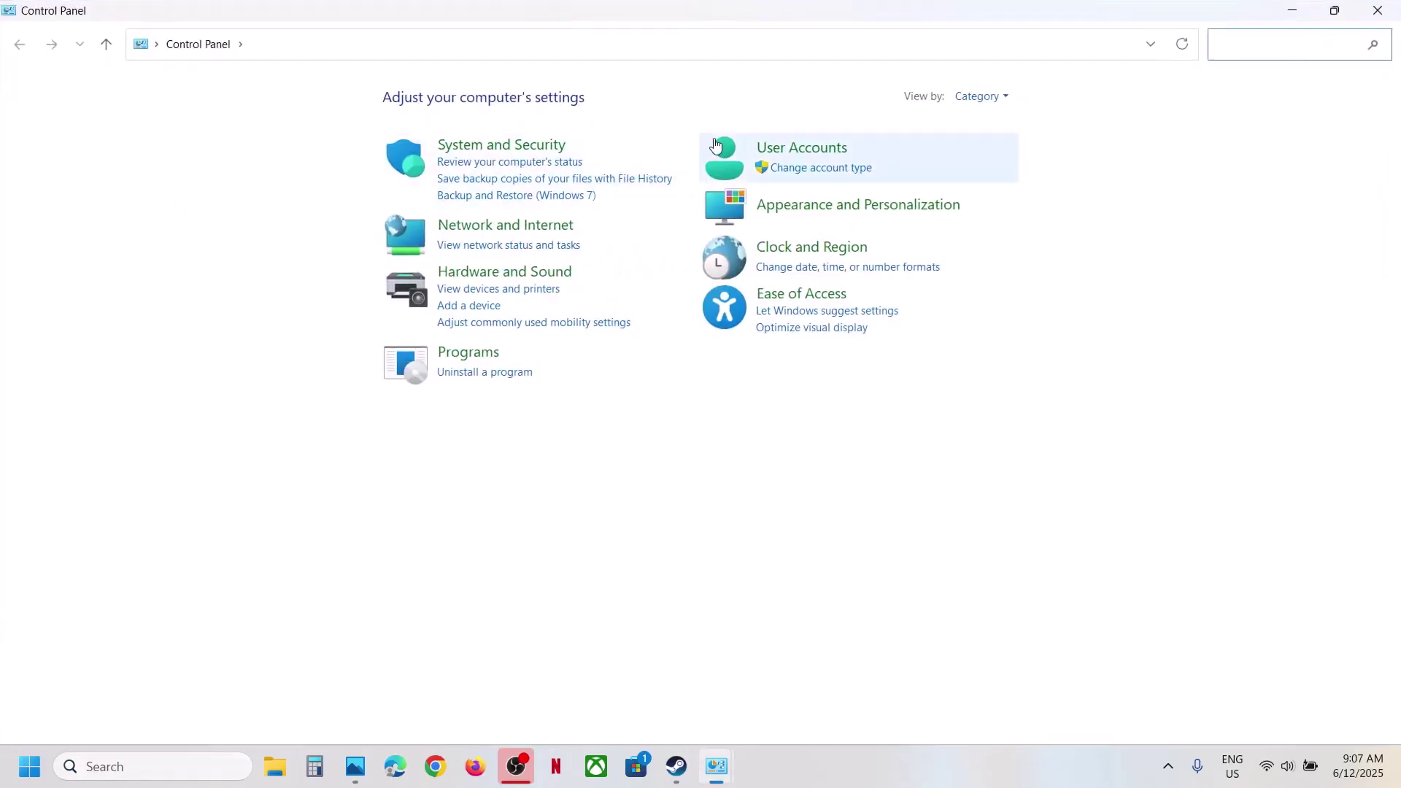
Open the properties of the Realtek(R) Audio Speakers playback device from the Hardware and Sound settings.
click(525, 272)
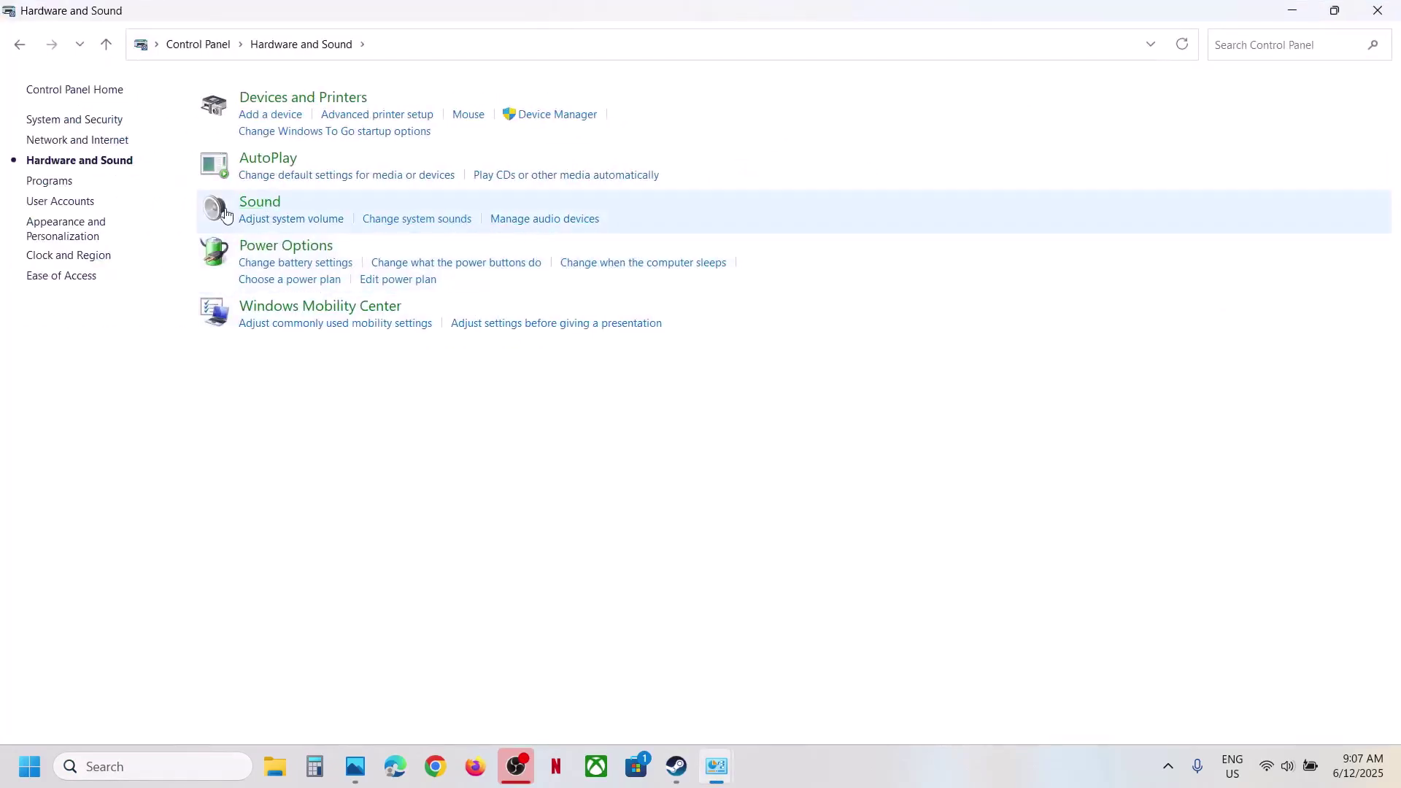
click(251, 206)
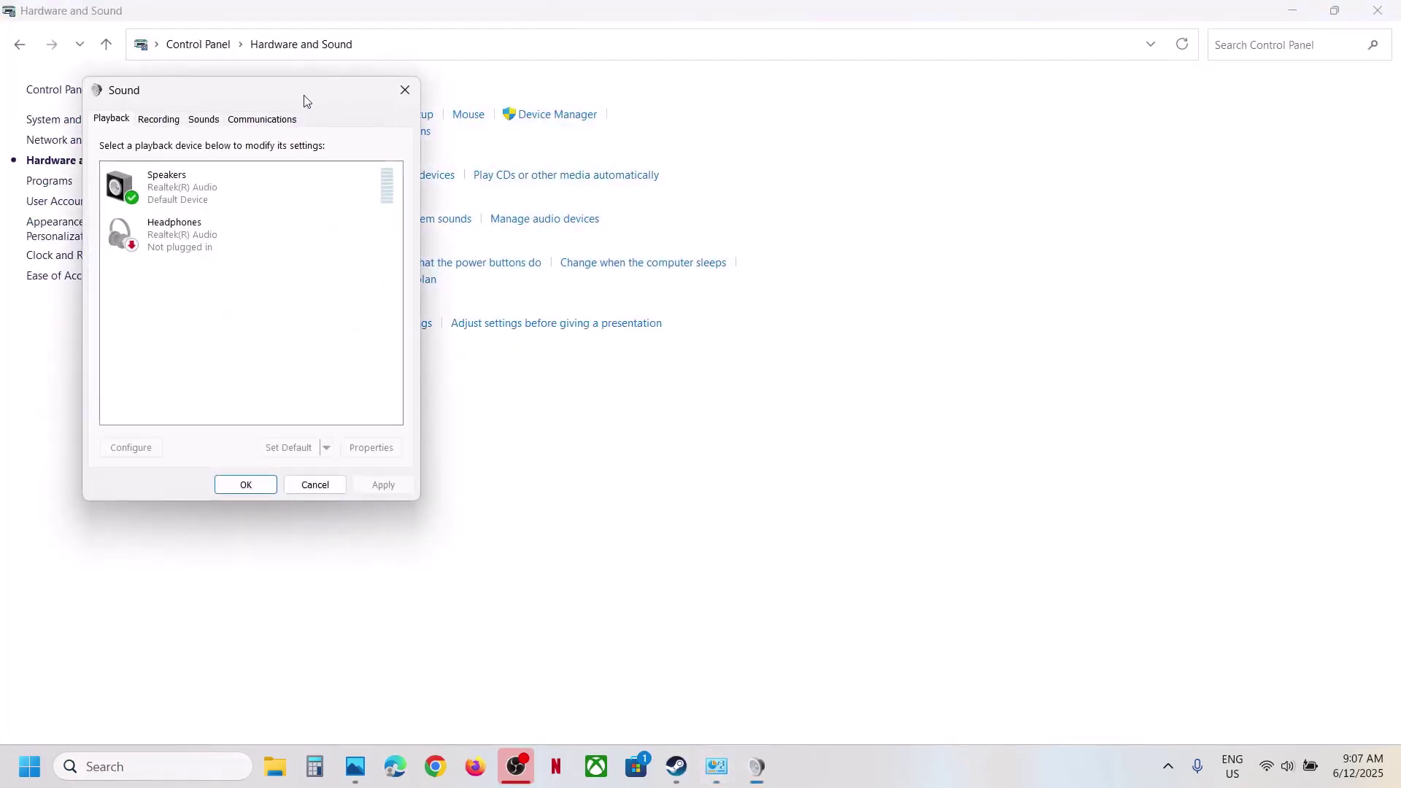
drag(303, 97, 520, 122)
click(360, 222)
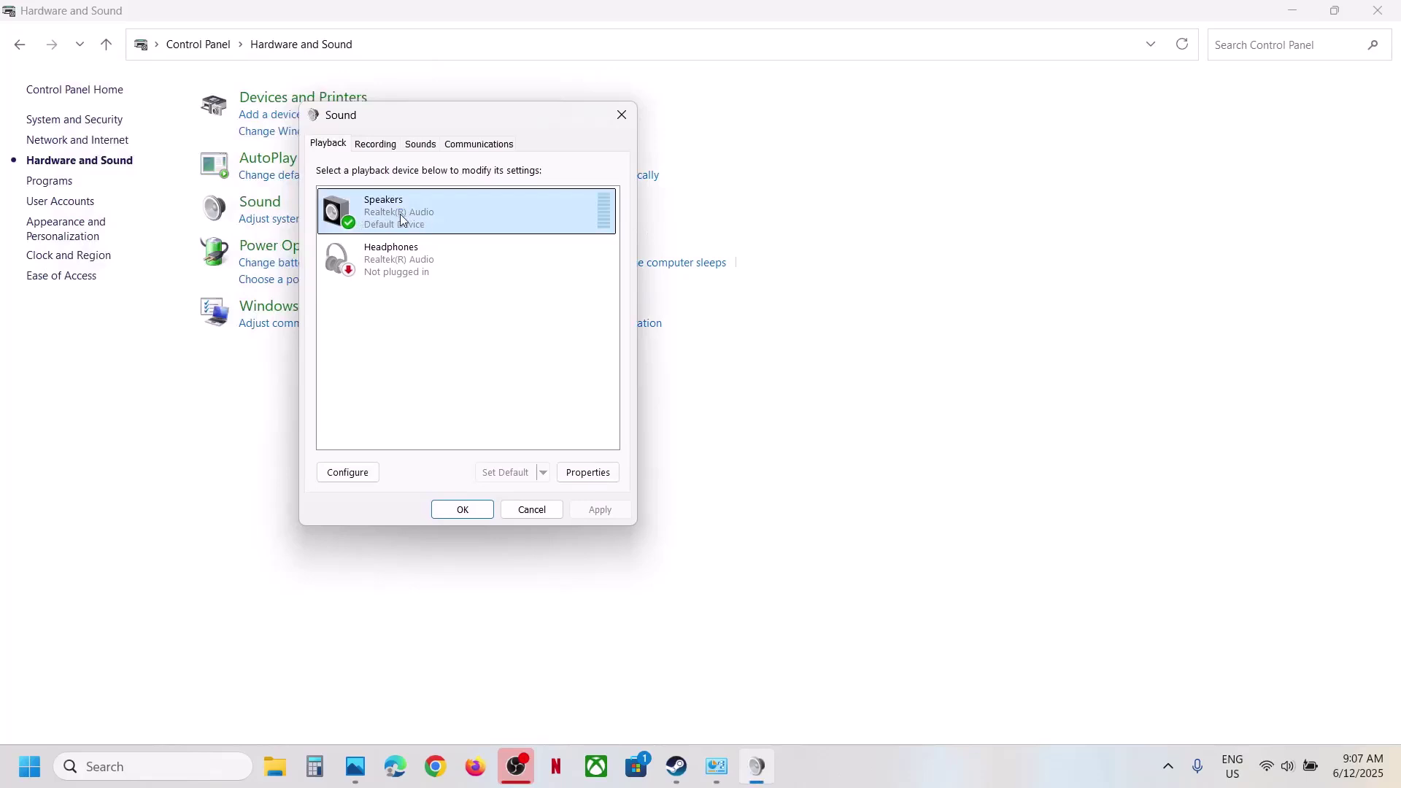
right_click(428, 212)
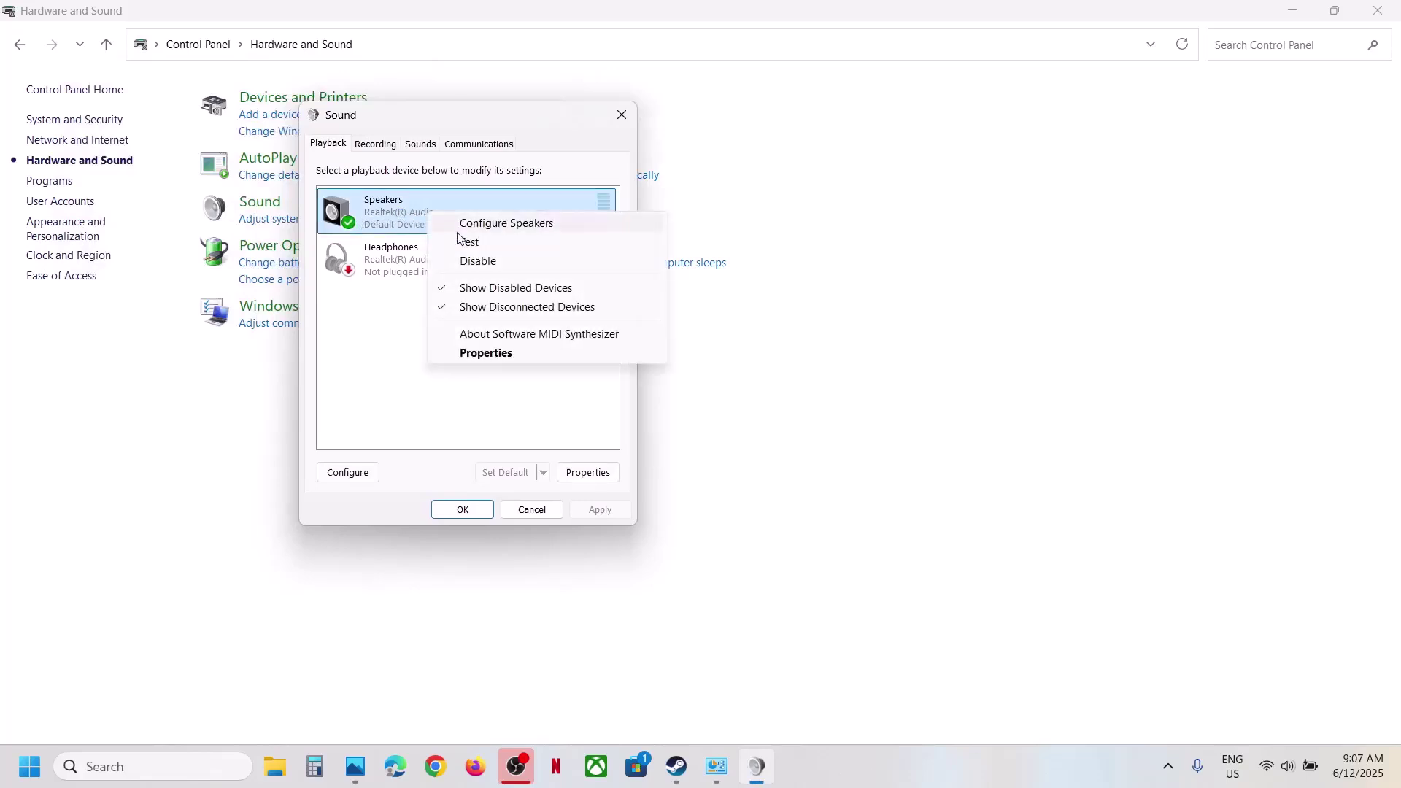
click(496, 356)
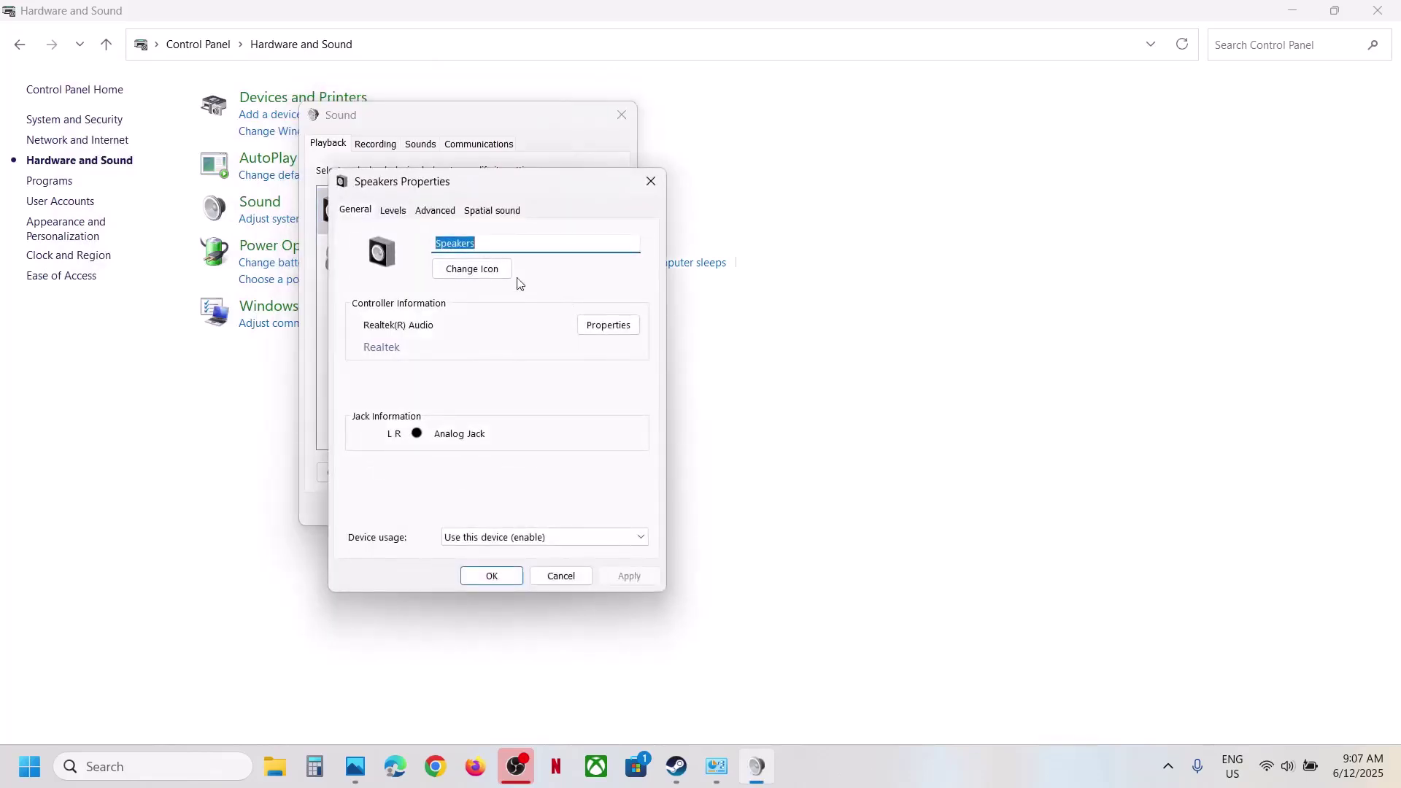
Set the speakers' default format to 16 bit, 192000 Hz, apply it despite the device being in use, and close the sound dialogs.
click(436, 211)
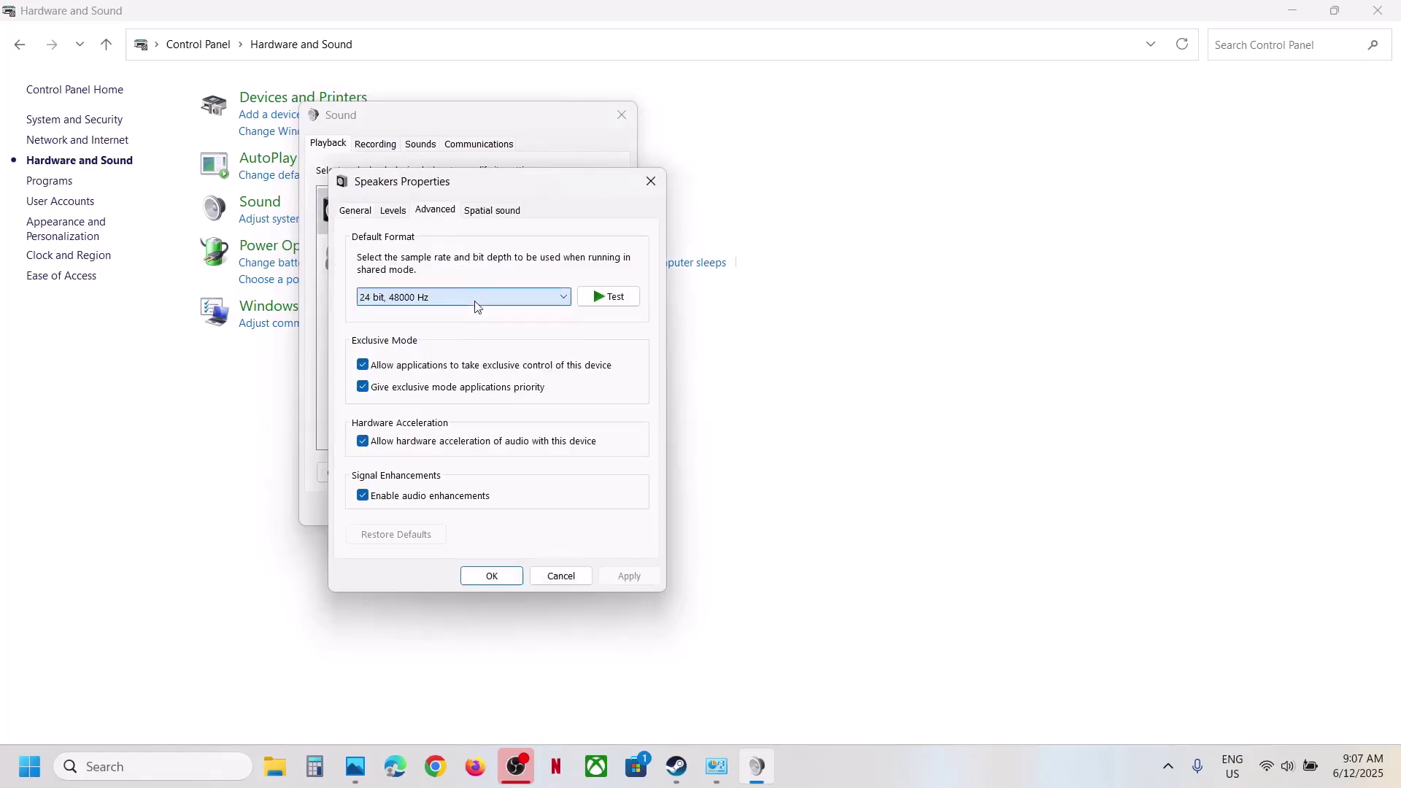
click(447, 298)
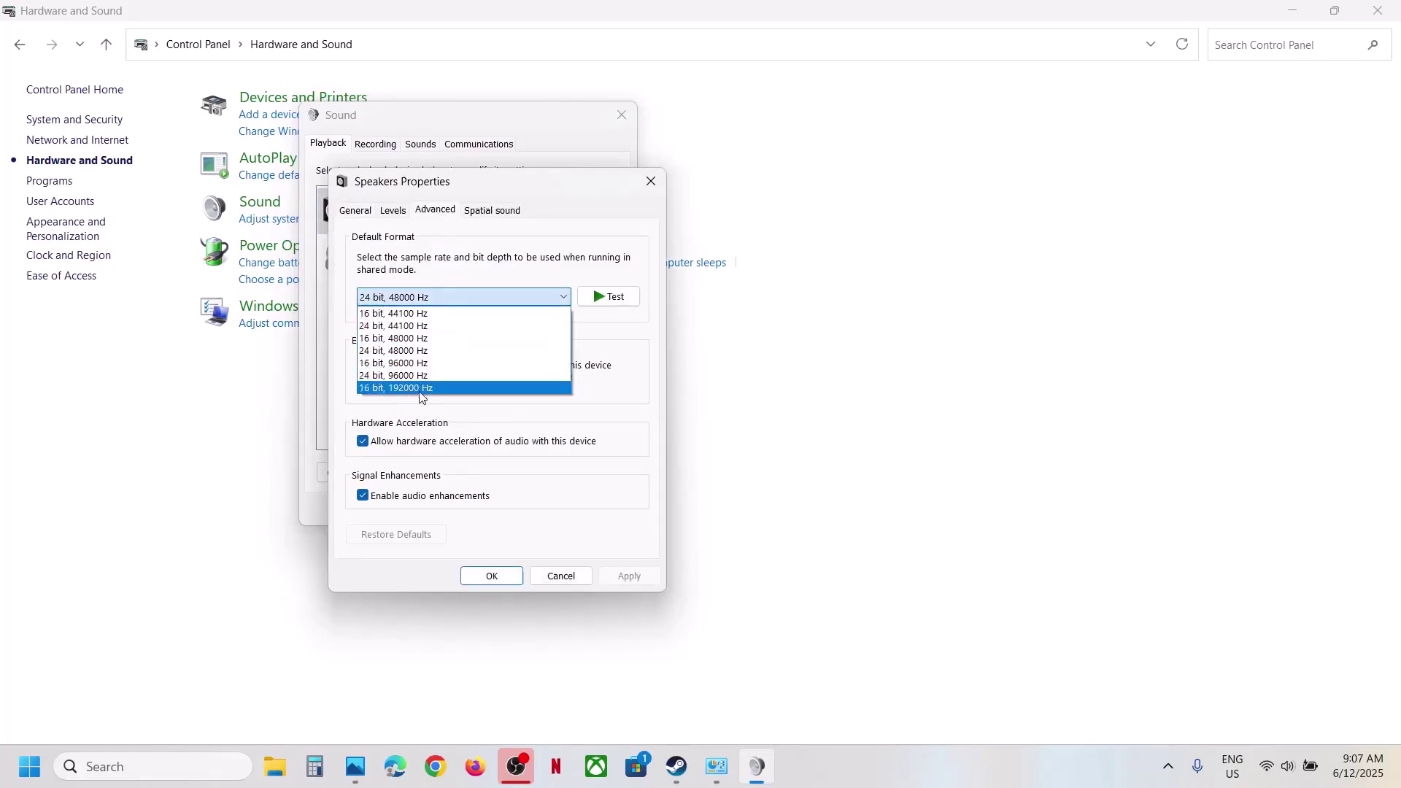
click(431, 389)
click(471, 300)
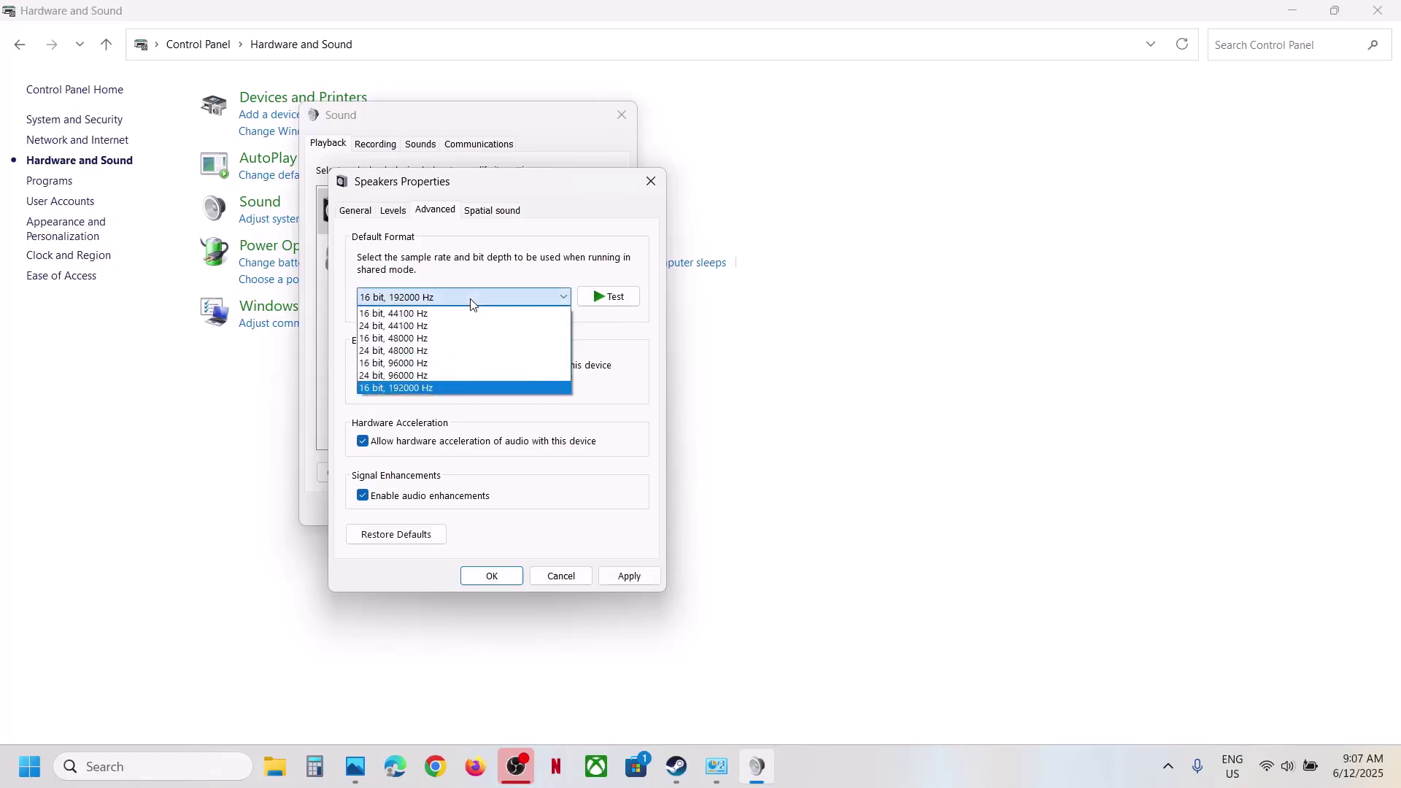
click(434, 389)
click(608, 578)
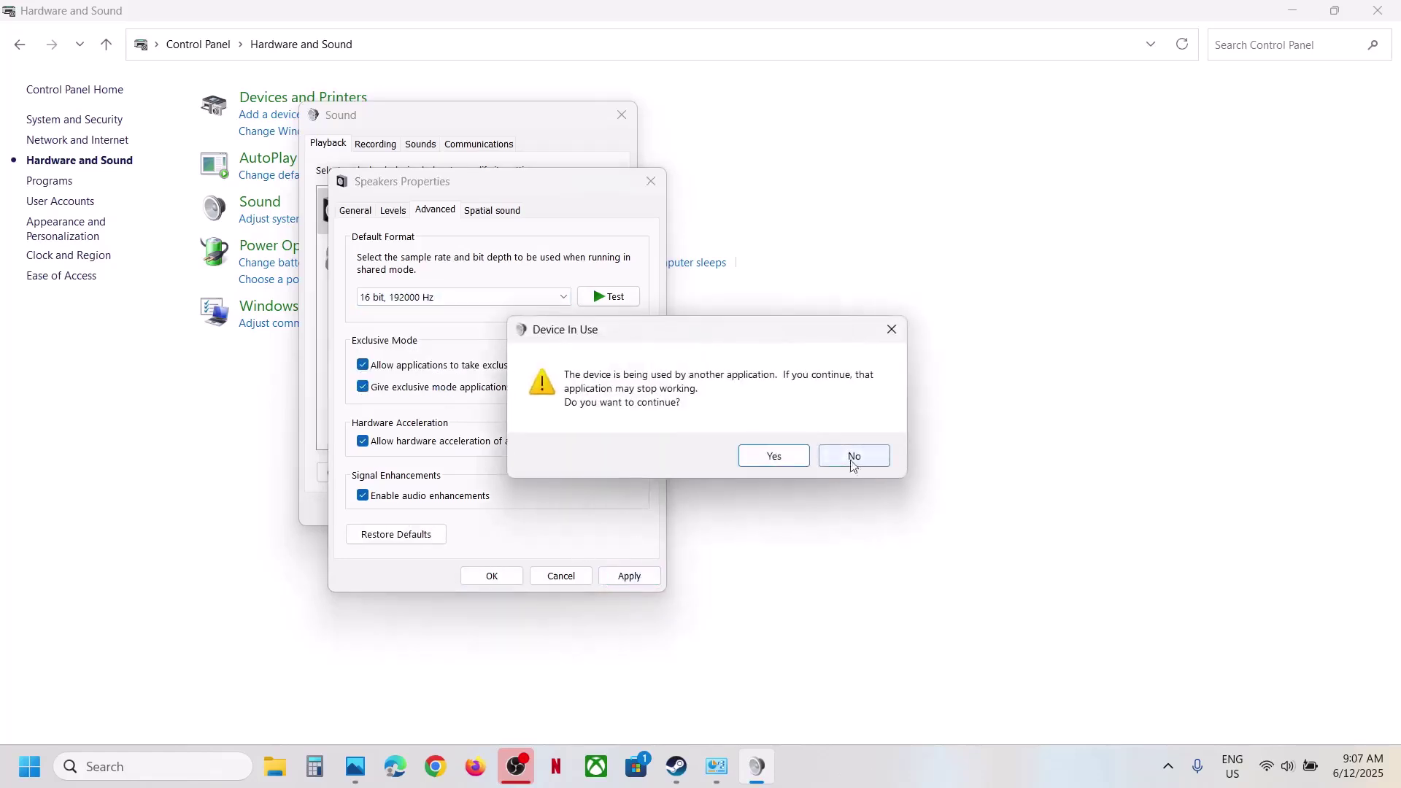
click(779, 458)
click(506, 575)
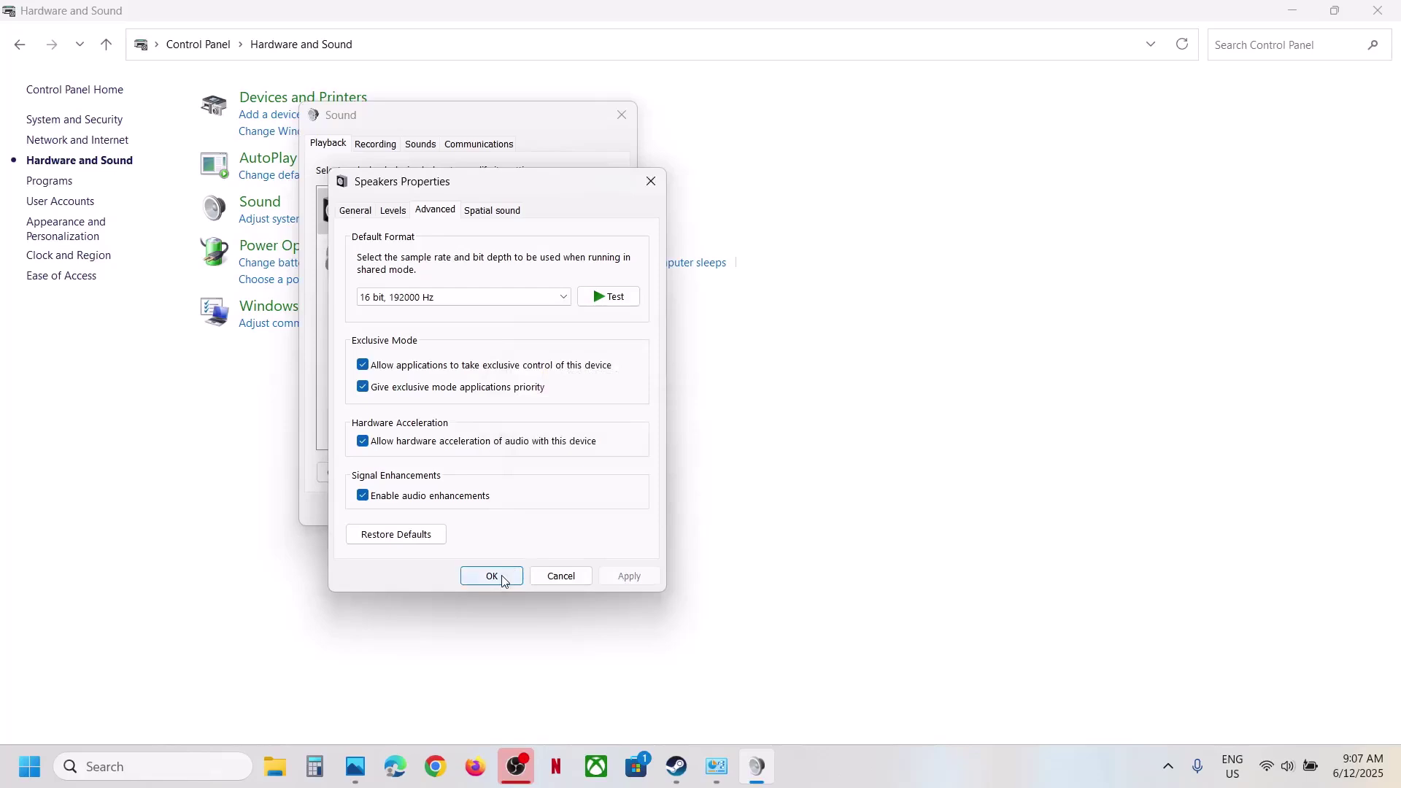
click(464, 509)
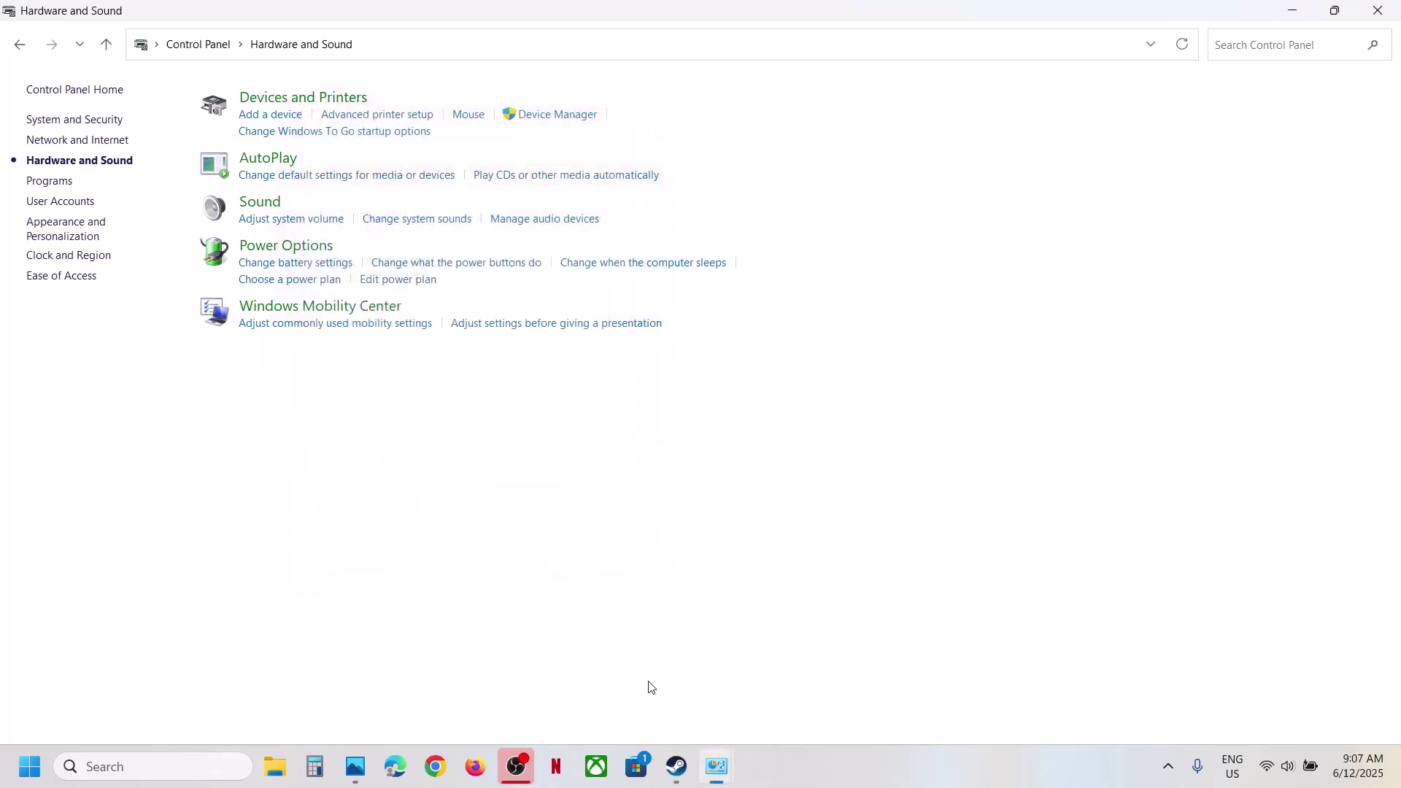
click(670, 774)
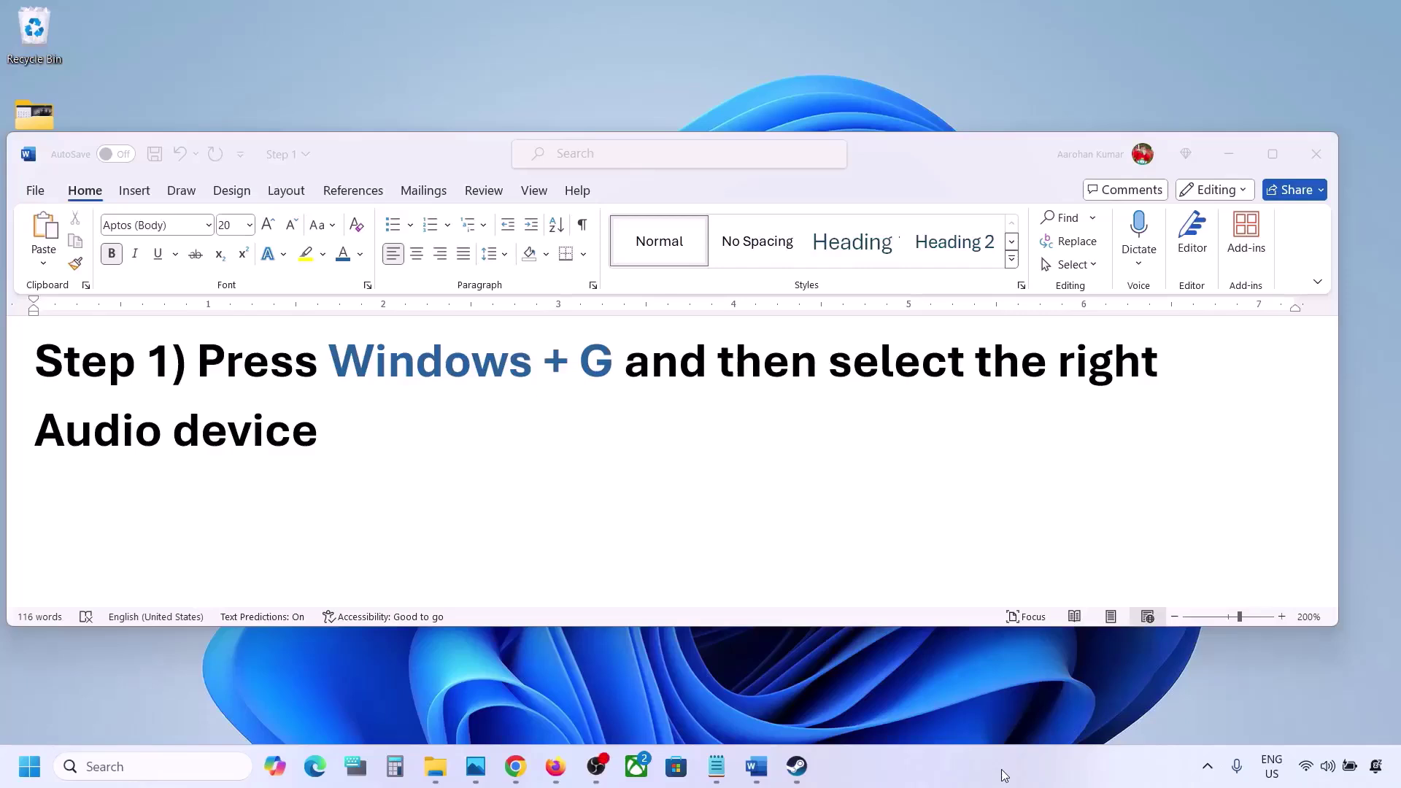
click(221, 369)
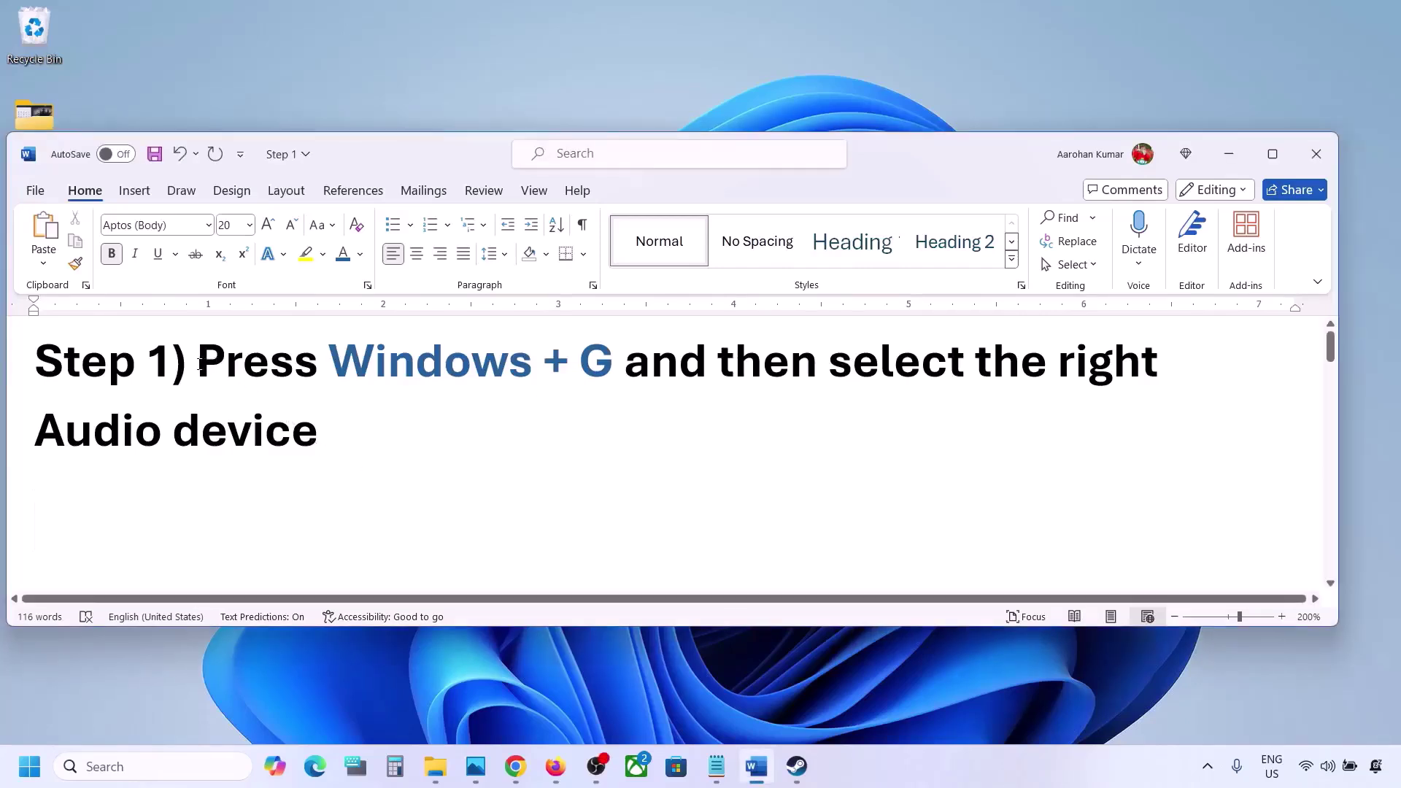
drag(199, 364, 330, 417)
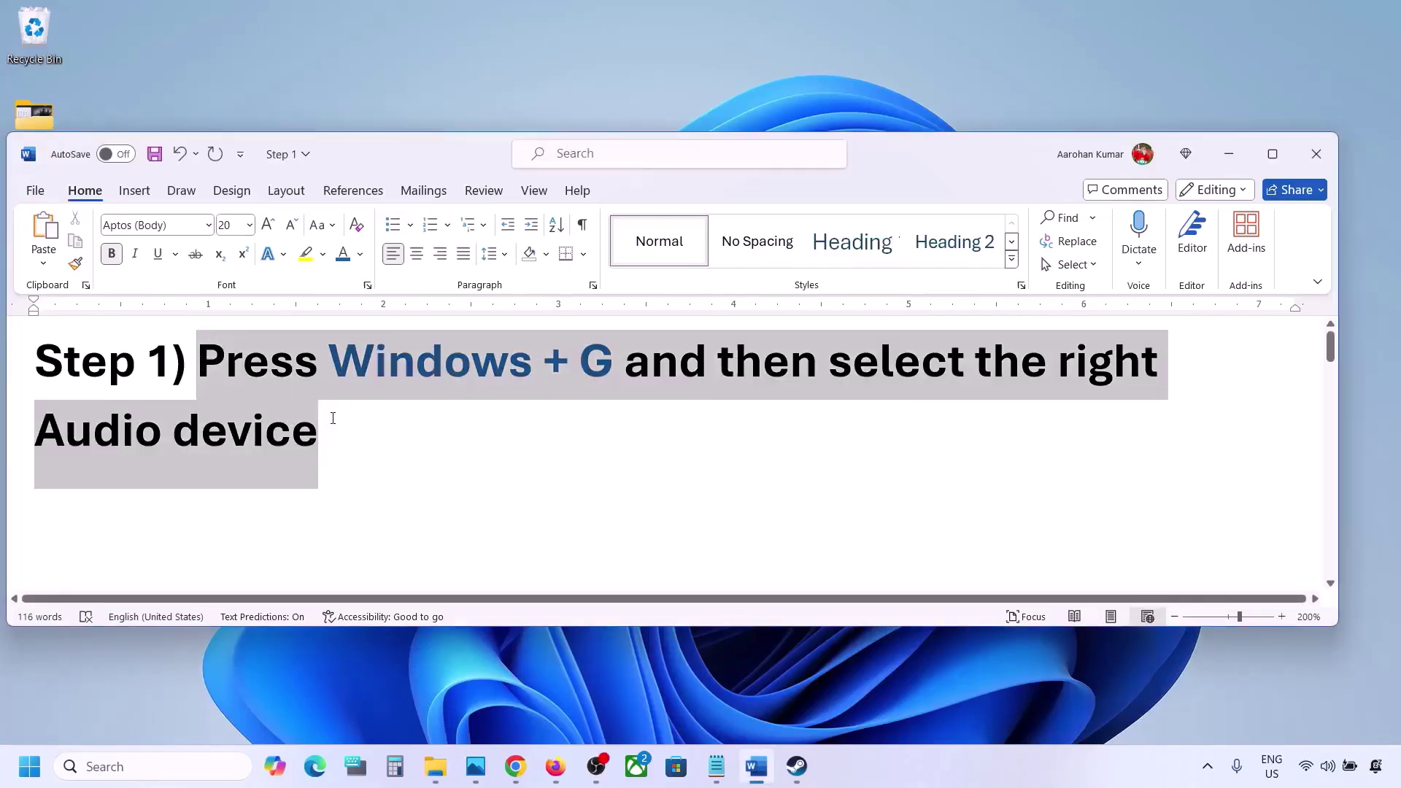
click(396, 450)
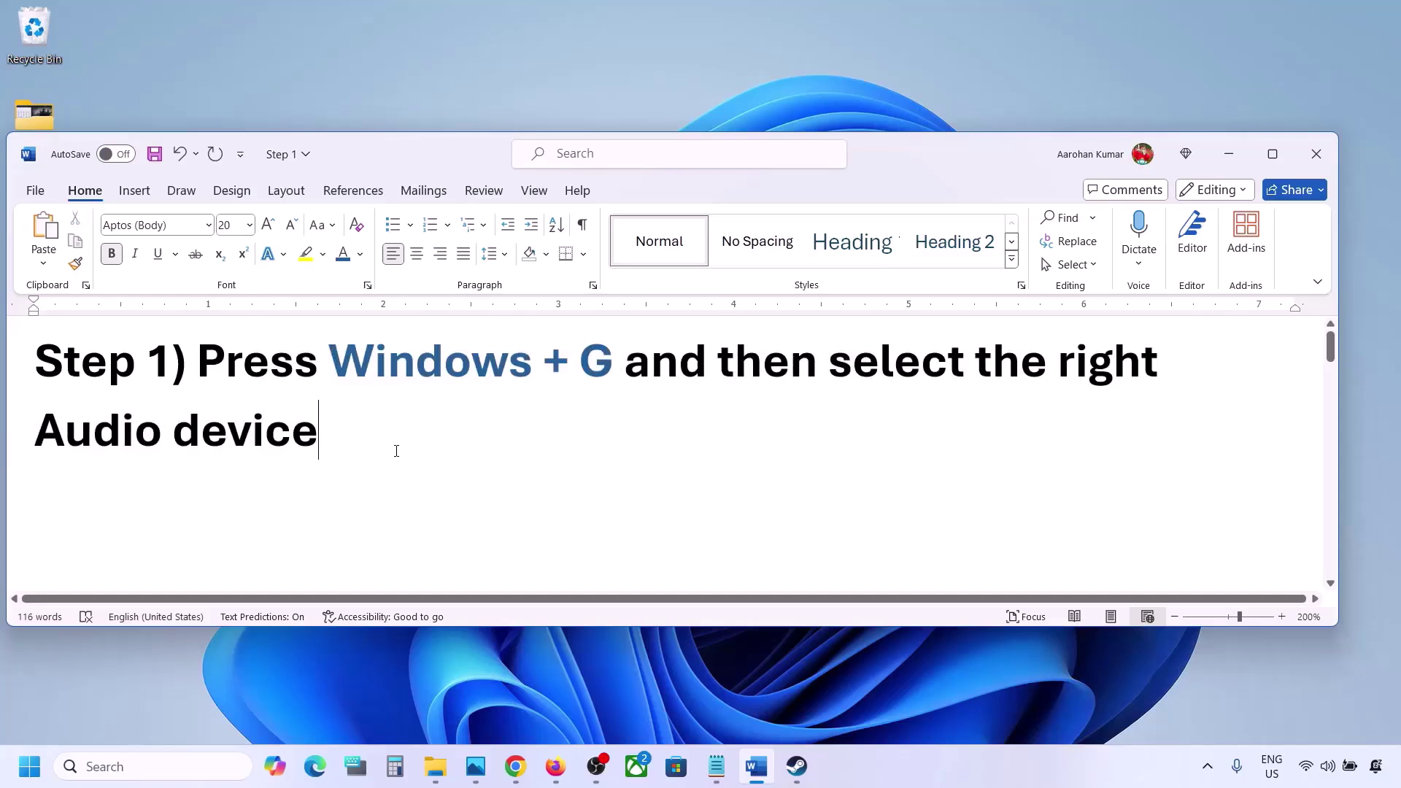
Open the Game Bar's audio widget and choose Speakers (Realtek(R) Audio) as the Windows default output.
key(super+g)
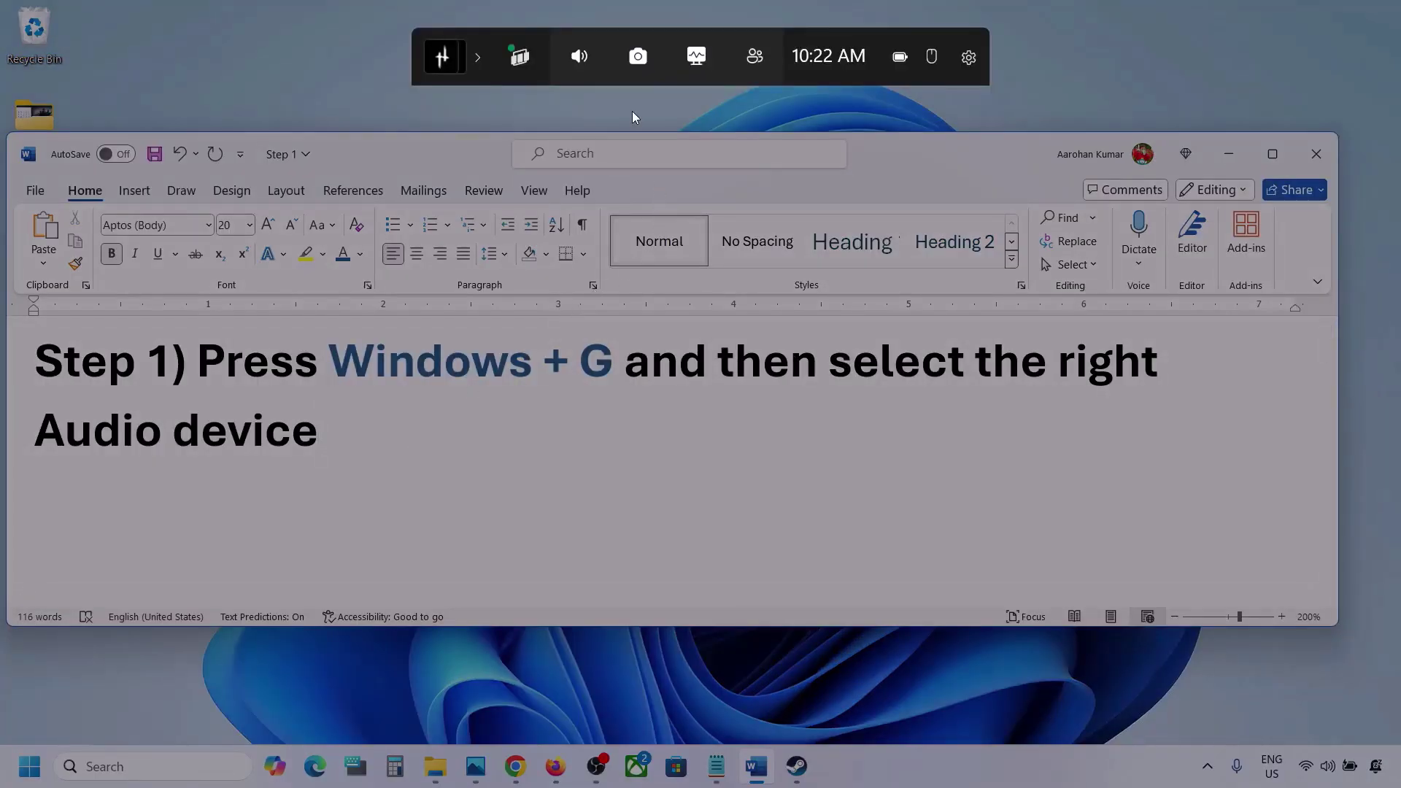
click(580, 64)
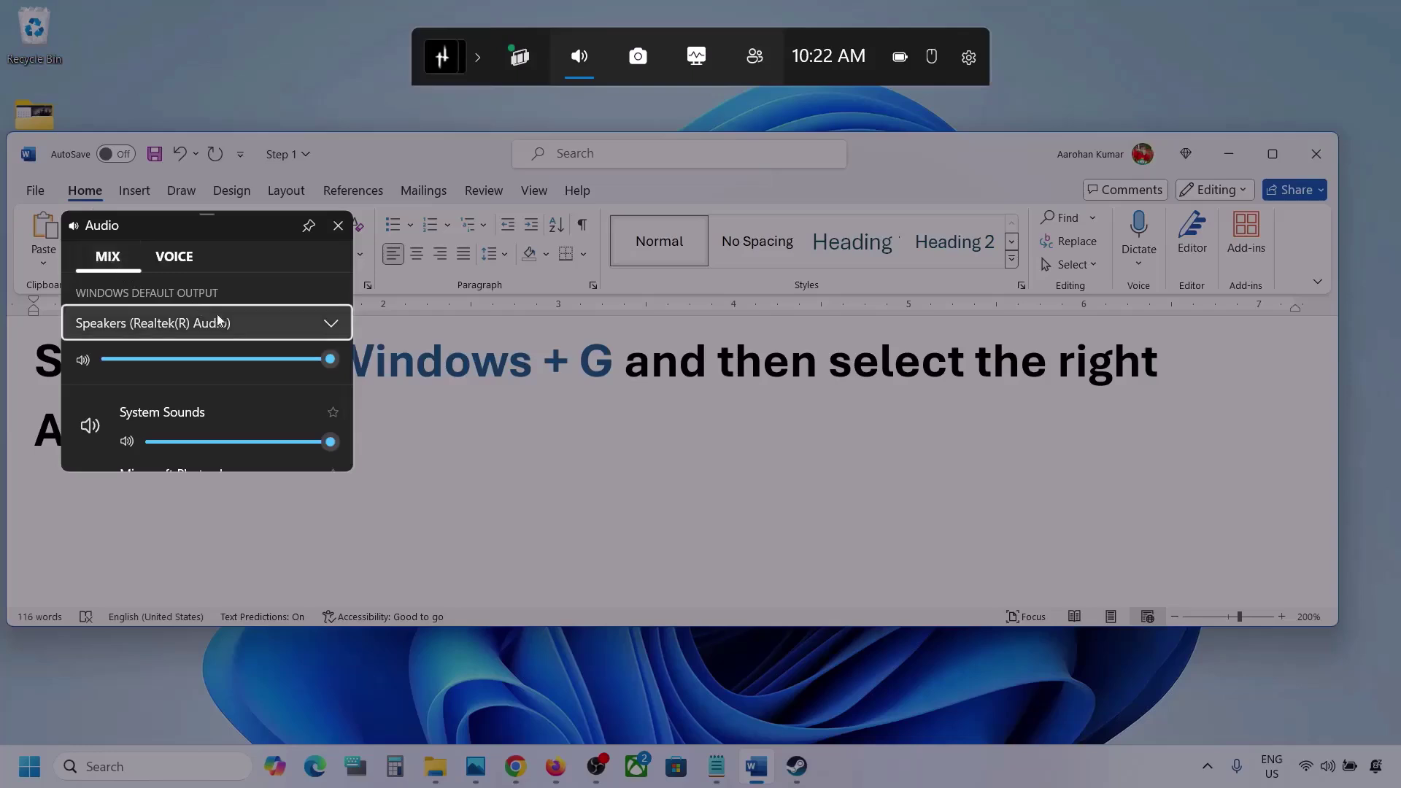
click(332, 325)
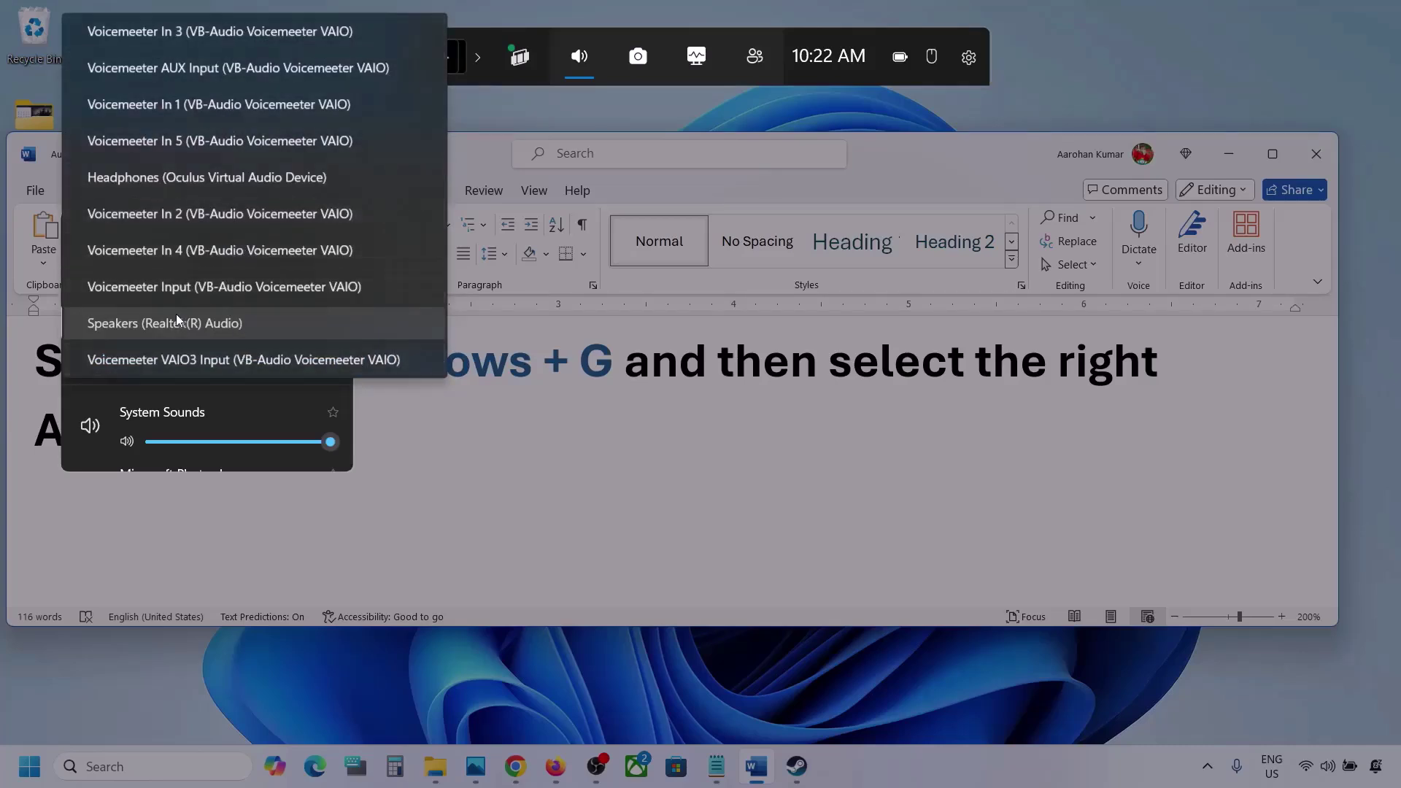
click(217, 325)
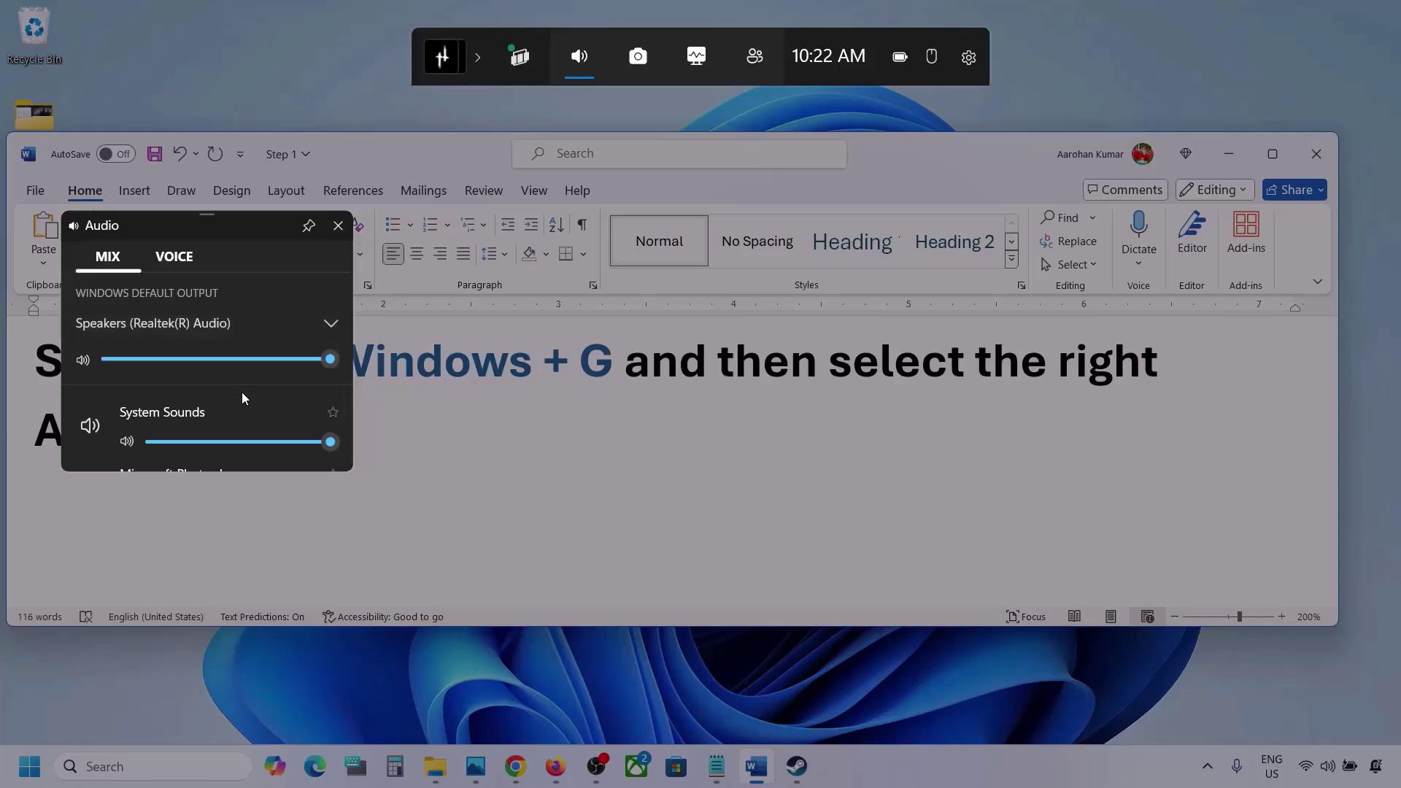
Enlarge the audio widget and set the Microsoft Photos Legacy and Firefox volumes to maximum.
scroll(242, 410, down, 1)
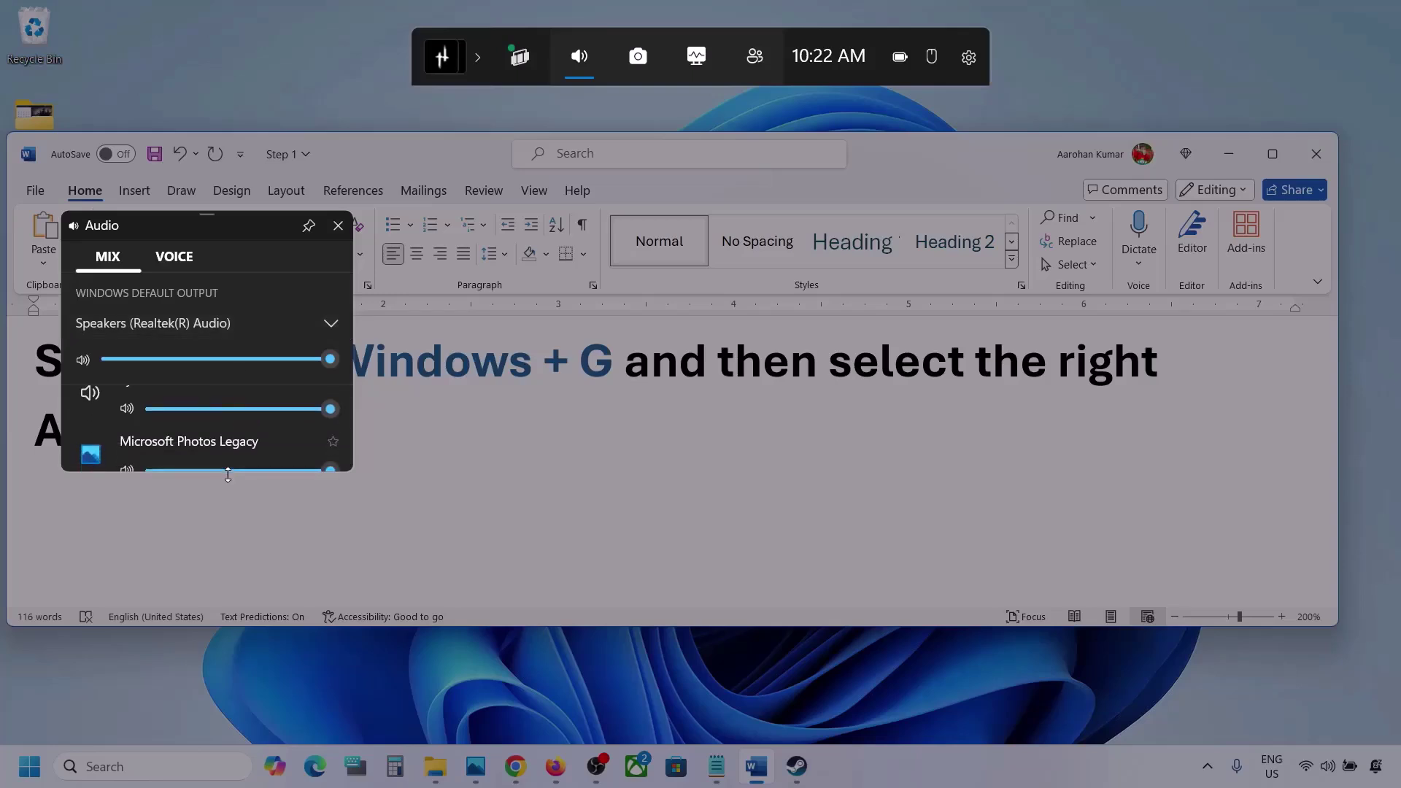
drag(227, 474, 222, 640)
scroll(211, 505, up, 1)
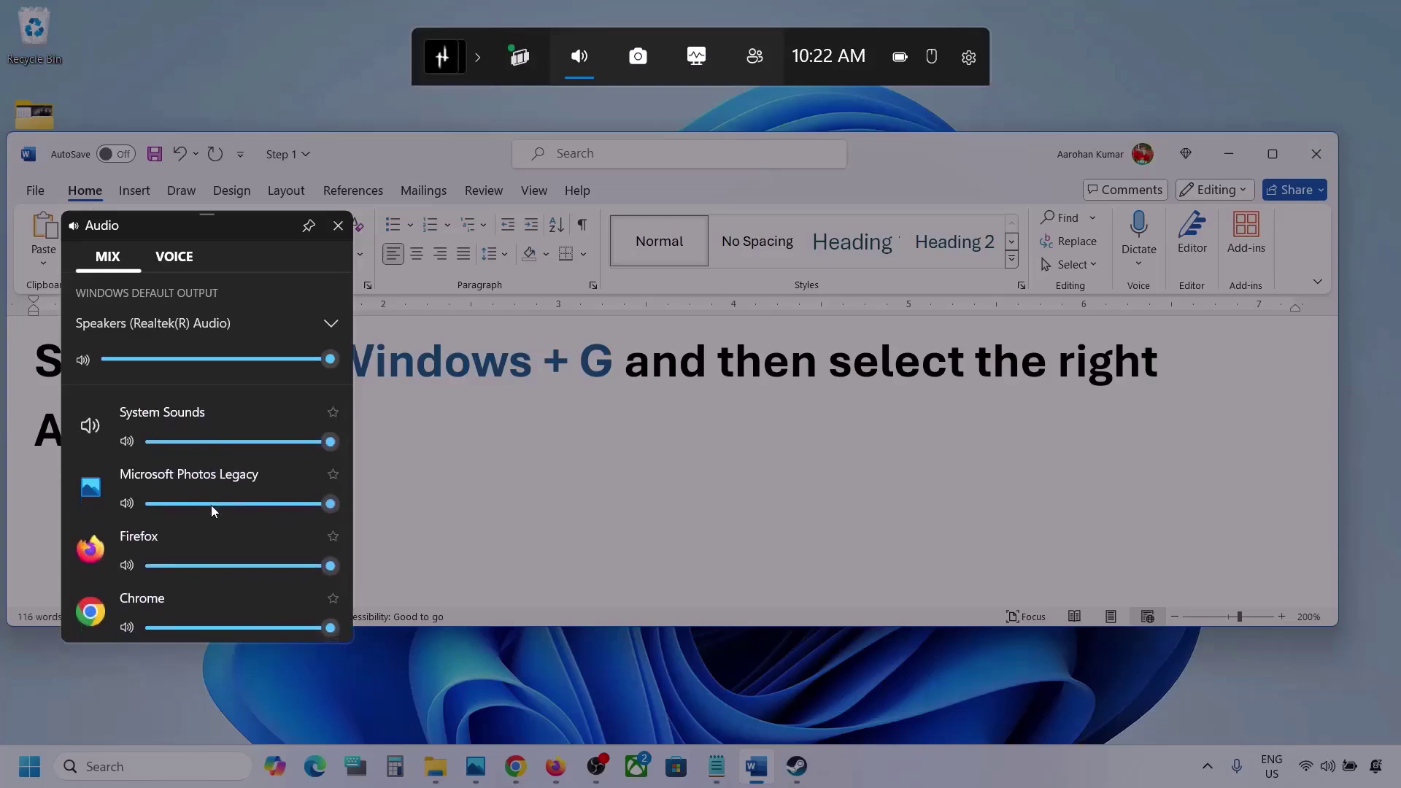
scroll(212, 510, down, 1)
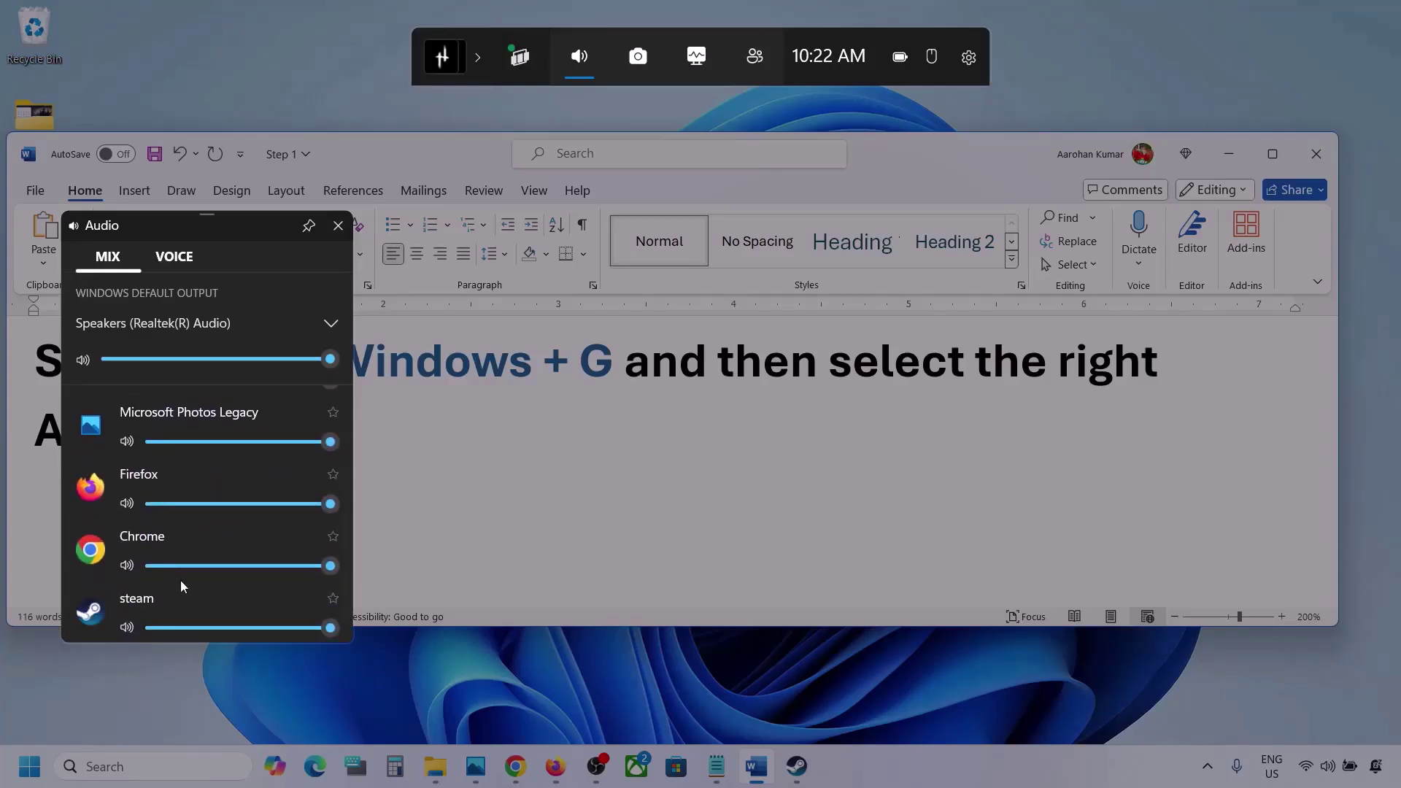
scroll(172, 519, up, 1)
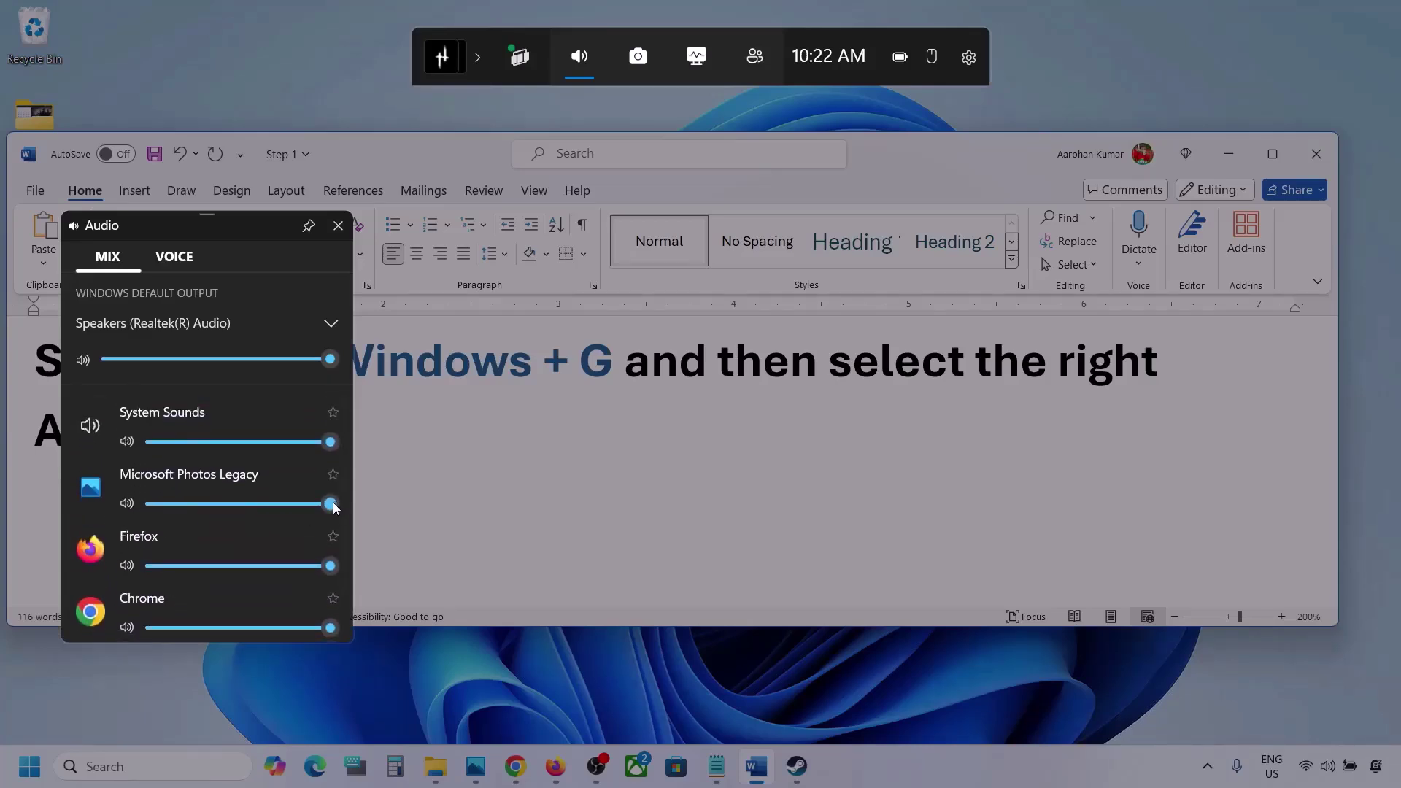
mouse_move(333, 502)
mouse_down()
mouse_move(220, 510)
mouse_move(346, 502)
mouse_up()
scroll(258, 527, down, 1)
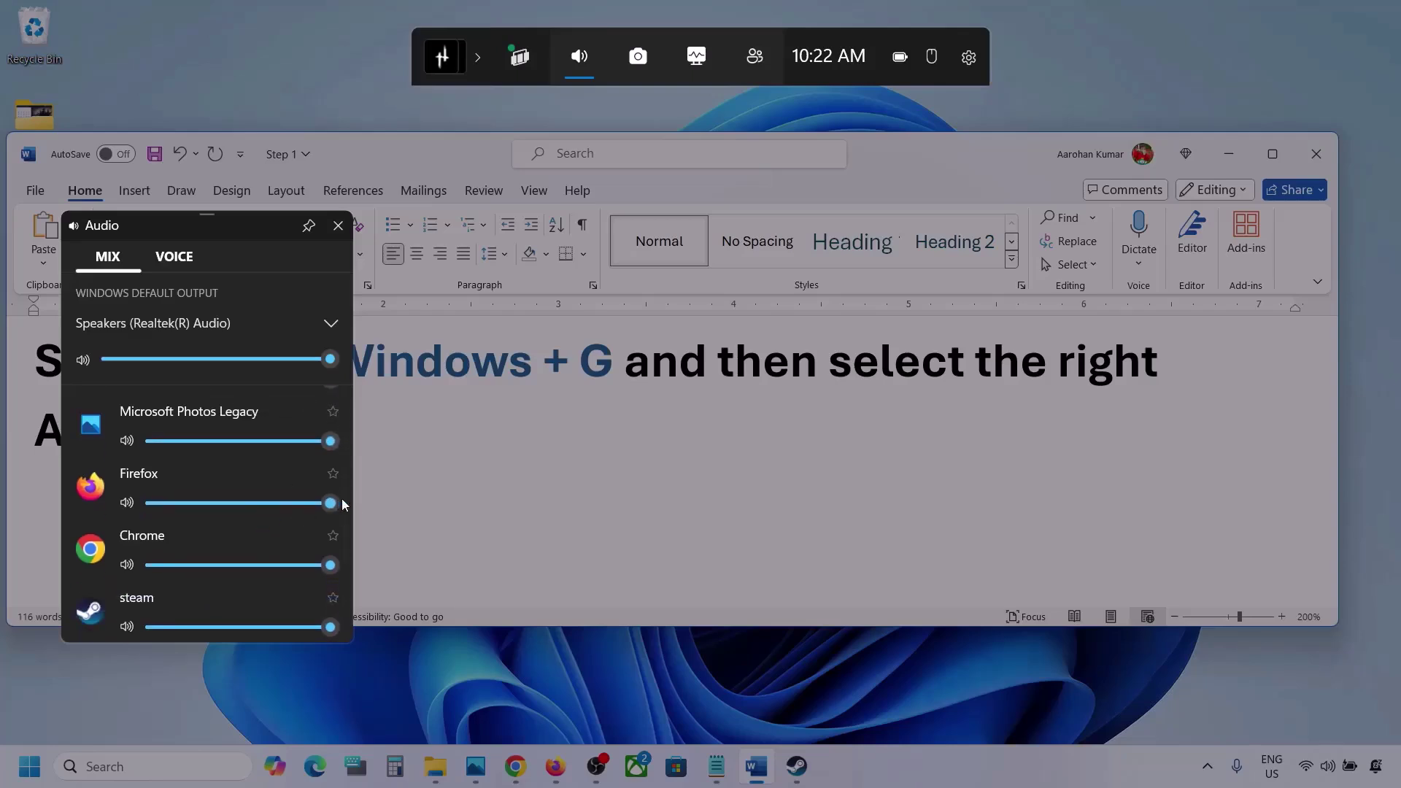
mouse_move(331, 504)
mouse_down()
mouse_move(283, 508)
mouse_move(356, 512)
mouse_up()
scroll(181, 572, up, 1)
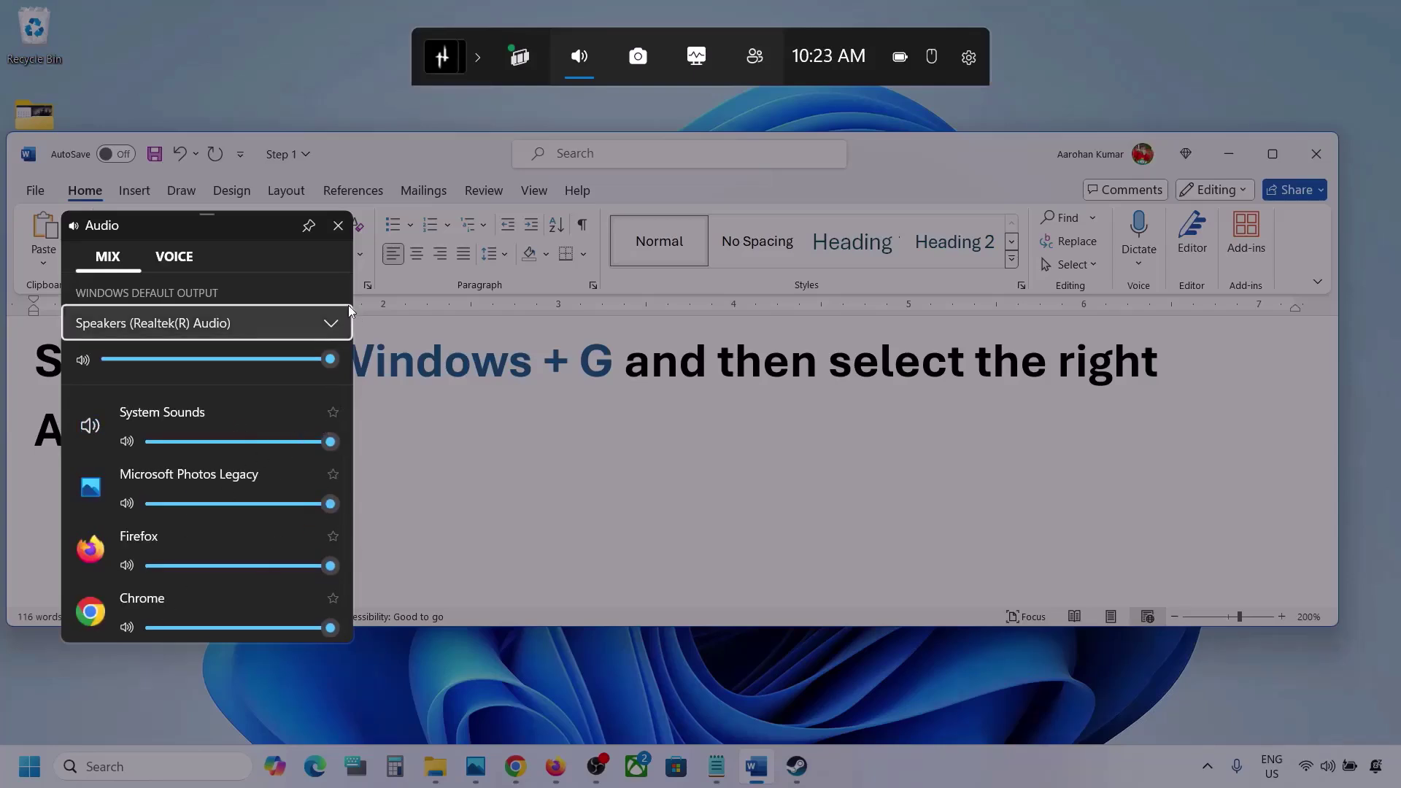
Choose Microphone Array (Intel Smart Sound Technology for Digital Microphones) as the Windows default input in the voice settings.
click(172, 257)
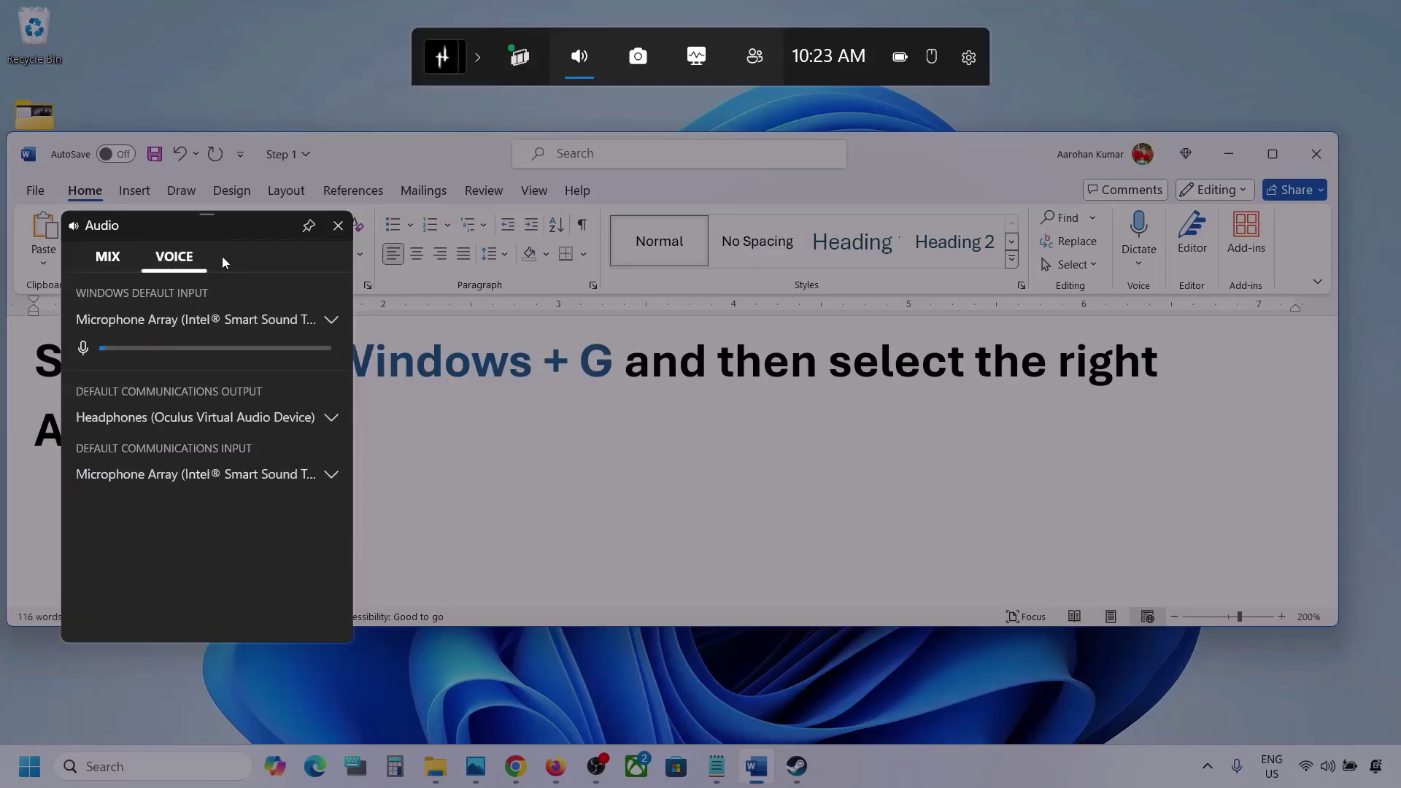
click(337, 320)
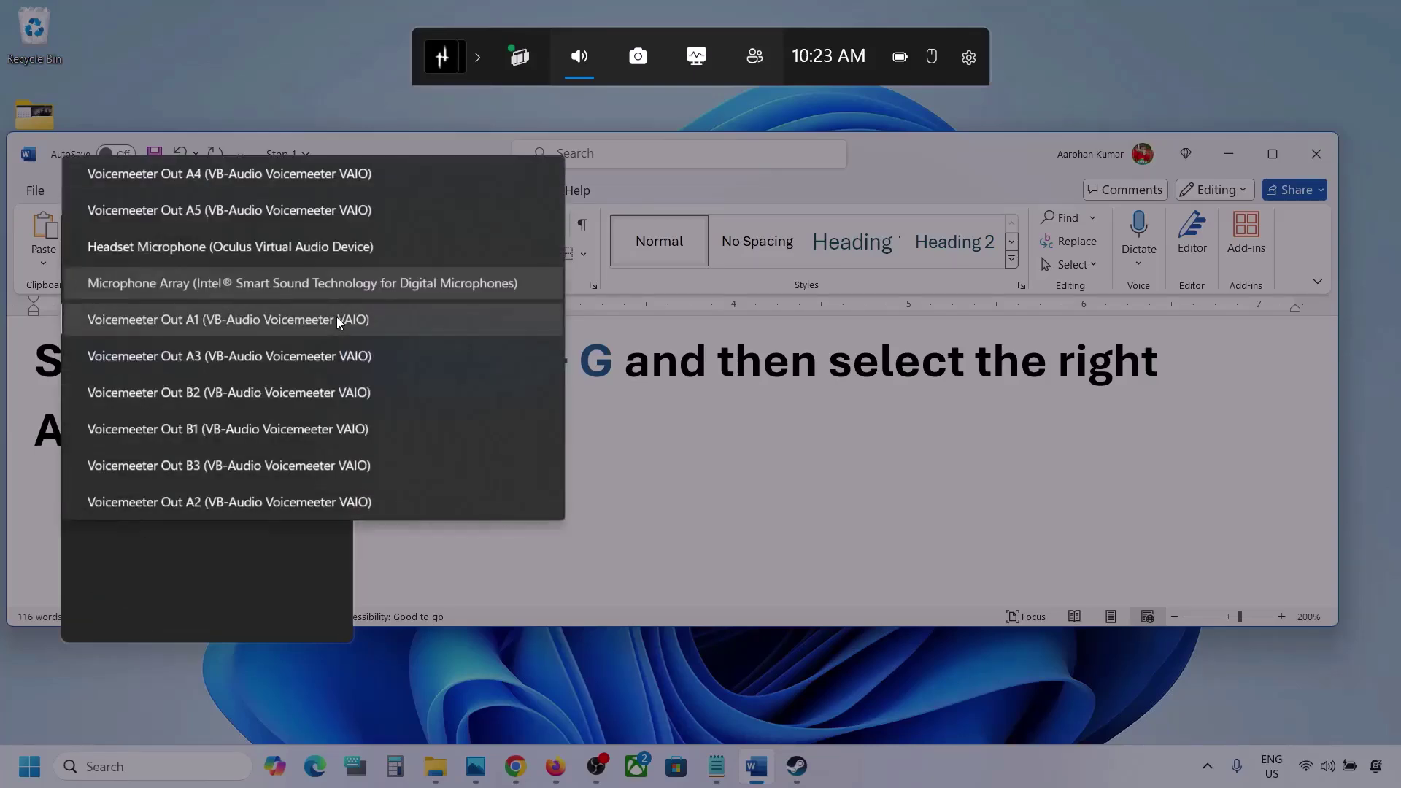
click(332, 286)
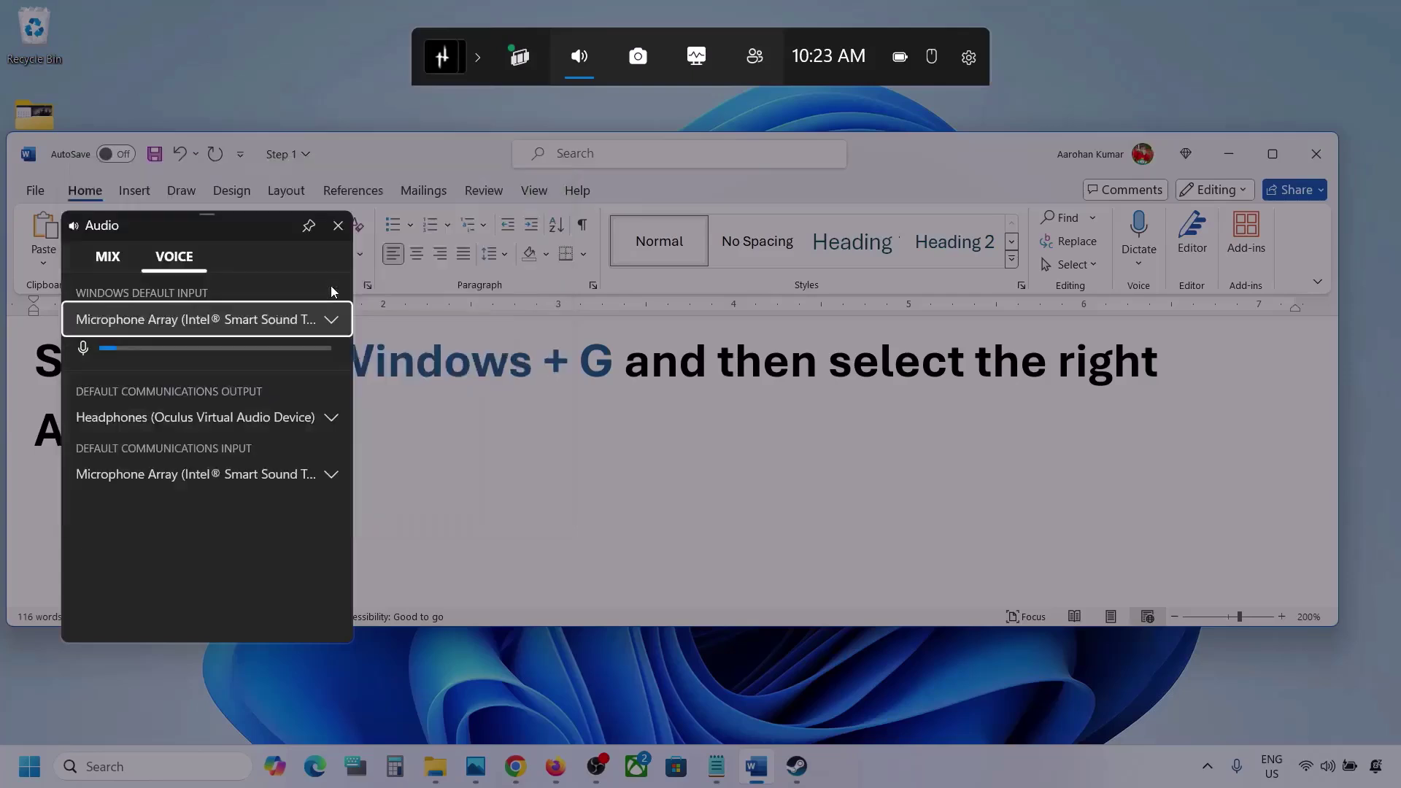
Set the default communications output to Speakers (Realtek(R) Audio) and the communications input to the Intel Microphone Array, and close the overlay.
click(330, 420)
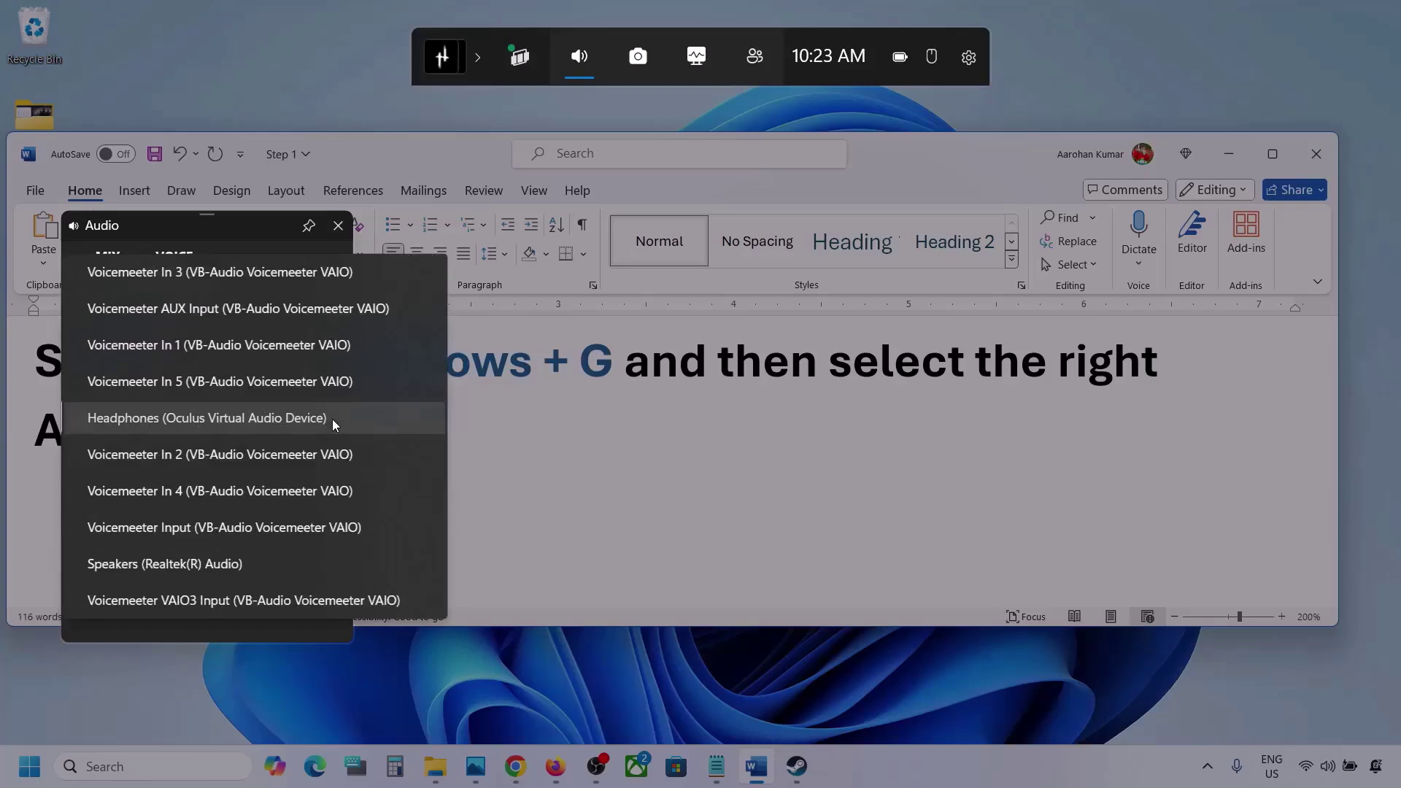
click(221, 563)
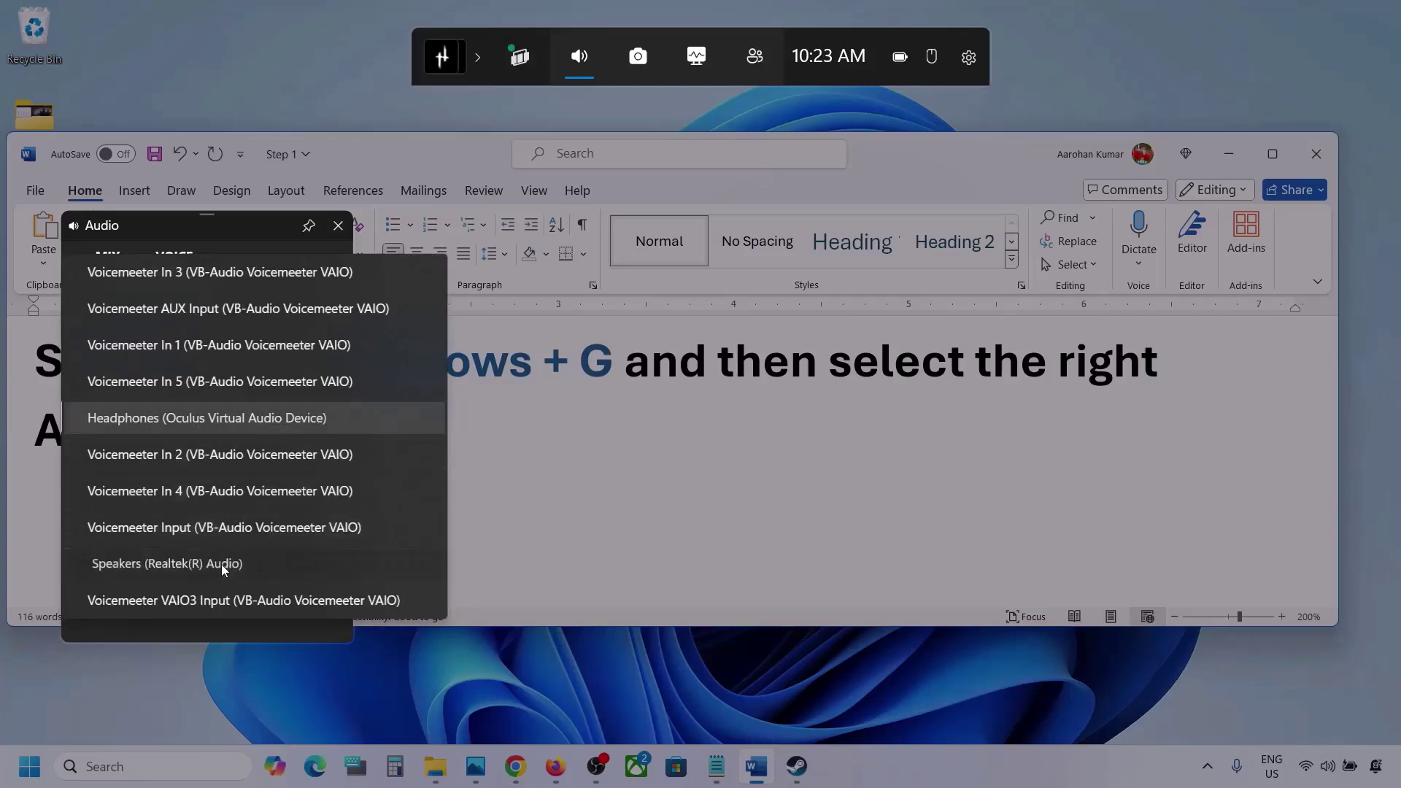
click(326, 475)
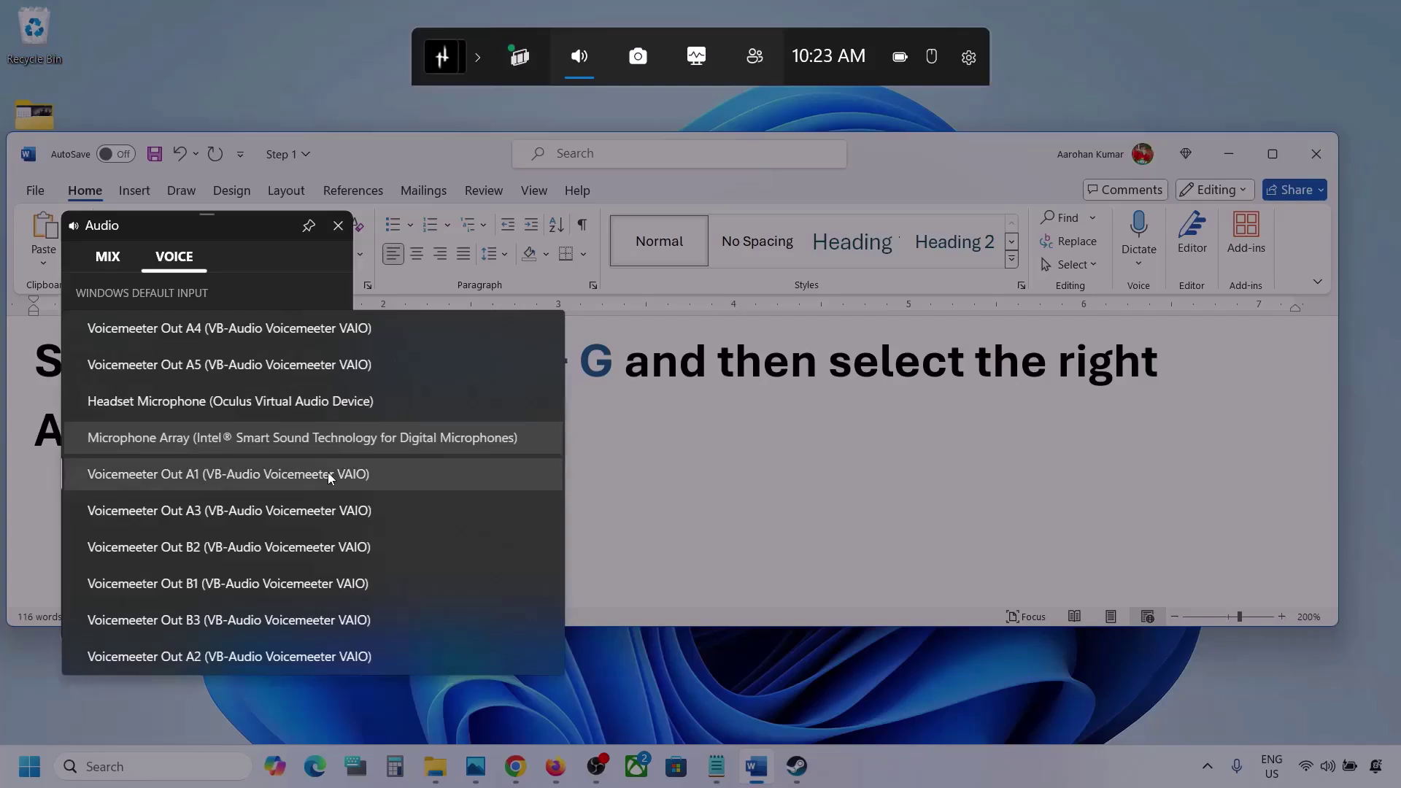
click(379, 437)
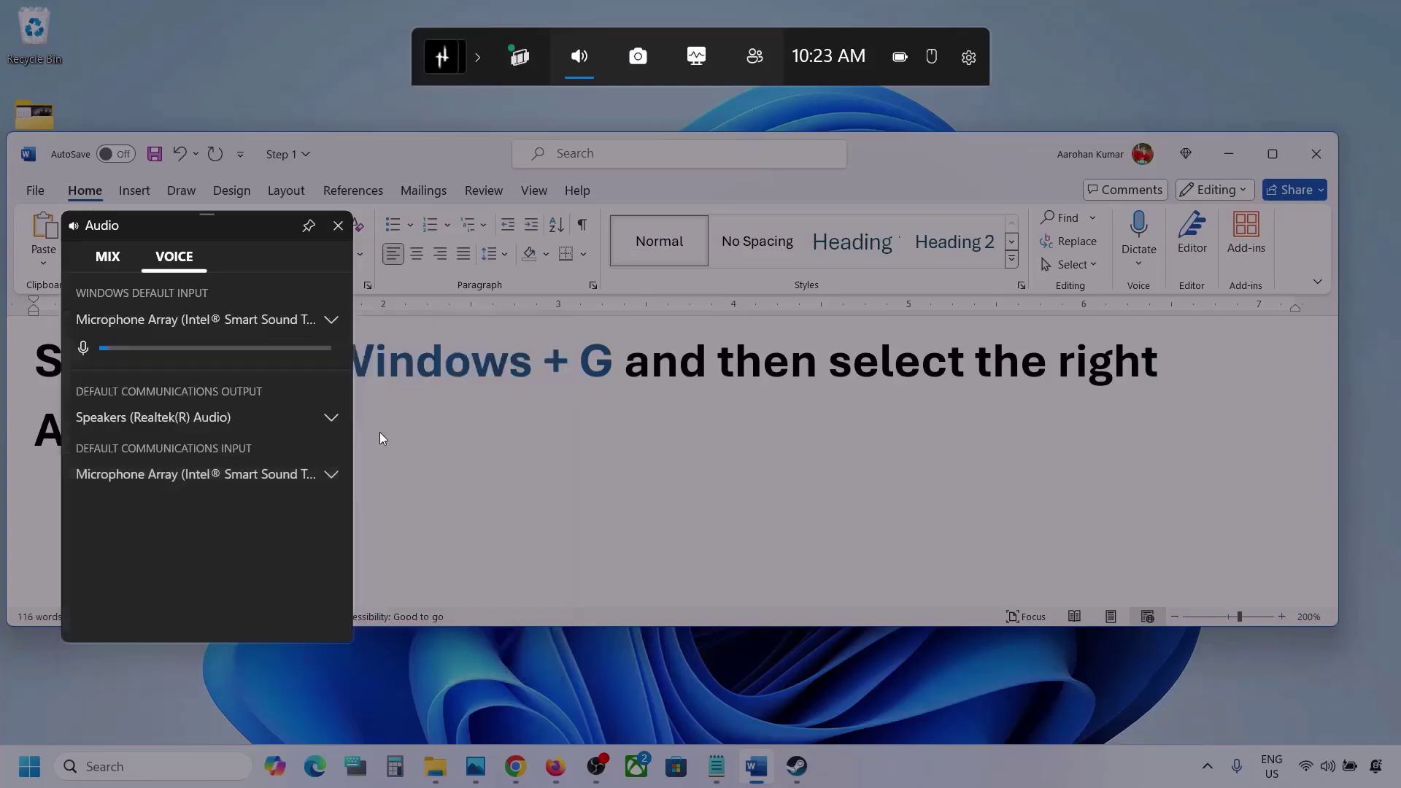
click(337, 227)
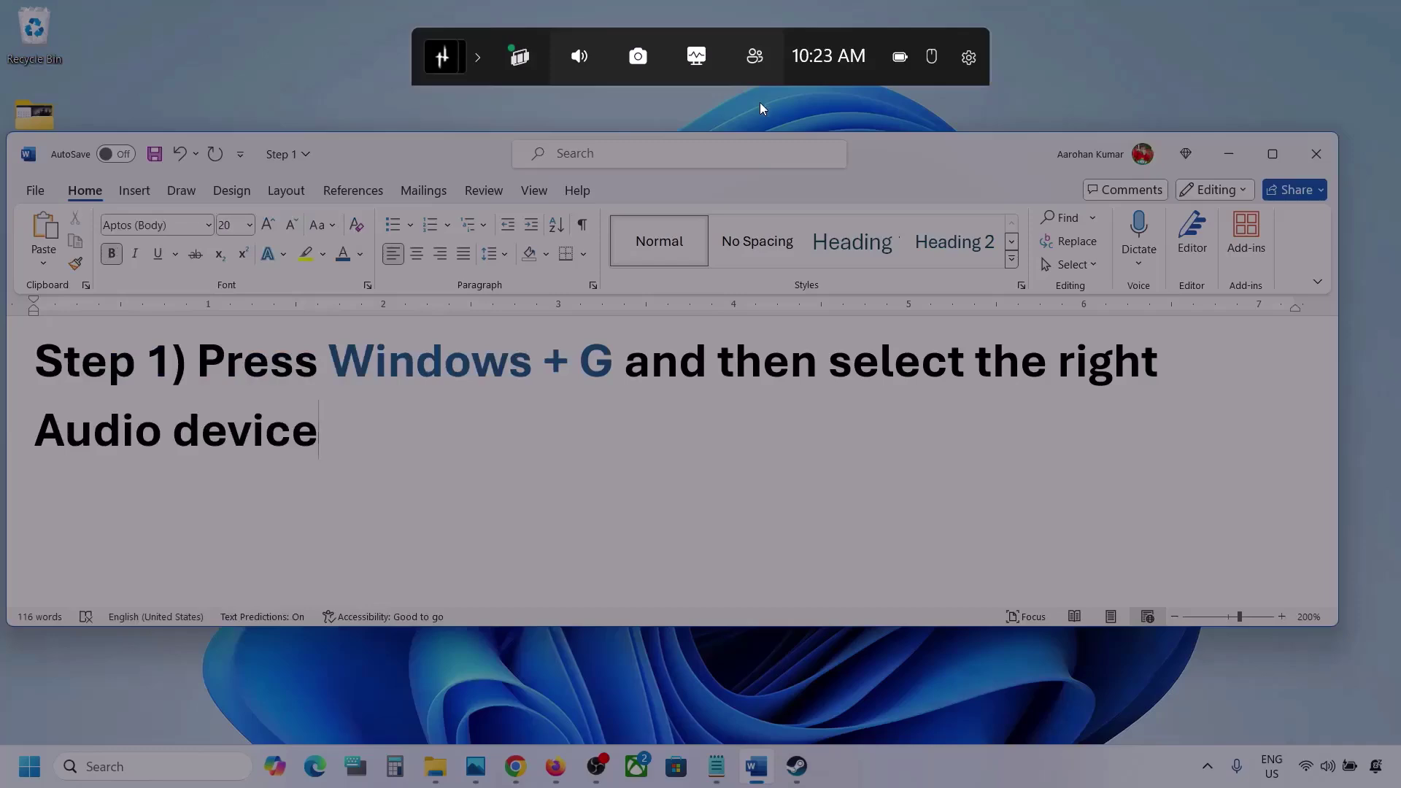
click(759, 108)
click(29, 766)
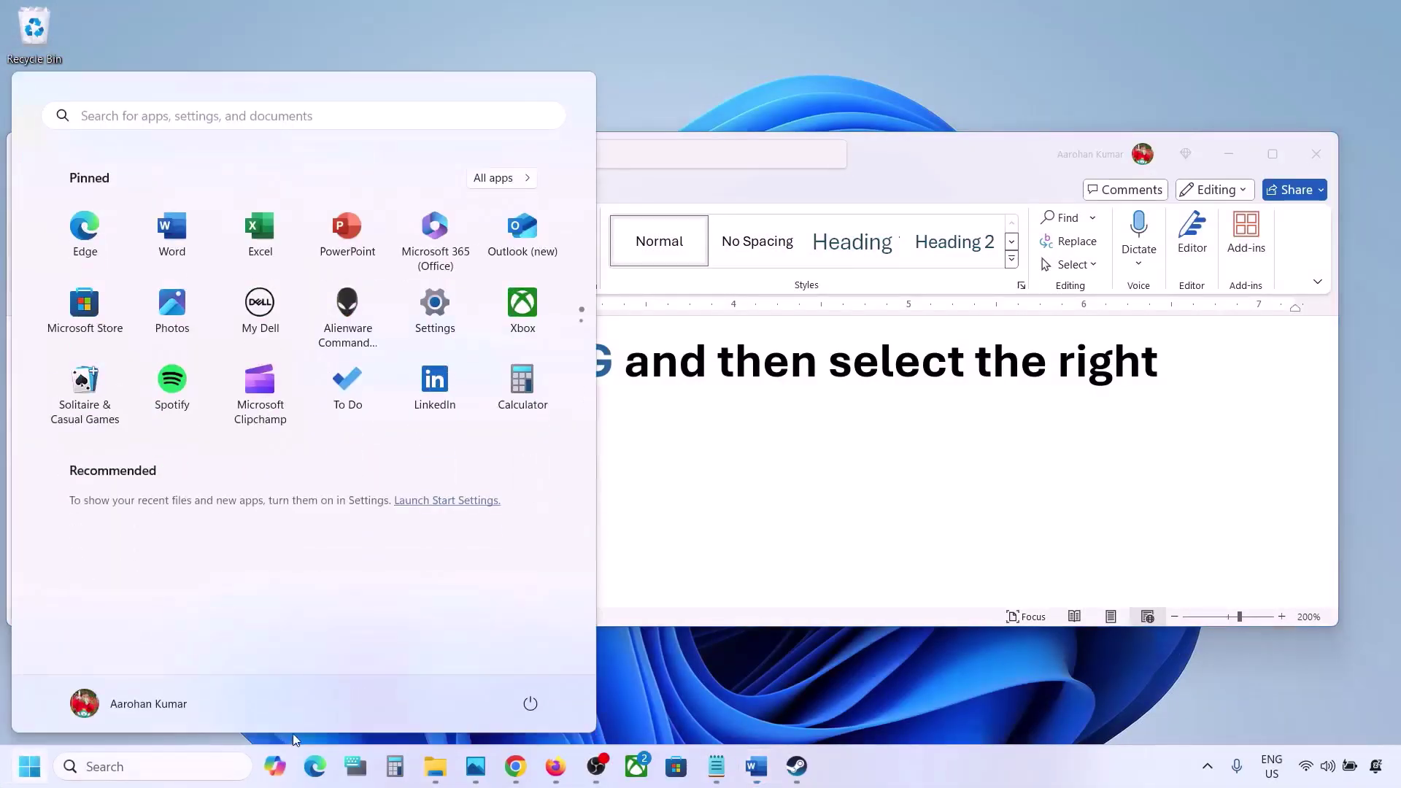
click(661, 576)
scroll(659, 571, down, 5)
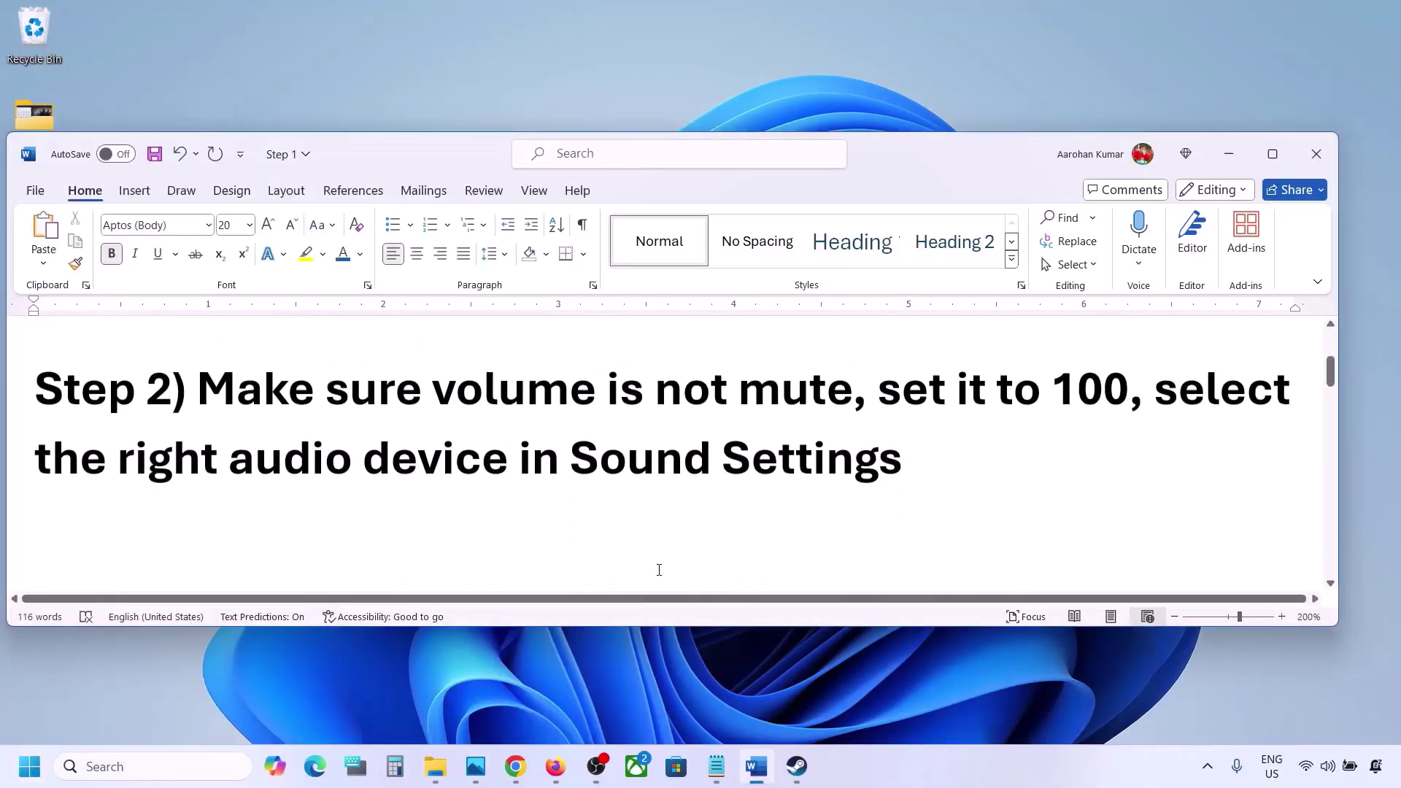
Highlight "Make sure volume is not mute" in Step 2, minimize the Word document and open the Windows volume mixer.
drag(218, 405, 852, 403)
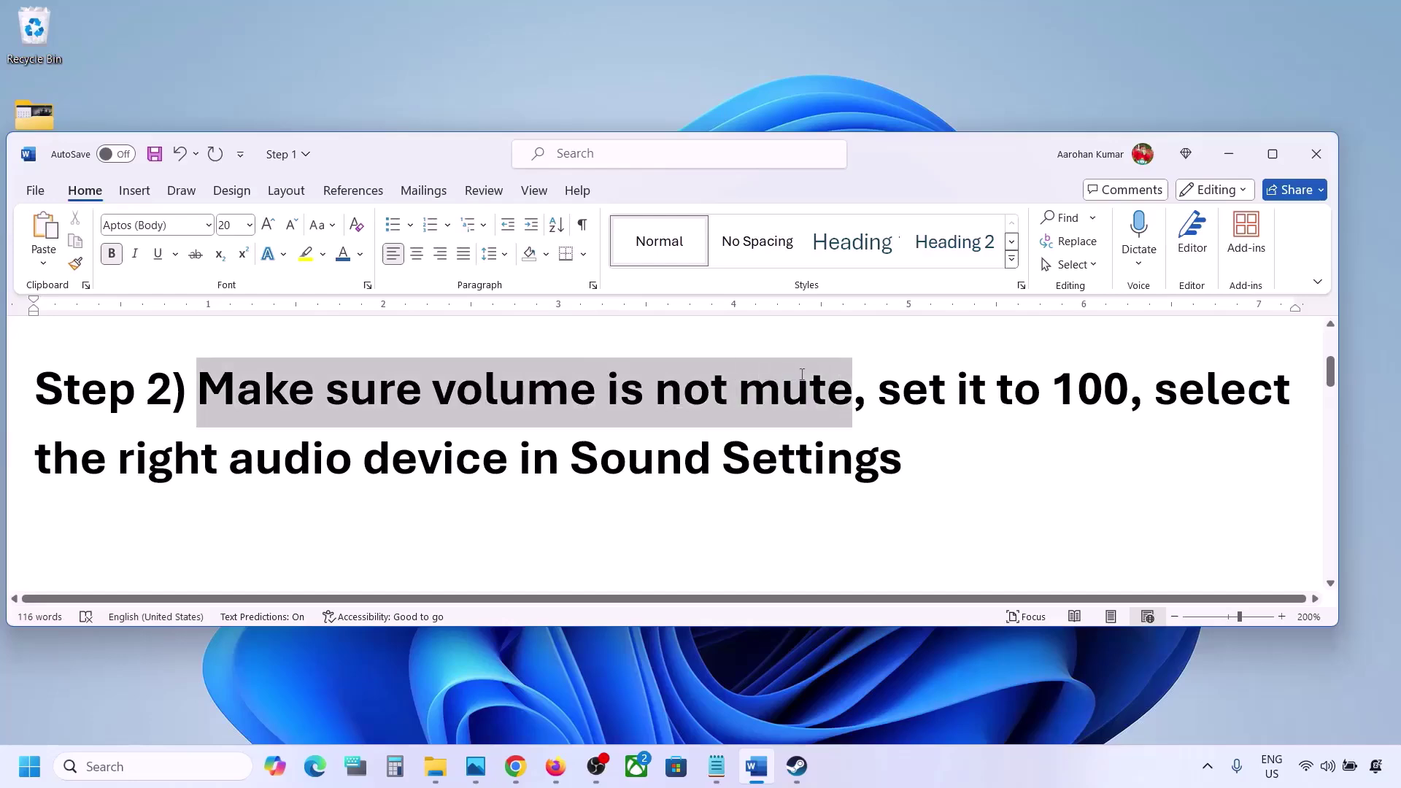
click(1229, 154)
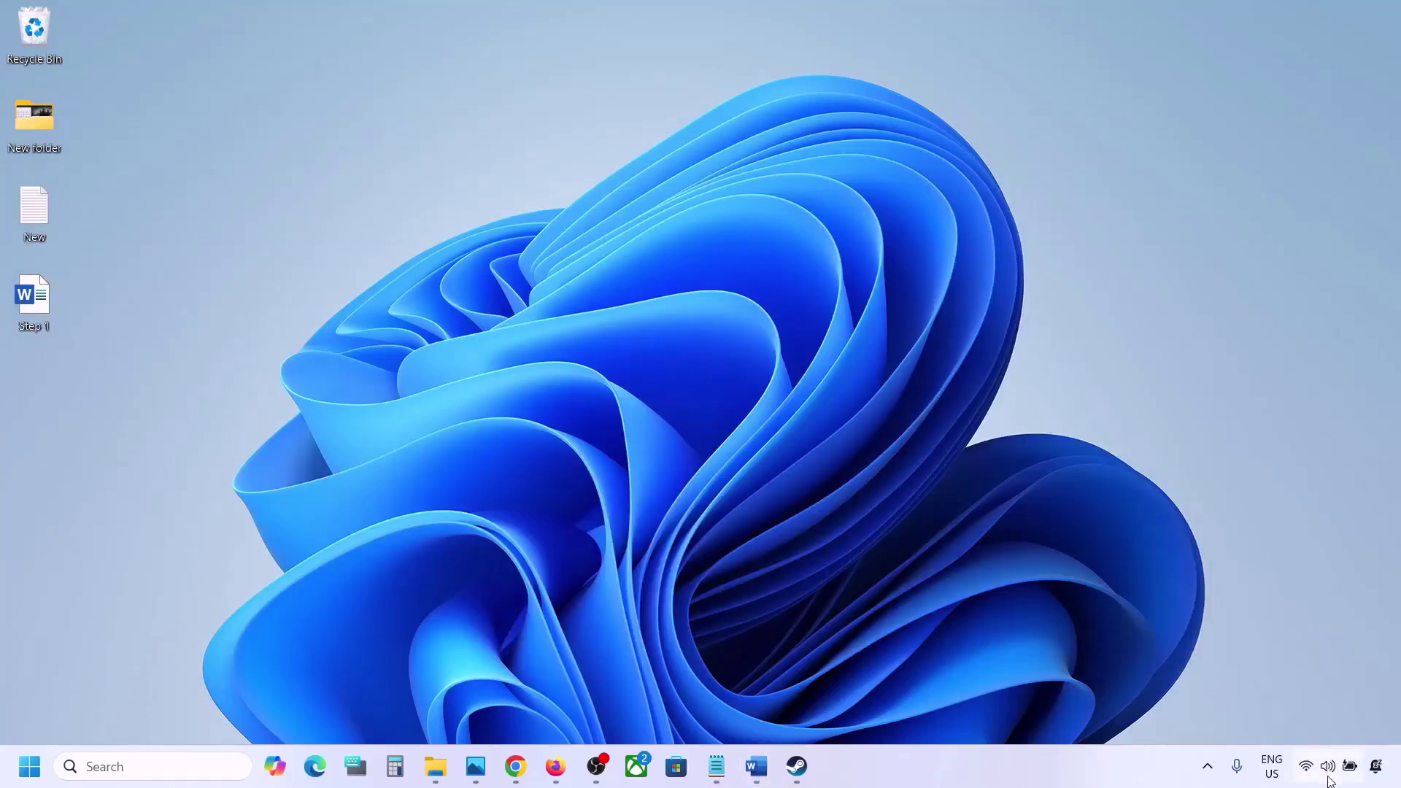
mouse_move(1330, 774)
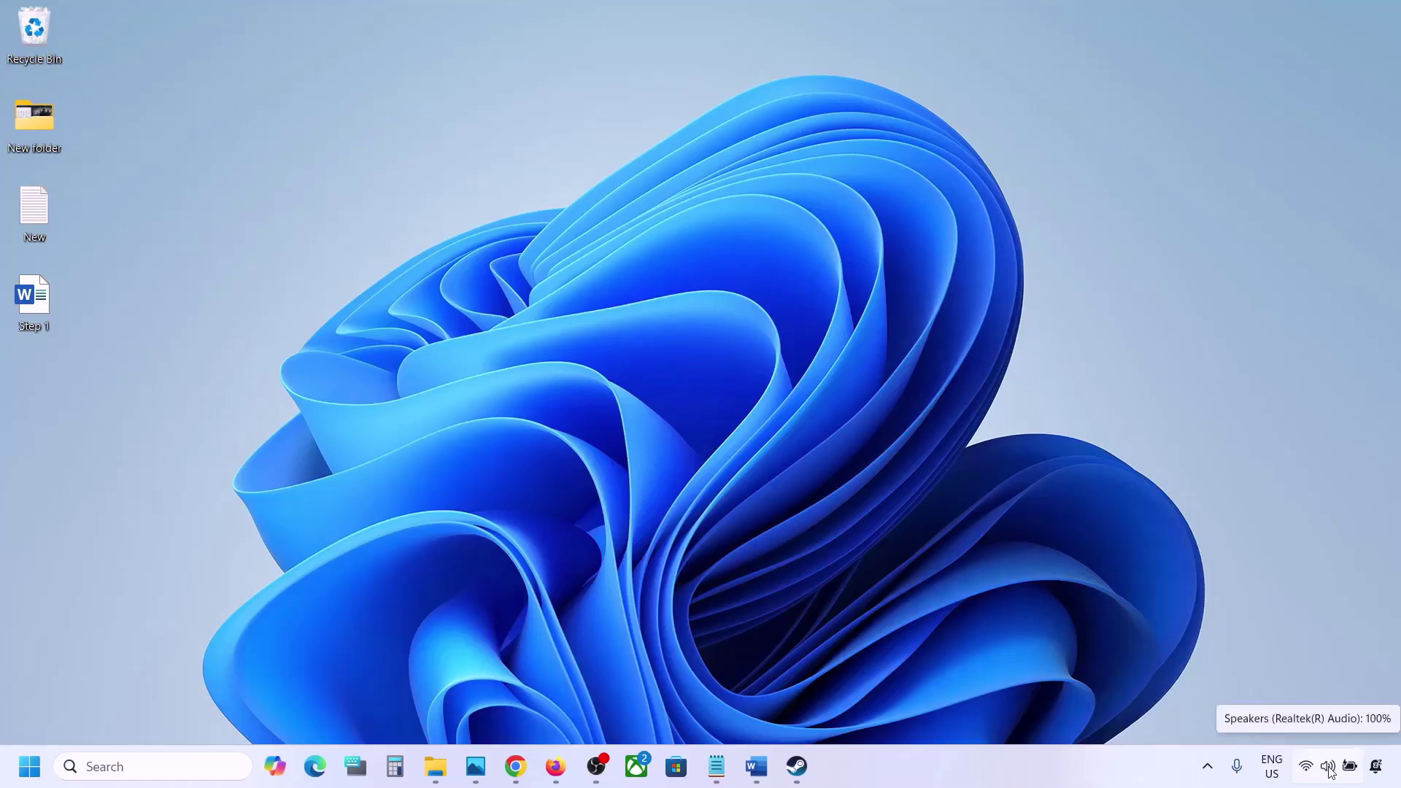
right_click(1330, 774)
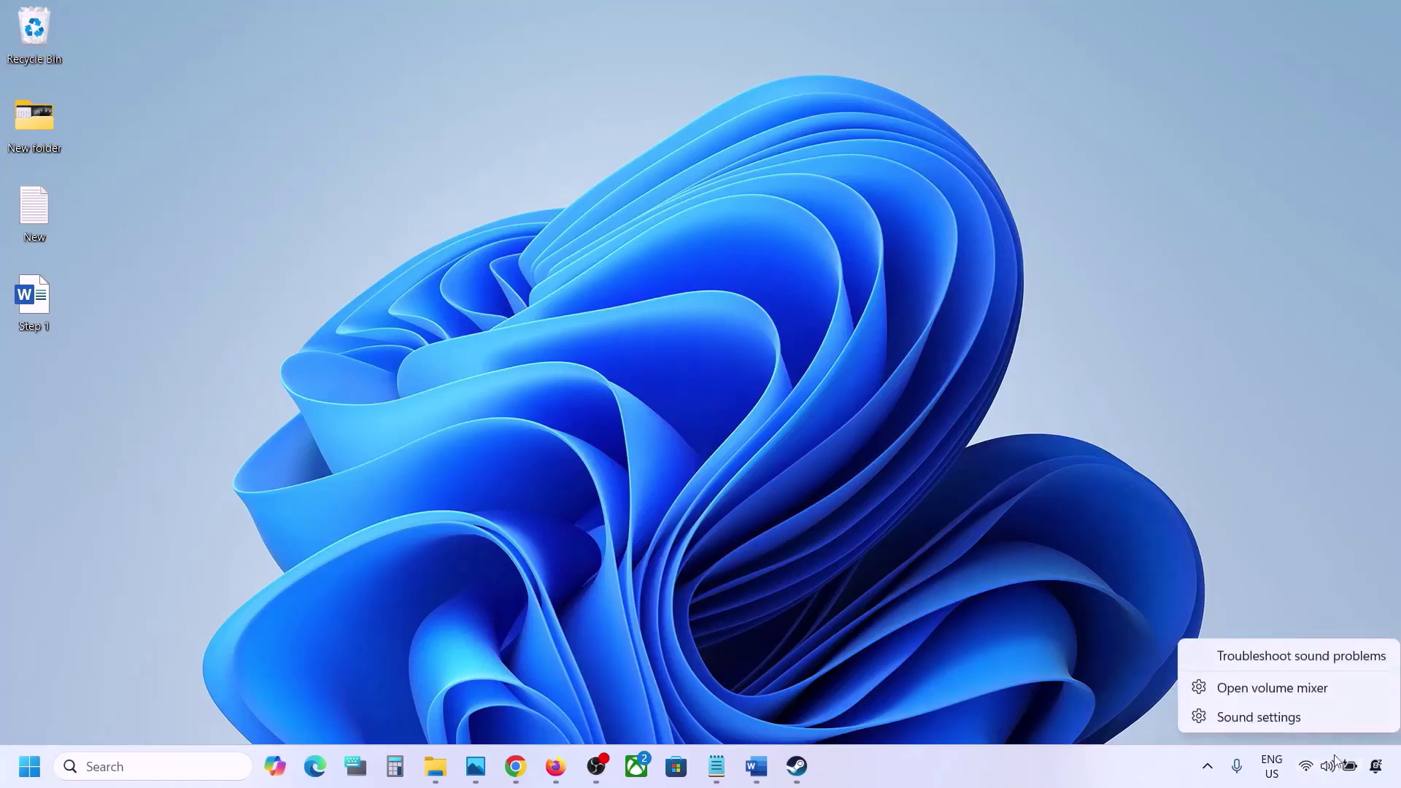
click(1289, 693)
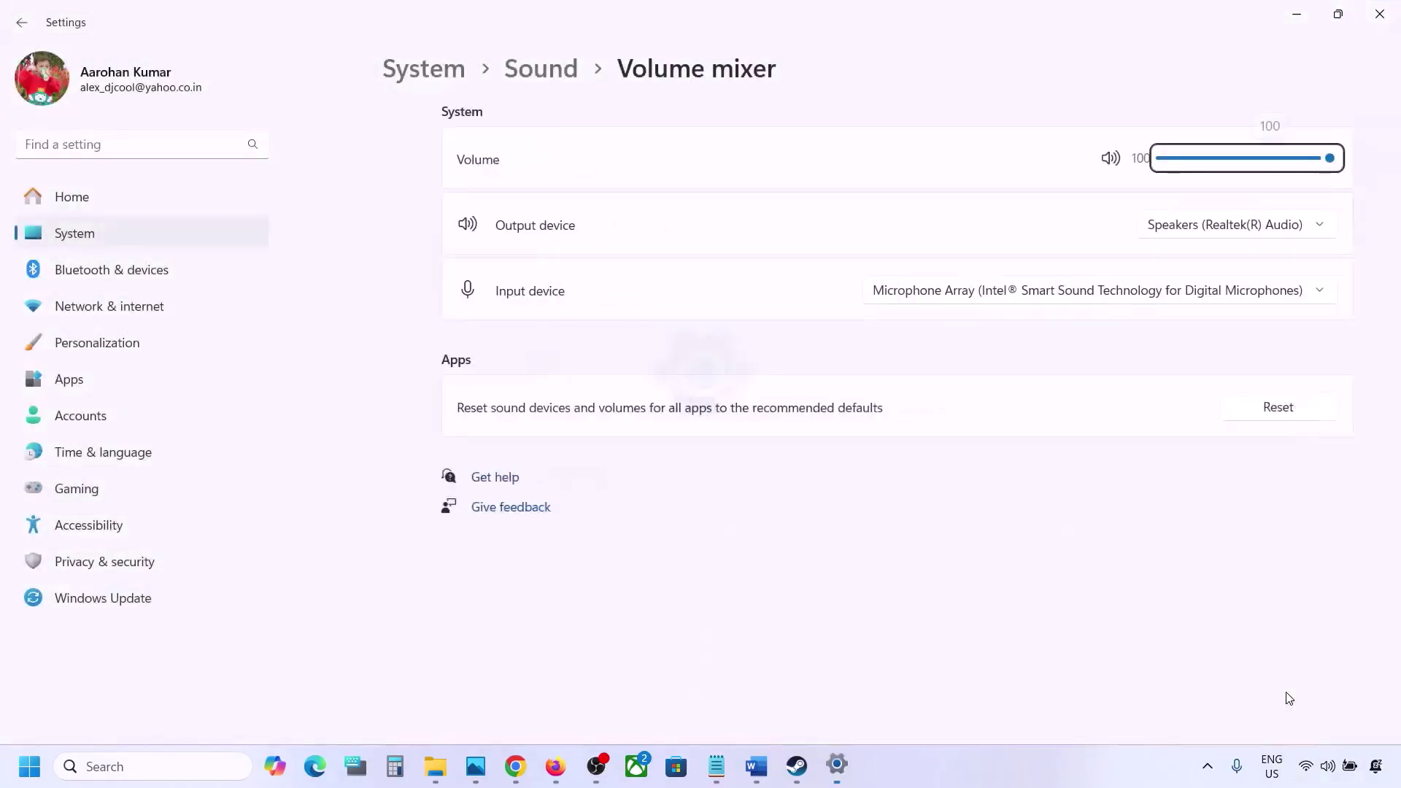
Set Steam's volume to 100 in the volume mixer's app list and close Settings.
scroll(865, 511, down, 2)
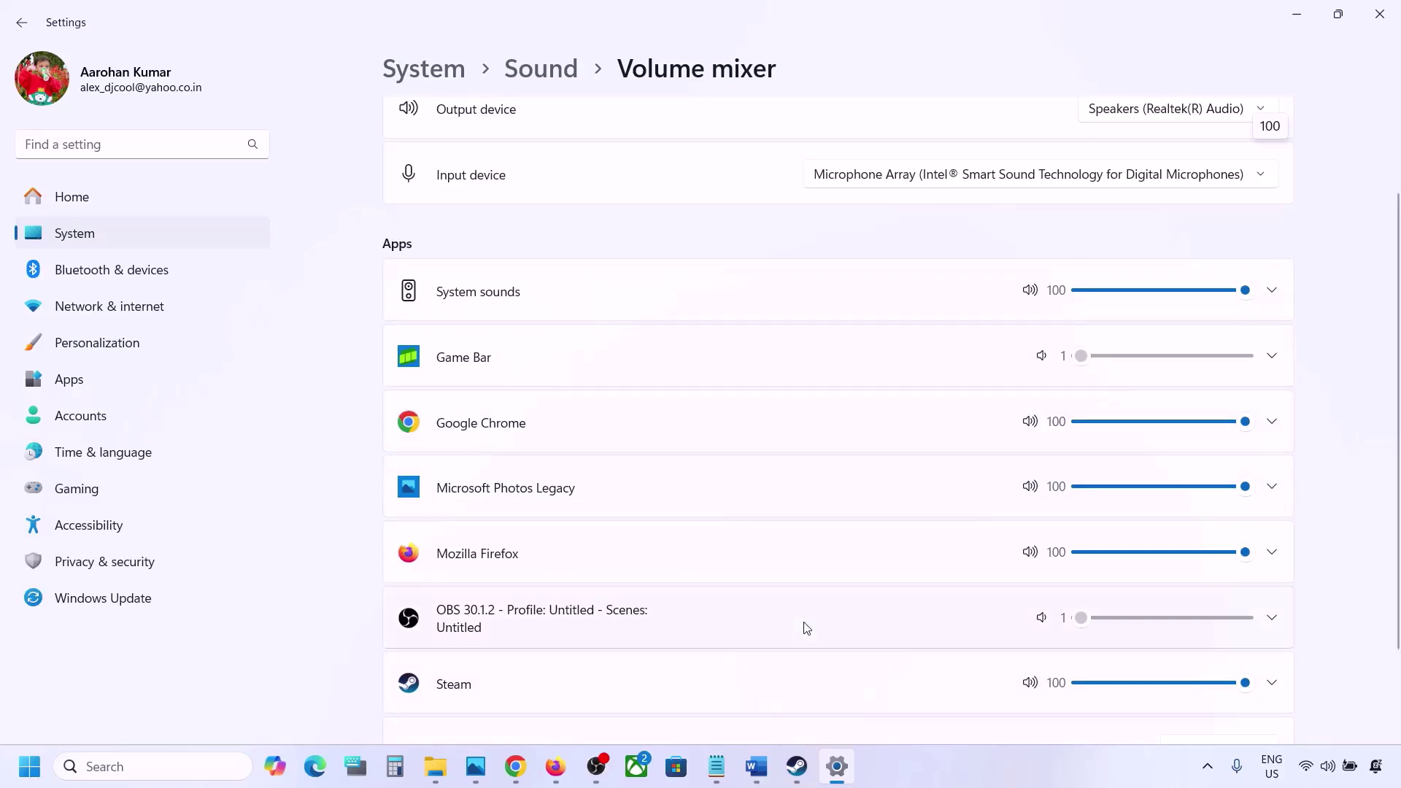
scroll(806, 628, down, 1)
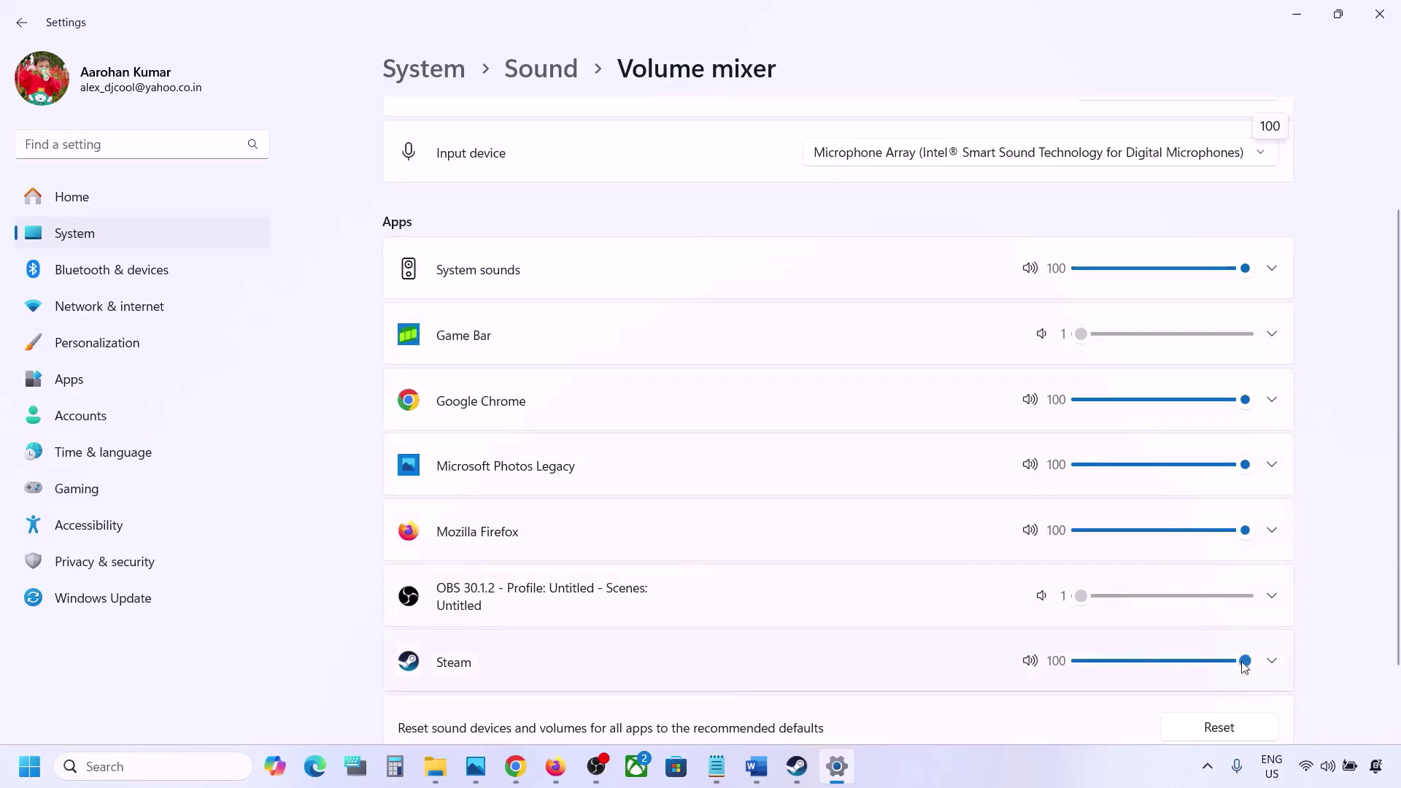
mouse_move(1242, 661)
mouse_down()
mouse_move(1177, 665)
mouse_move(1254, 660)
mouse_up()
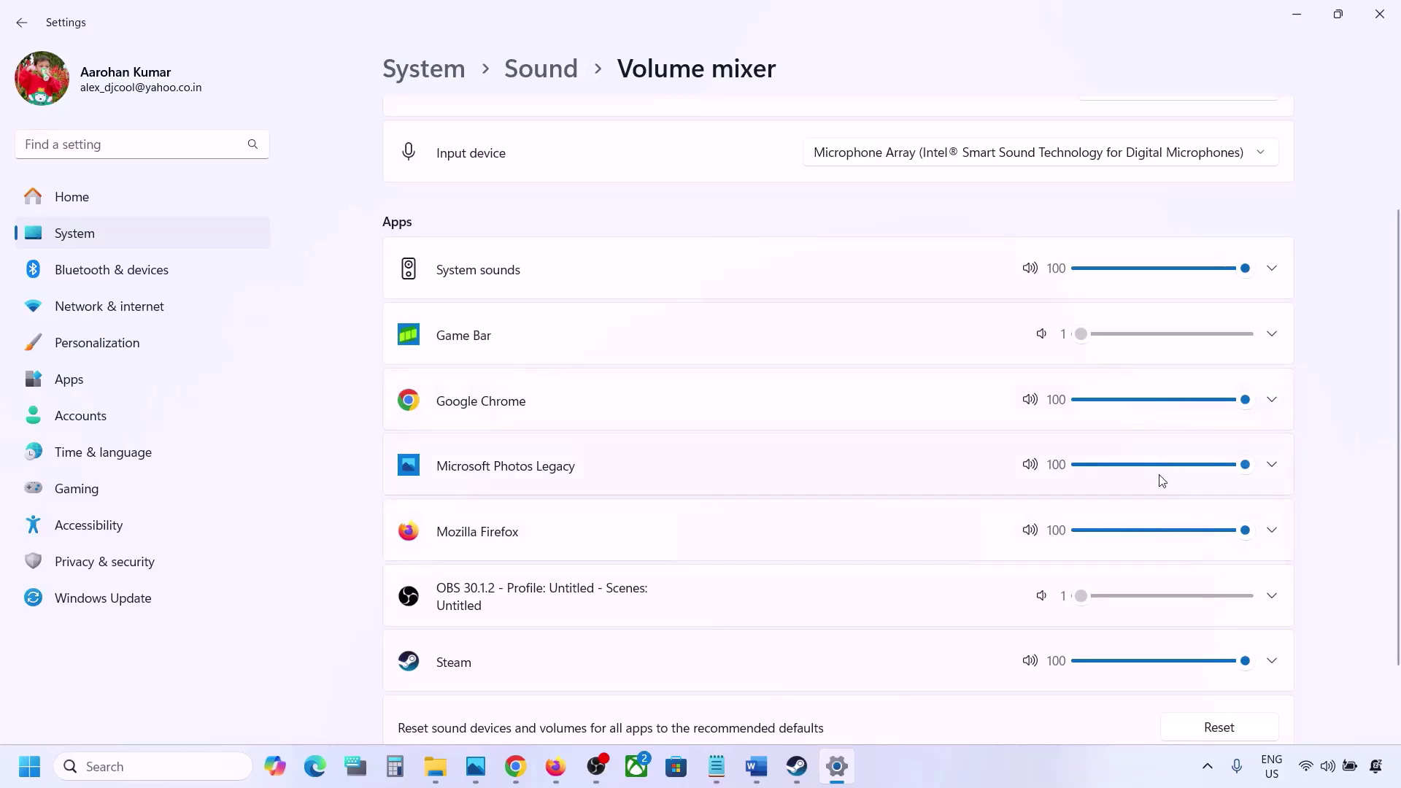
click(1379, 13)
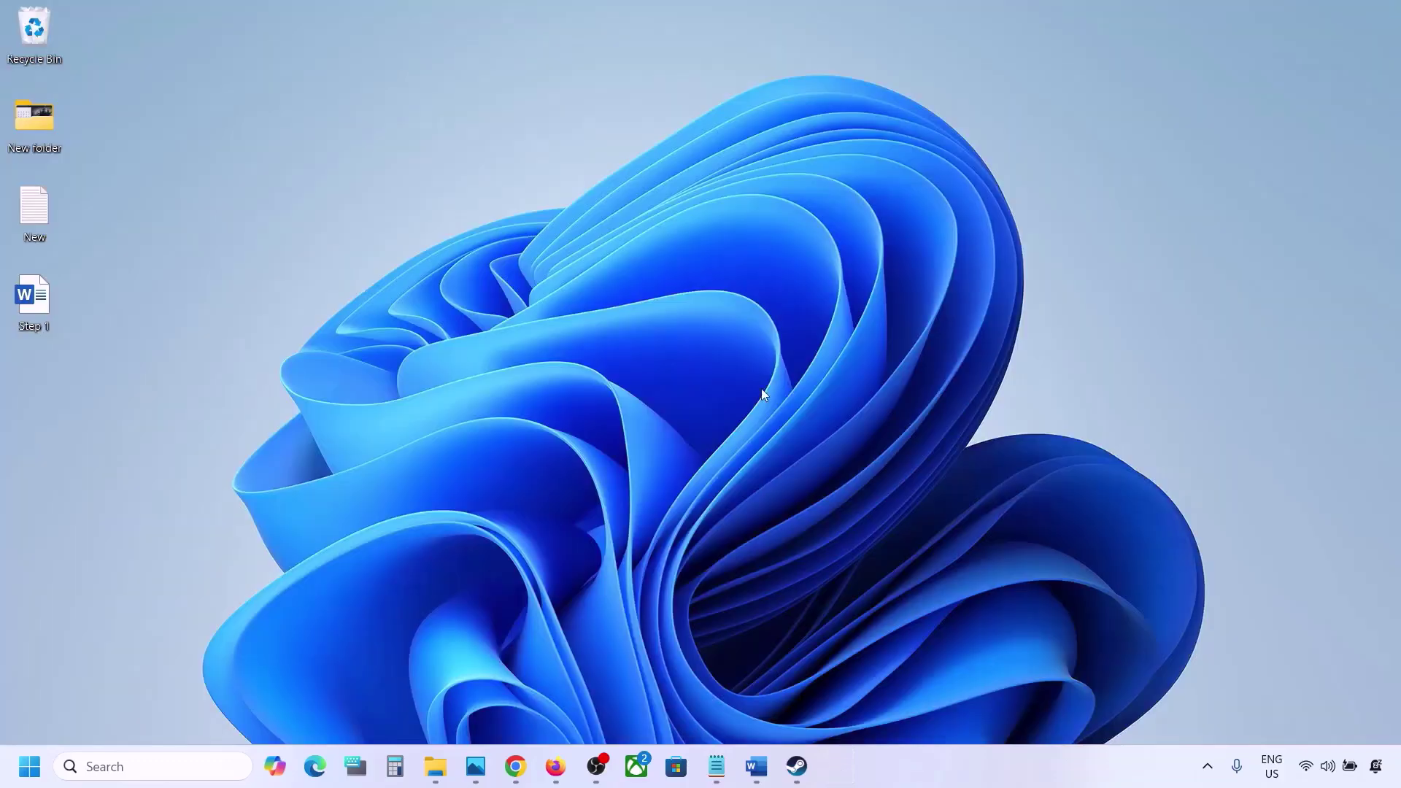
Highlight the Sound Settings instruction in the Word document, and choose Speakers (Realtek(R) Audio) as the output device in Windows Sound settings.
click(756, 766)
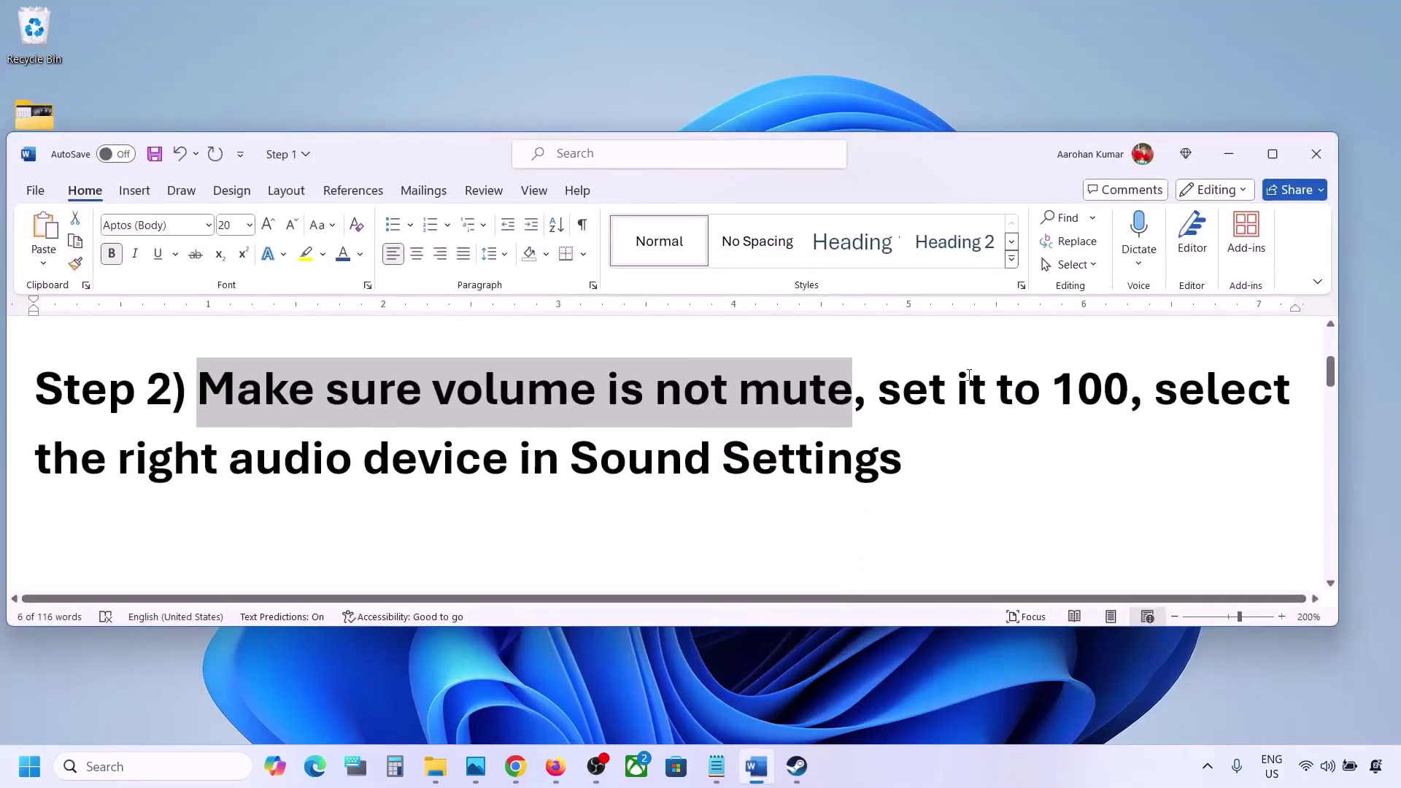
drag(116, 474, 903, 475)
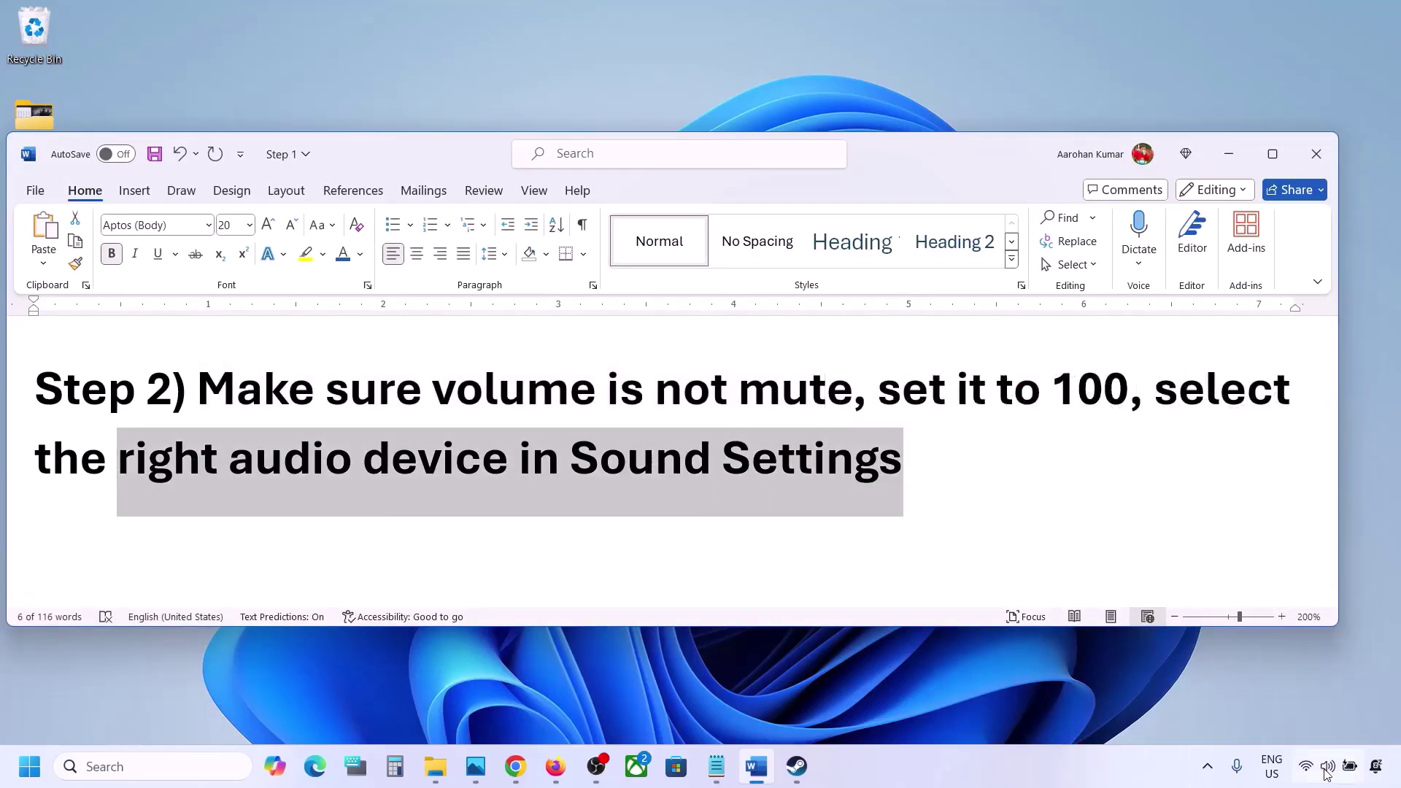
click(1348, 765)
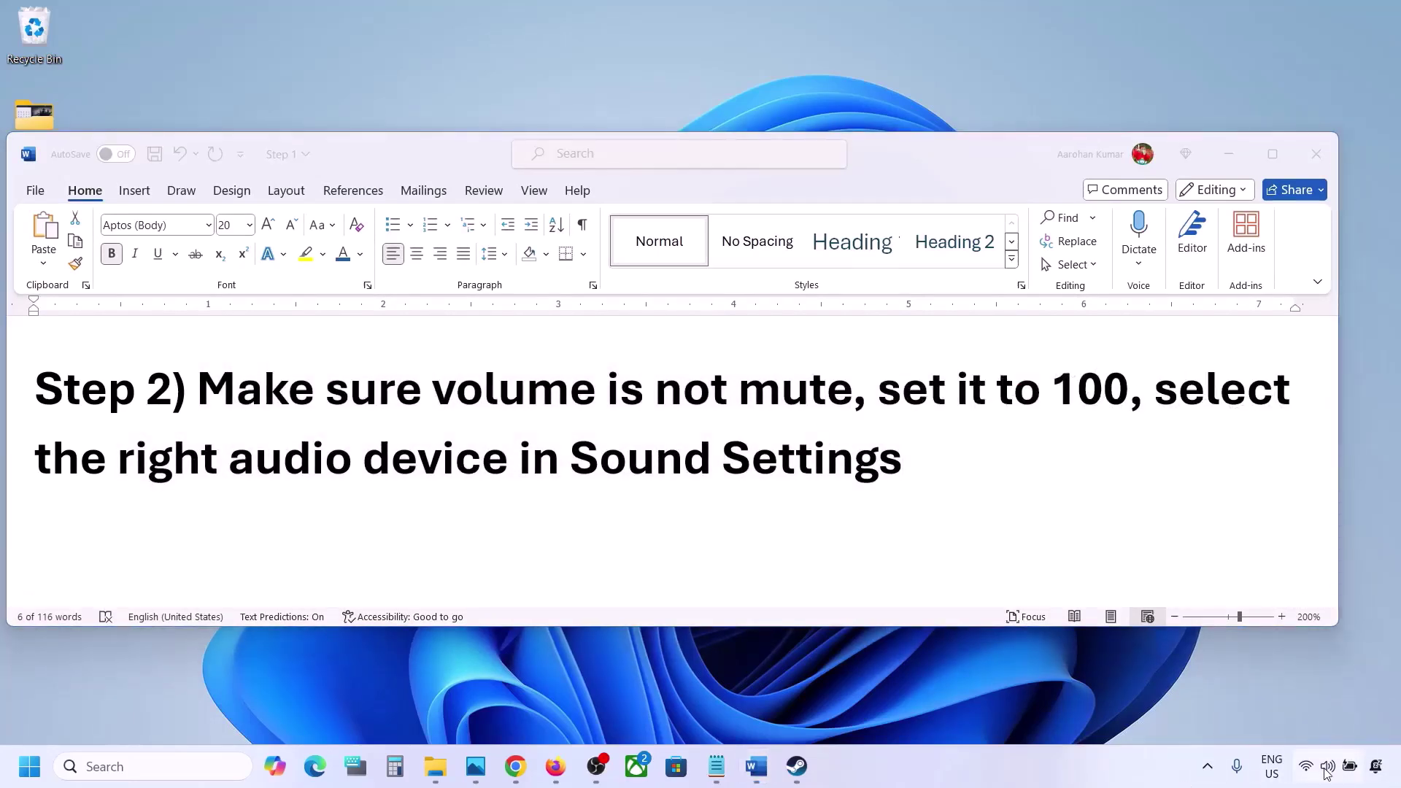
right_click(1327, 765)
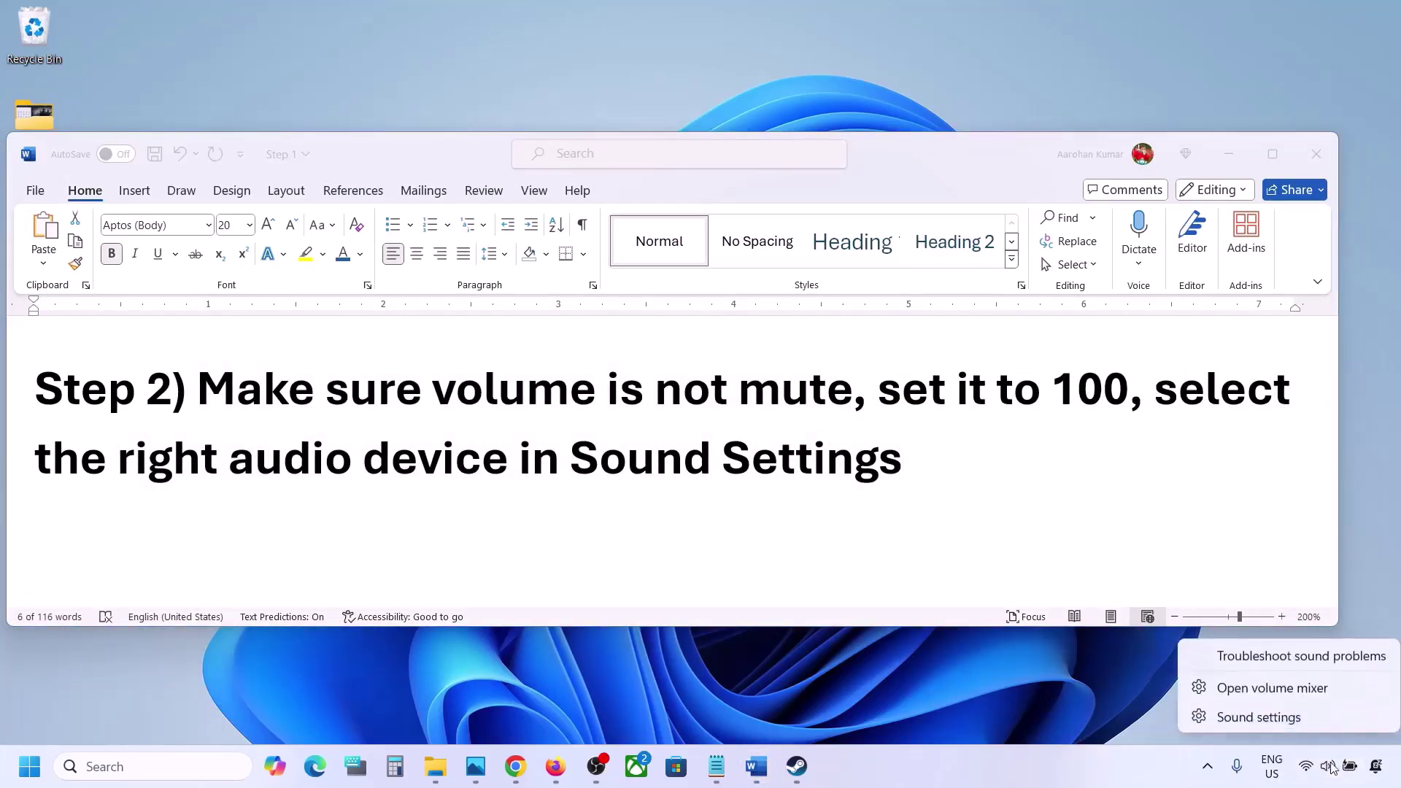
click(1286, 720)
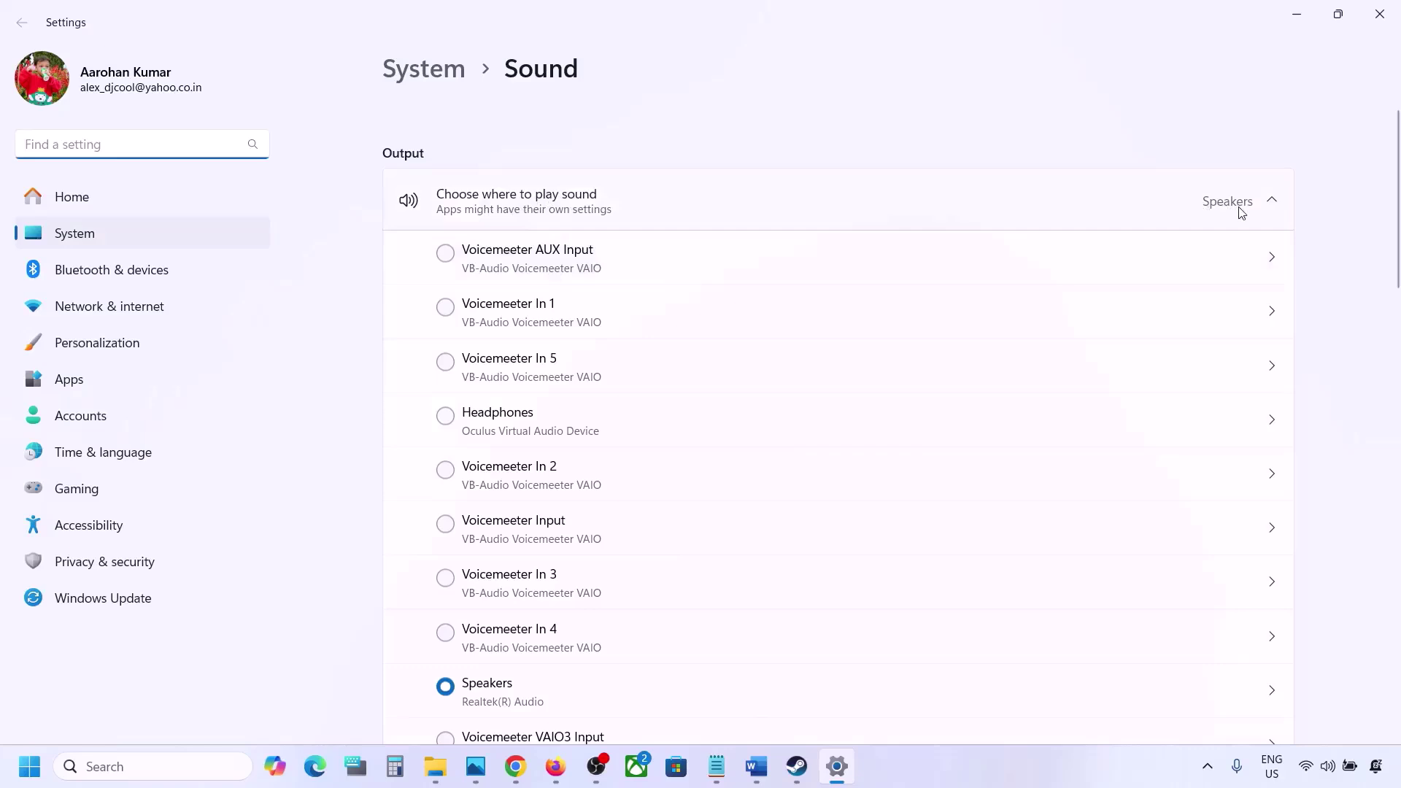
scroll(627, 516, down, 3)
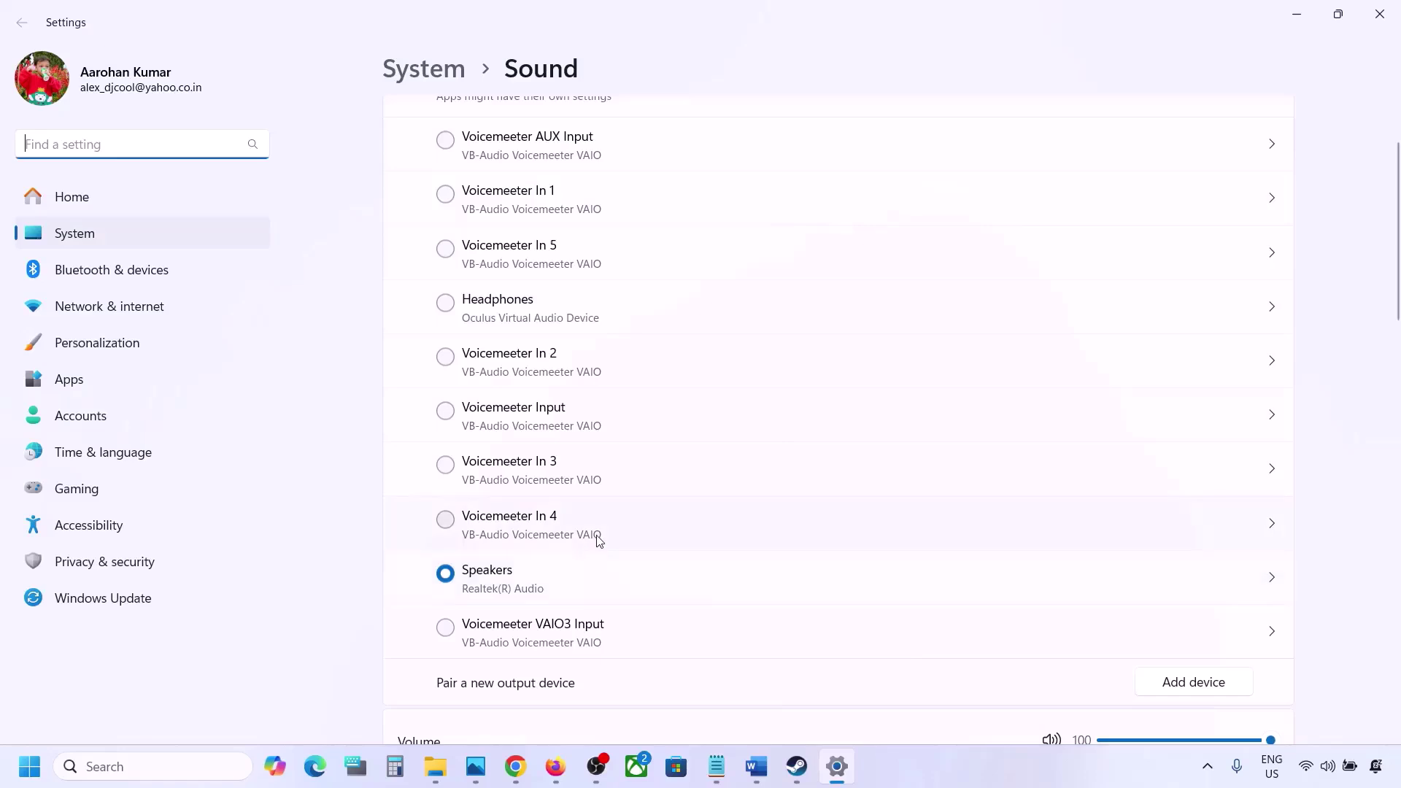
click(510, 582)
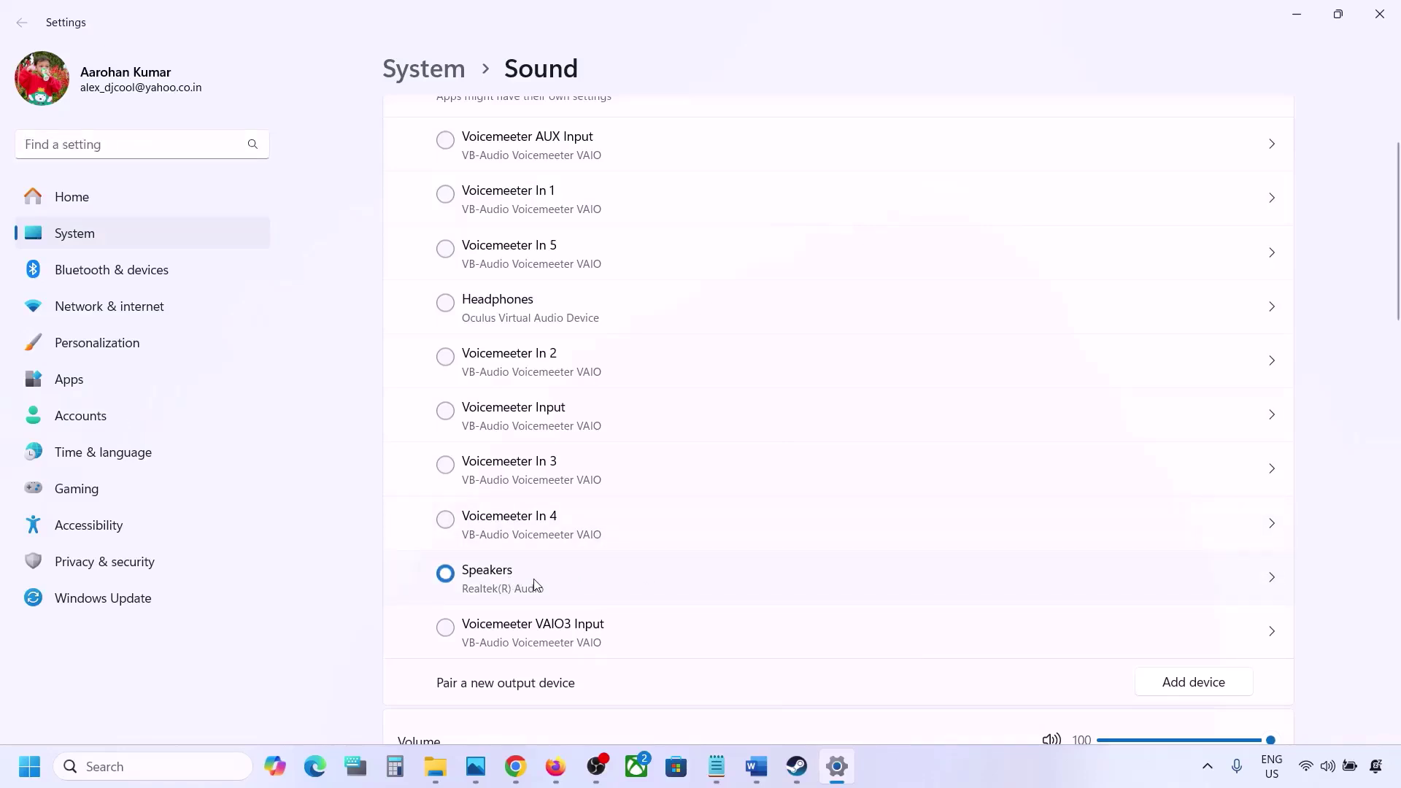
Check the output volume, the selected input device and the input volume on the Sound page, and close Settings.
scroll(535, 584, down, 5)
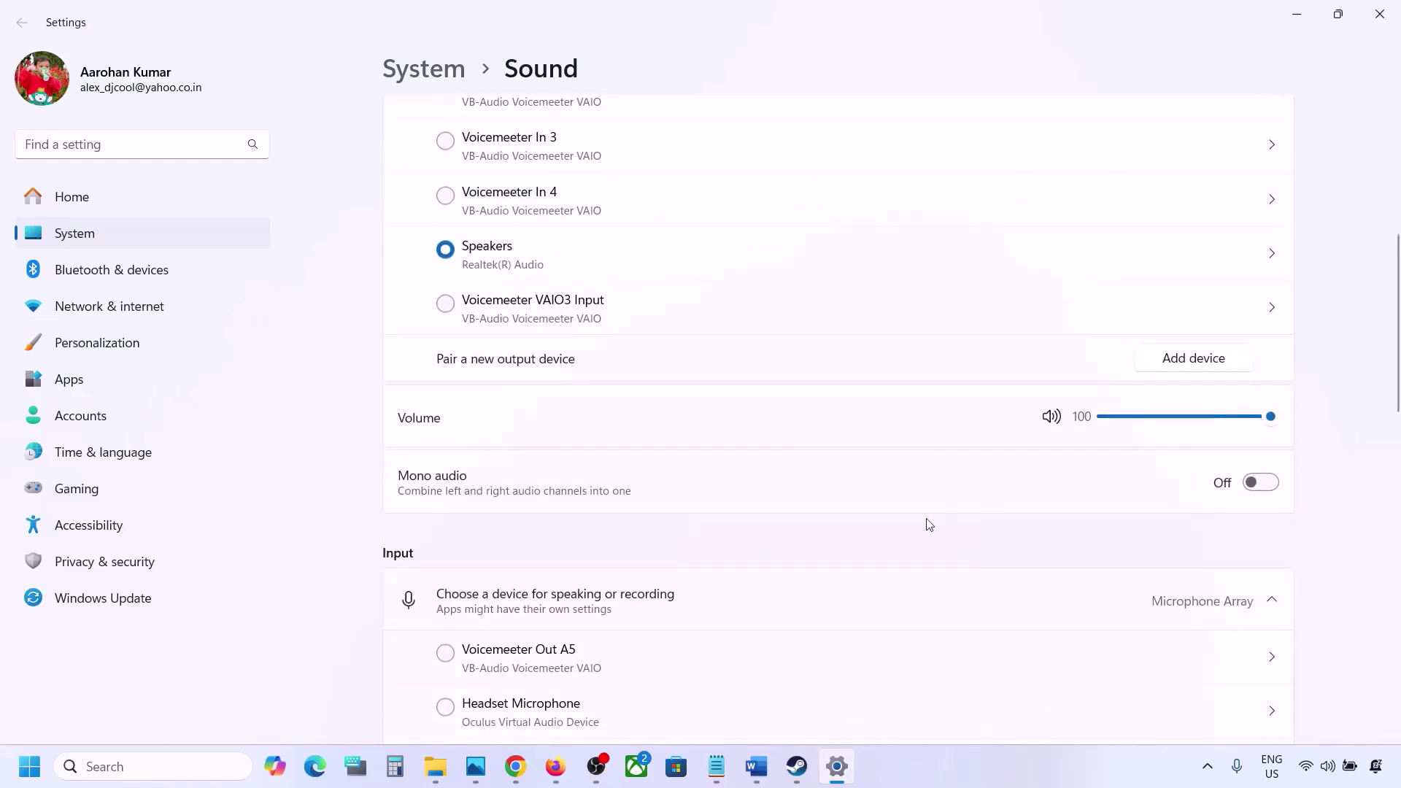
scroll(929, 525, down, 6)
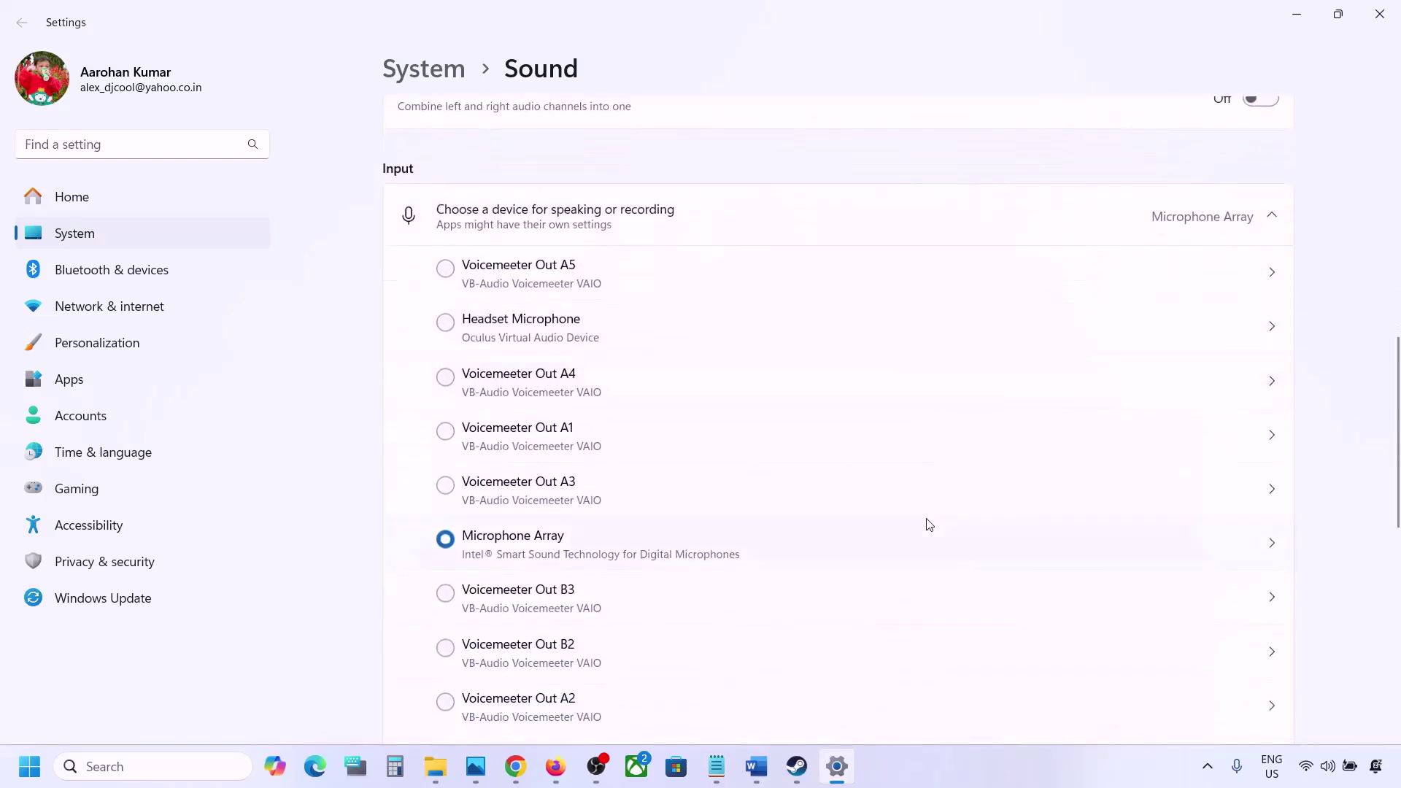
scroll(584, 606, down, 2)
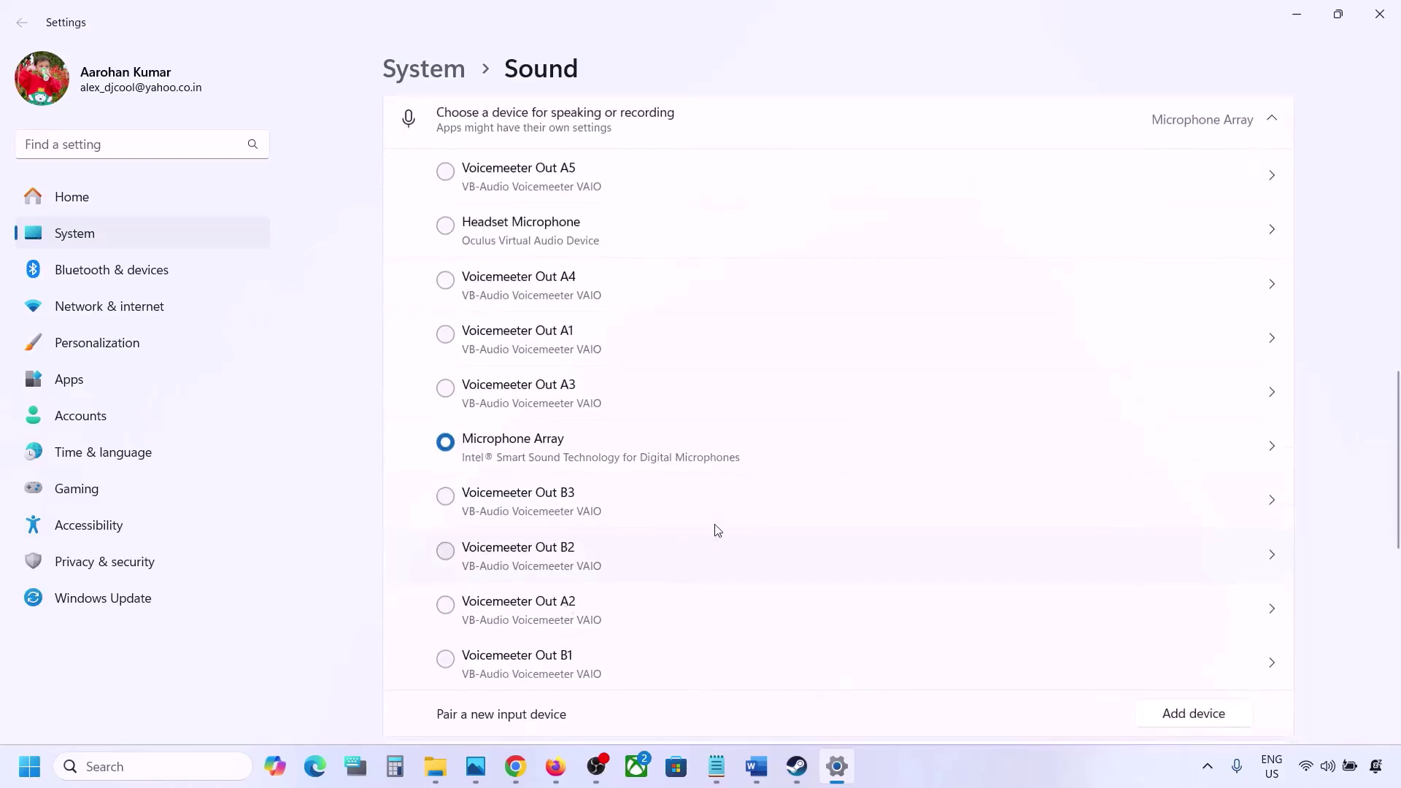
scroll(717, 531, down, 1)
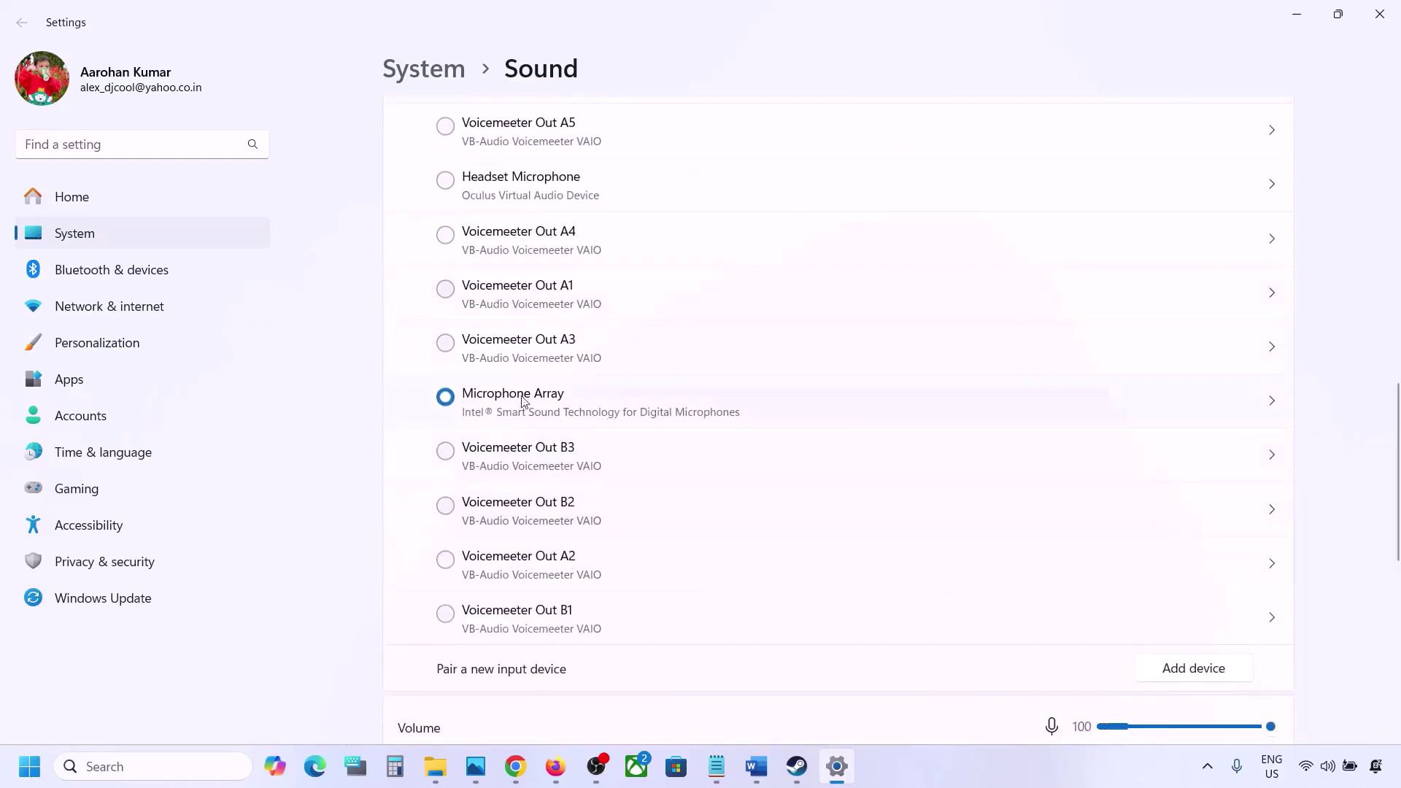
scroll(625, 420, down, 5)
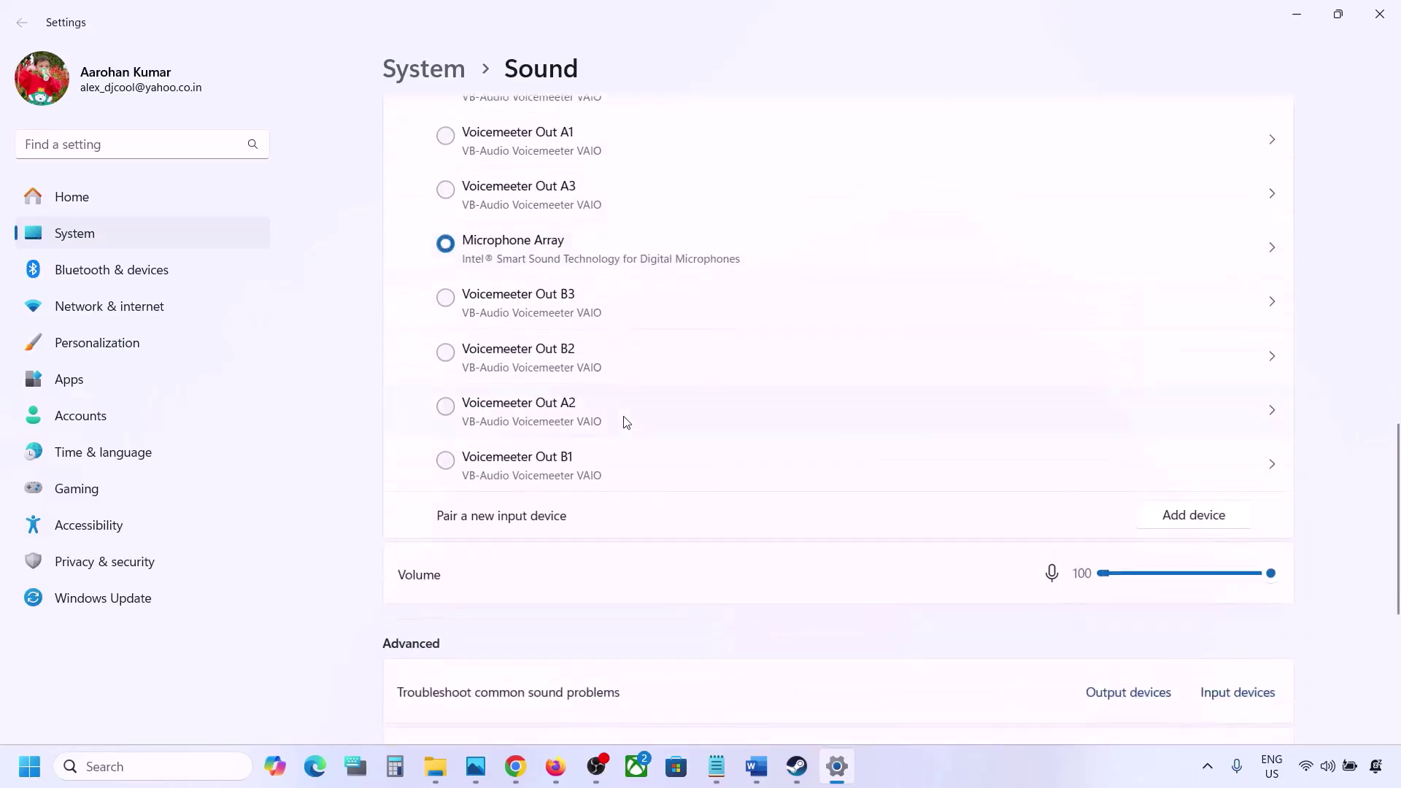
scroll(621, 351, up, 5)
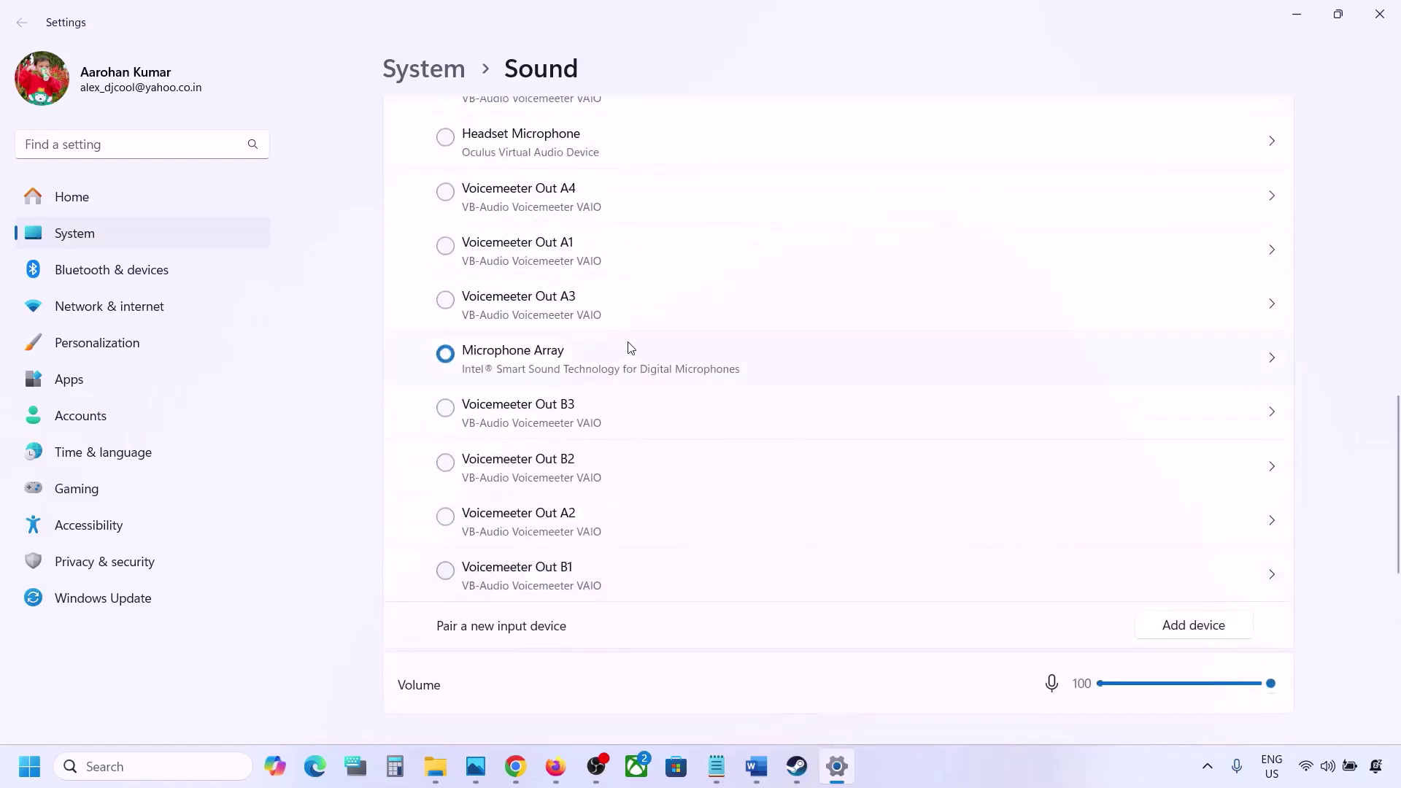
scroll(565, 507, down, 6)
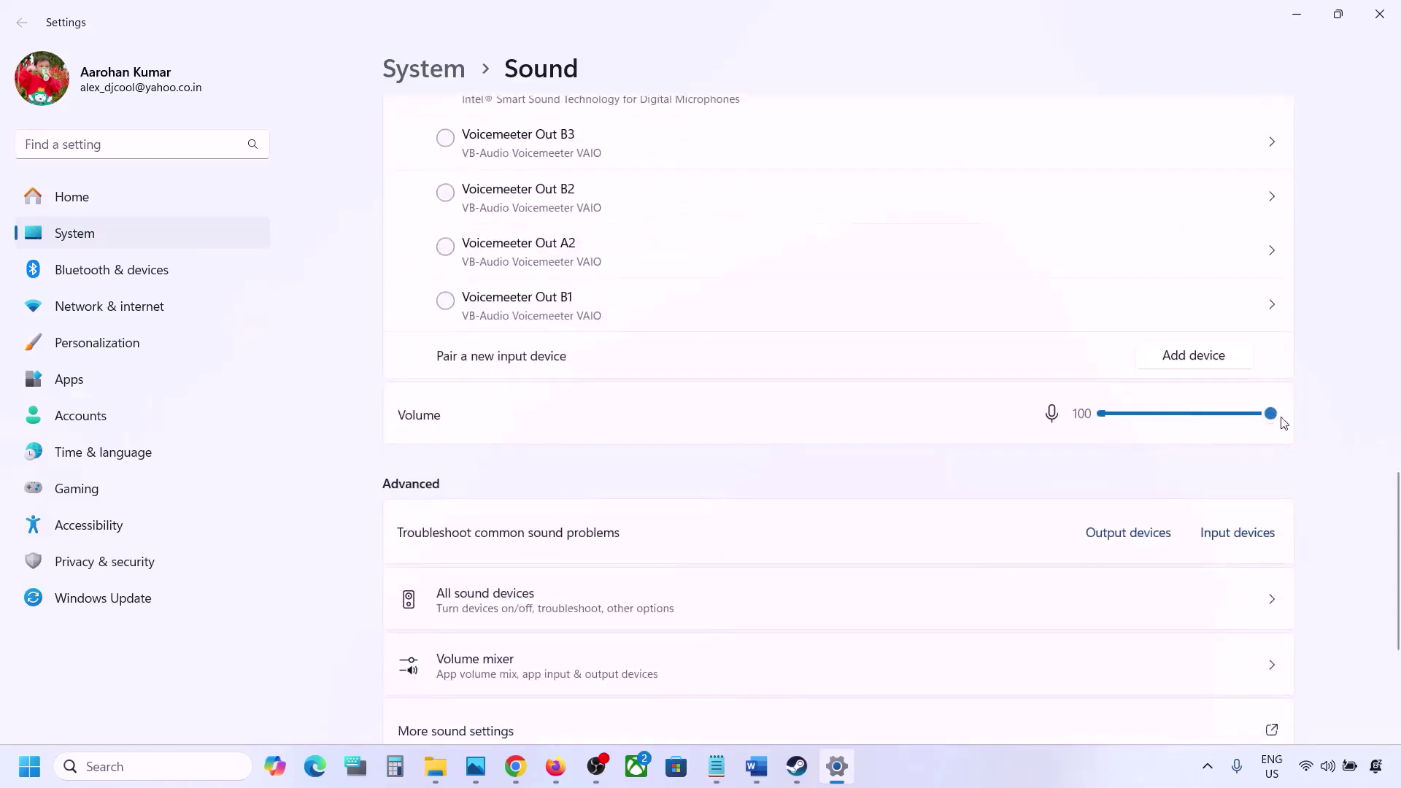
scroll(926, 500, down, 2)
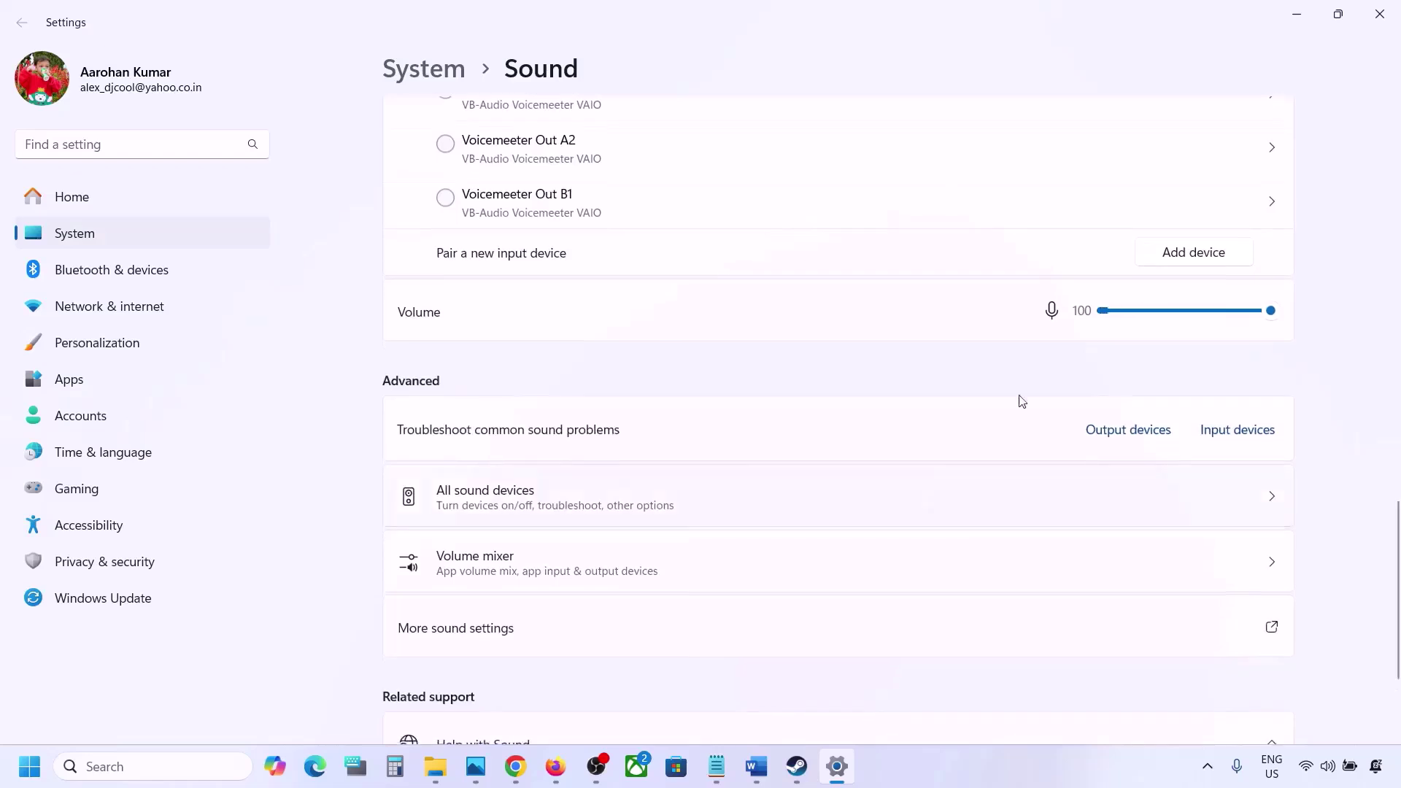
scroll(977, 432, down, 3)
click(1379, 14)
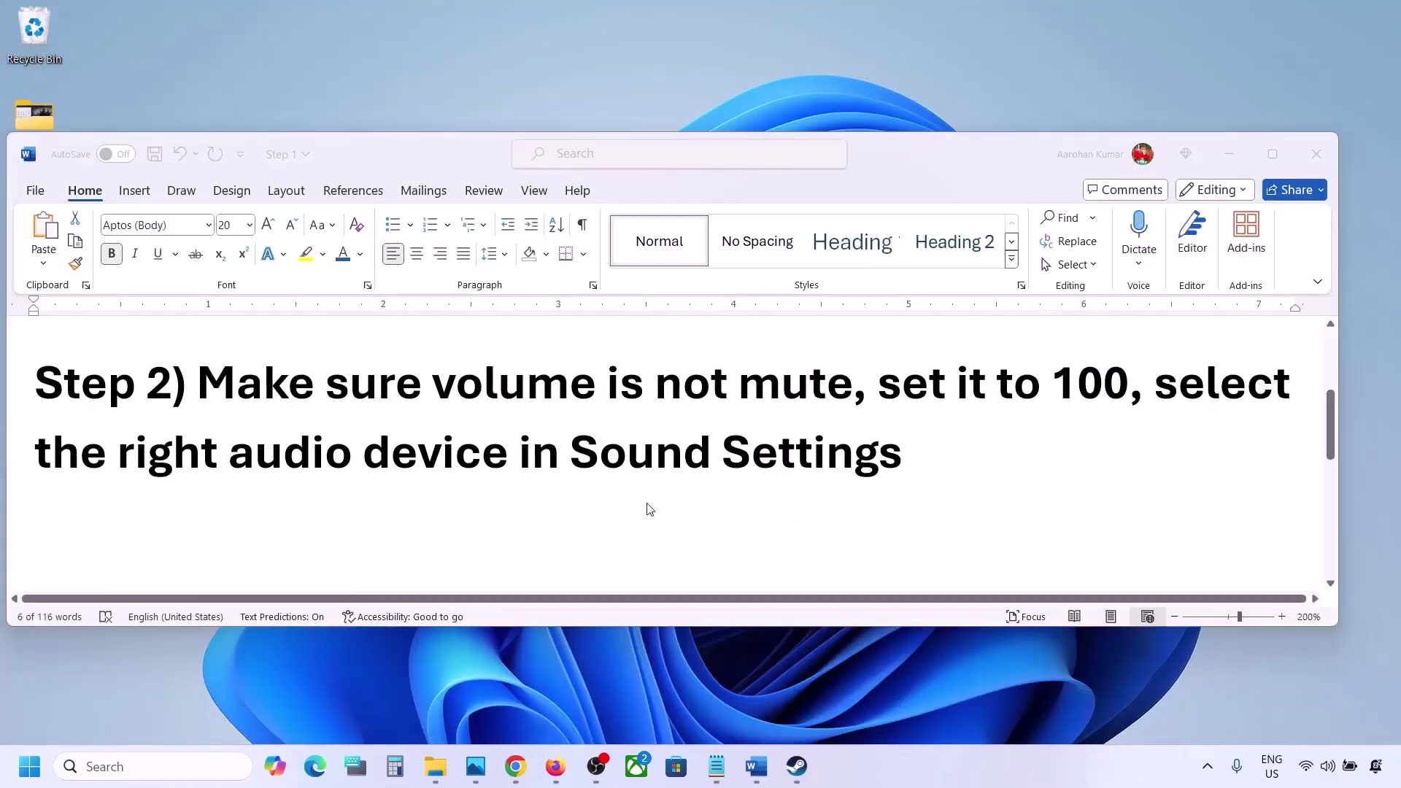
Read Step 3 on restarting and Step 4 on the sound sample rate in the Word document, highlighting the key phrases.
scroll(650, 509, down, 3)
click(255, 494)
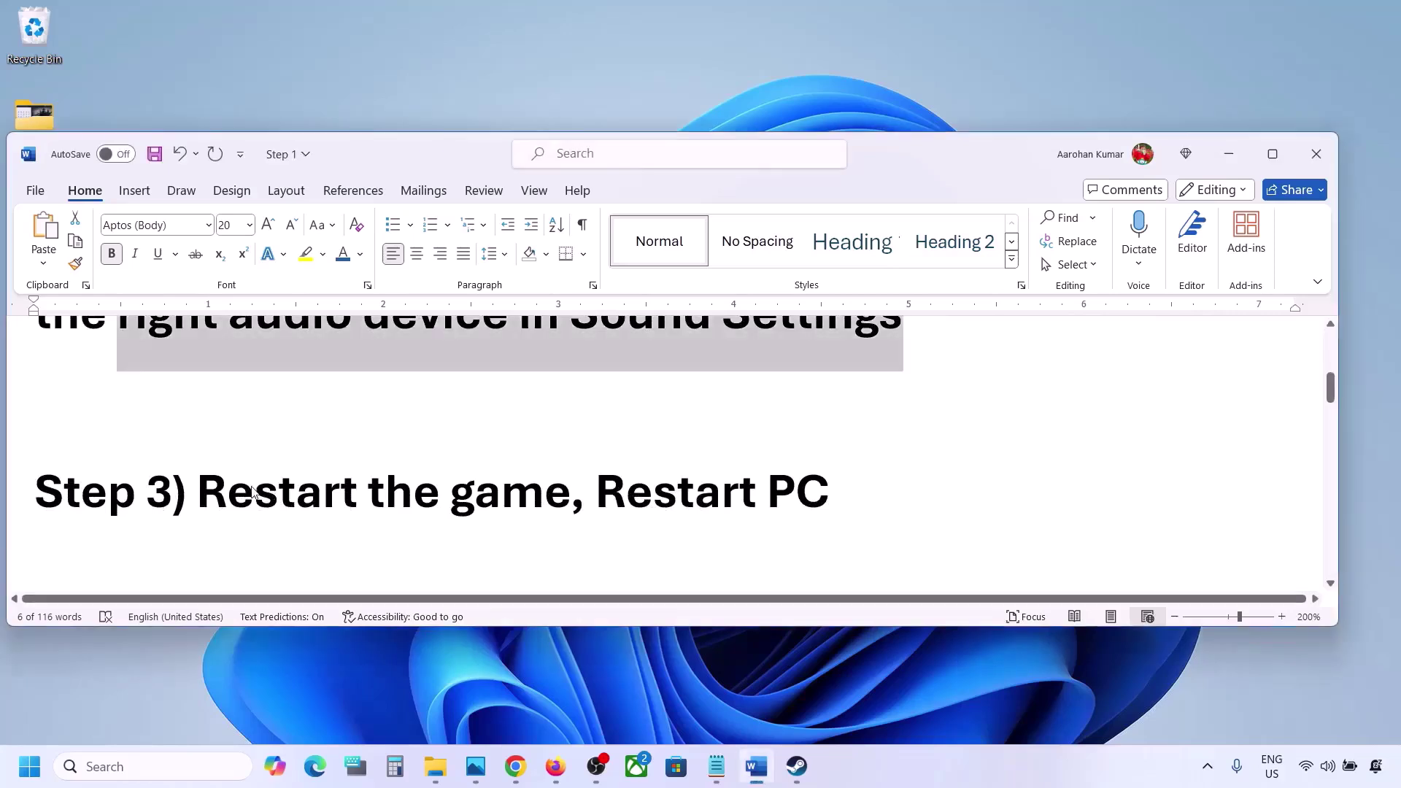
double_click(255, 494)
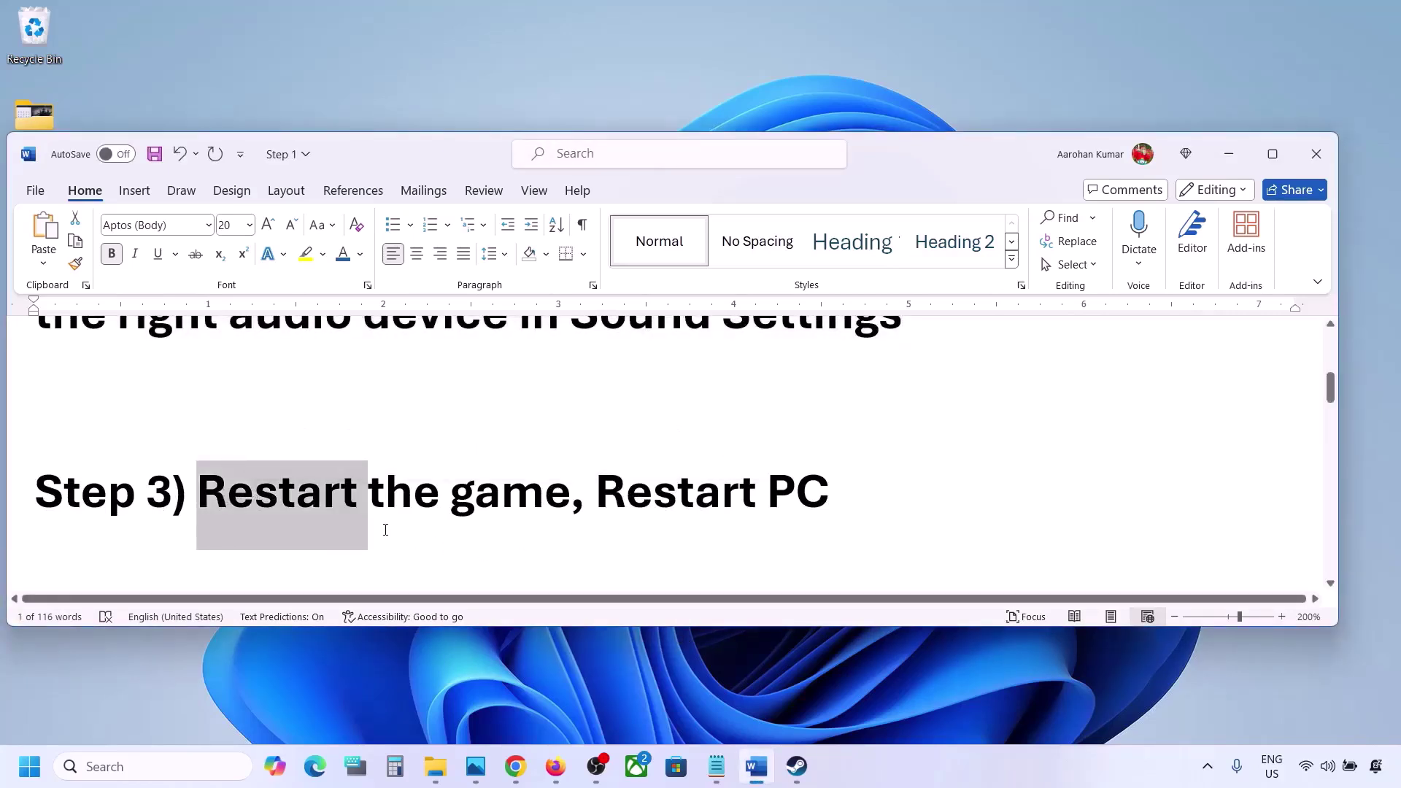
click(398, 488)
drag(245, 498, 829, 490)
scroll(442, 480, down, 3)
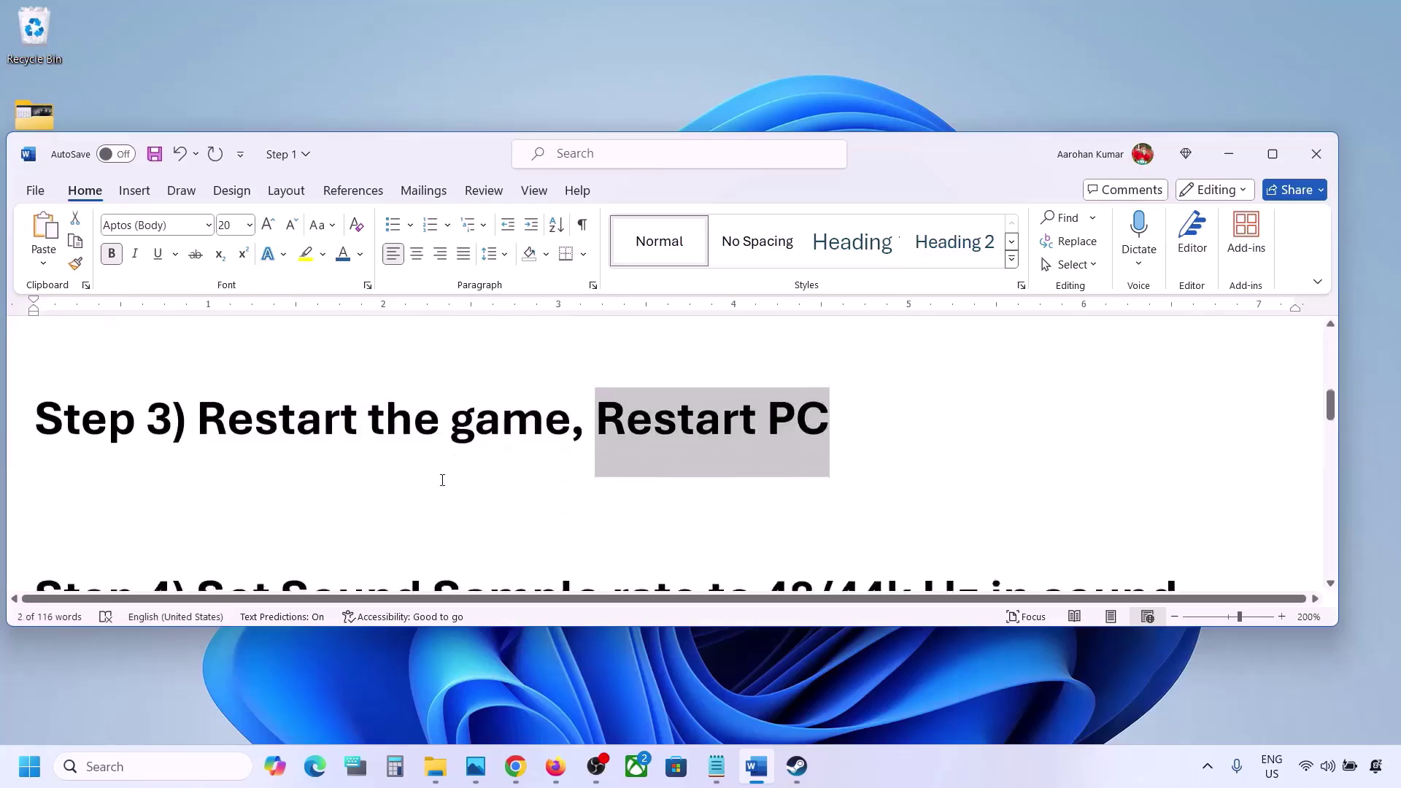
drag(204, 430, 893, 433)
click(890, 432)
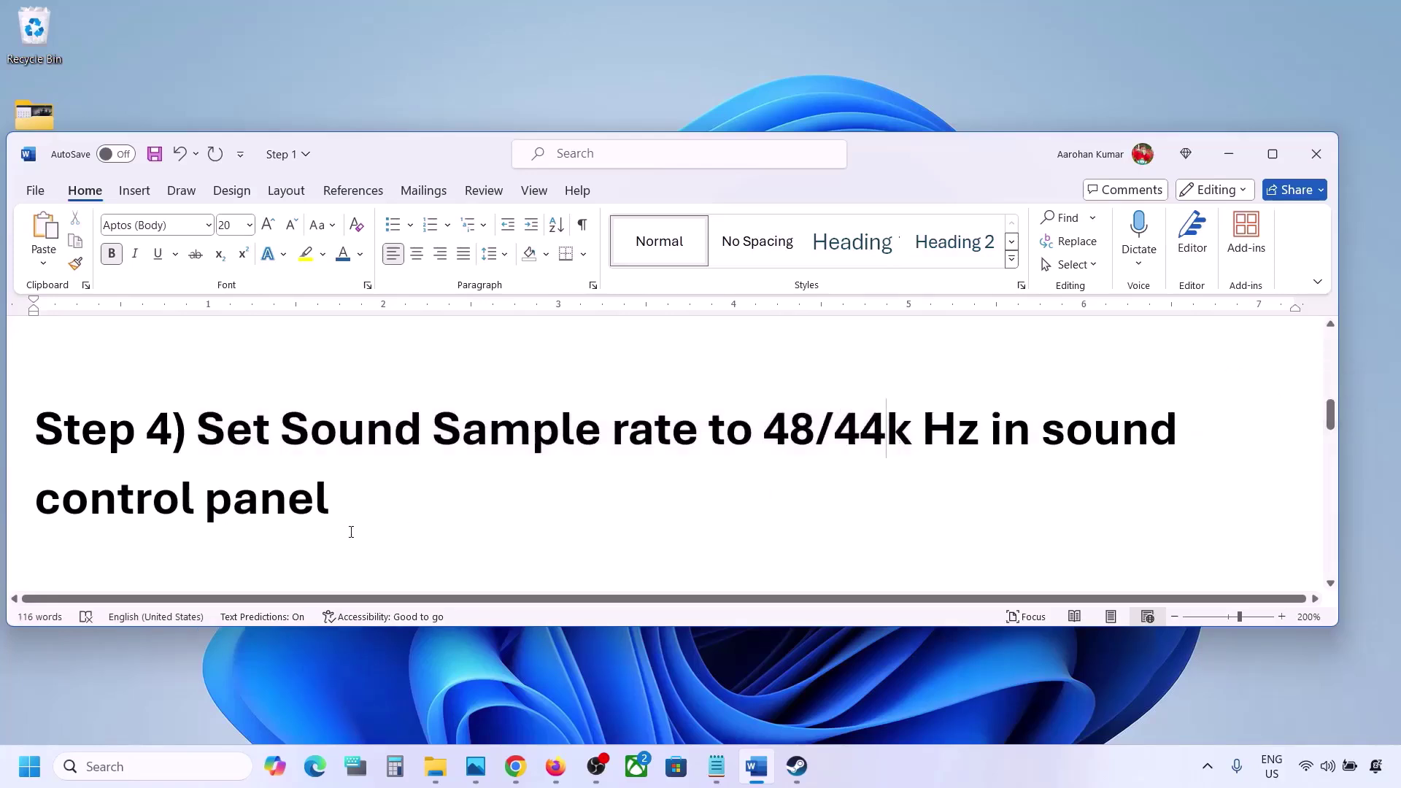
Search Windows for "control" and open Control Panel.
click(93, 766)
text(con)
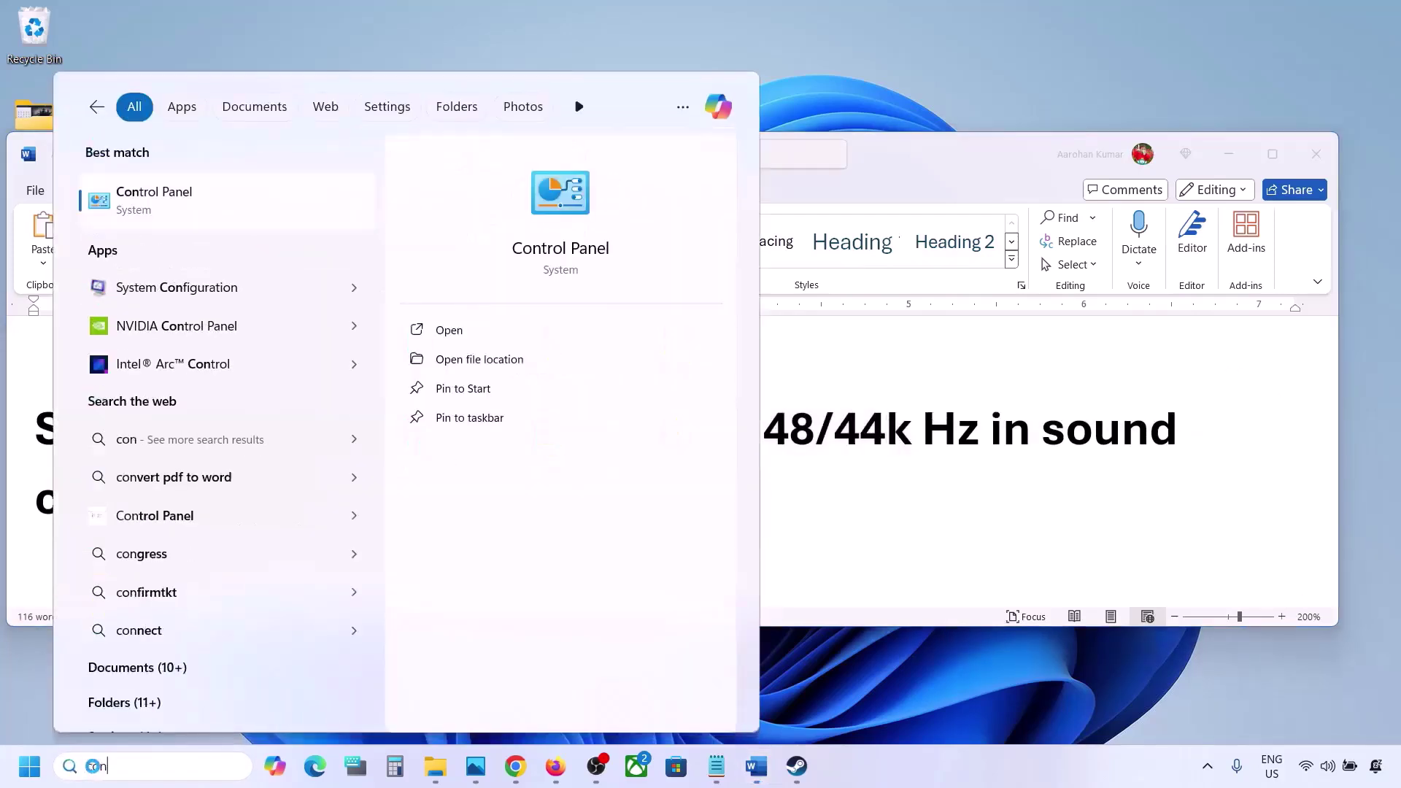
text(trol)
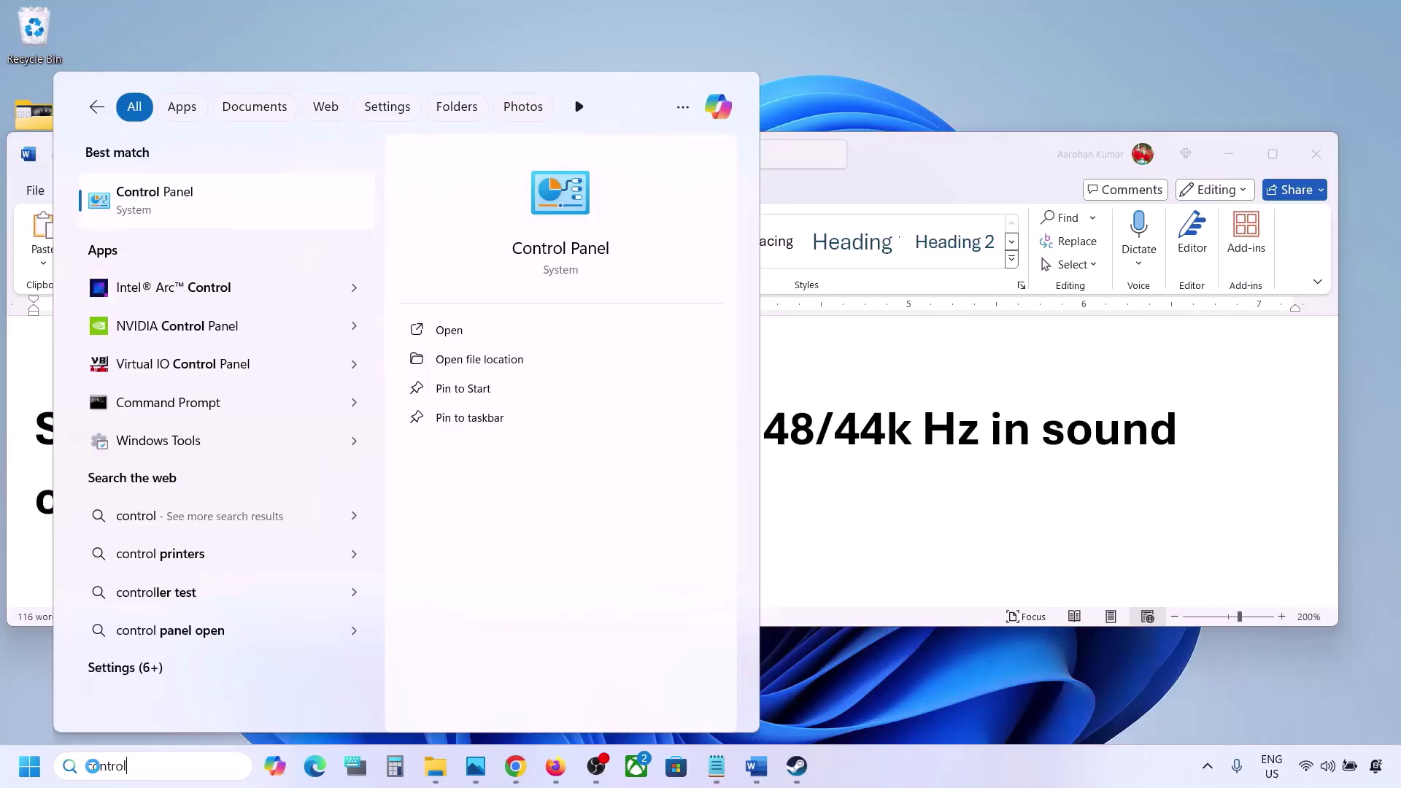
key(Return)
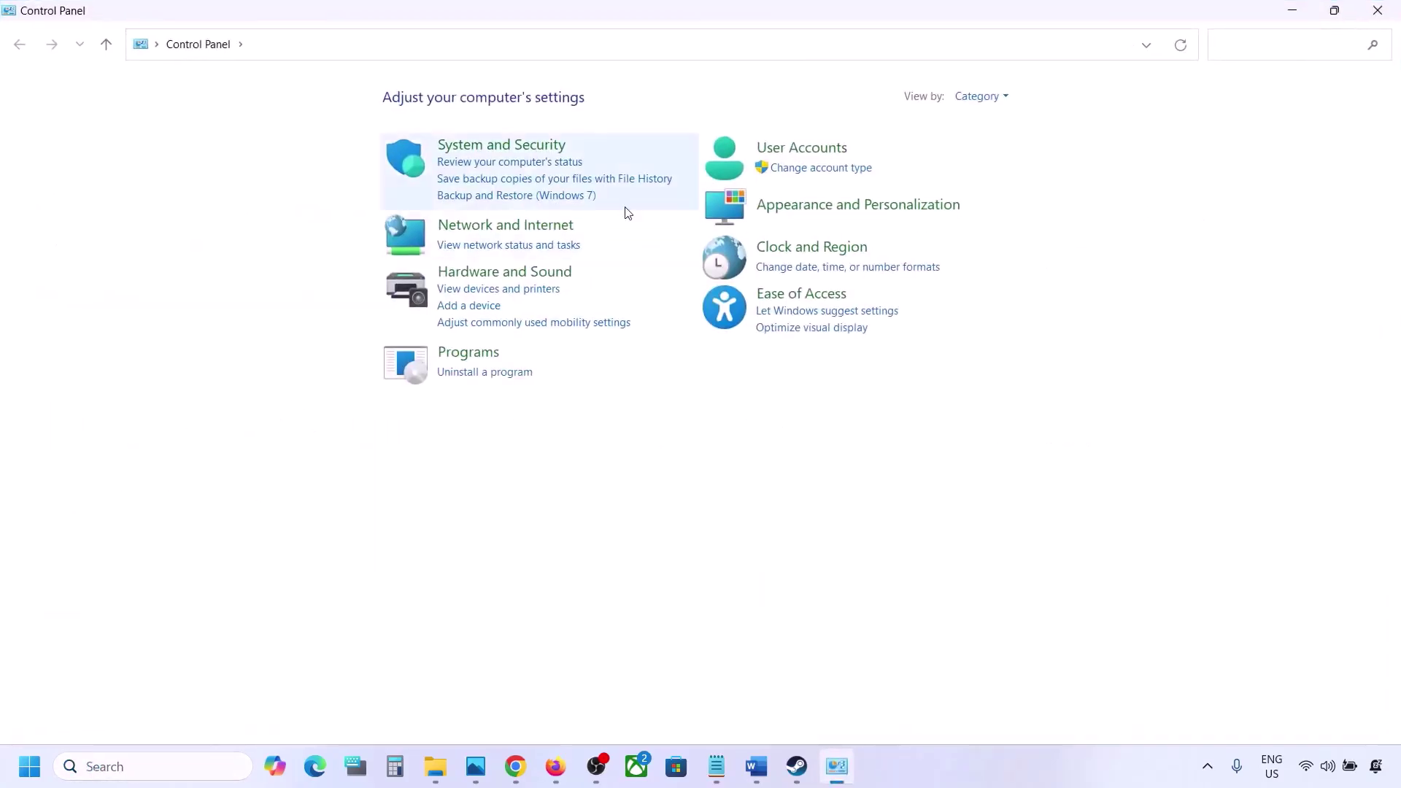
Open the Sound dialog from Hardware and Sound, and switch back to the Word document.
click(516, 274)
click(264, 209)
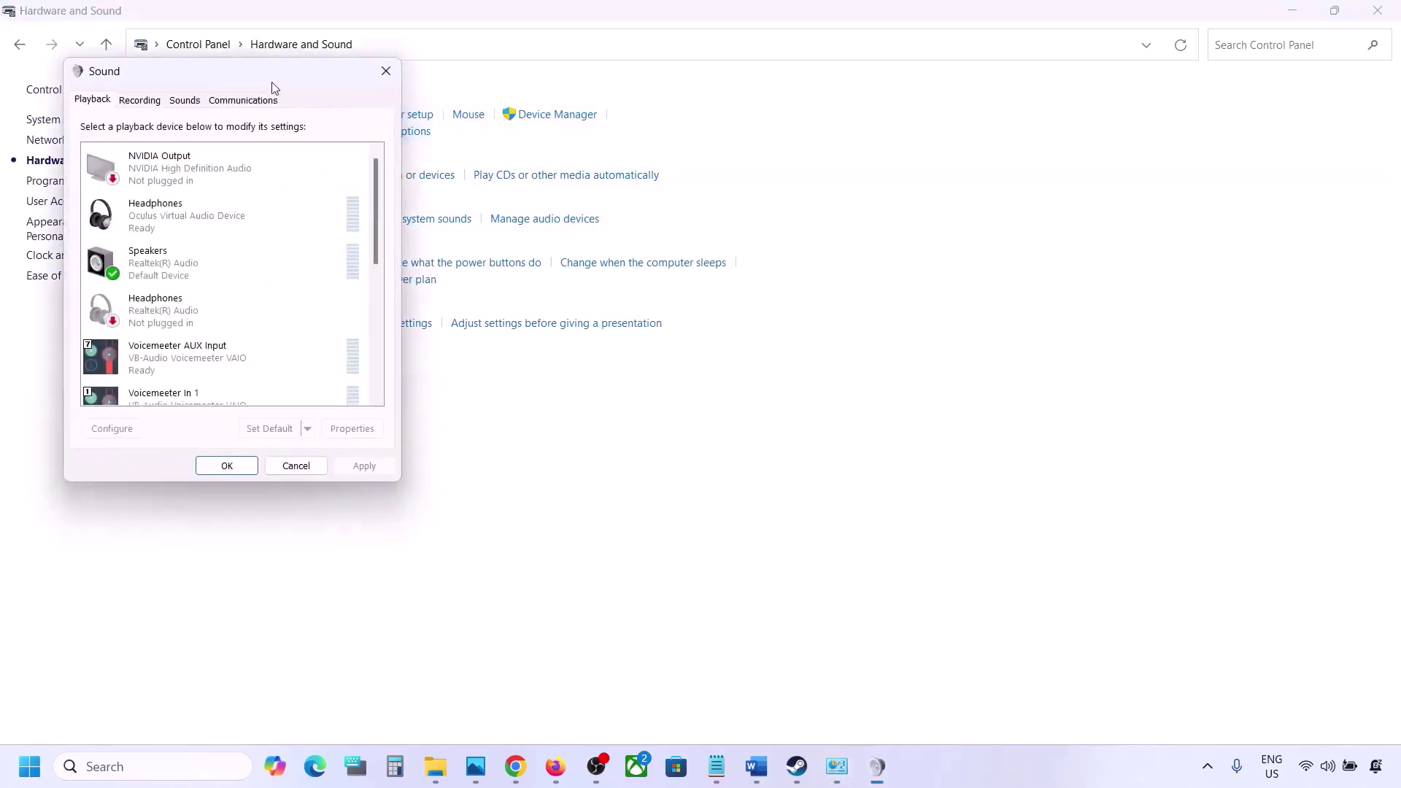
drag(406, 64, 631, 183)
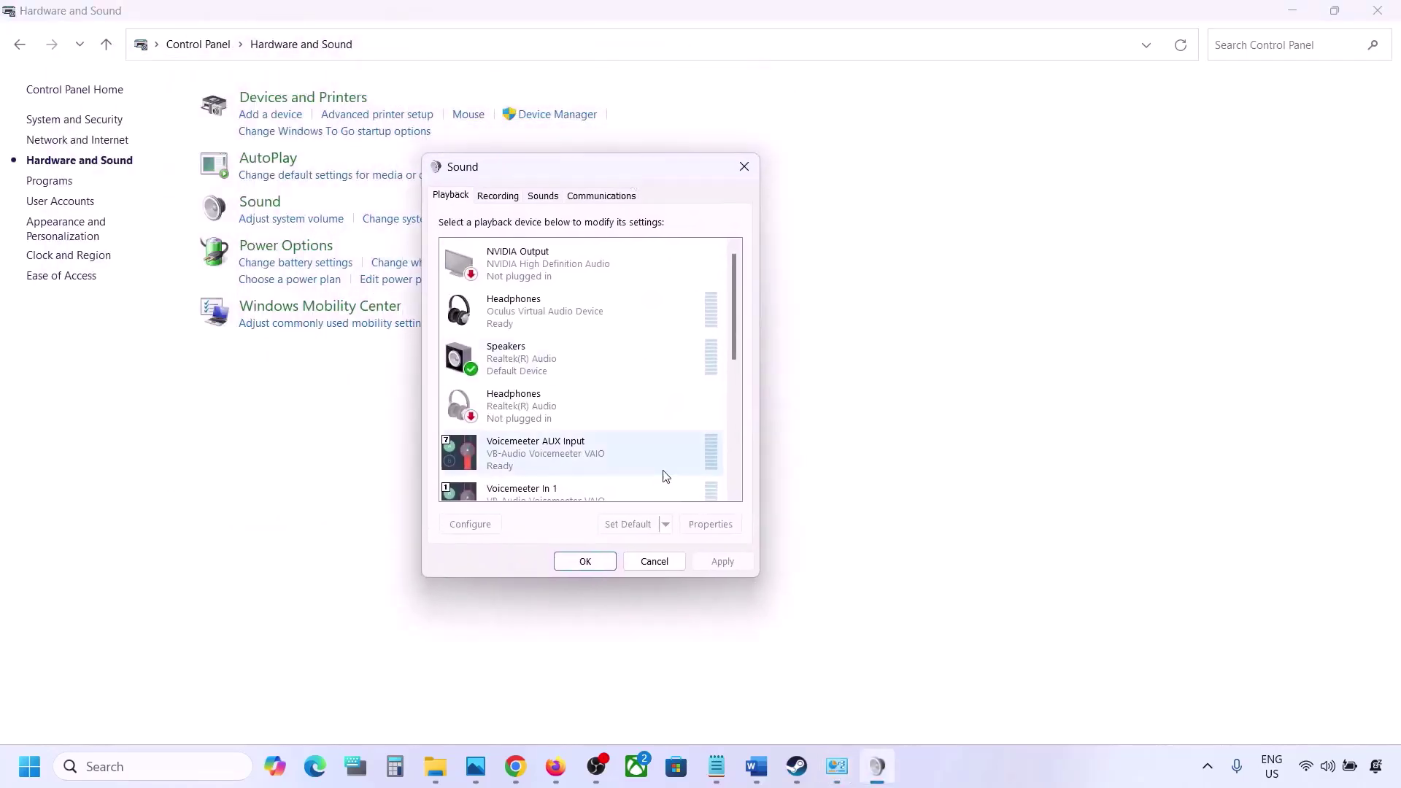
click(757, 766)
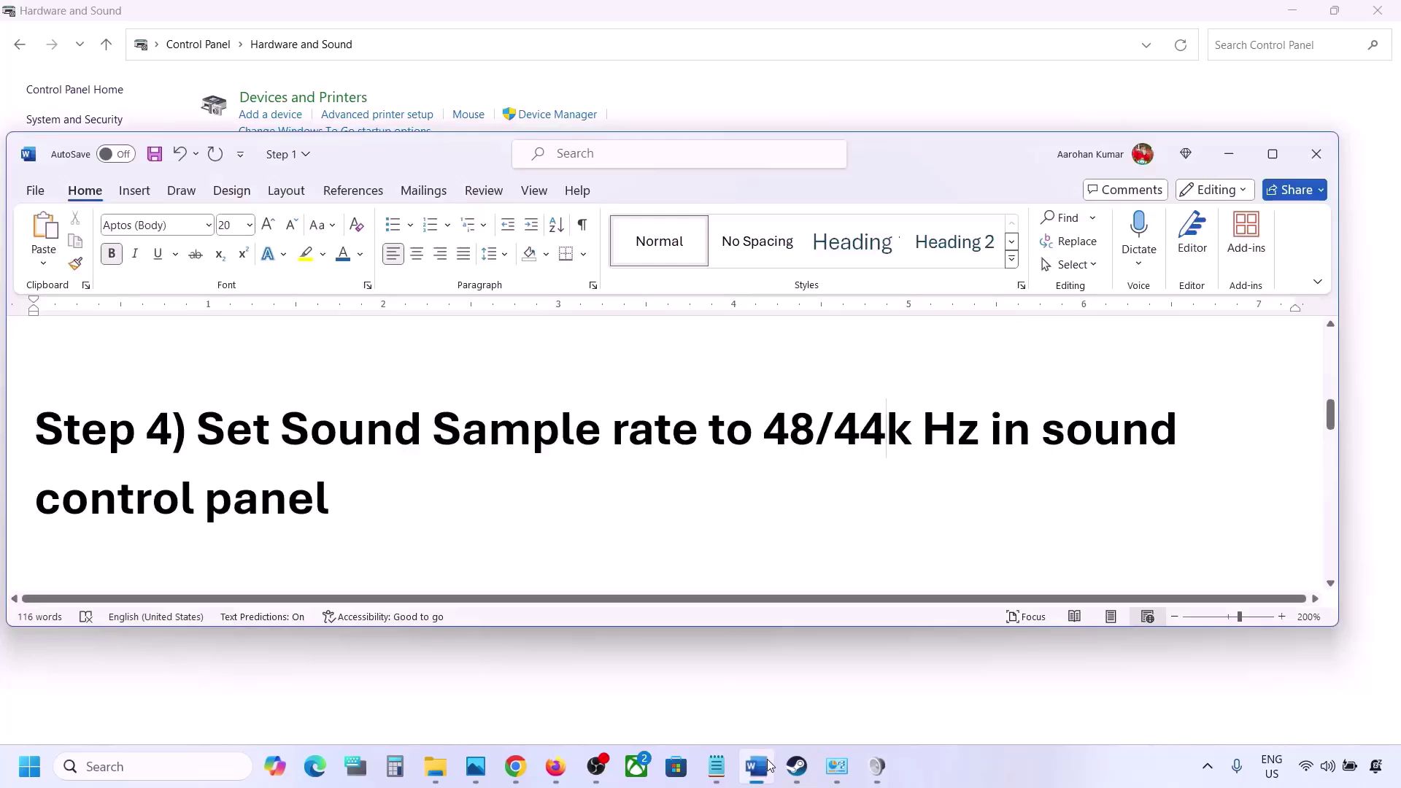
Switch back to the Sound dialog and open the advanced properties of the default Realtek Speakers playback device.
click(767, 764)
click(517, 368)
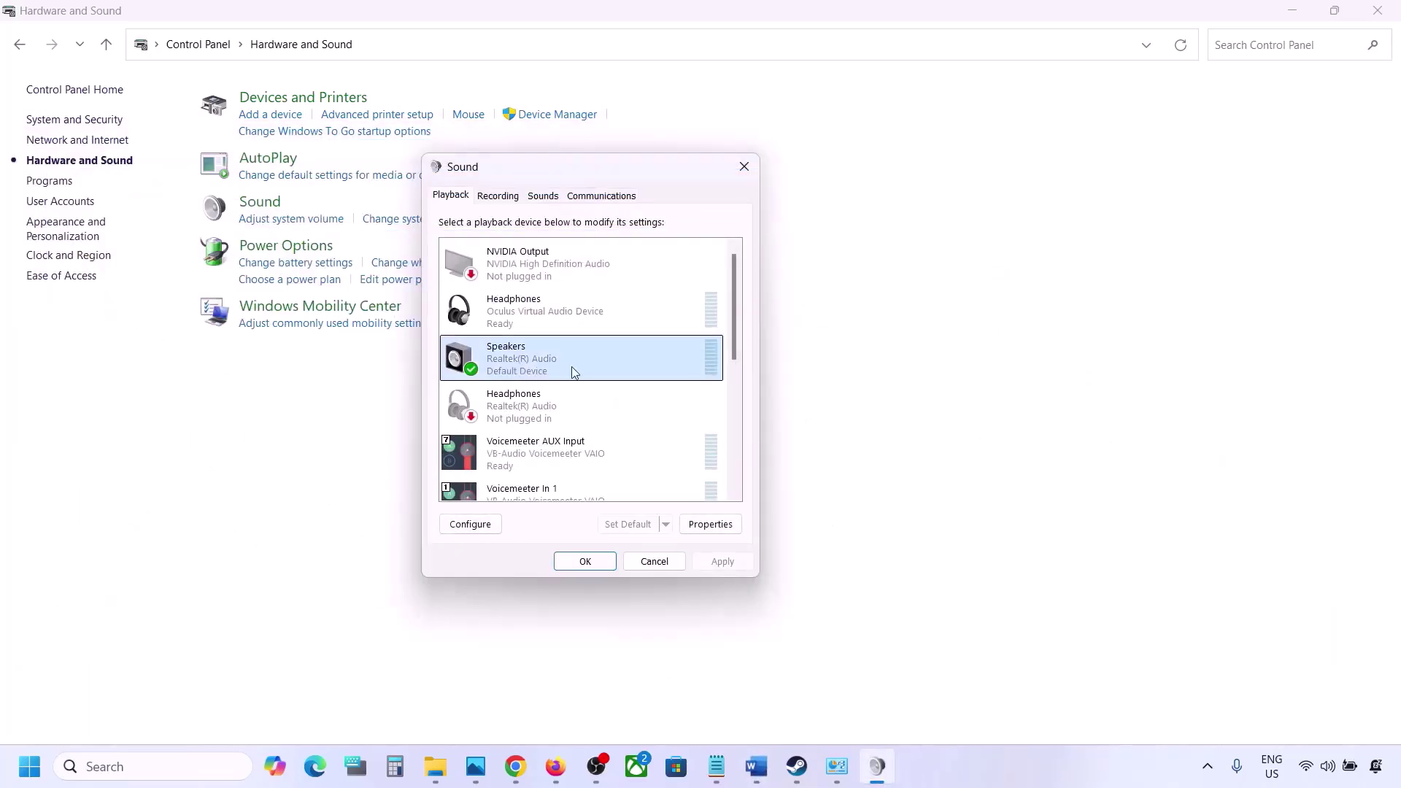
right_click(593, 369)
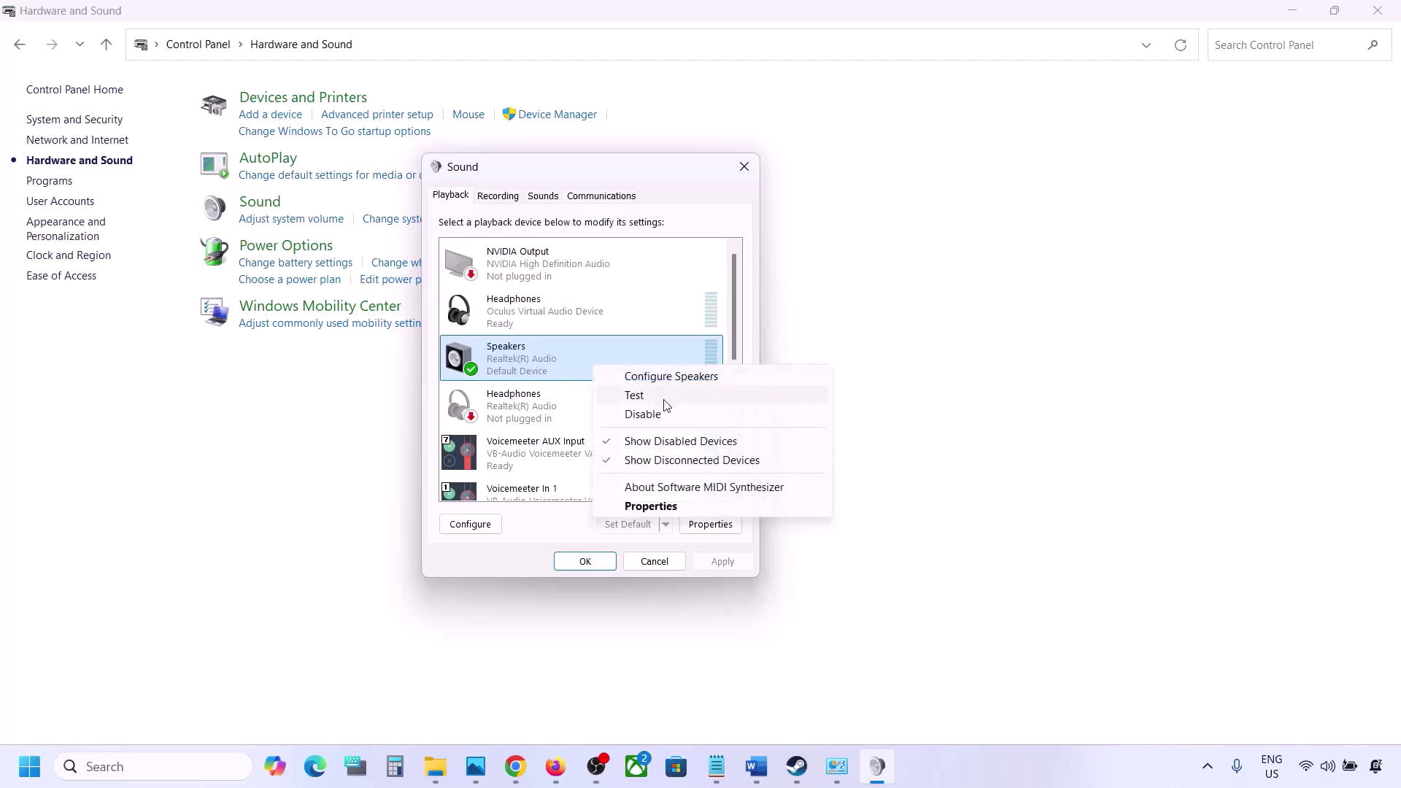
click(651, 506)
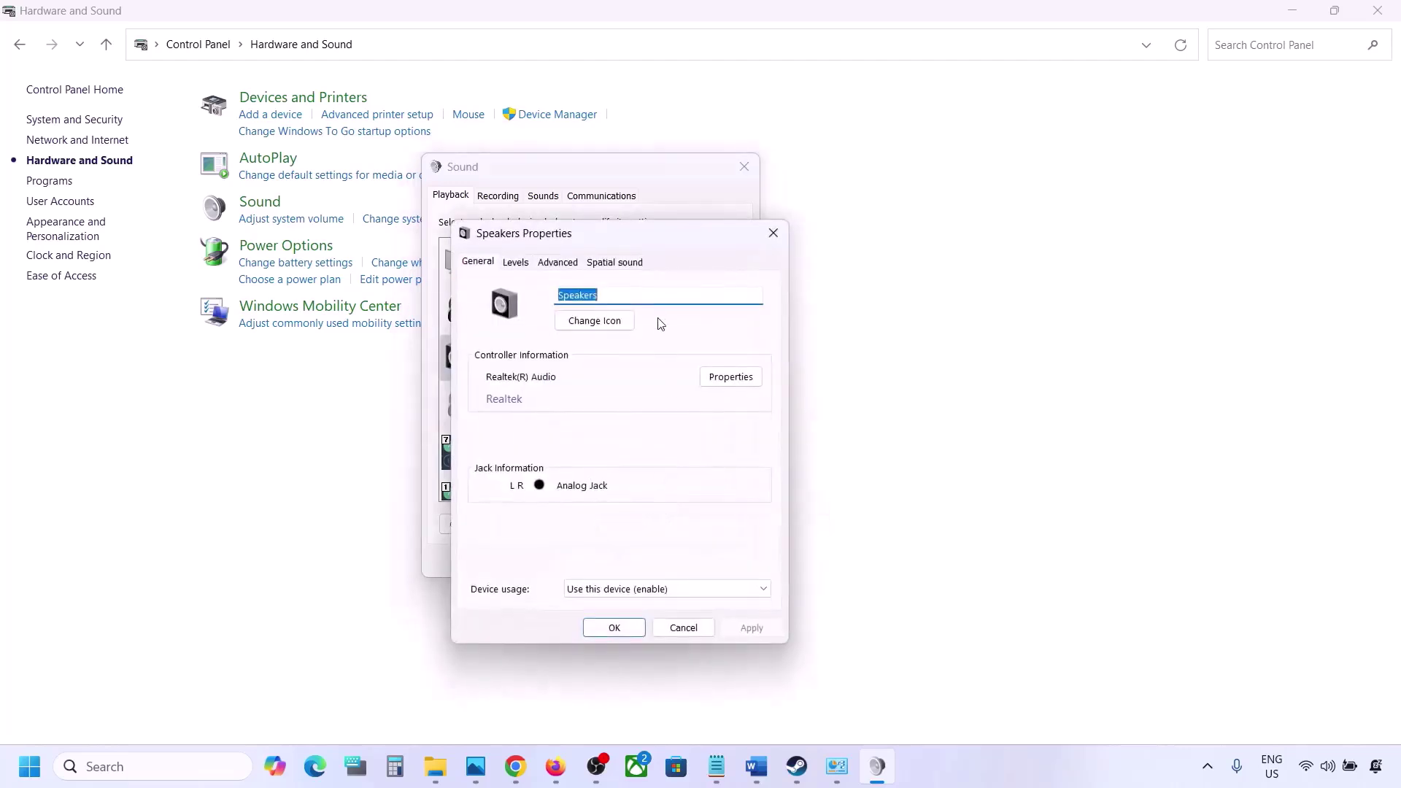
drag(626, 234, 701, 169)
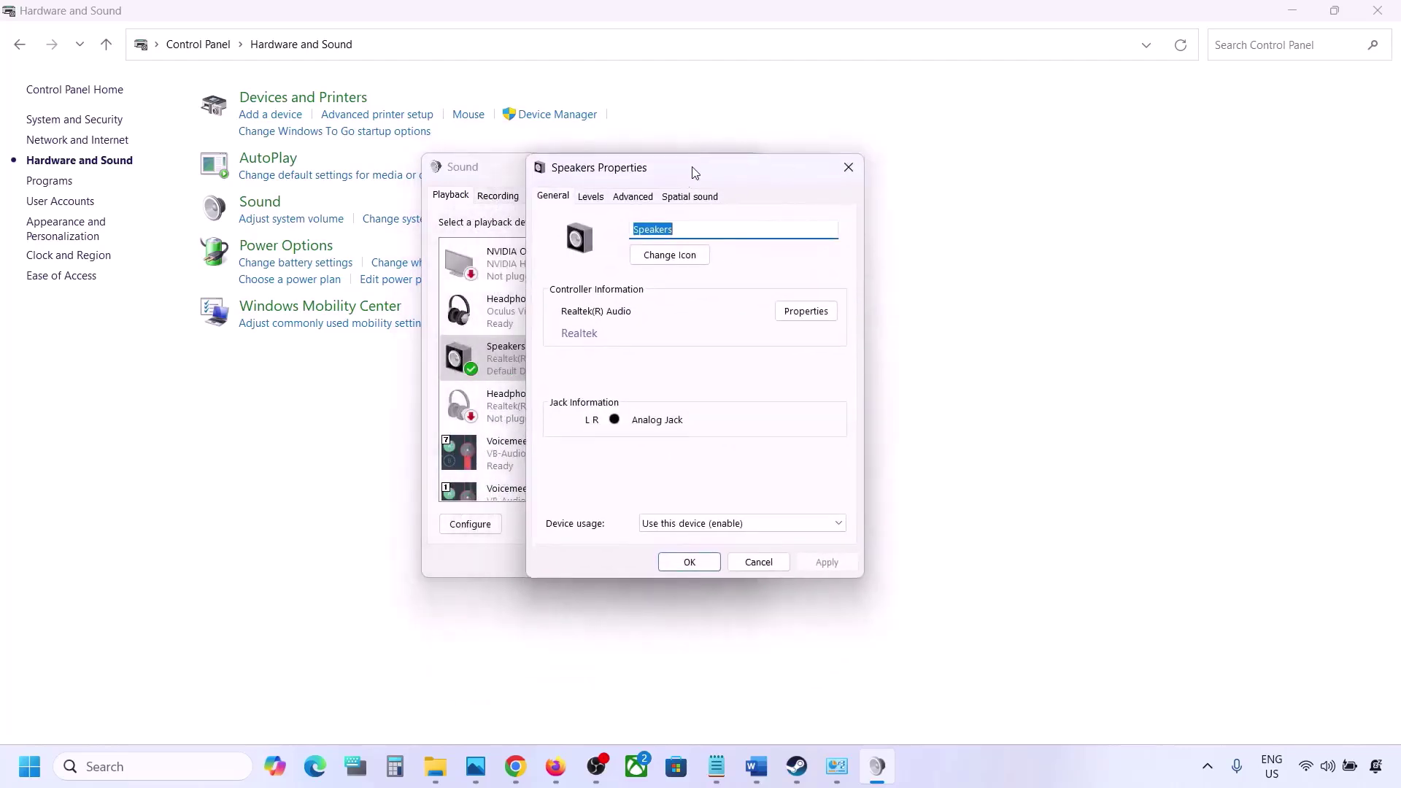
click(632, 198)
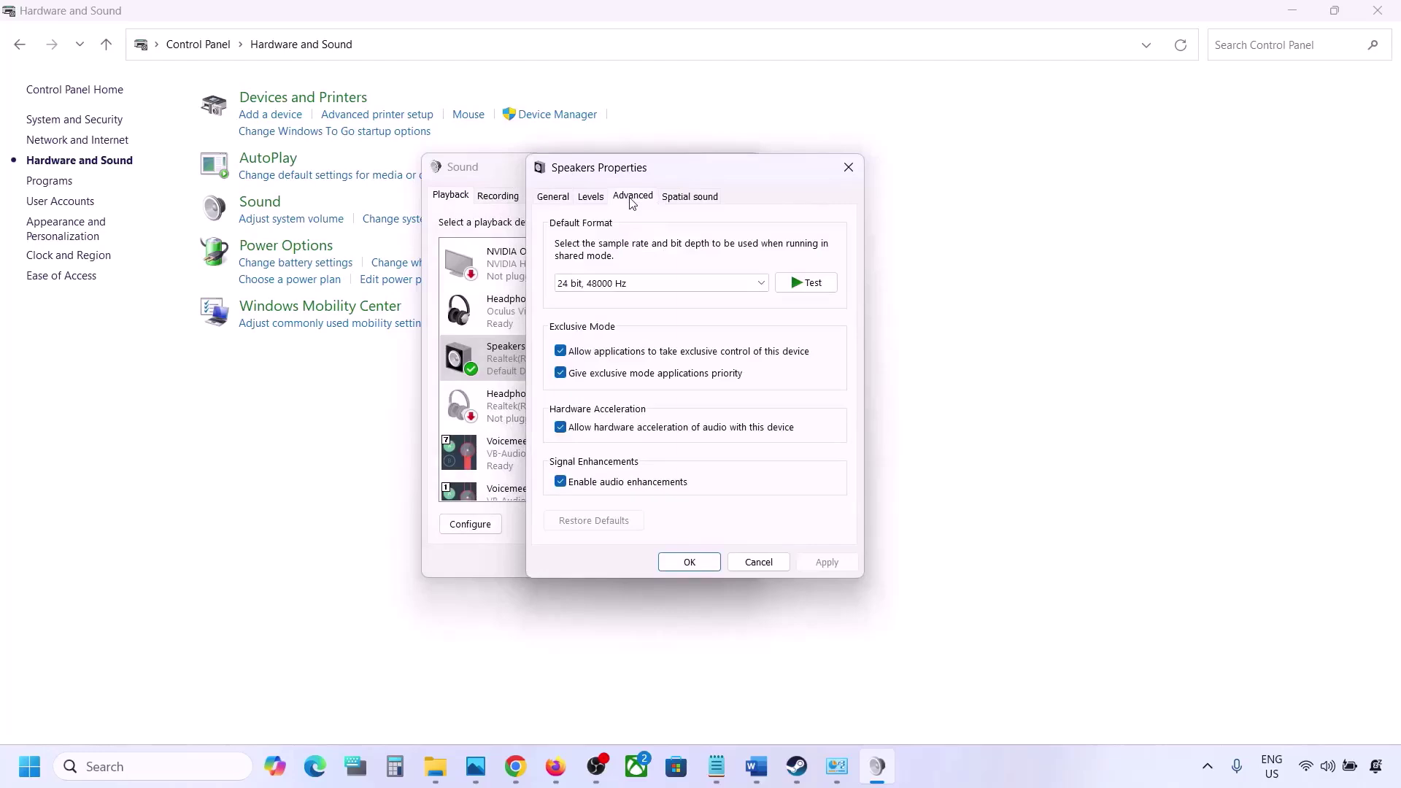
Compare the speakers' default format options with Step 4 in the Word document and select 24 bit, 48000 Hz.
click(761, 285)
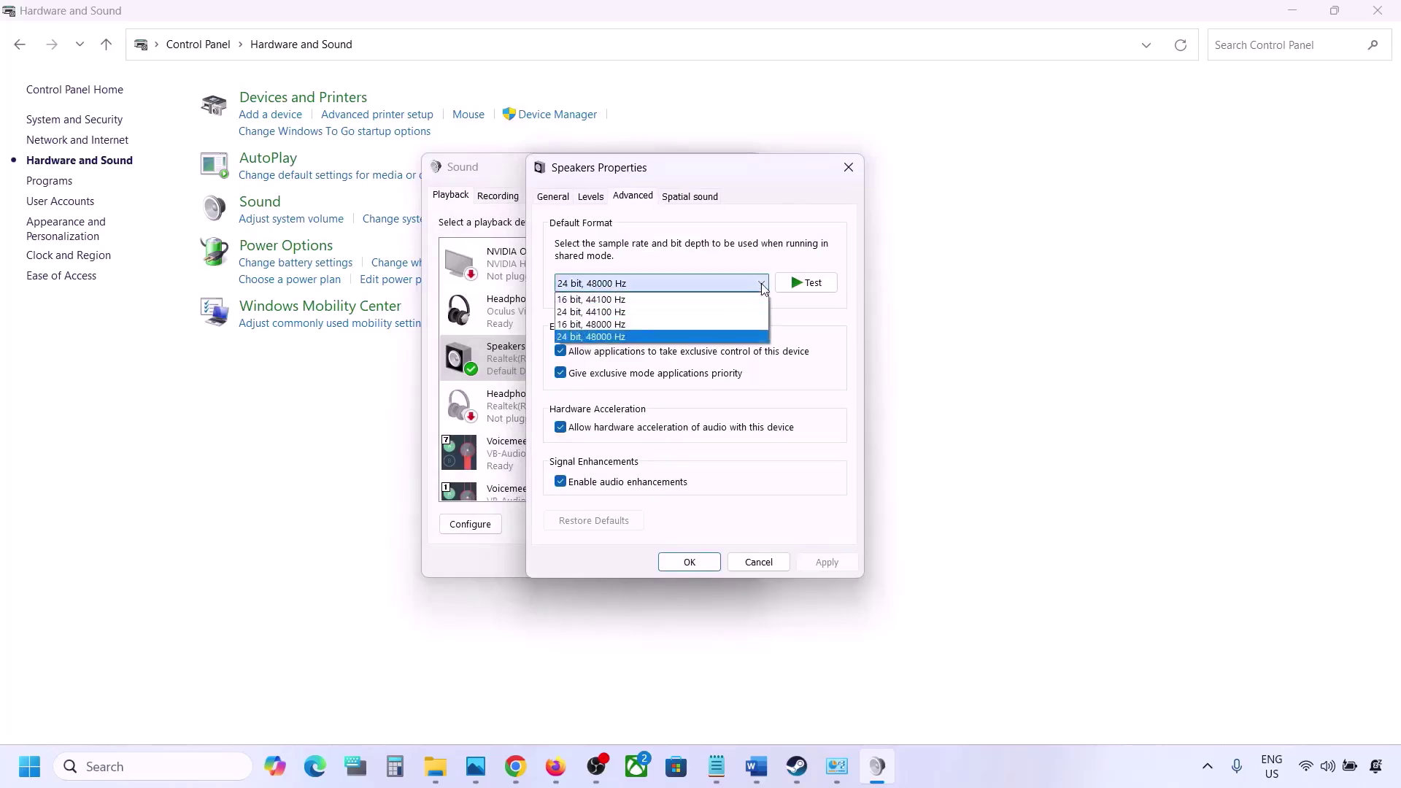
click(821, 356)
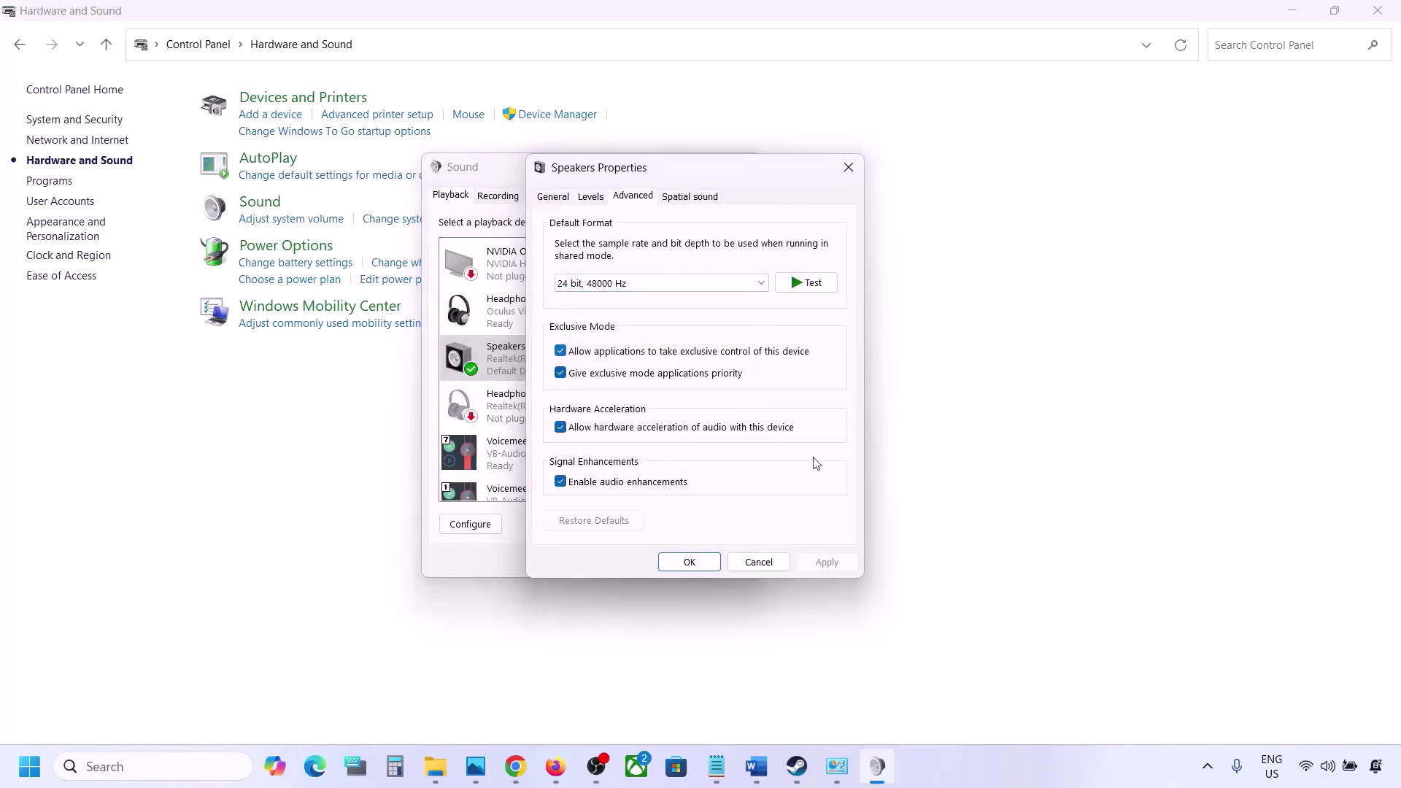
click(757, 766)
drag(766, 434, 920, 434)
click(1229, 153)
click(671, 285)
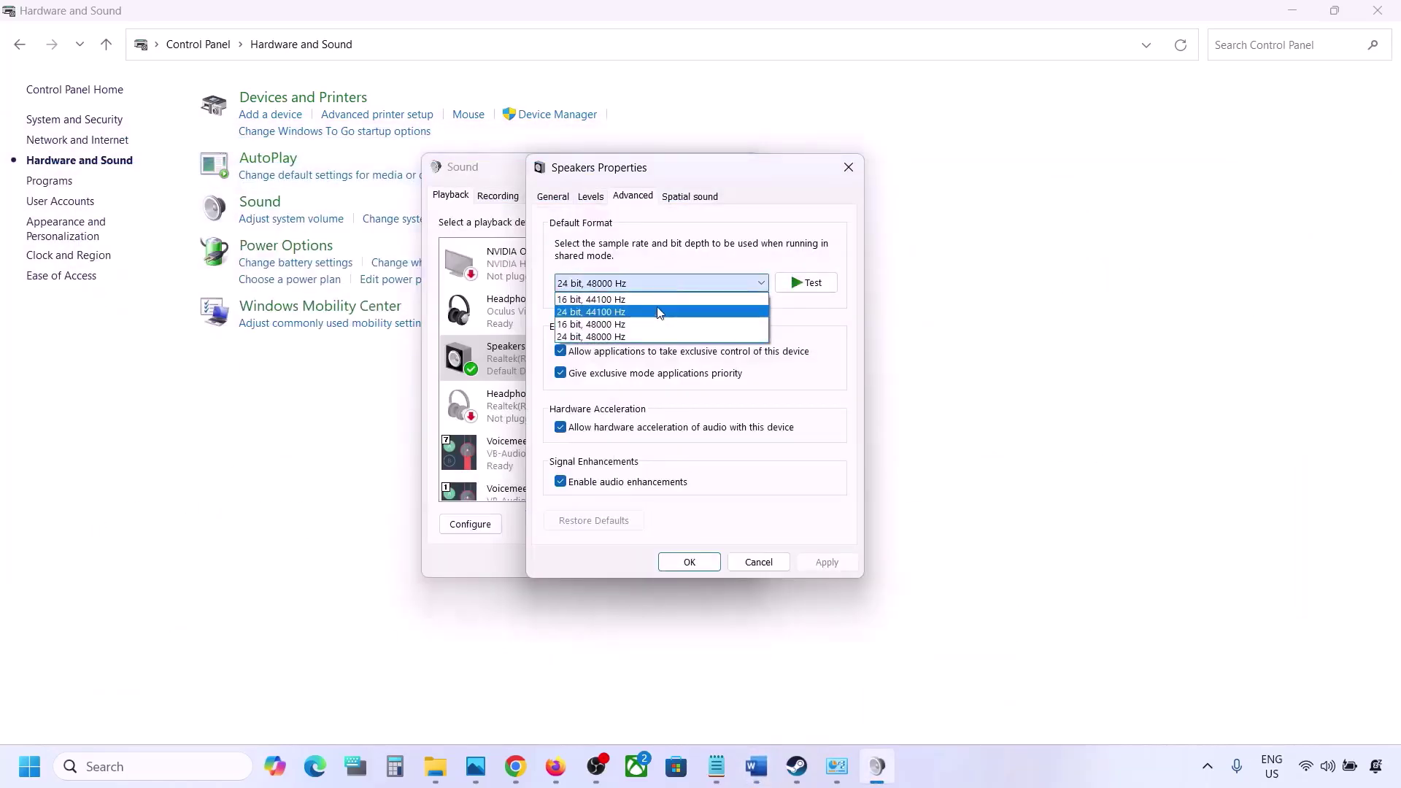
click(612, 338)
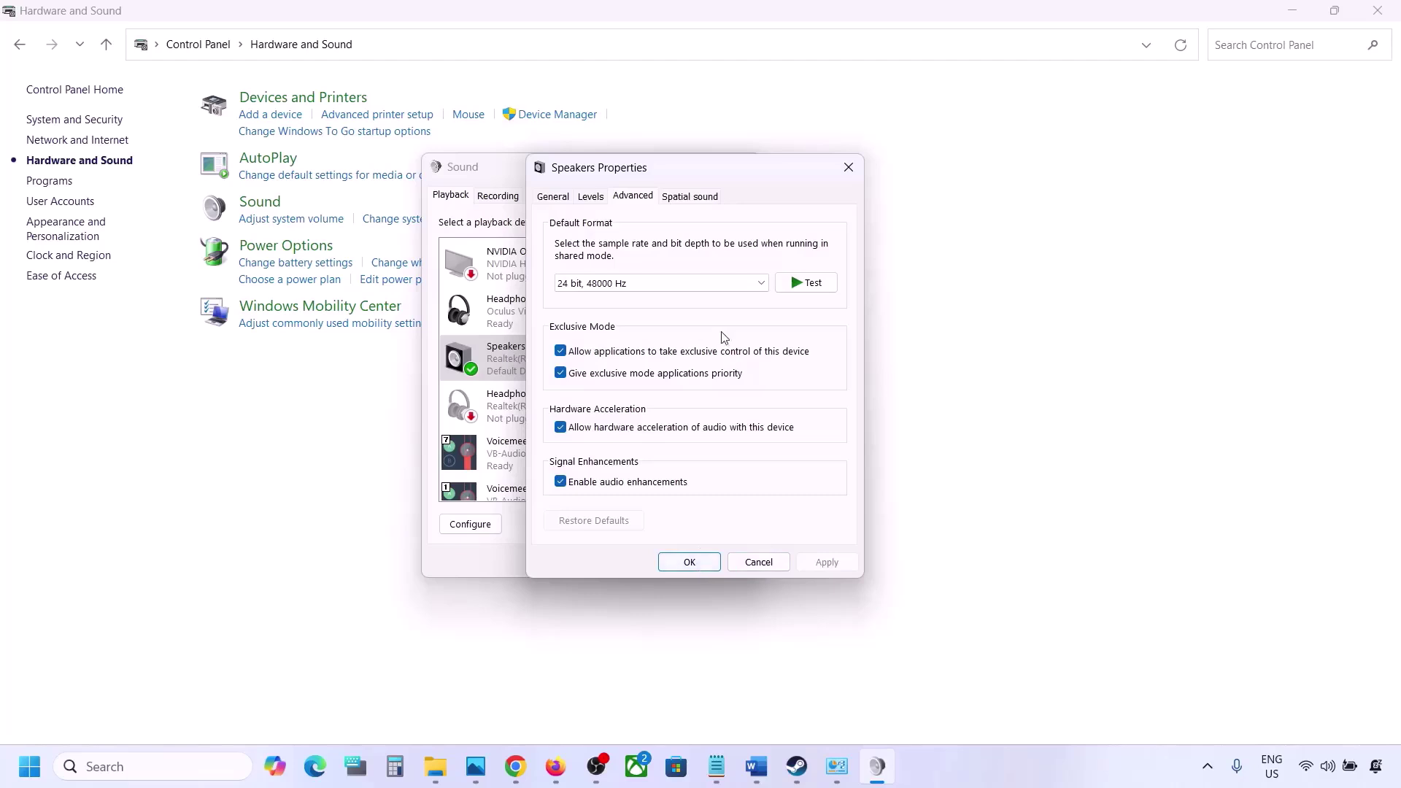
Set the speakers' default format to 24 bit, 44100 Hz and apply it despite the device being in use.
click(706, 288)
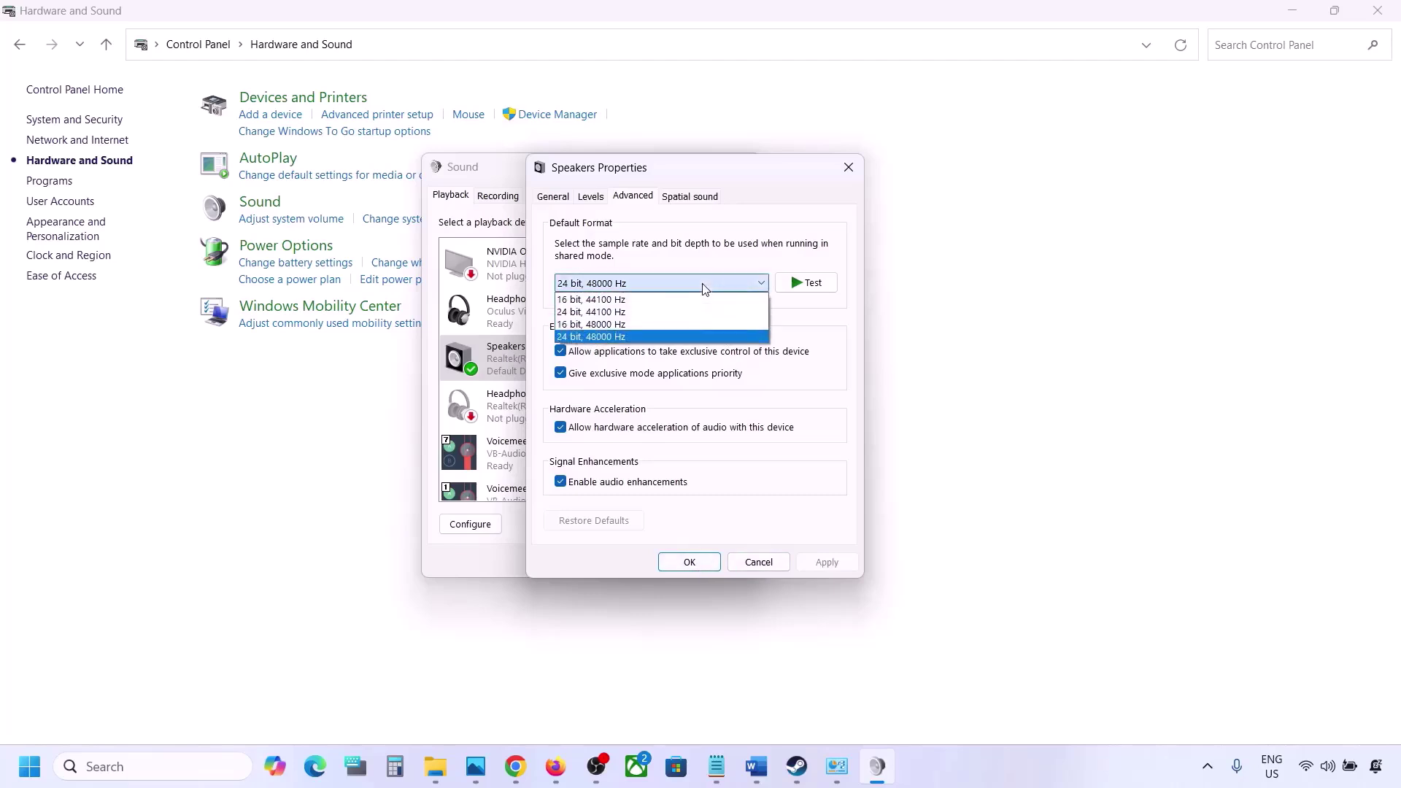
click(621, 315)
click(813, 565)
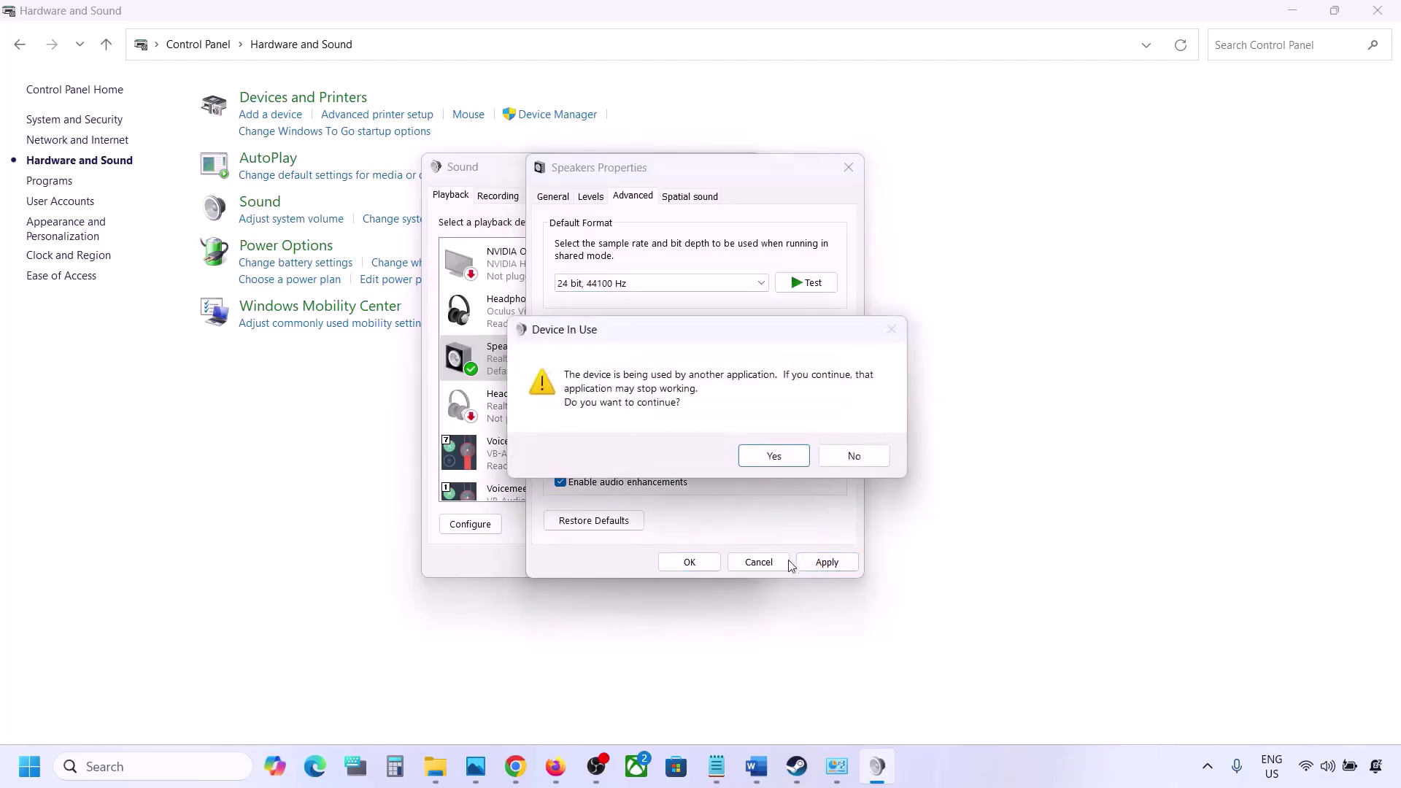
click(774, 458)
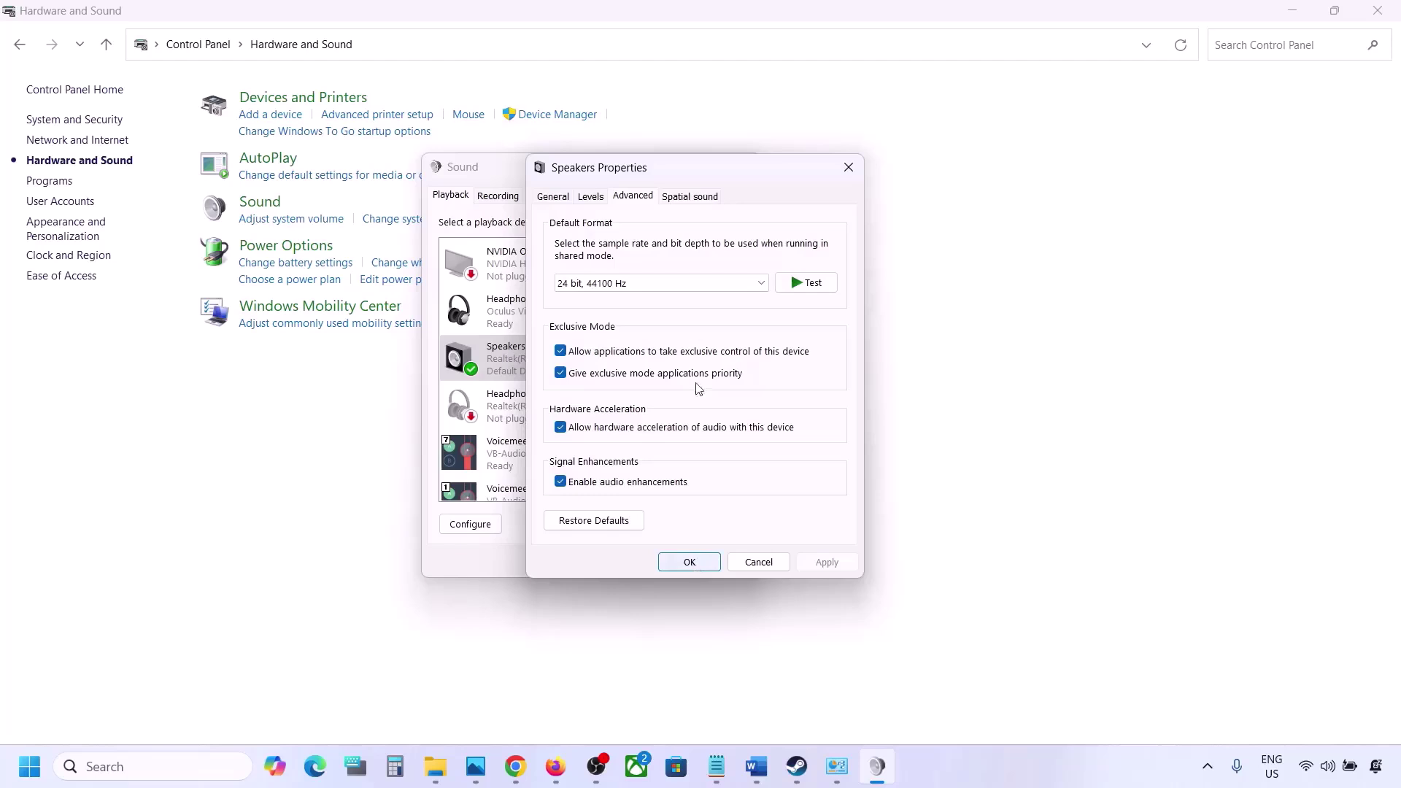
Set the speakers' default format to 24 bit, 48000 Hz, apply it, and close the Speakers Properties and Sound dialogs.
click(631, 282)
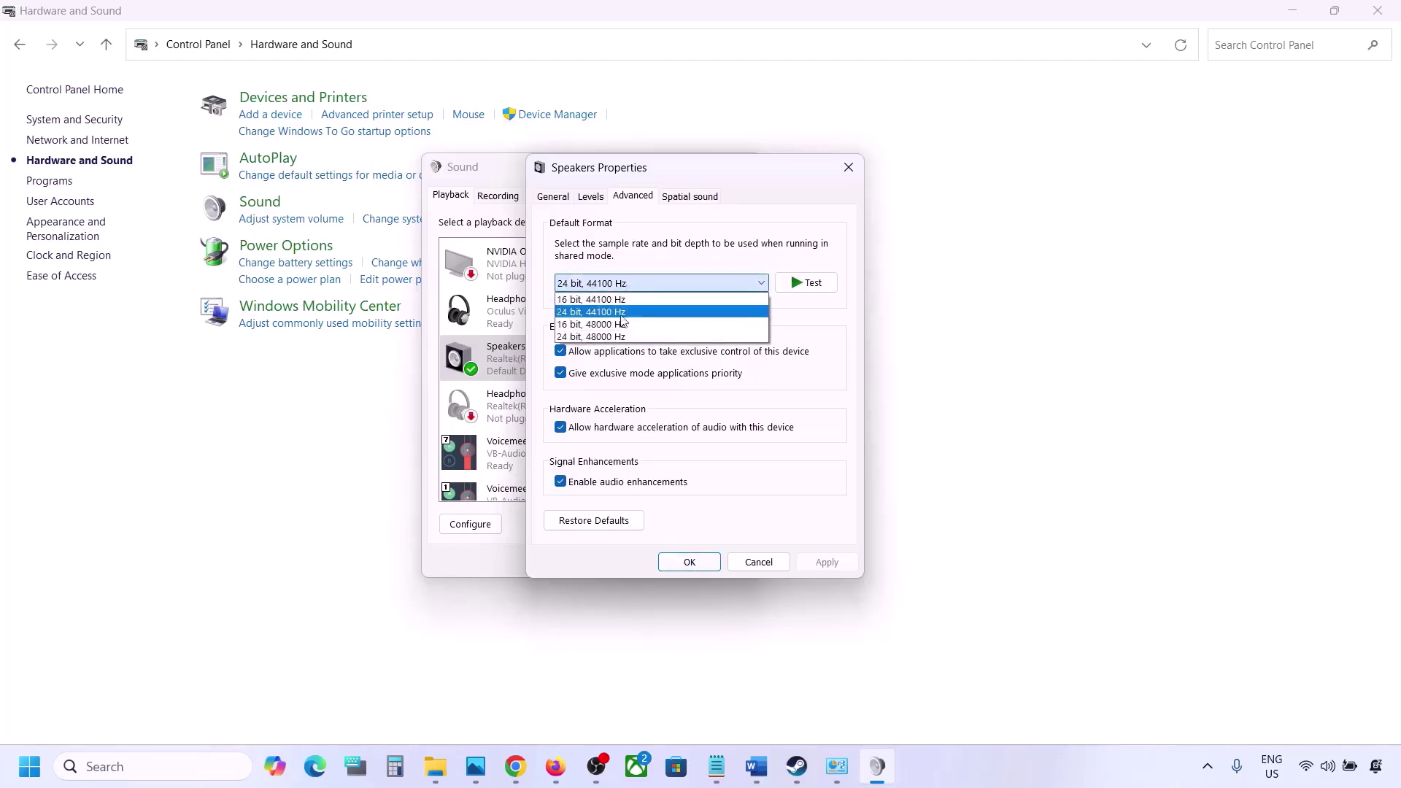
click(608, 336)
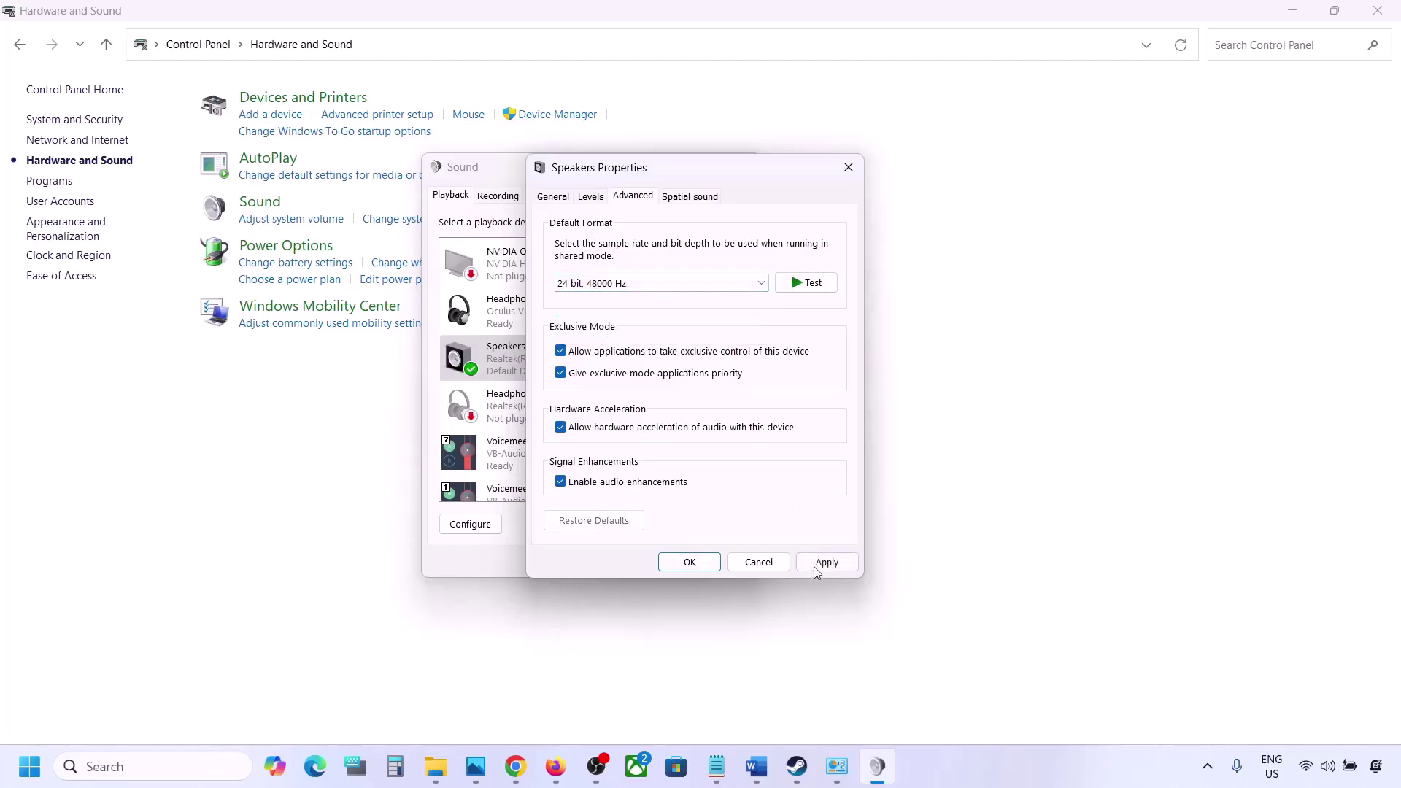
click(823, 562)
click(689, 561)
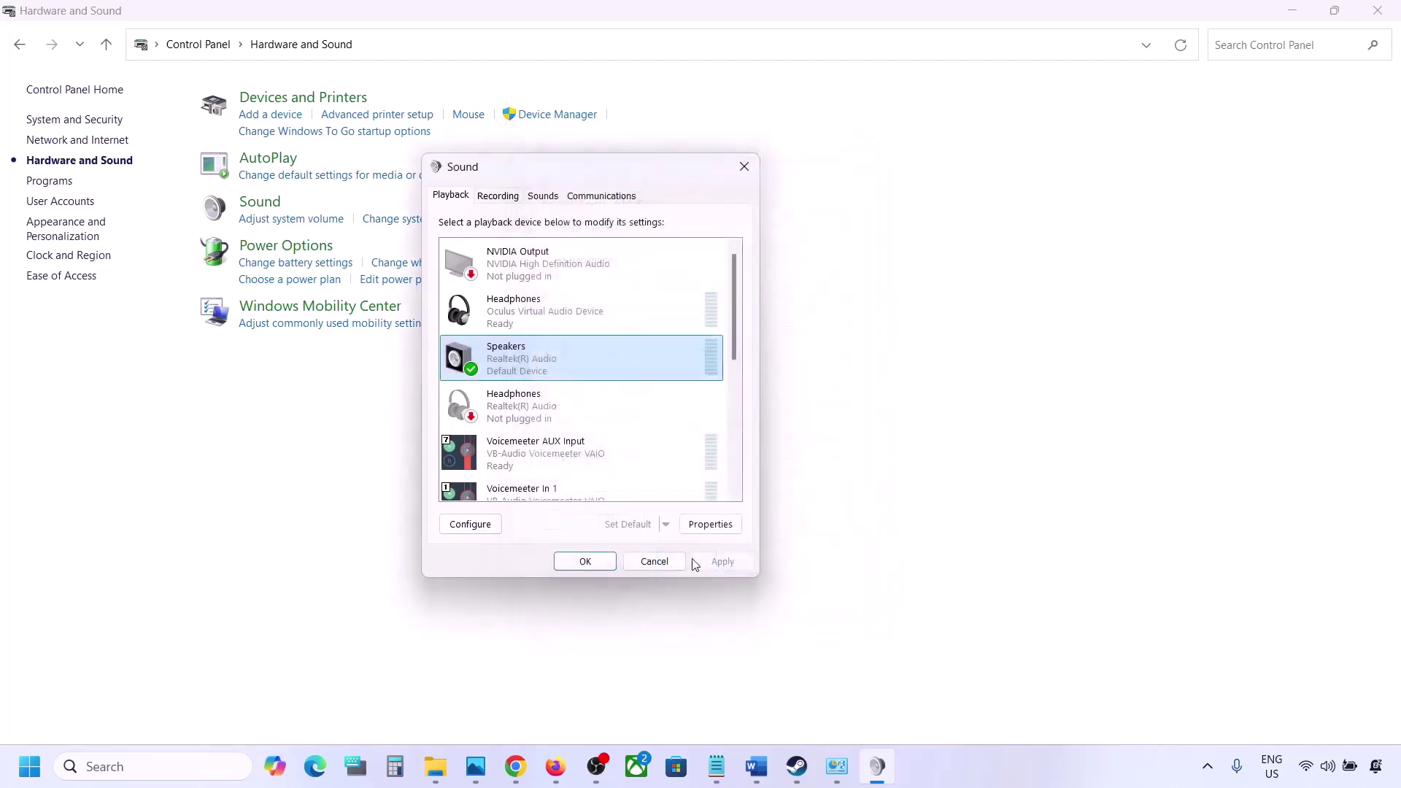
click(585, 562)
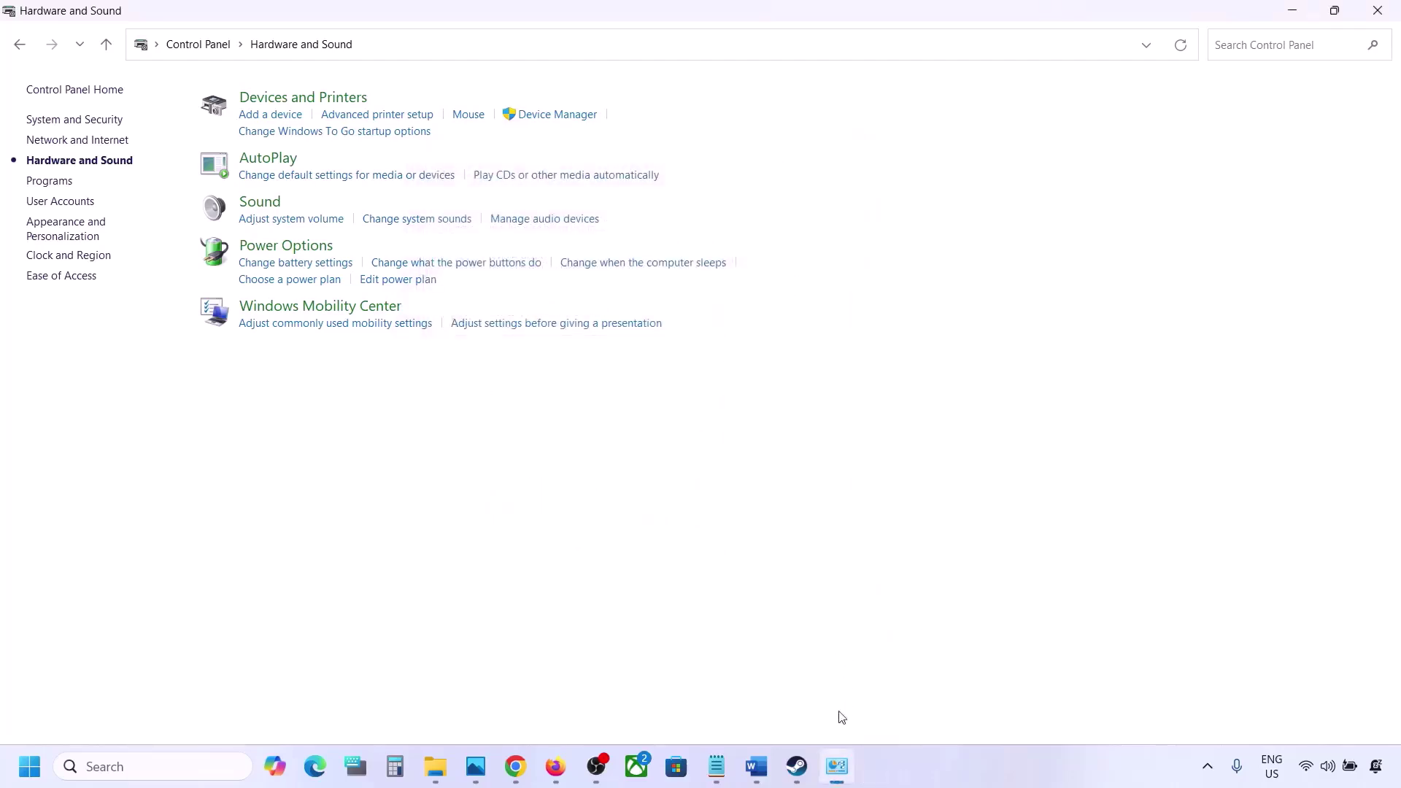
Read Step 5 on disconnecting the controller and Step 6 on spatial sound in the Word document, highlighting their text.
click(756, 766)
scroll(576, 463, down, 5)
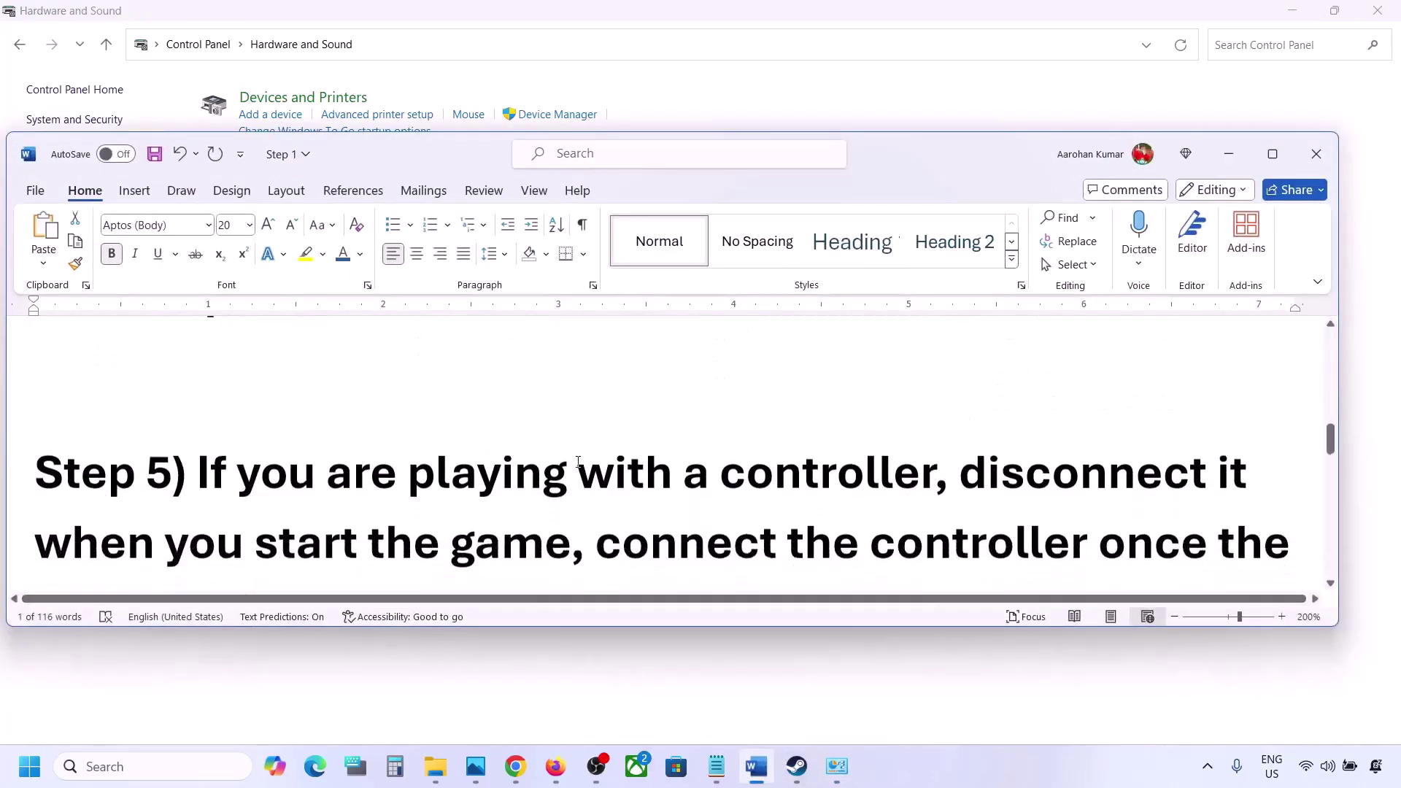
drag(227, 404, 491, 519)
click(491, 519)
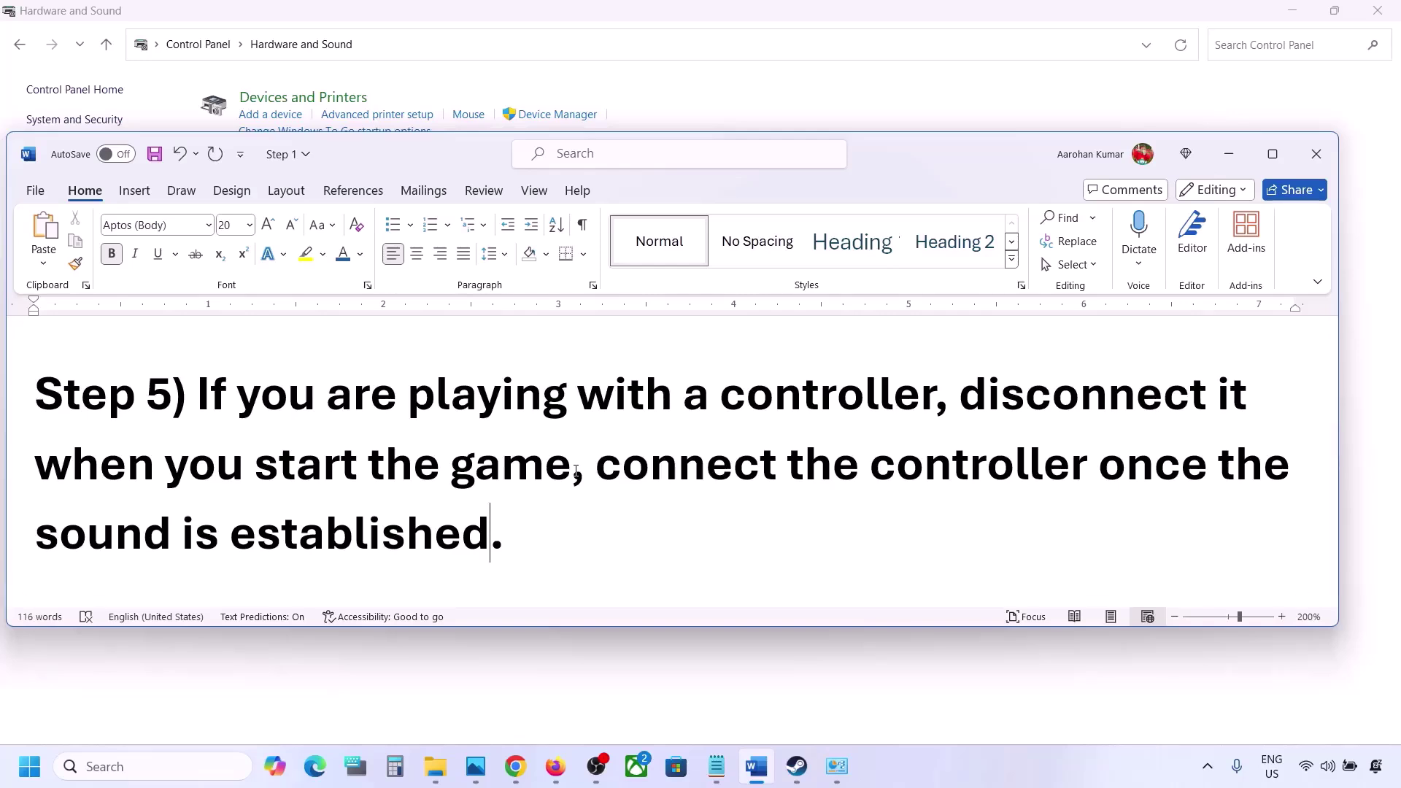
scroll(575, 471, down, 5)
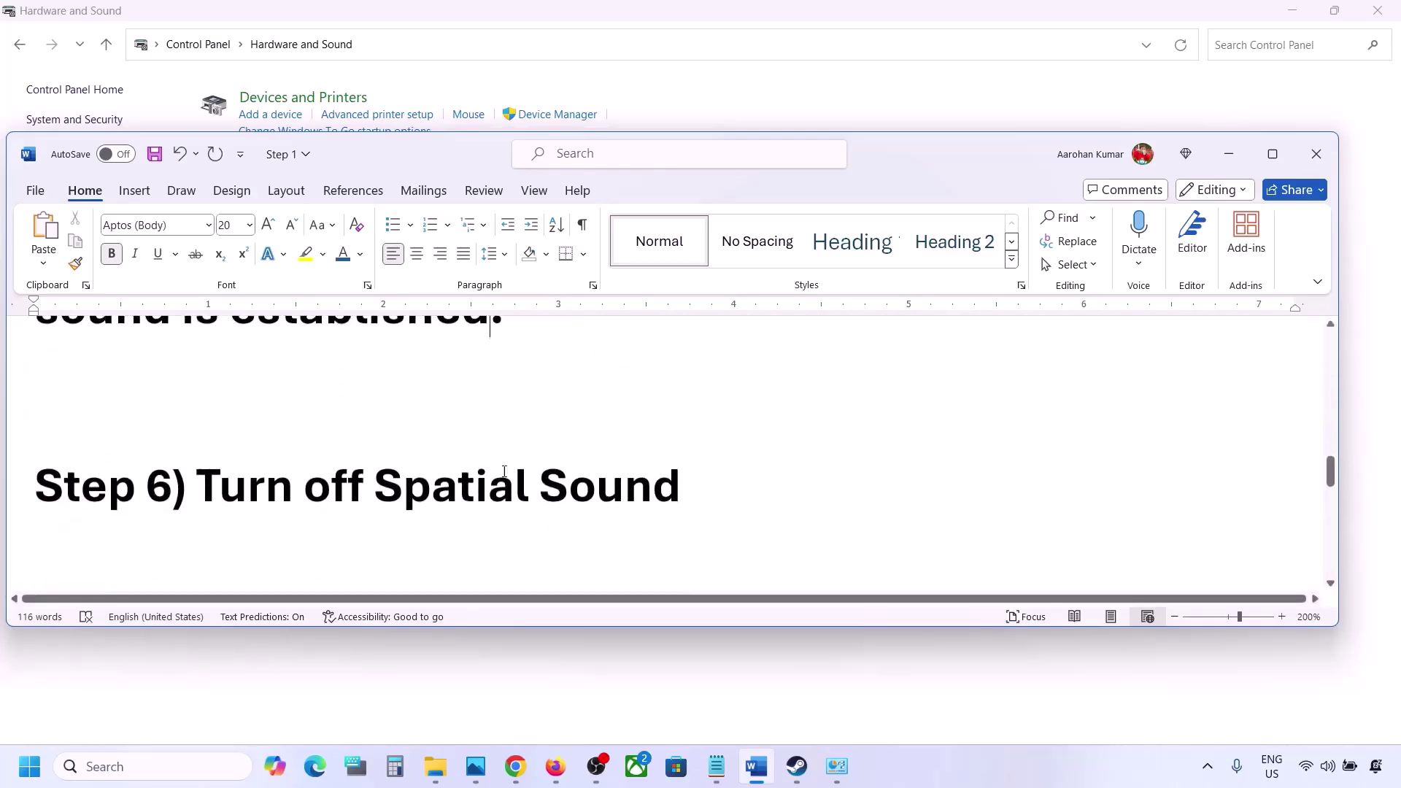
drag(224, 487, 613, 481)
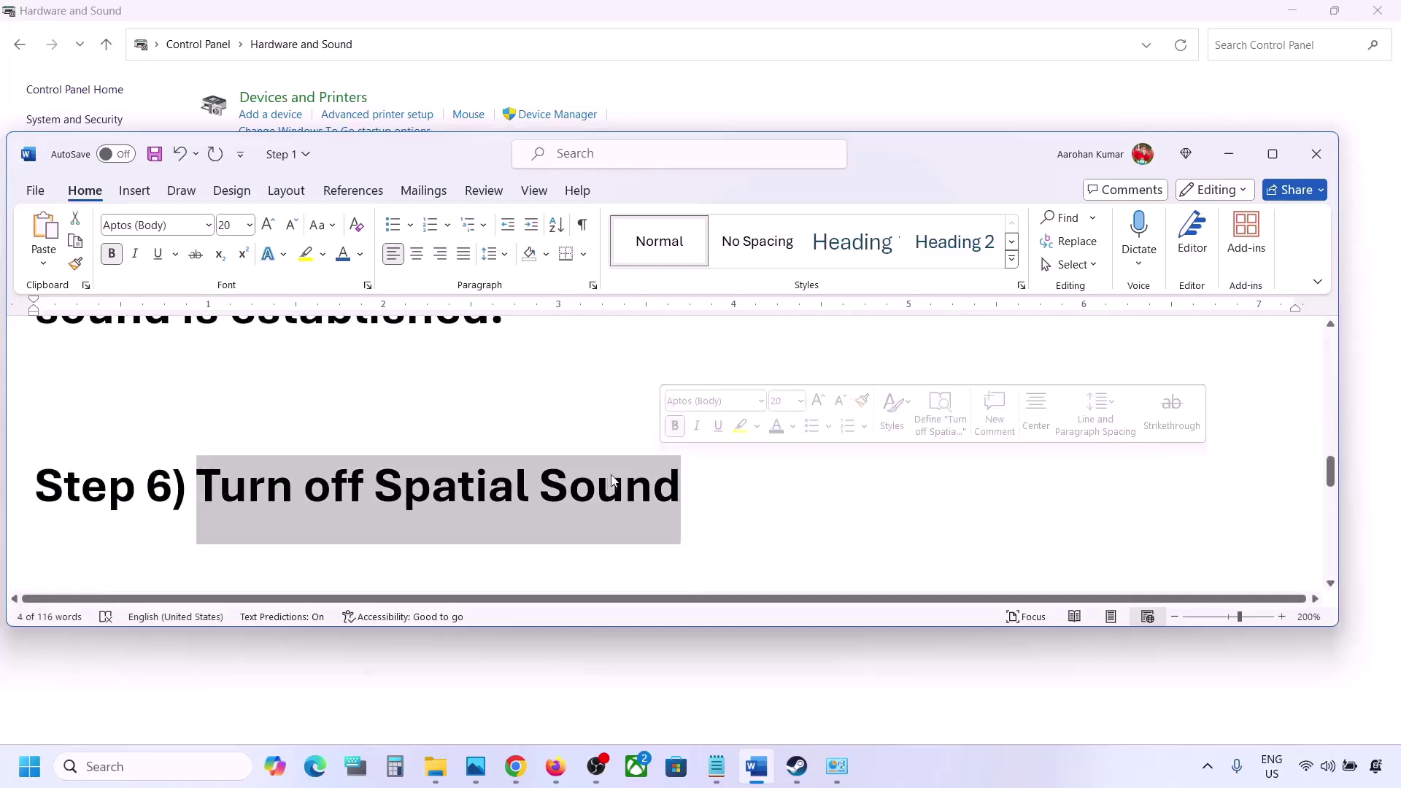
Search Windows for "control", open Control Panel, and open the Sound dialog from Hardware and Sound.
click(138, 766)
text(control)
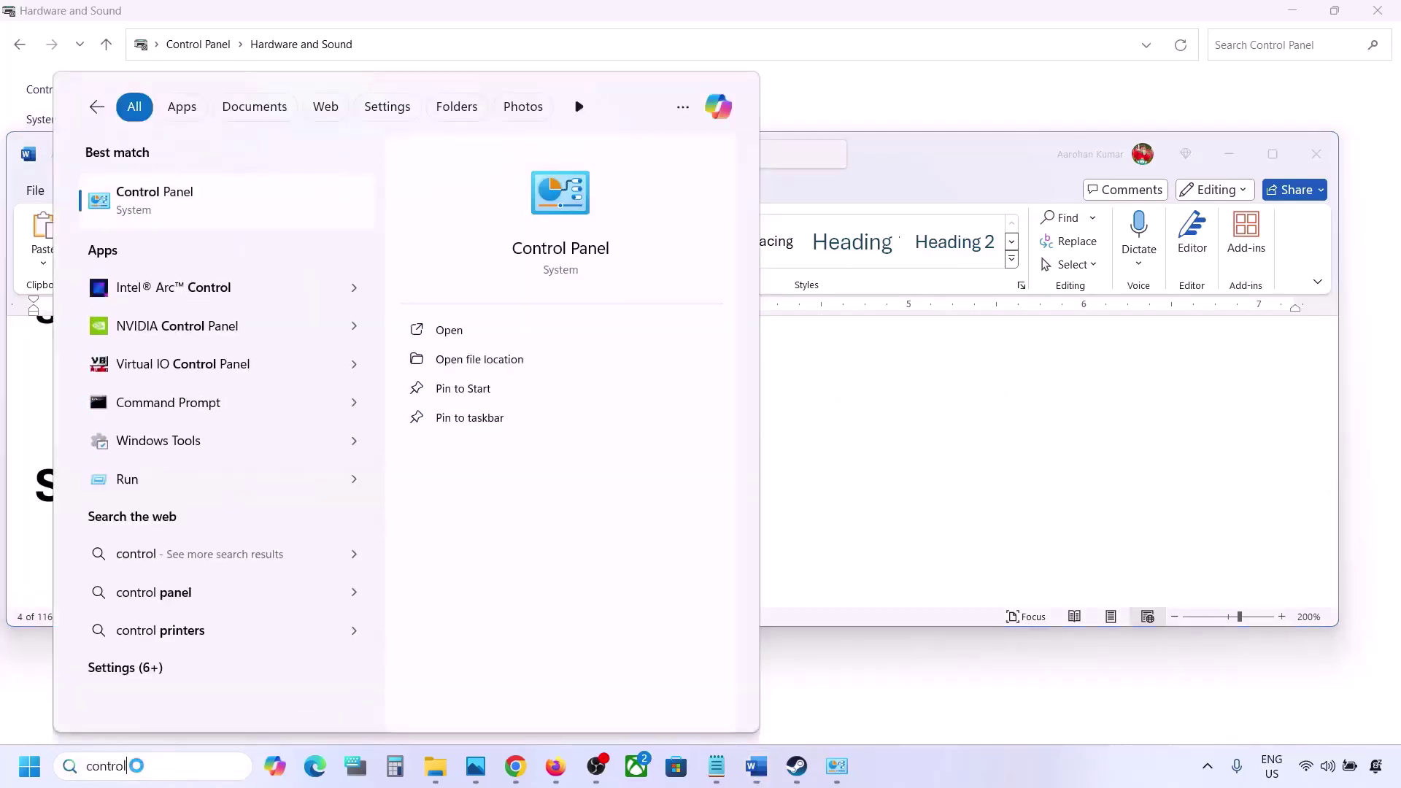
key(Return)
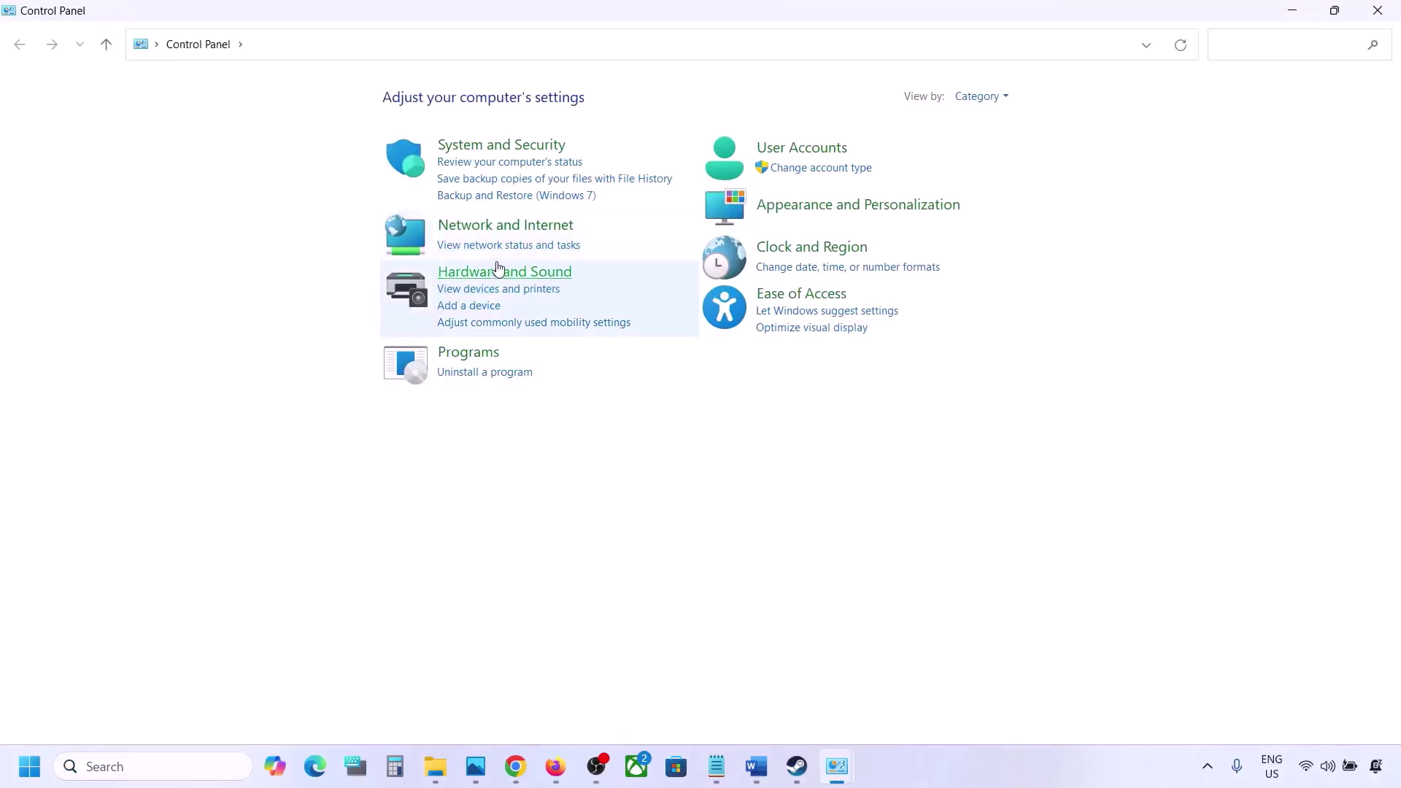
click(496, 270)
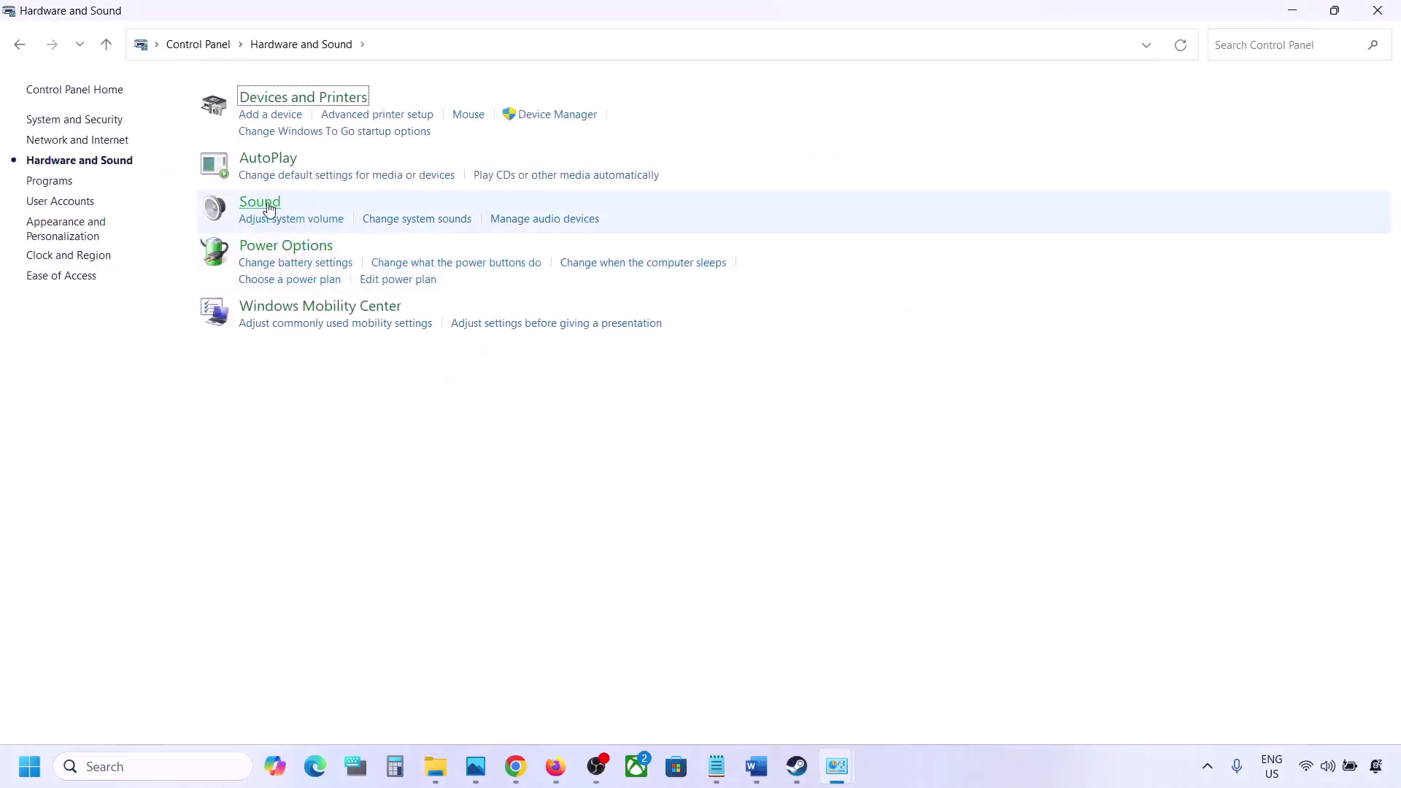
click(268, 209)
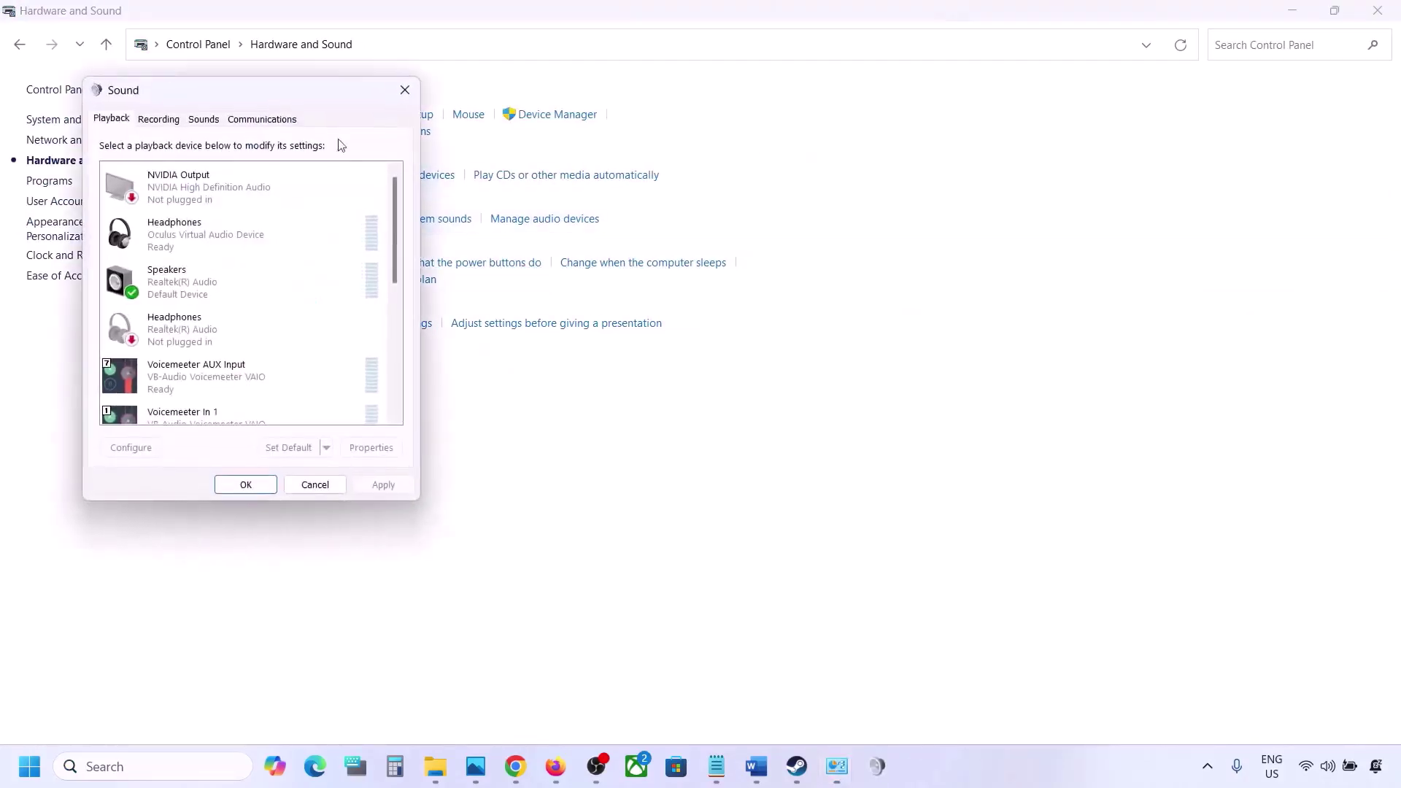
drag(277, 100, 603, 164)
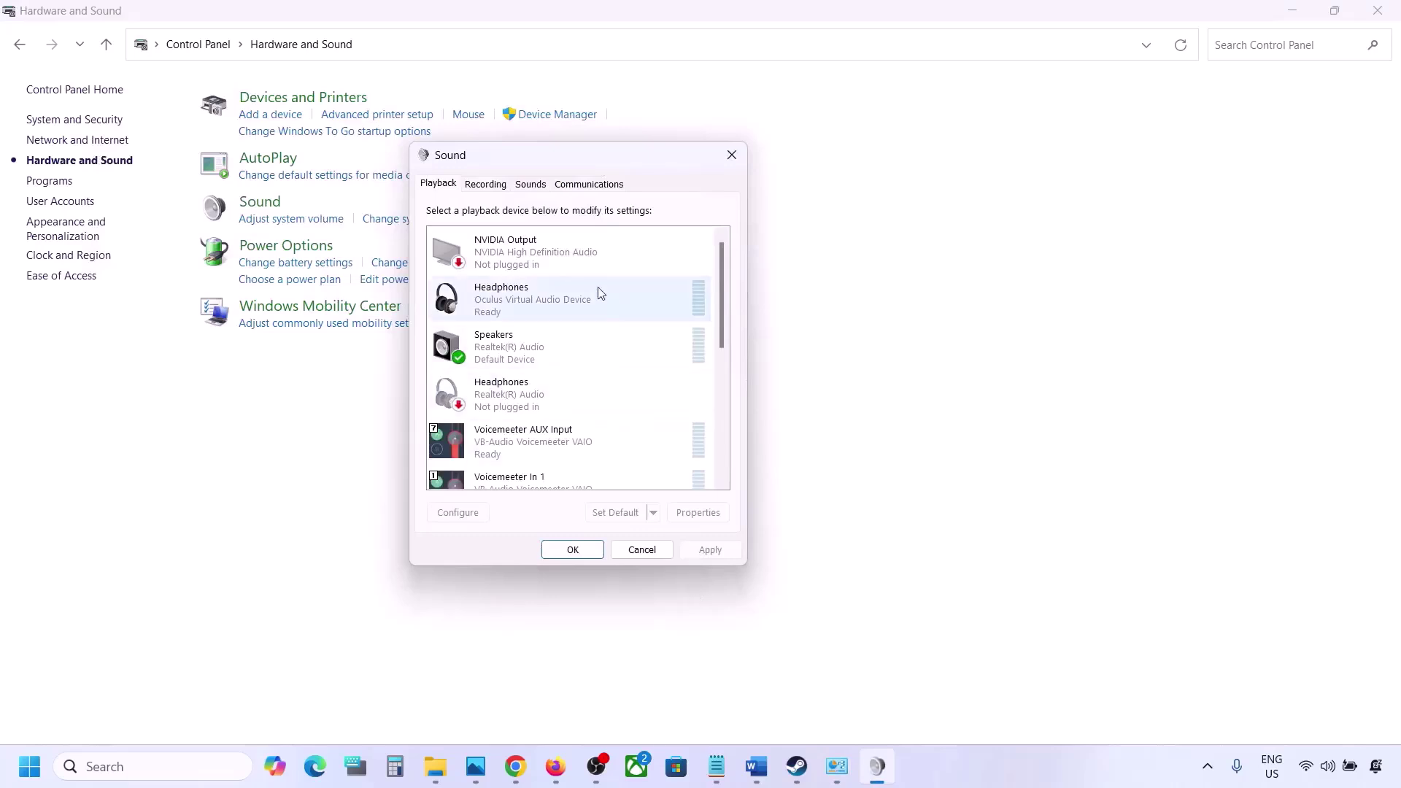
Set the spatial sound format of the default Realtek Speakers to Off, apply it, and close both sound dialogs.
click(522, 358)
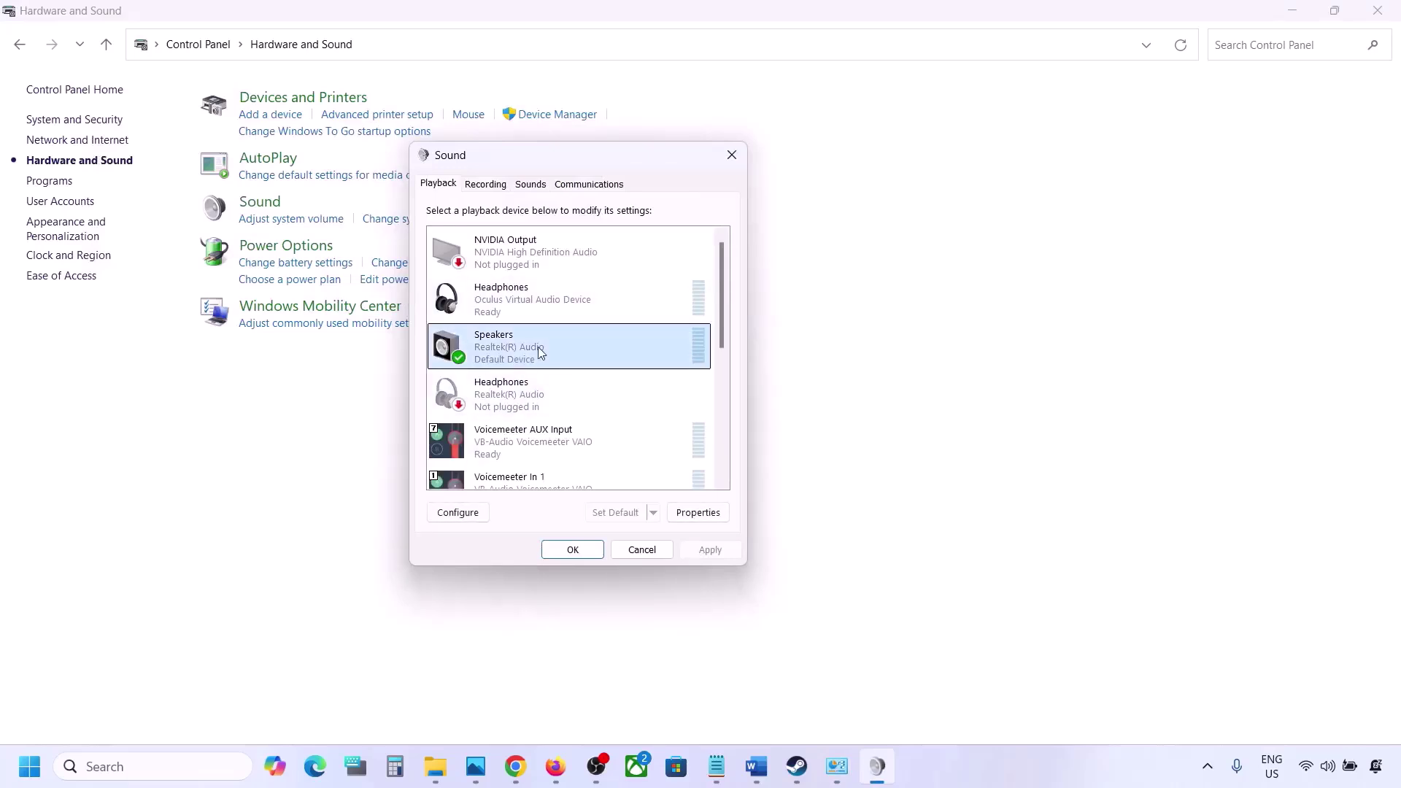
right_click(538, 349)
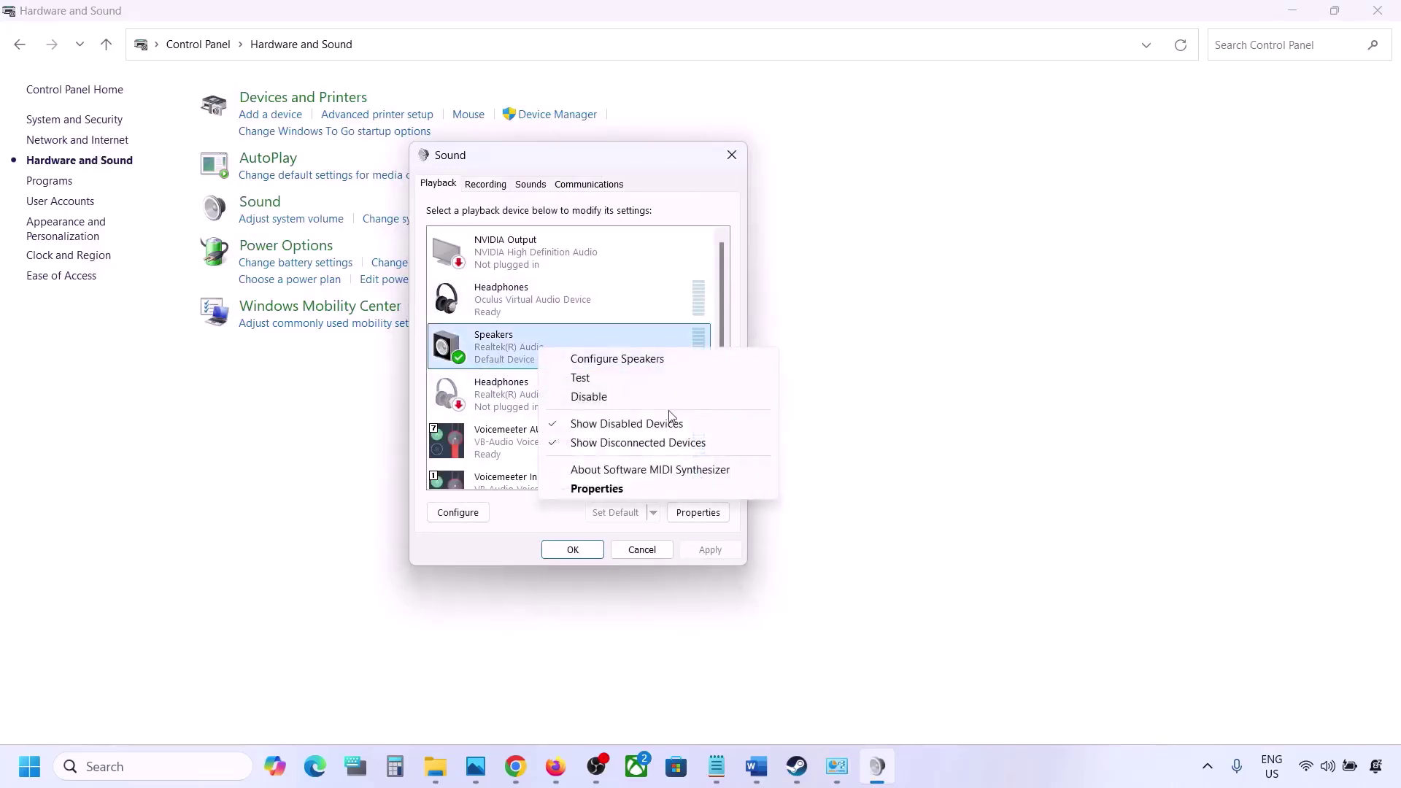
click(596, 489)
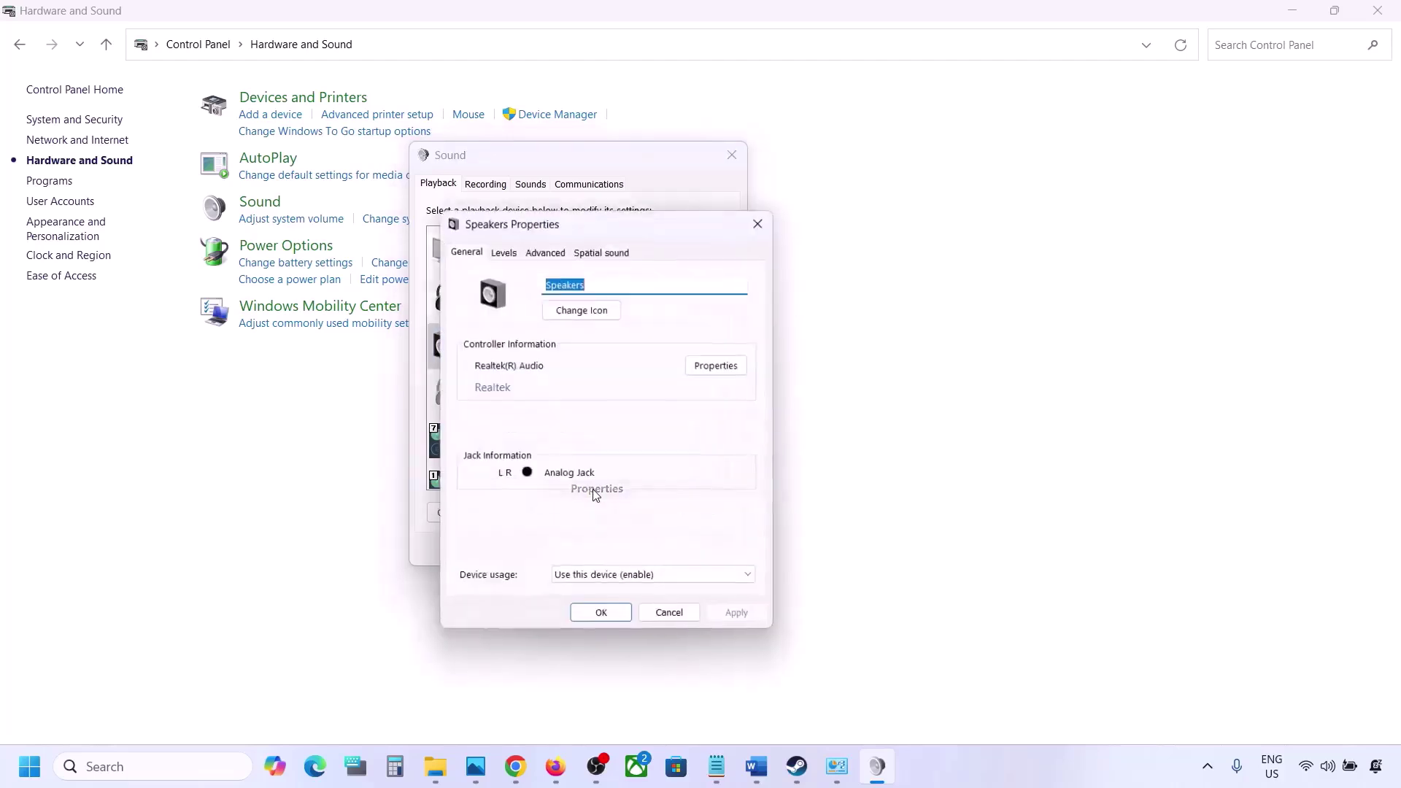
click(610, 254)
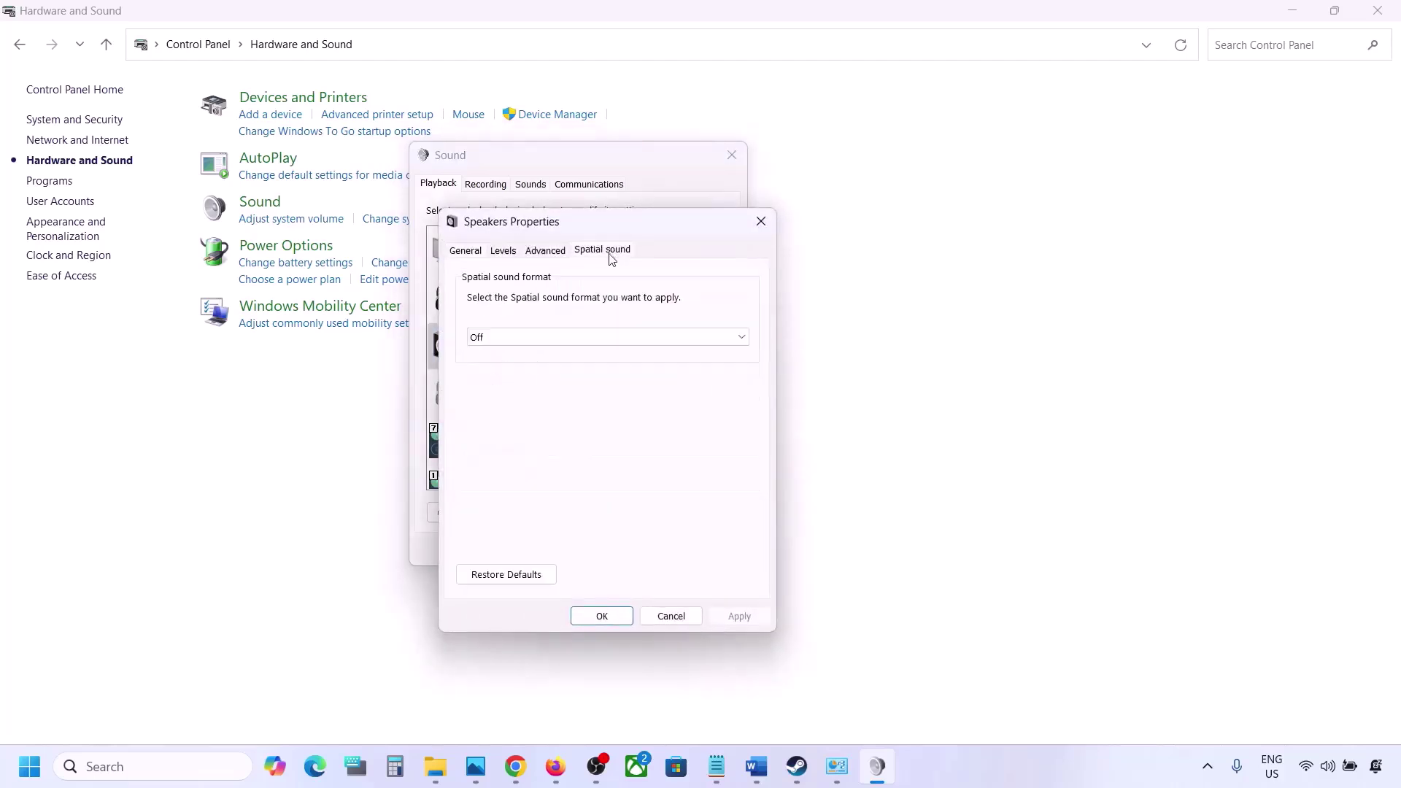
click(515, 339)
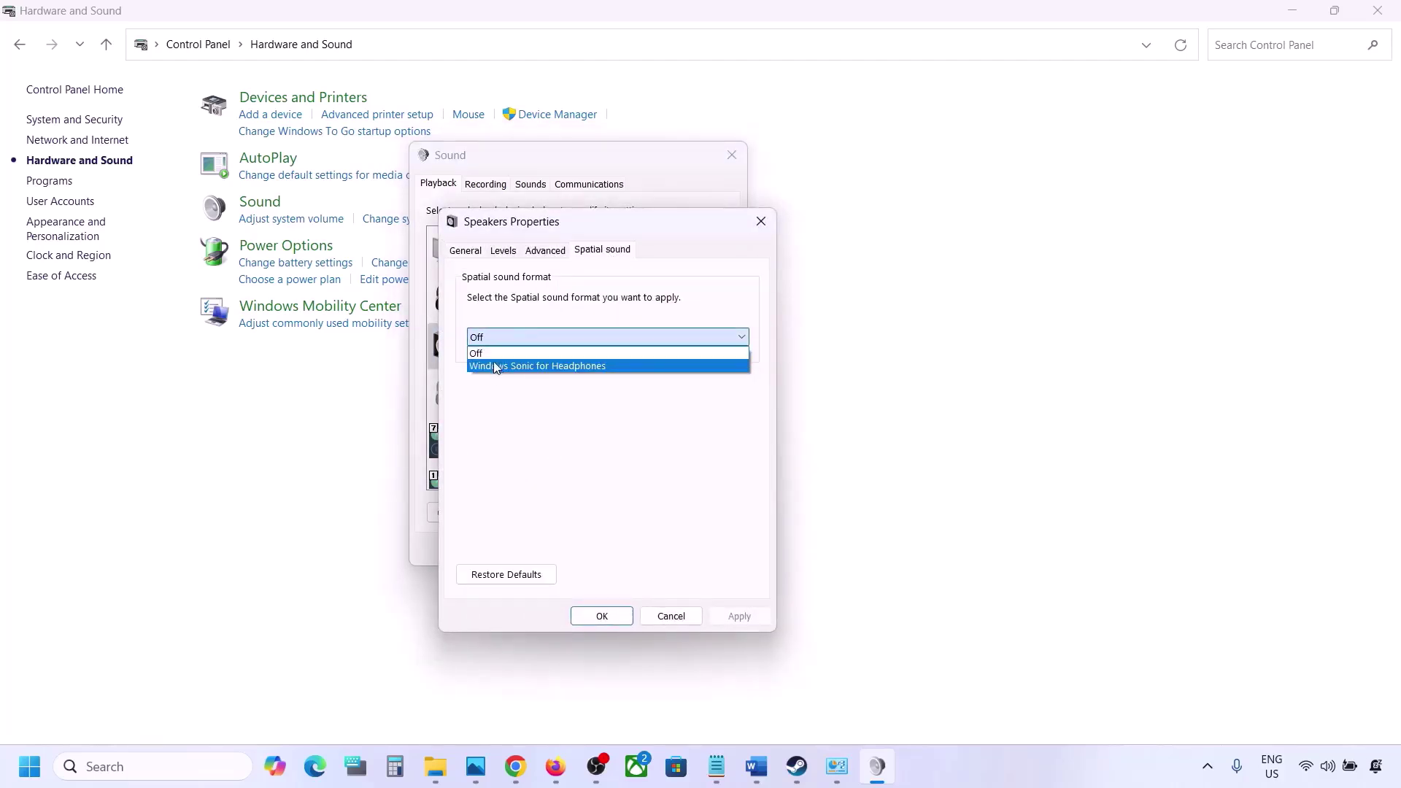
click(483, 353)
click(736, 617)
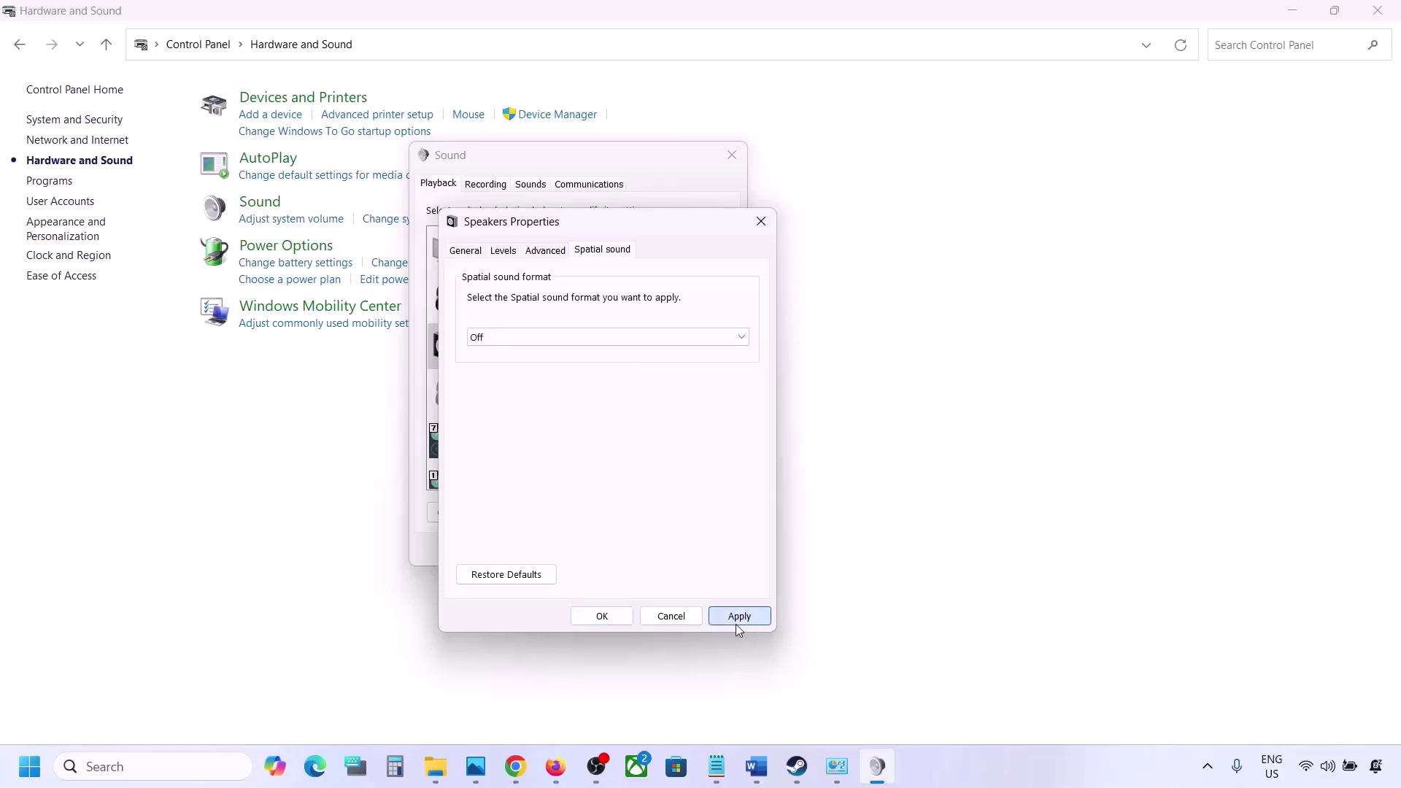
click(606, 618)
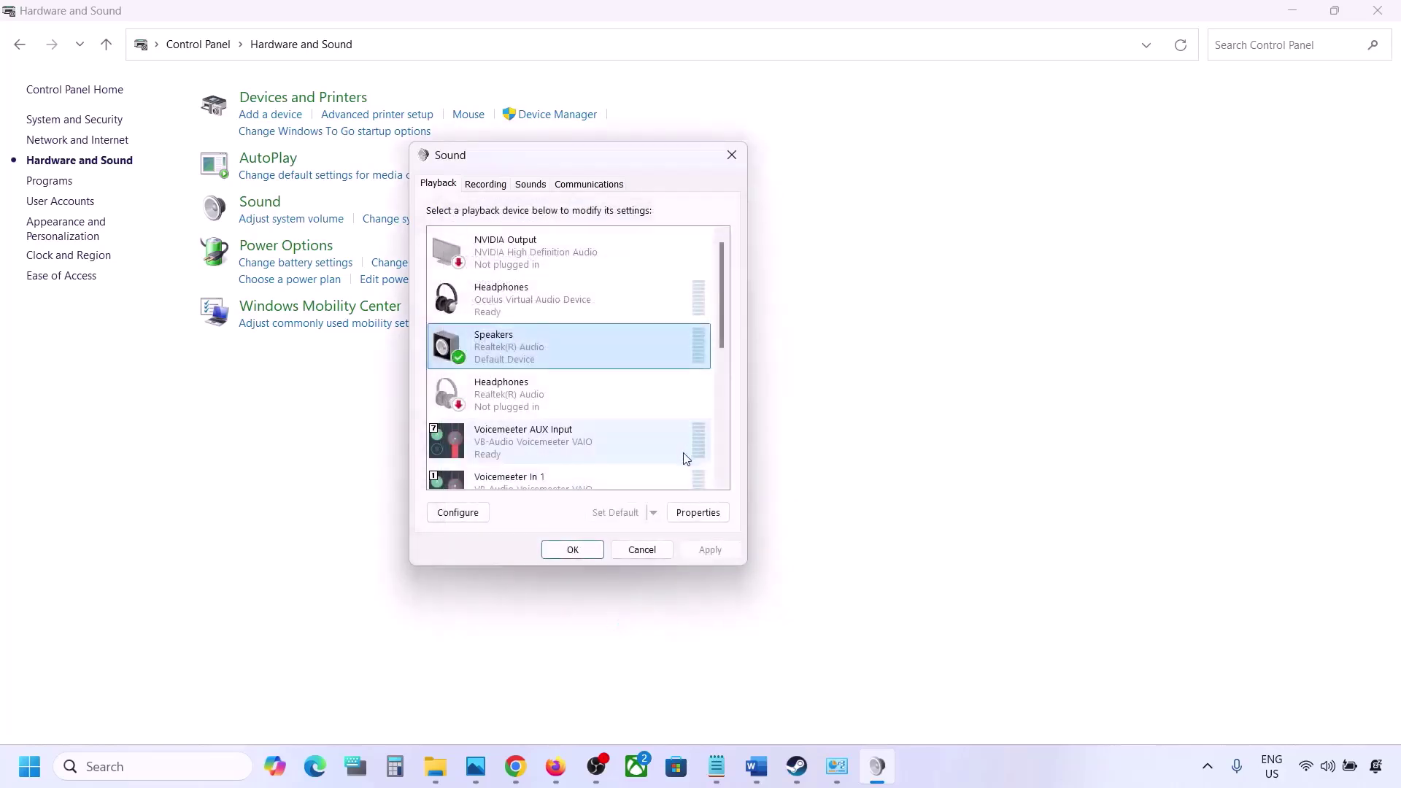
click(591, 551)
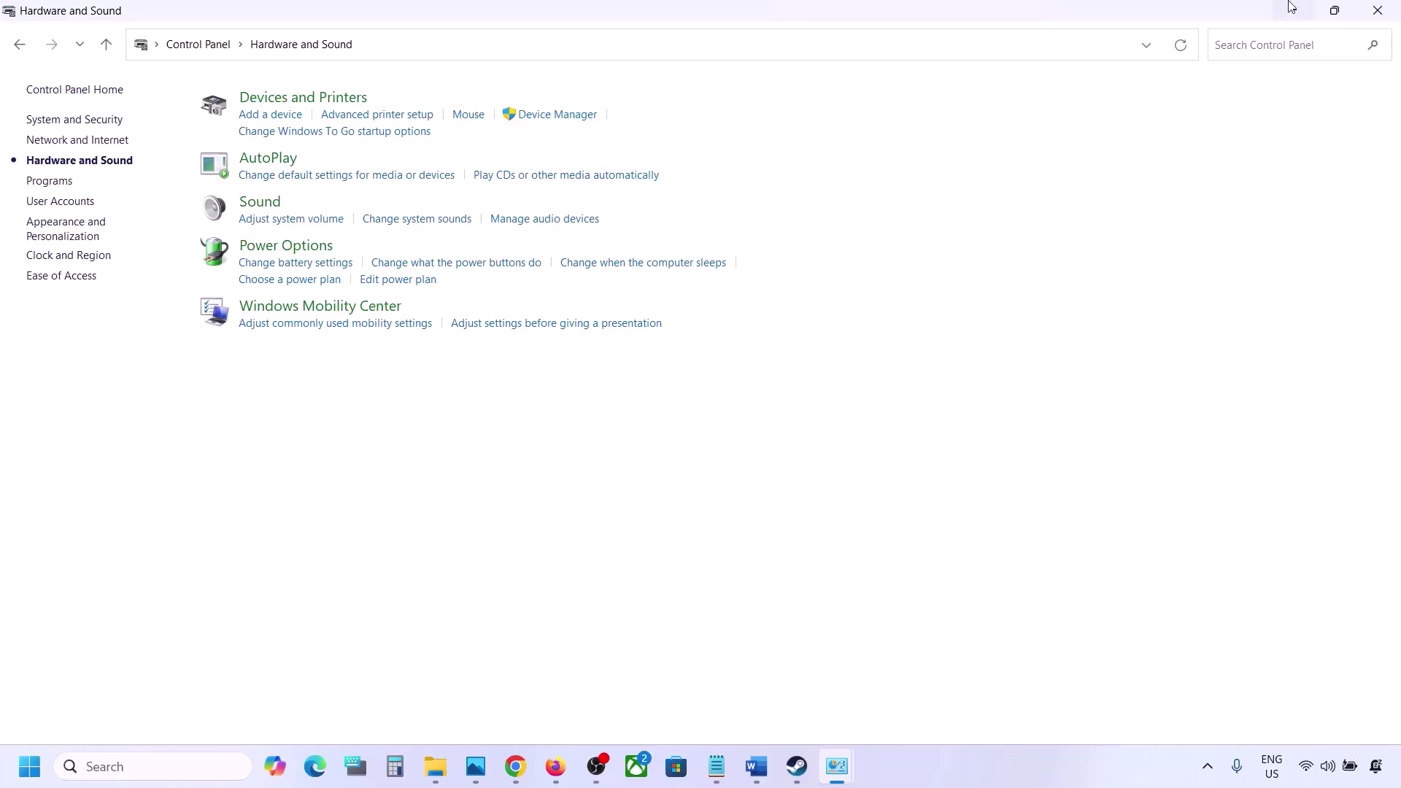
Return to the Word document and read Step 7 on disabling the Oculus/voicemeeter audio devices.
click(1377, 12)
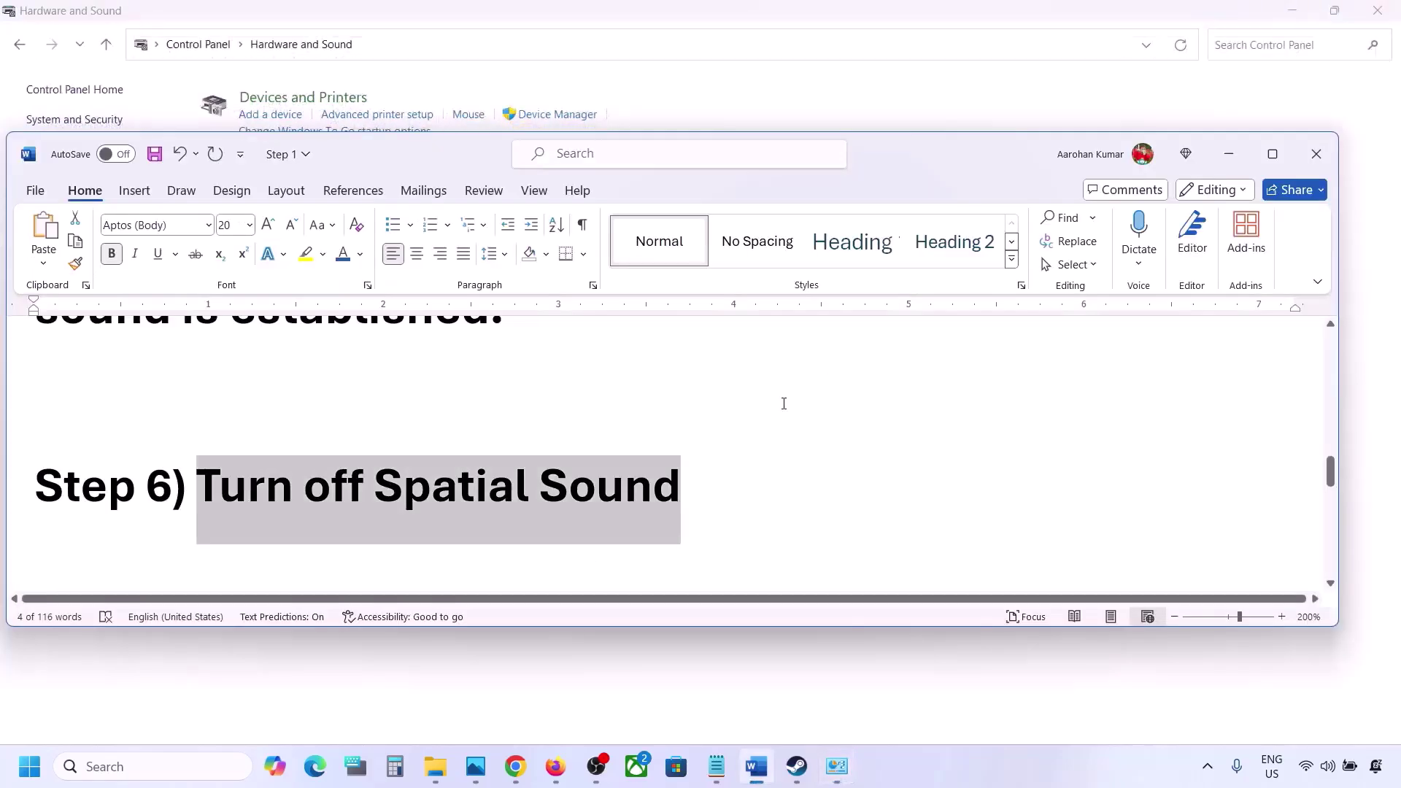
scroll(640, 481, down, 3)
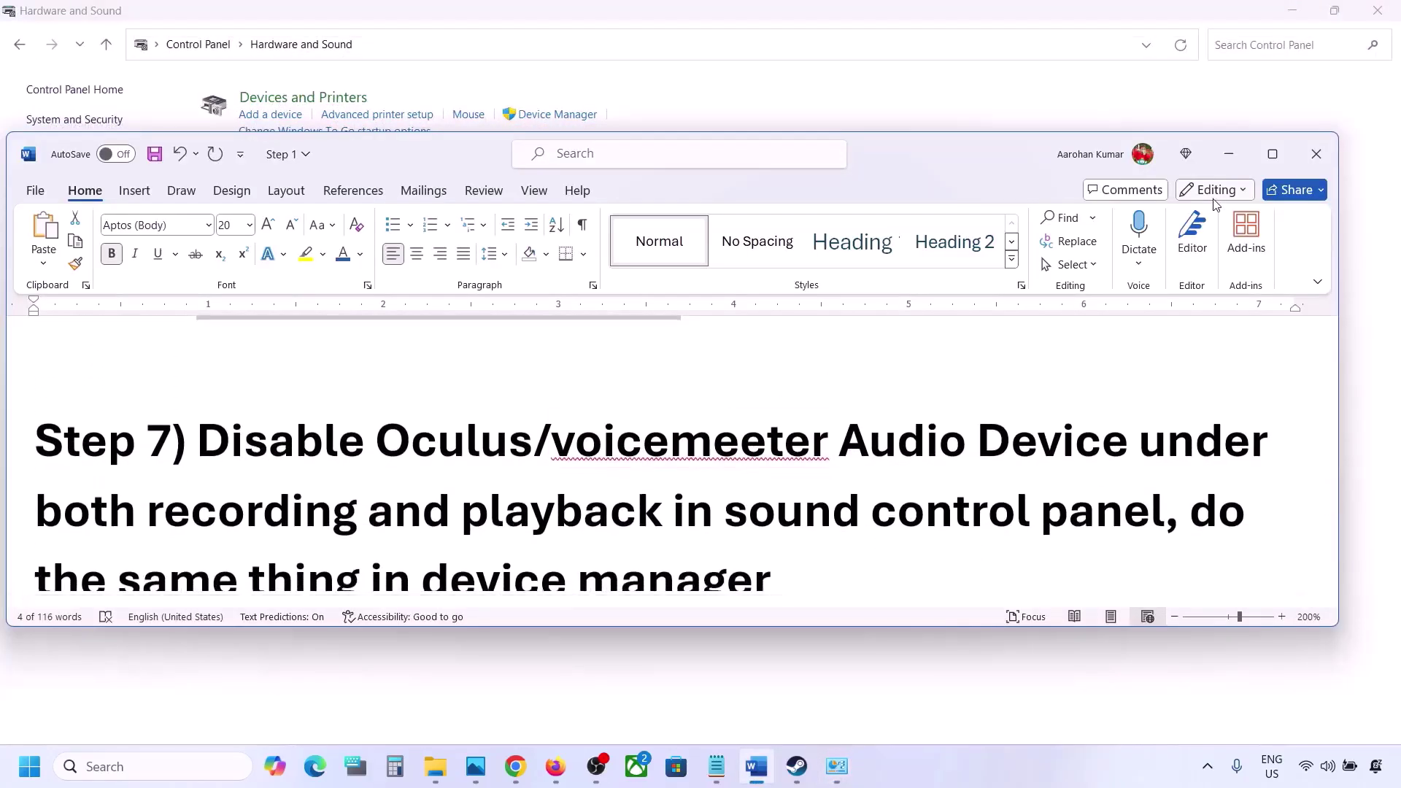
Maximize the Word document and read Step 7 on disabling Oculus/voicemeeter audio devices, highlighting its text.
click(1272, 155)
scroll(371, 467, up, 2)
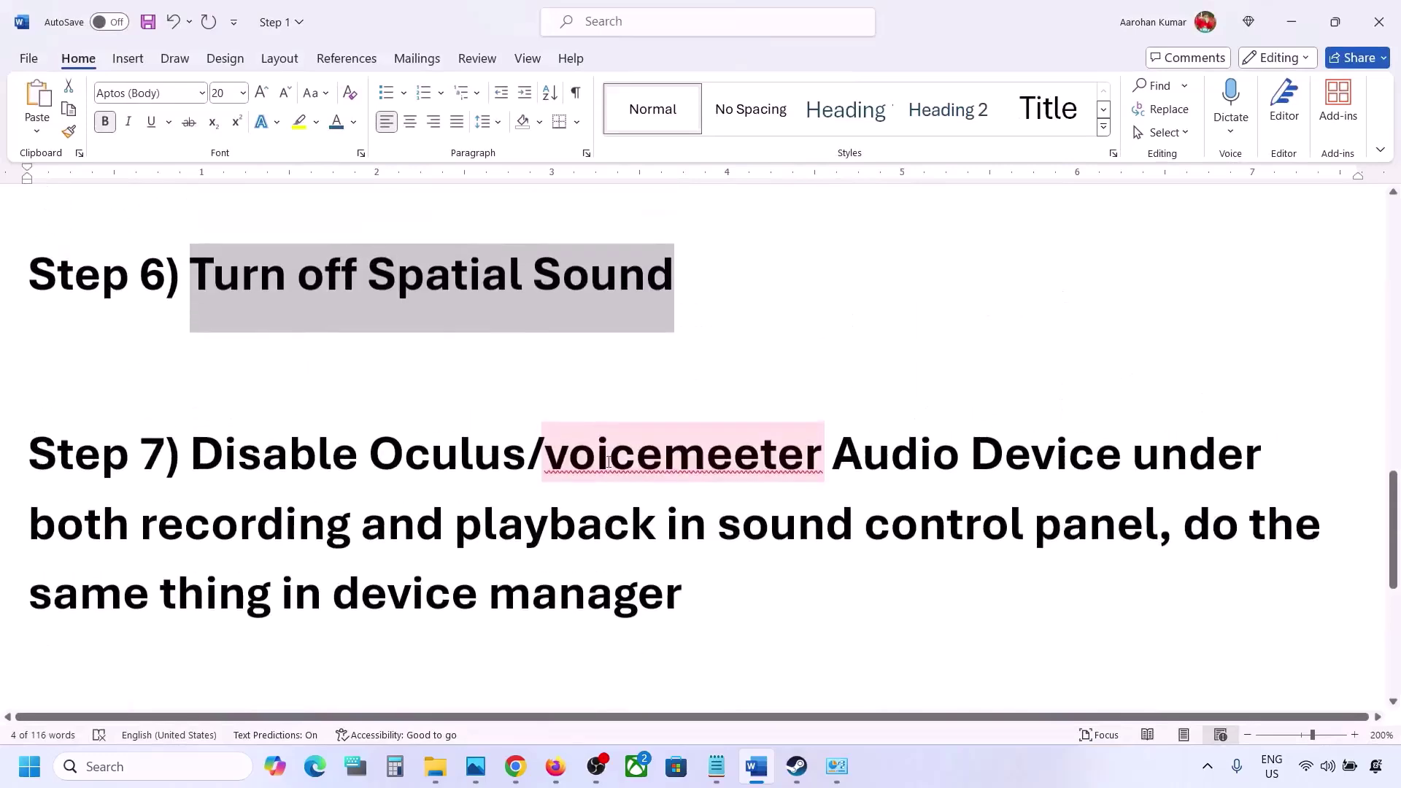
drag(372, 466, 756, 471)
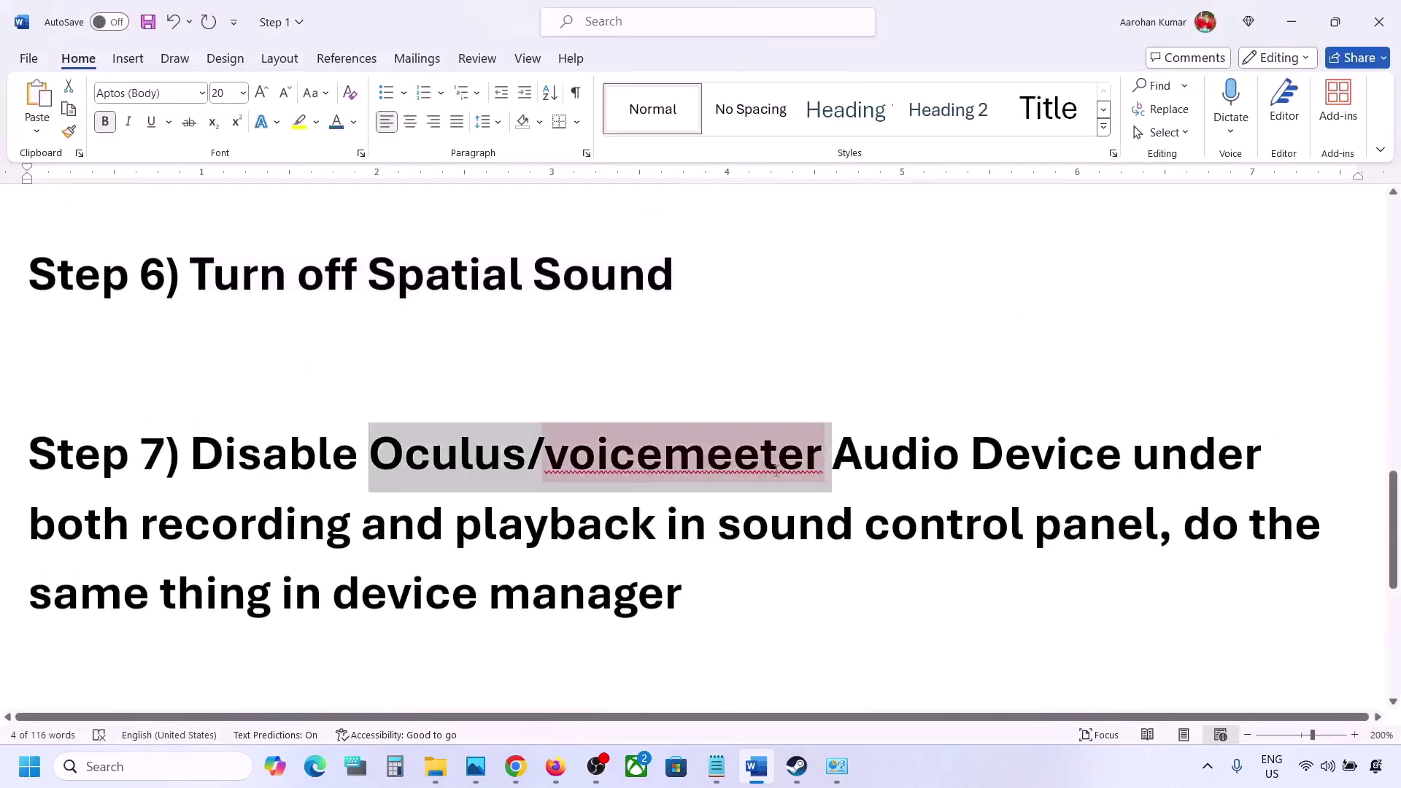
click(890, 452)
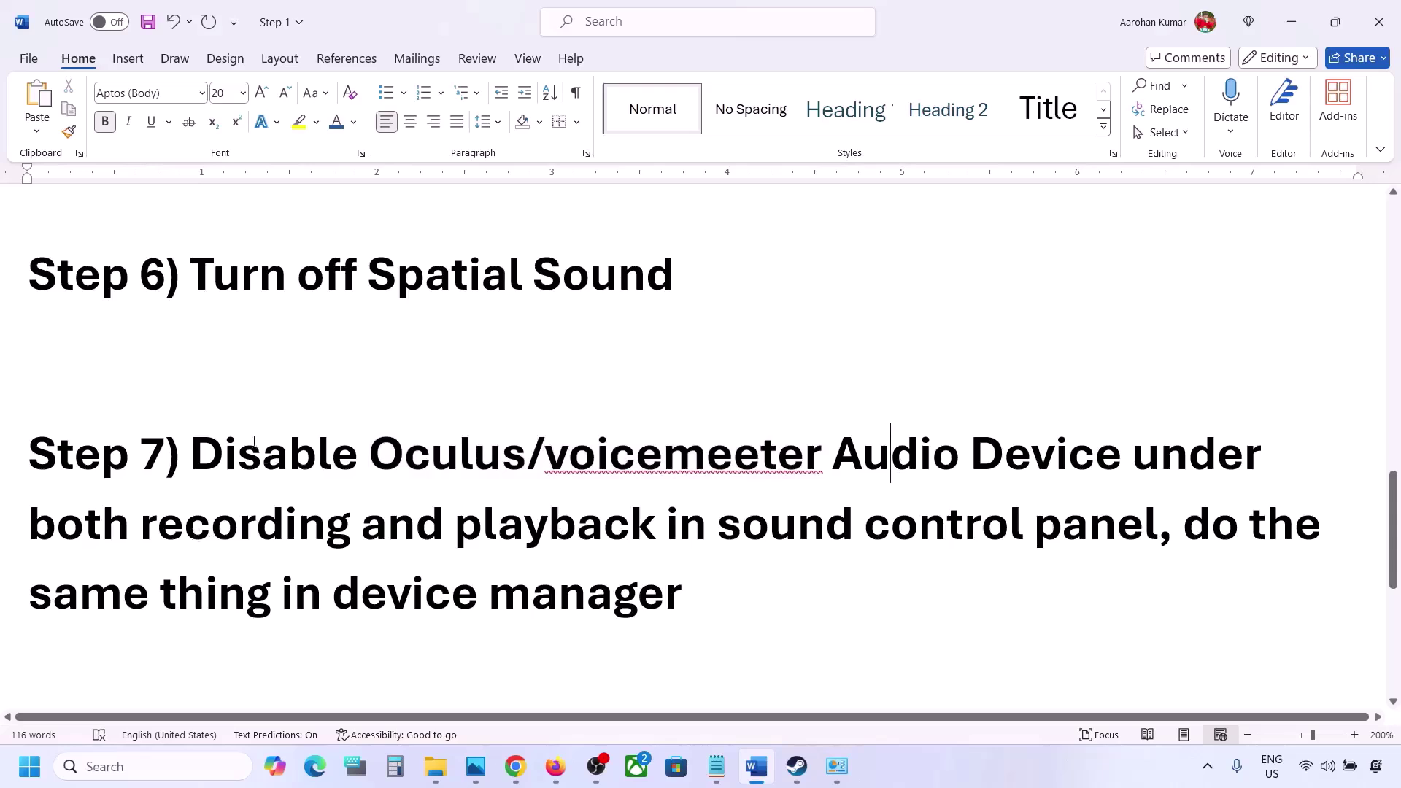
drag(222, 435, 1032, 524)
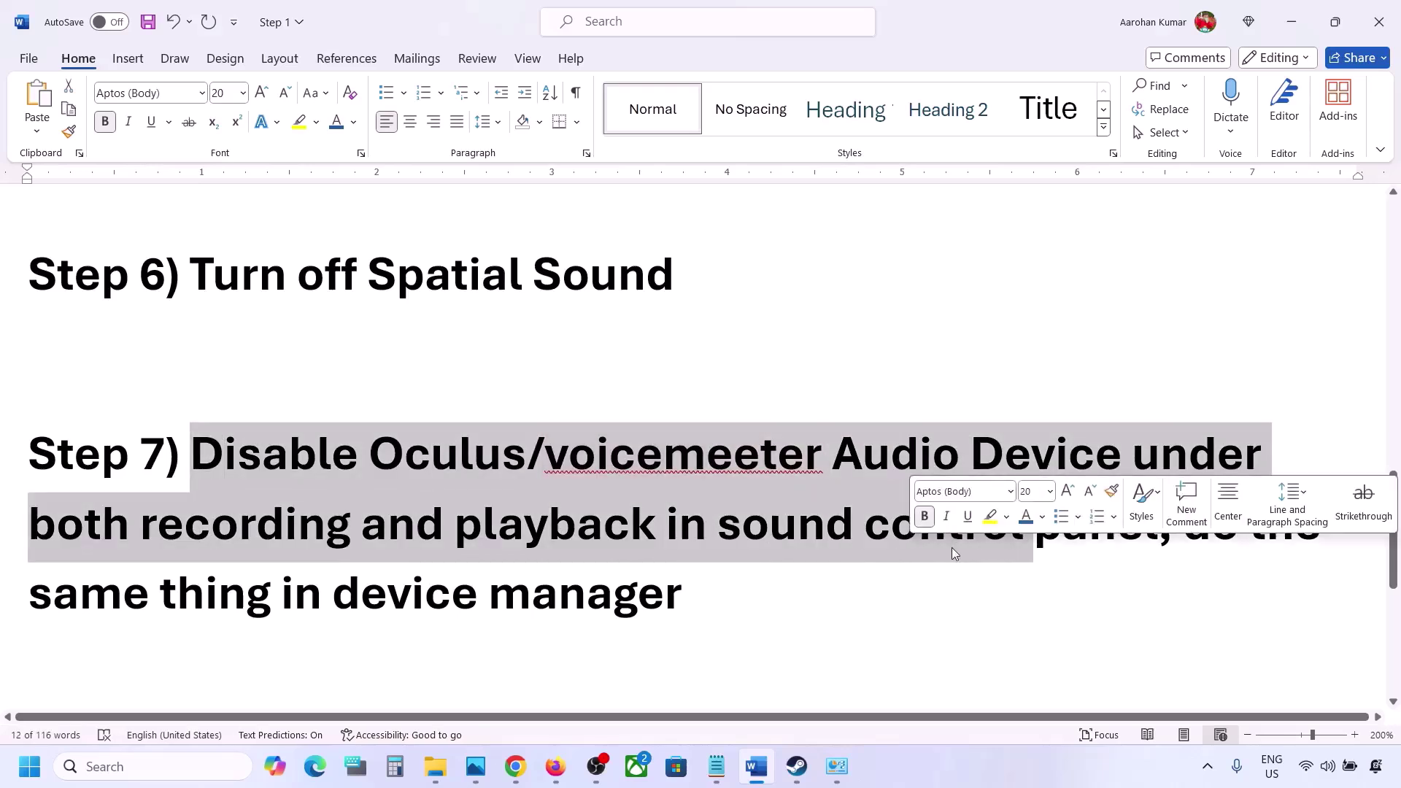
drag(178, 594, 686, 597)
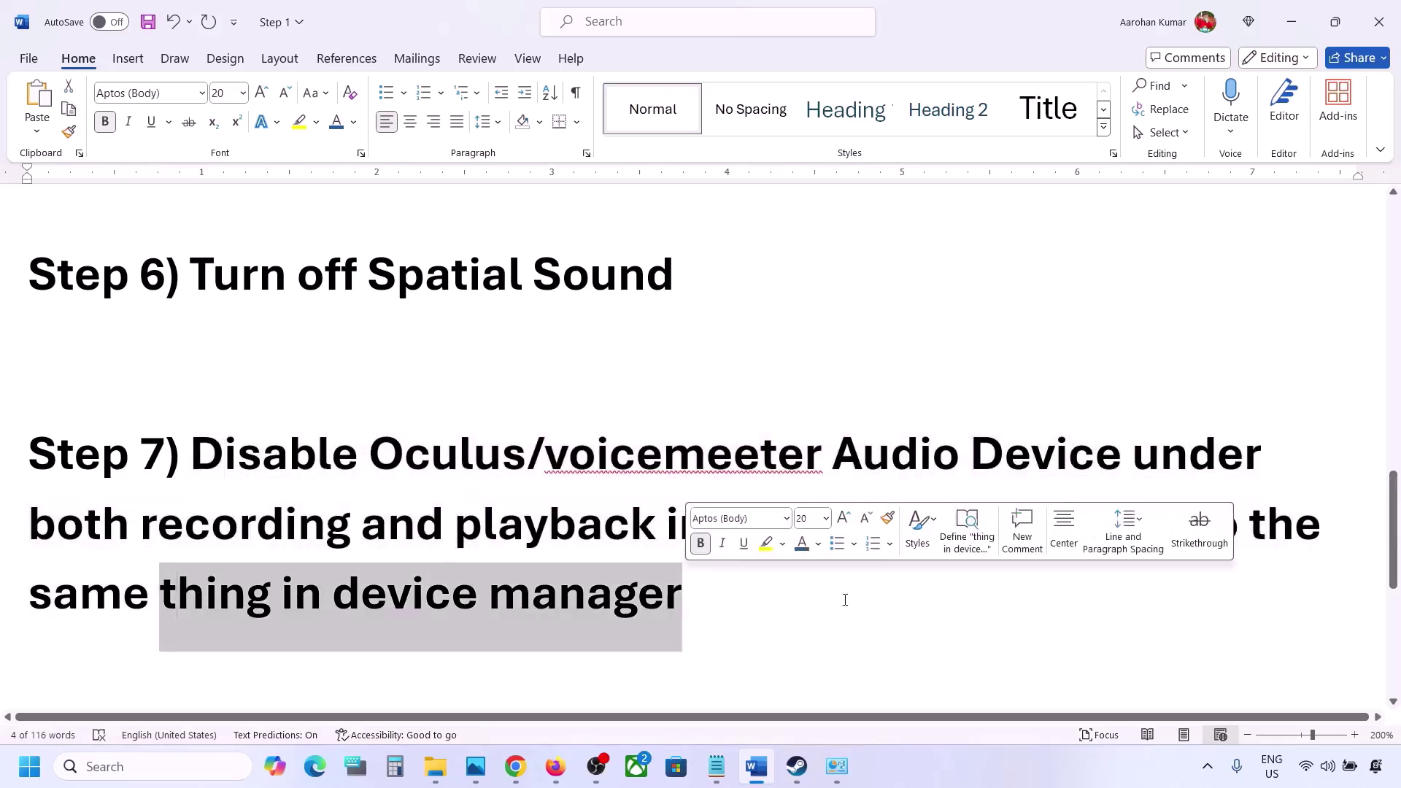
Search Windows for "control", open Control Panel, and bring up the Sound dialog from Hardware and Sound.
click(143, 763)
text(control)
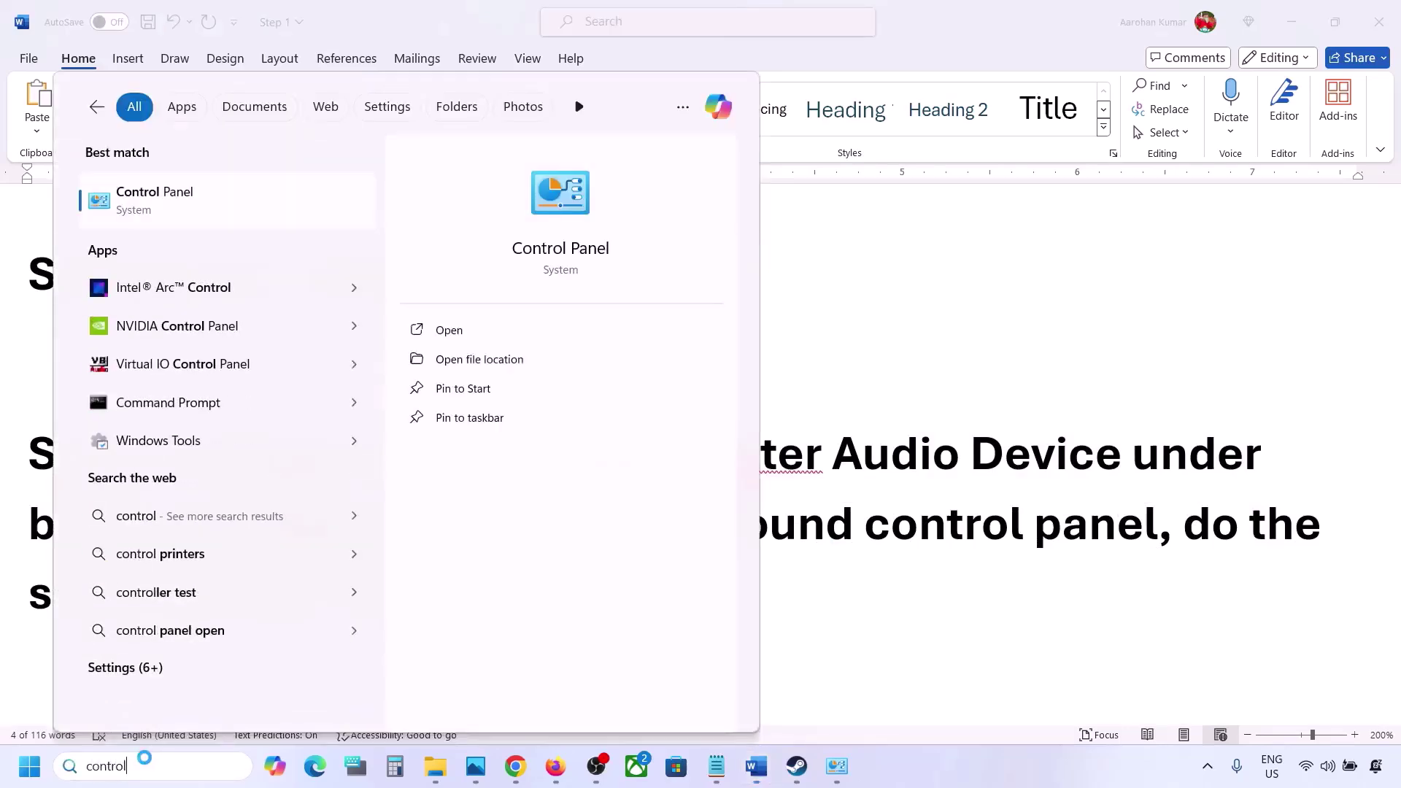
key(Return)
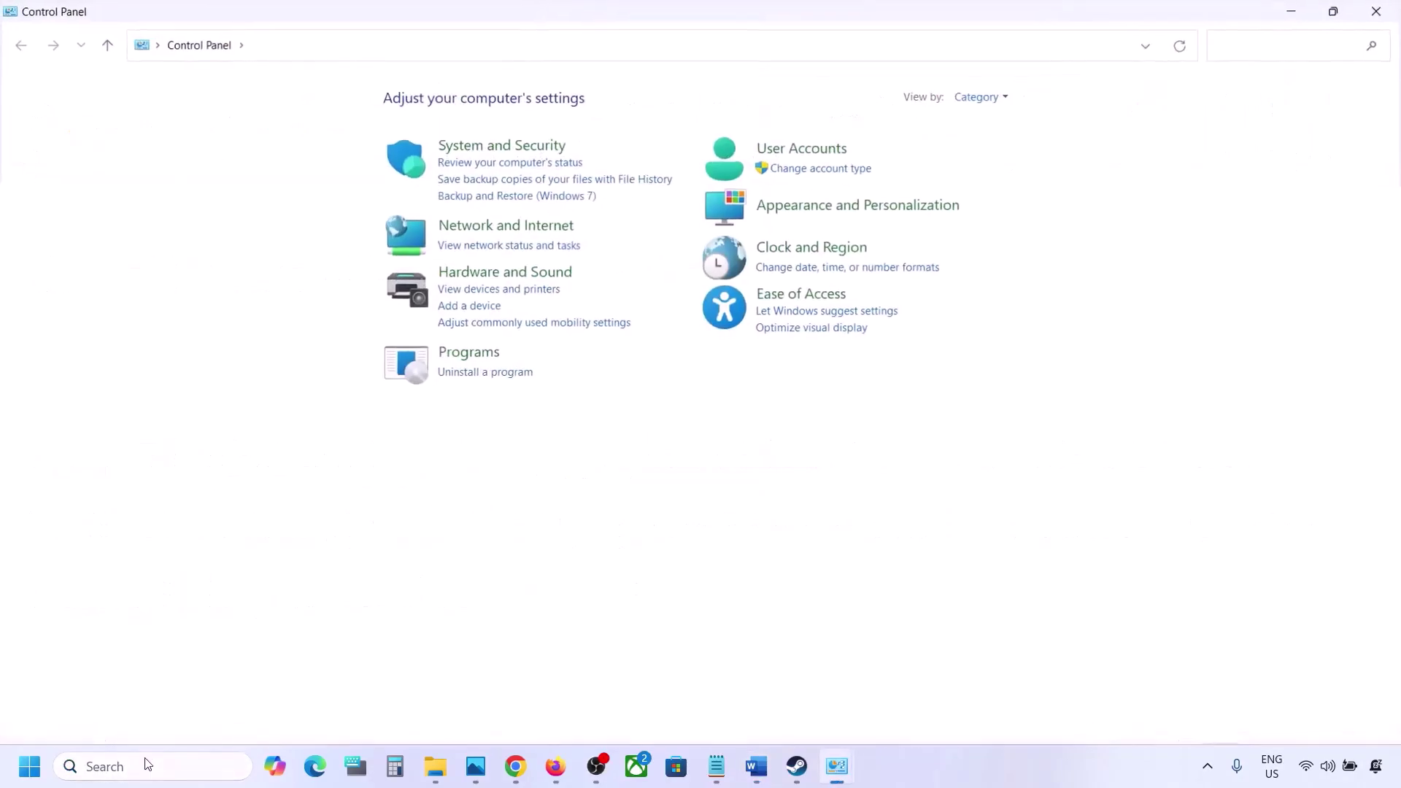
click(475, 273)
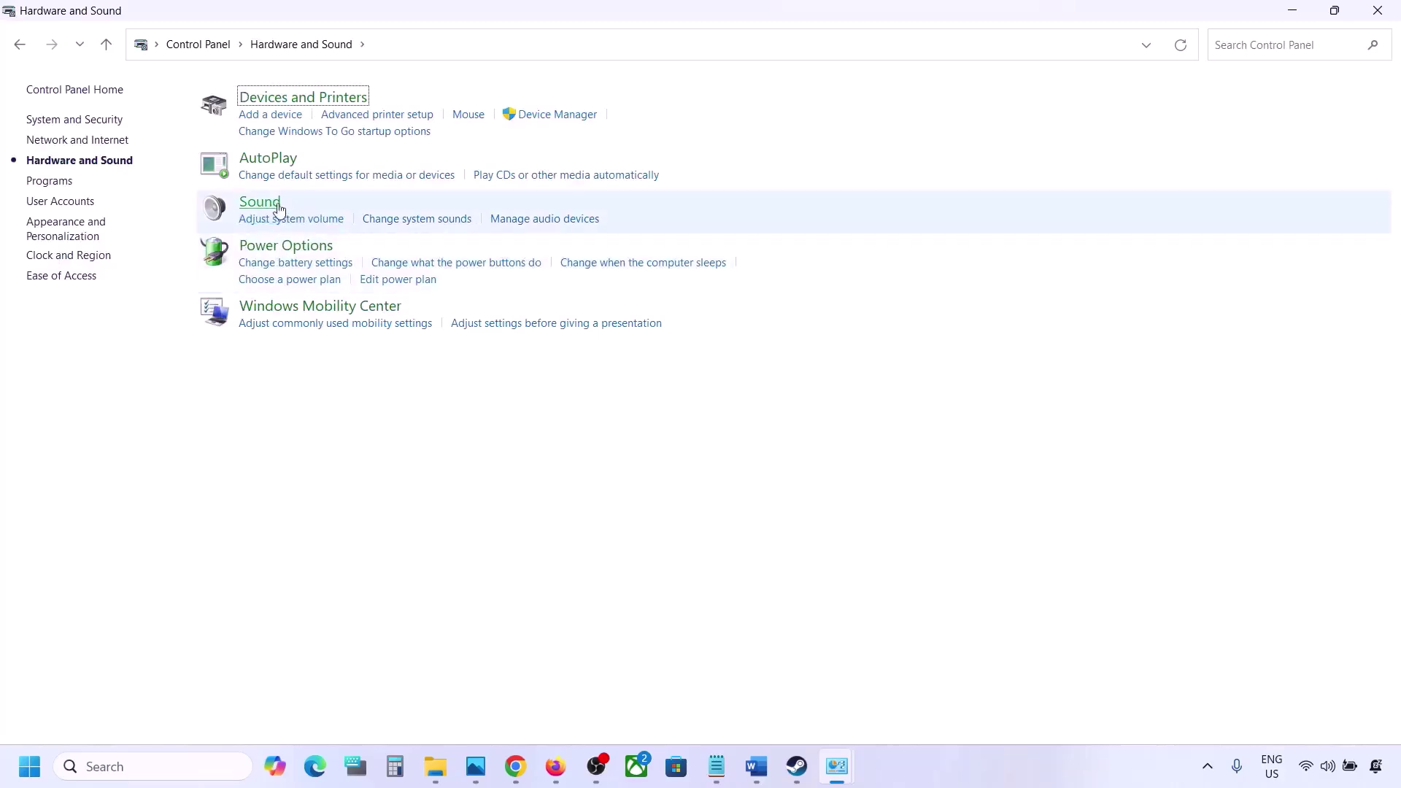
click(273, 203)
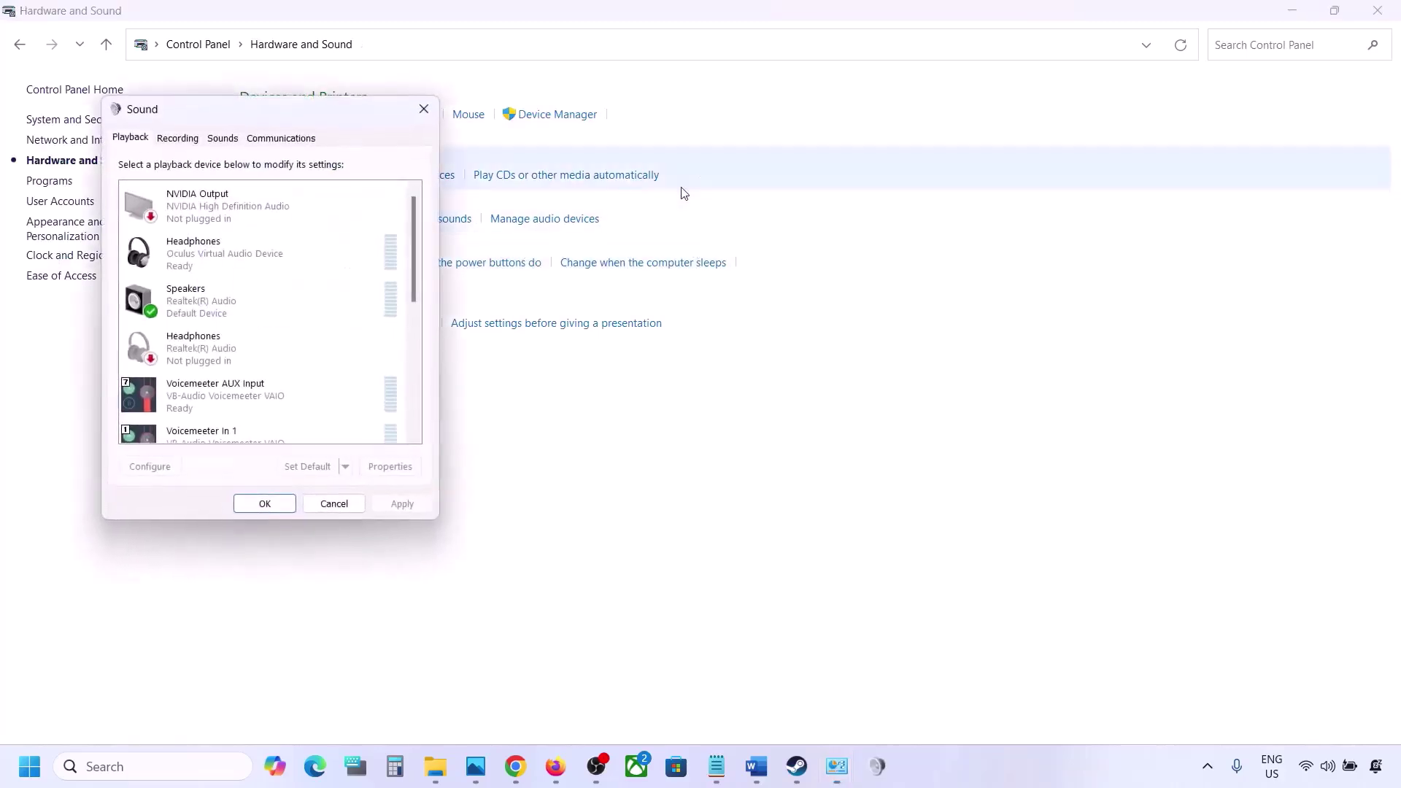
drag(275, 122, 820, 156)
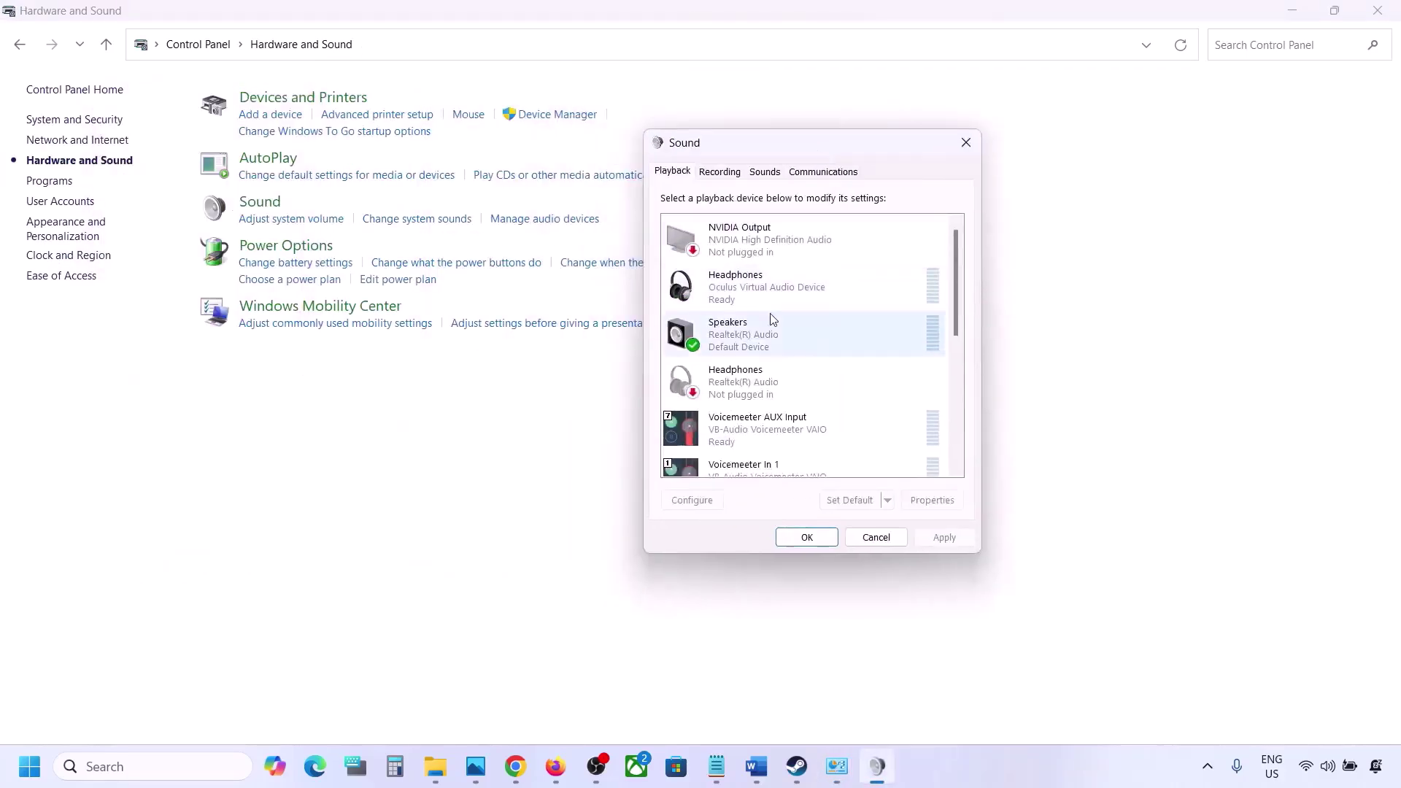
Look through the playback devices and disable the Oculus Virtual Audio Device headphones.
scroll(788, 365, down, 5)
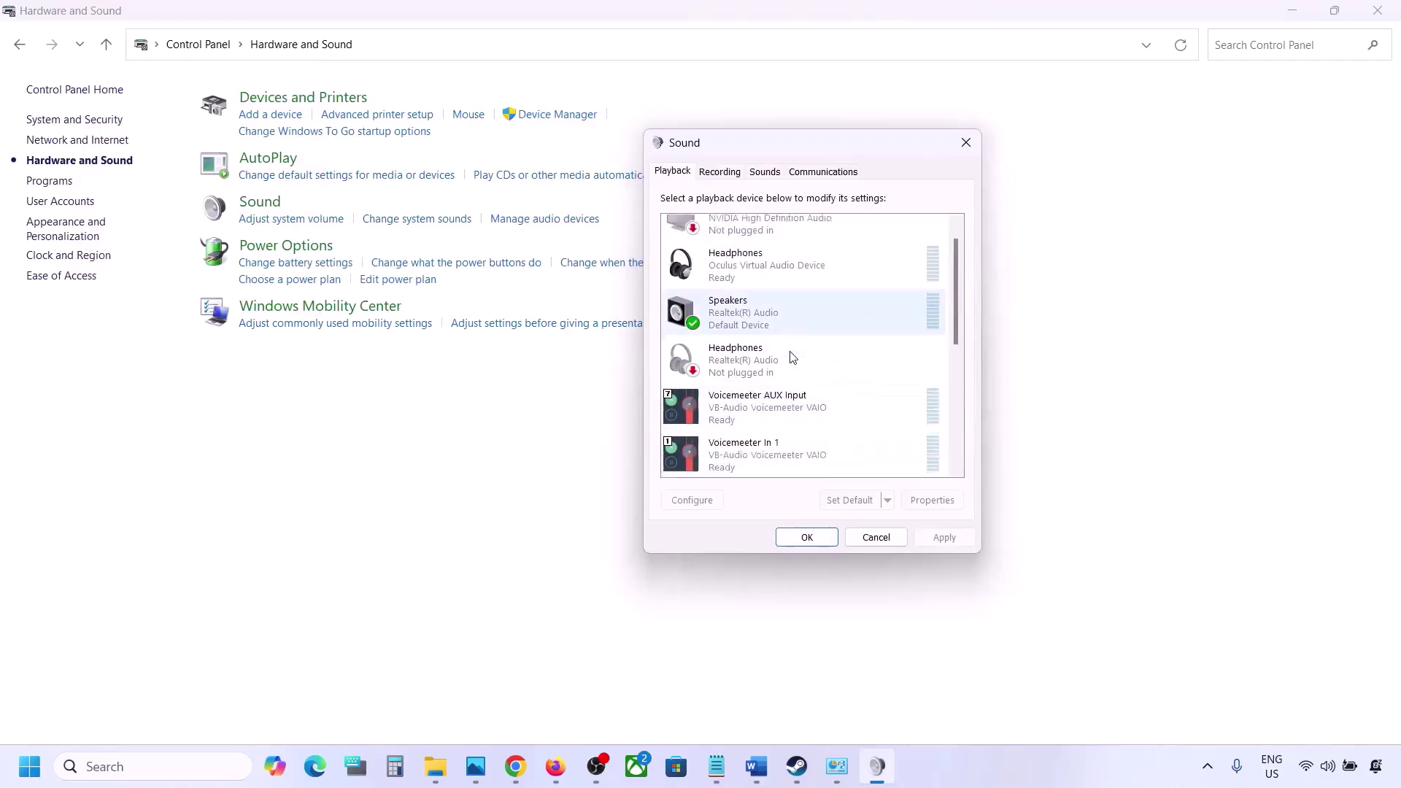
scroll(792, 358, up, 5)
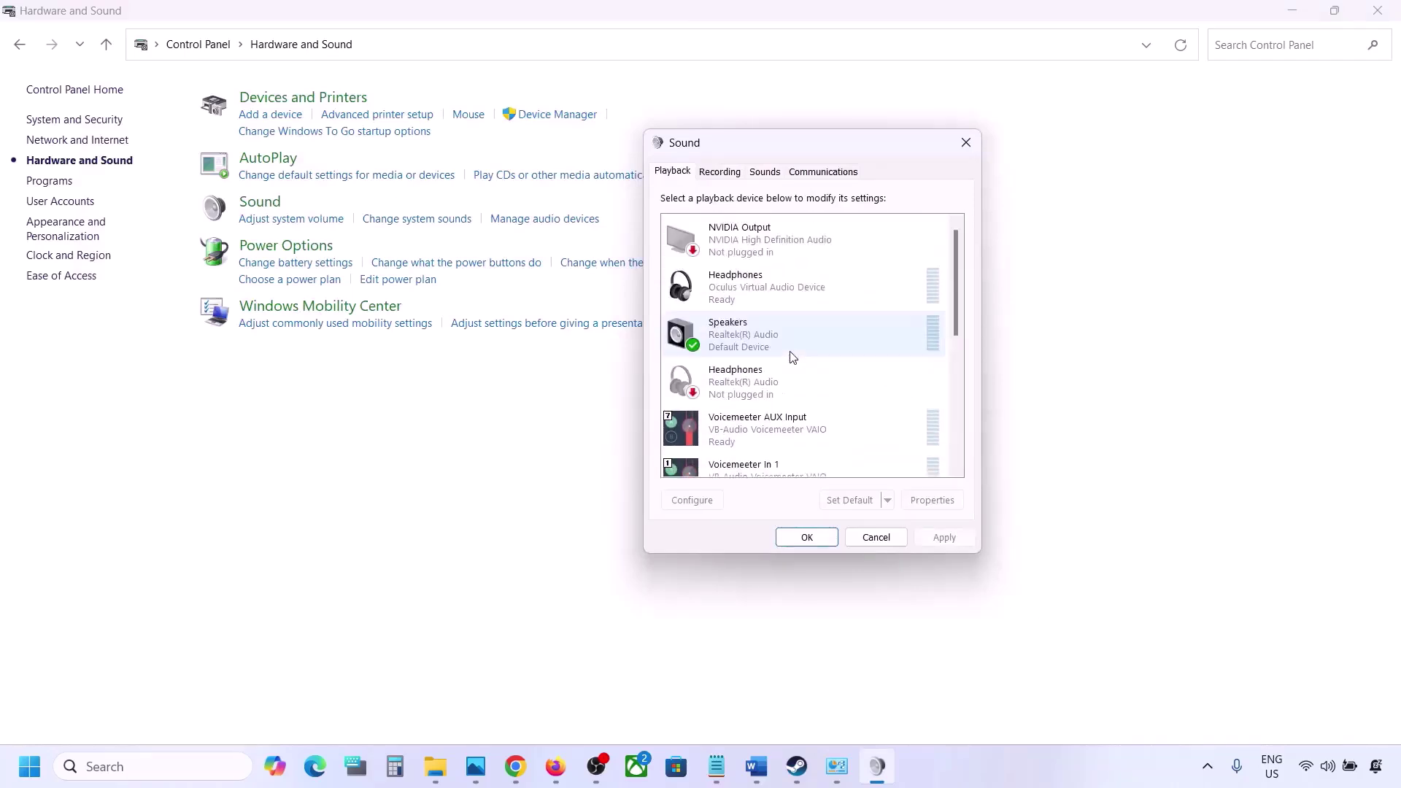
click(773, 340)
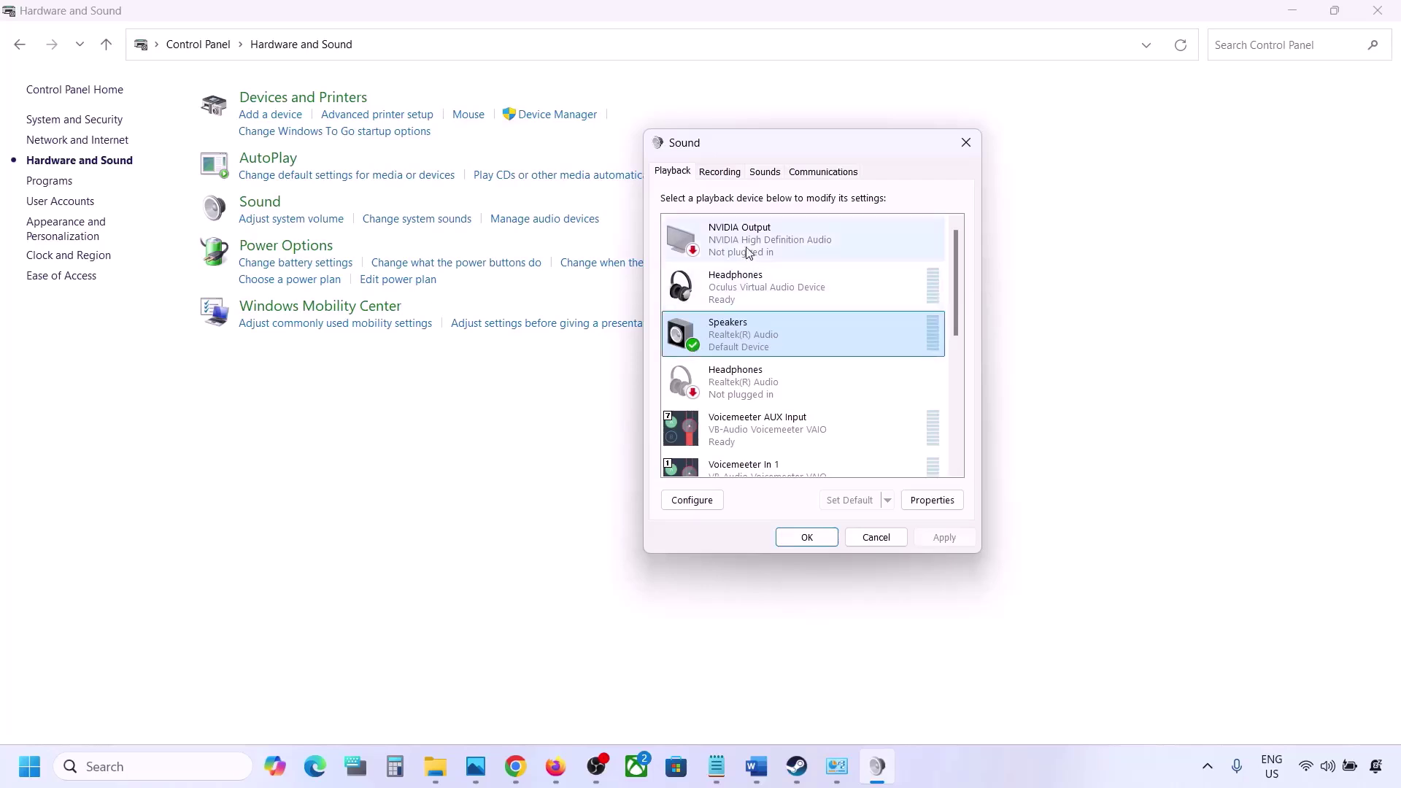
scroll(764, 448, down, 5)
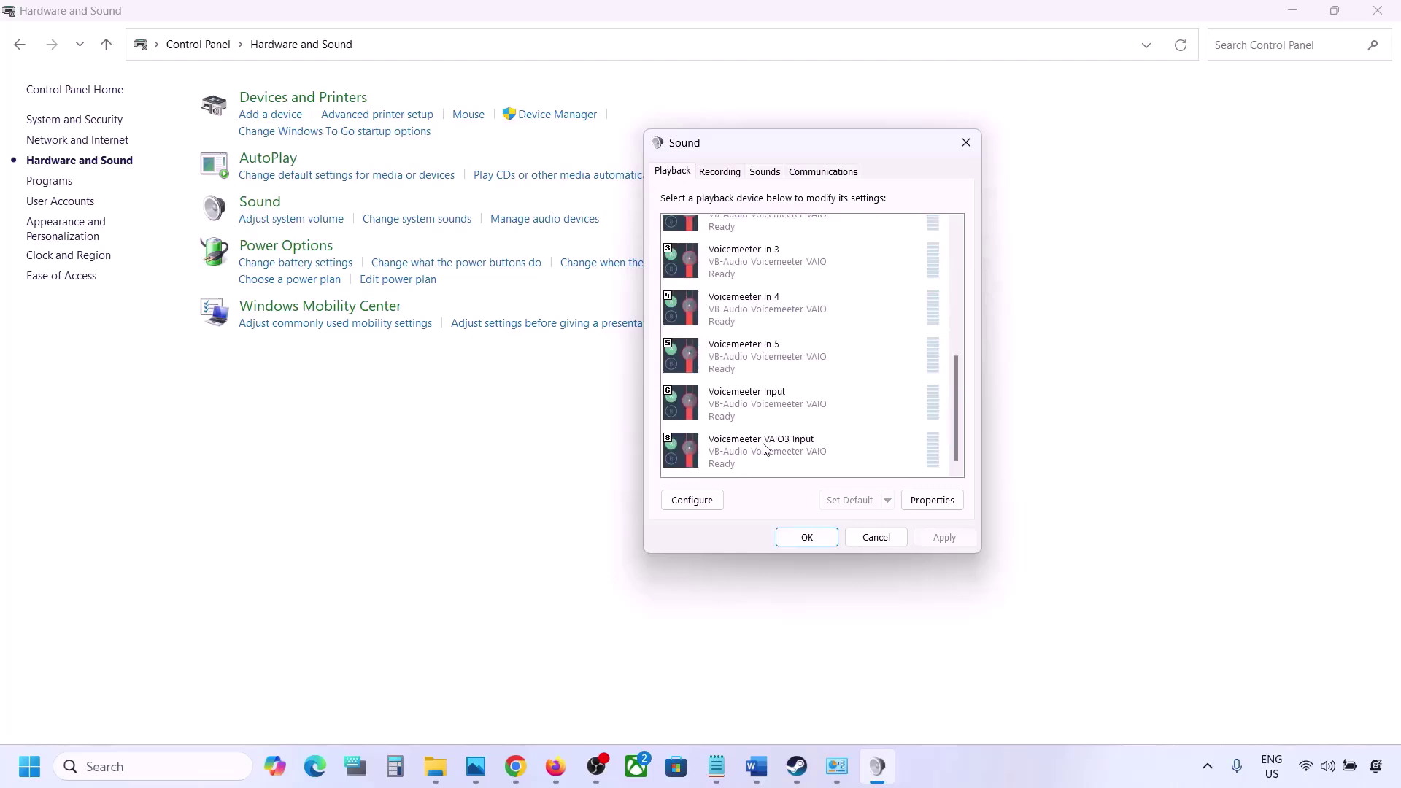
scroll(764, 448, up, 5)
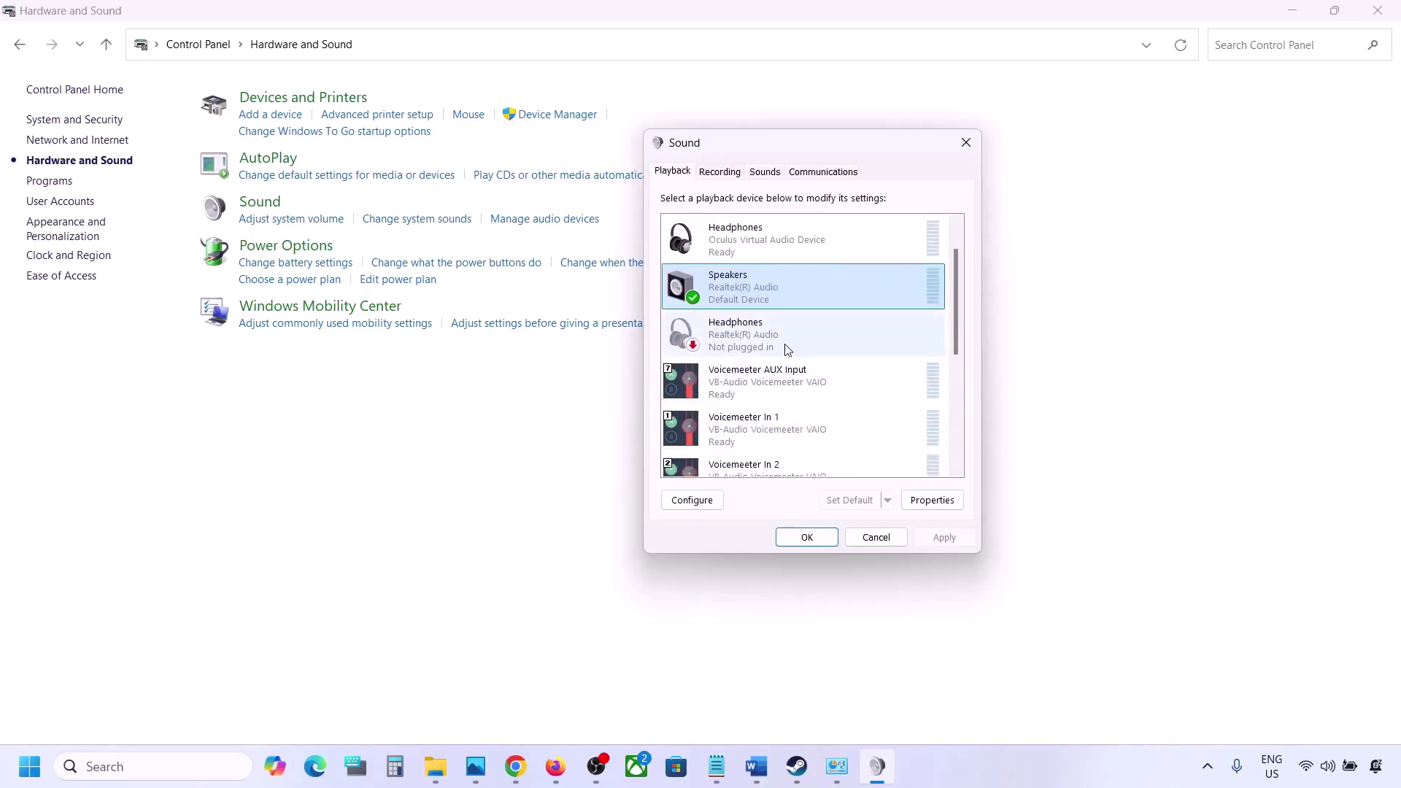
click(737, 249)
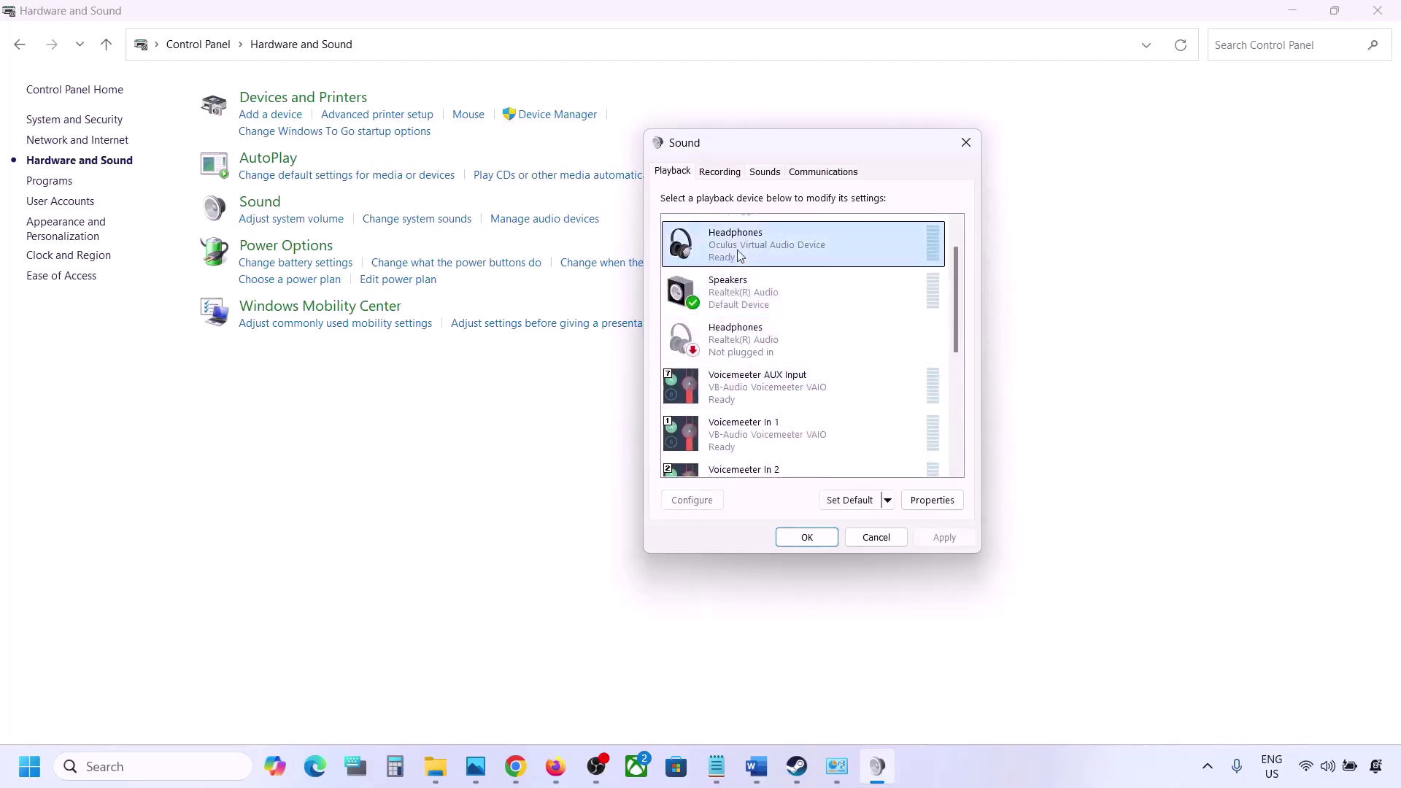
right_click(747, 248)
click(798, 277)
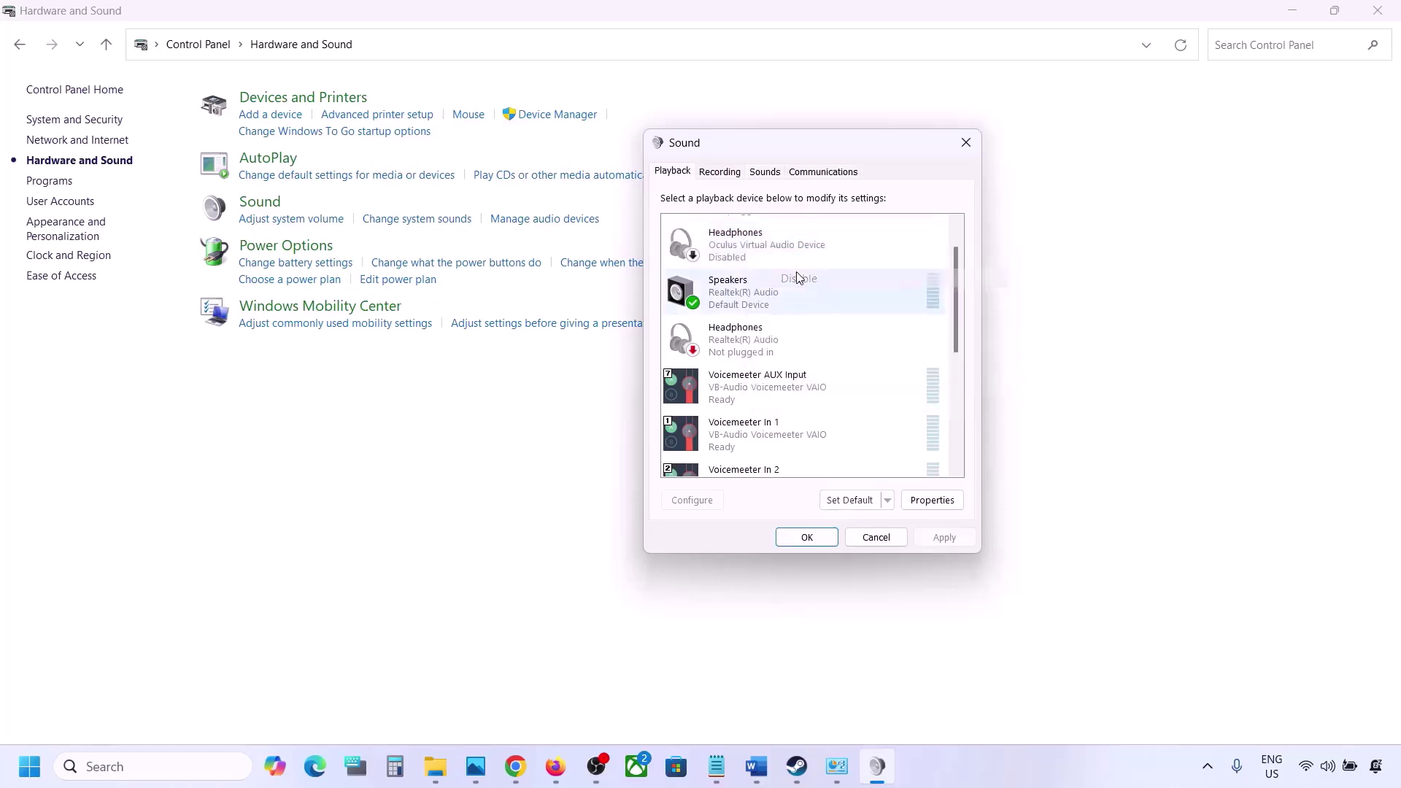
scroll(779, 316, down, 2)
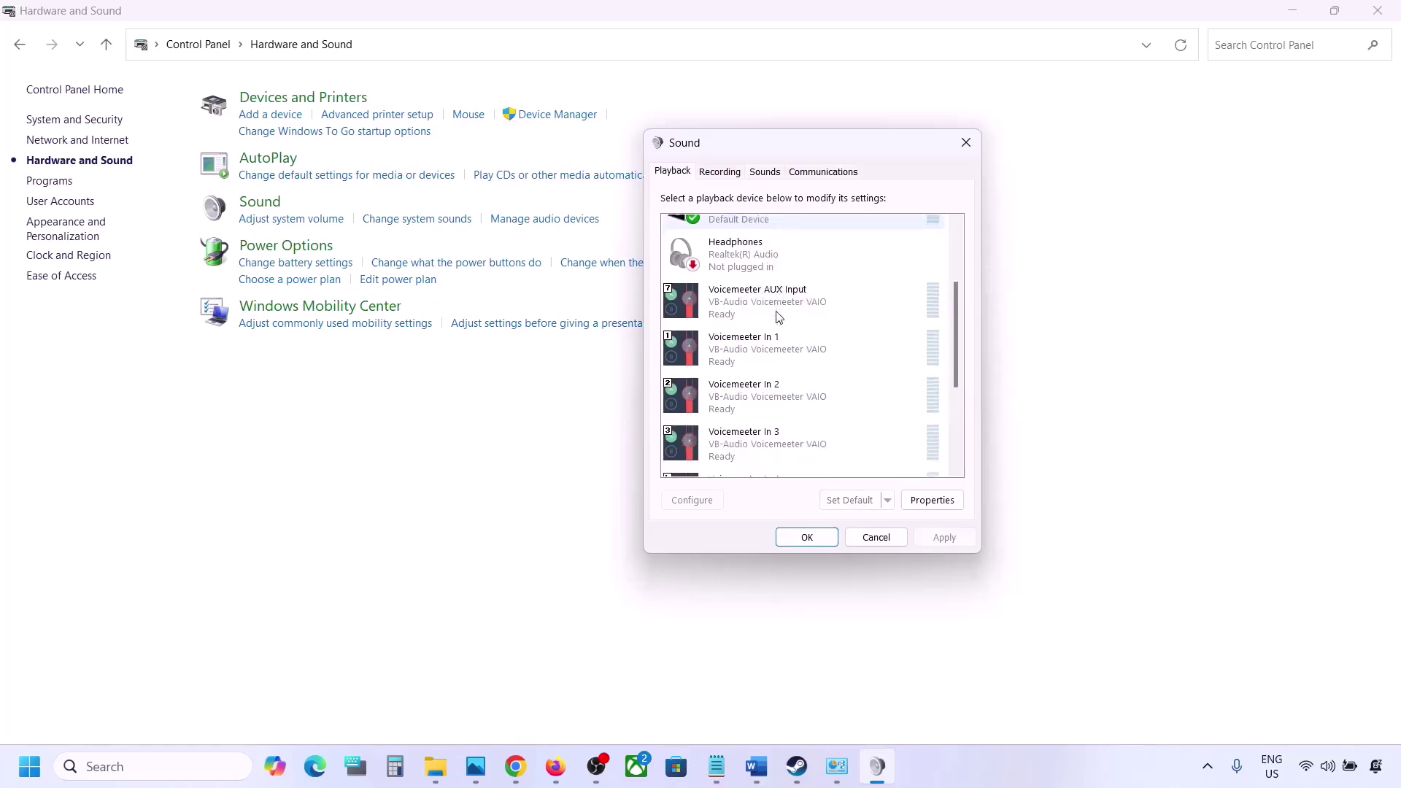
scroll(779, 316, up, 3)
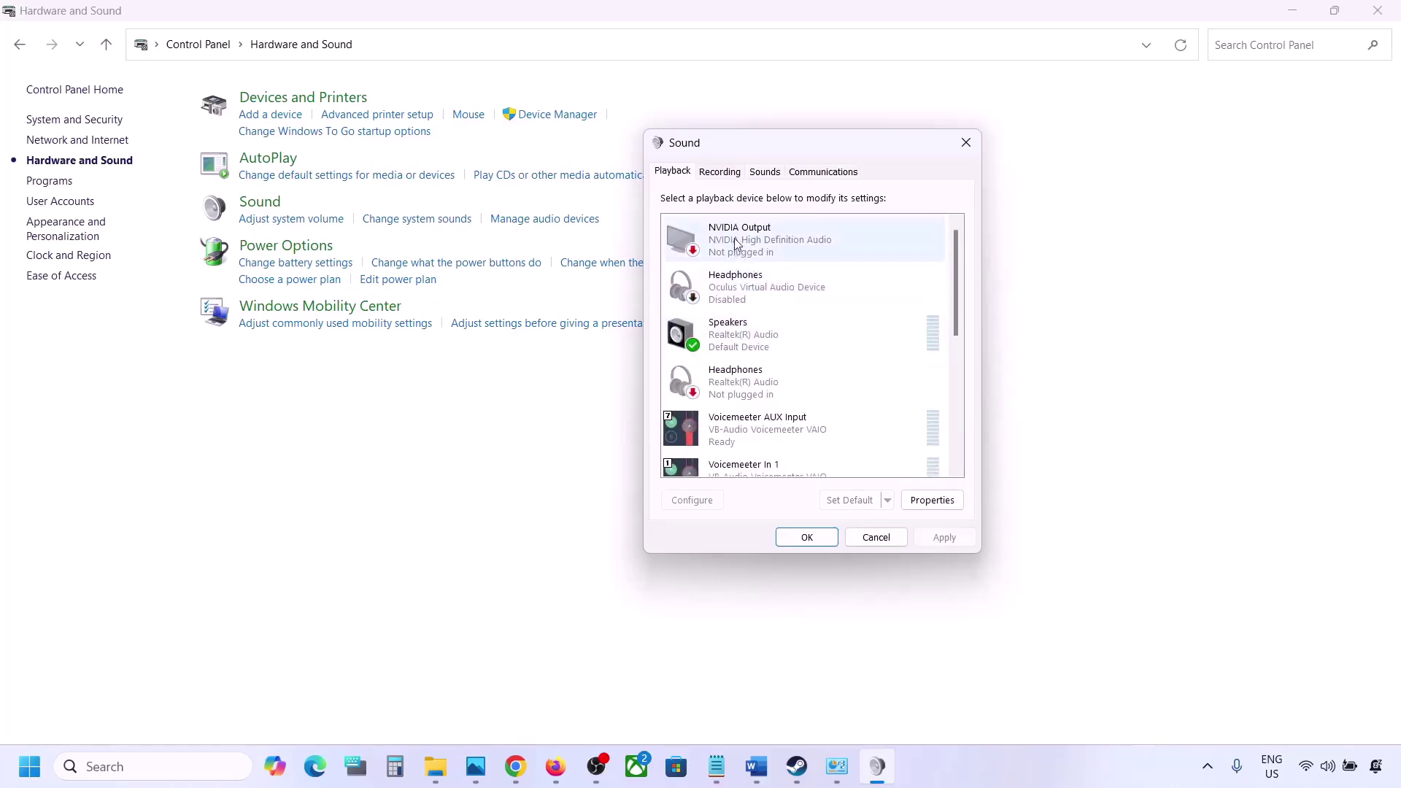
right_click(748, 276)
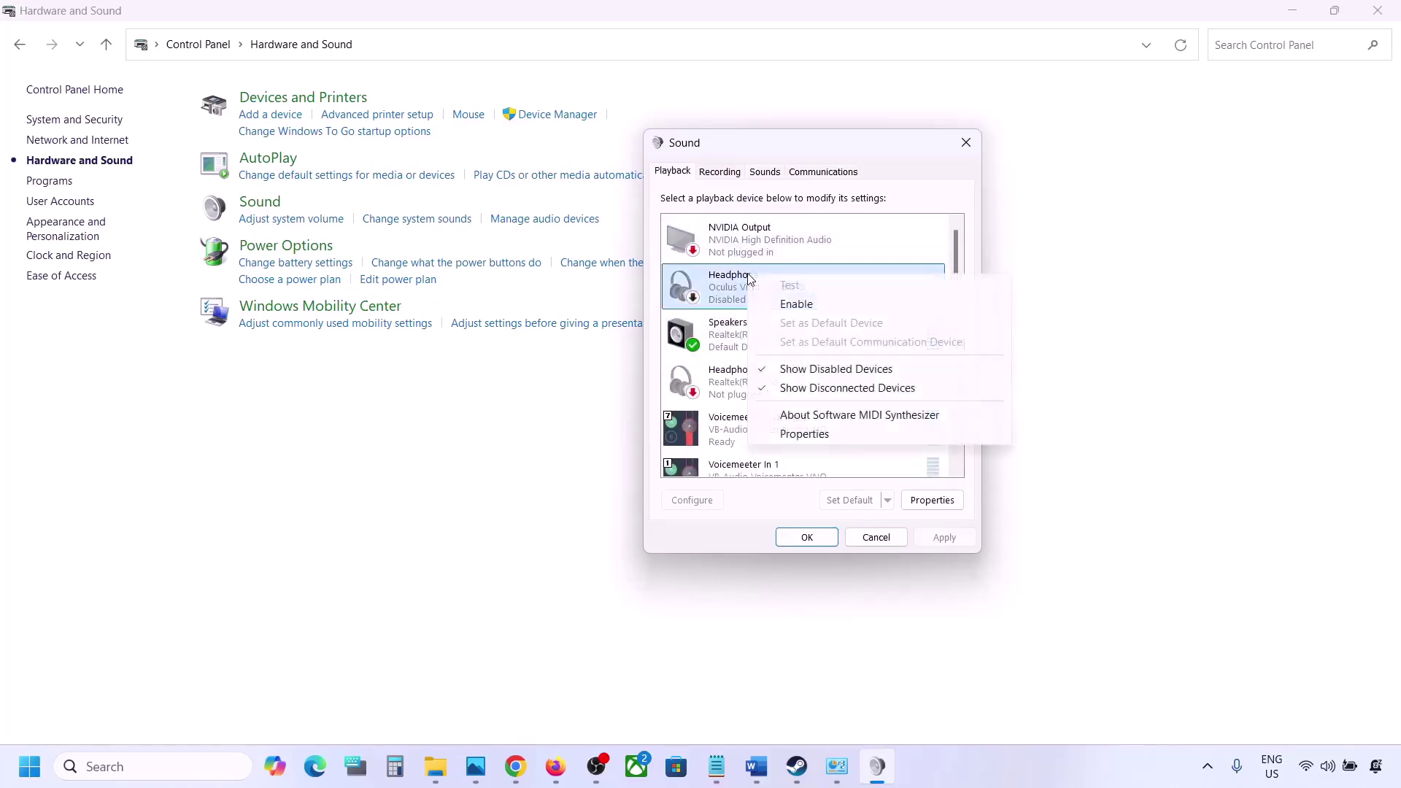
click(793, 305)
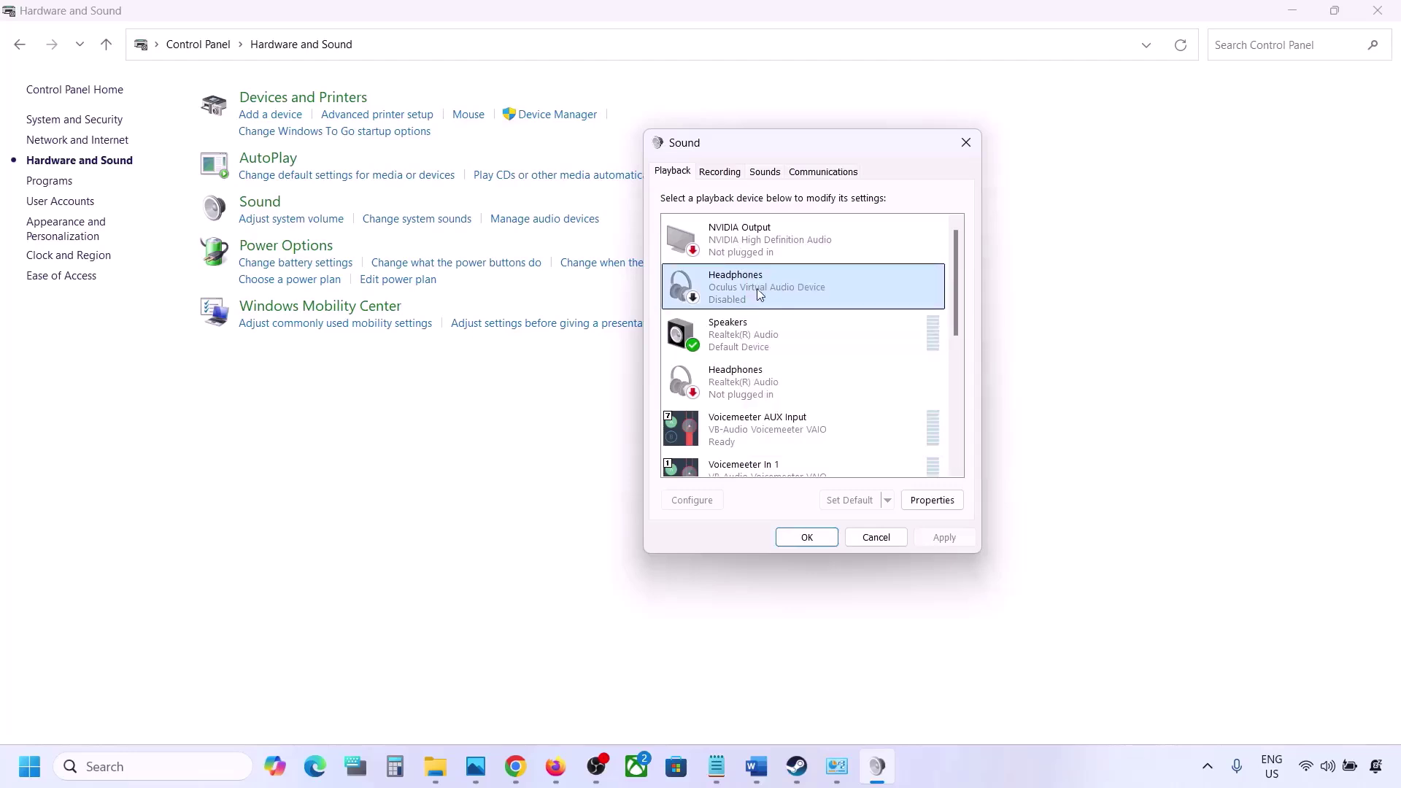
Disable the Voicemeeter AUX Input and Voicemeeter In 1 playback devices.
scroll(749, 314, down, 1)
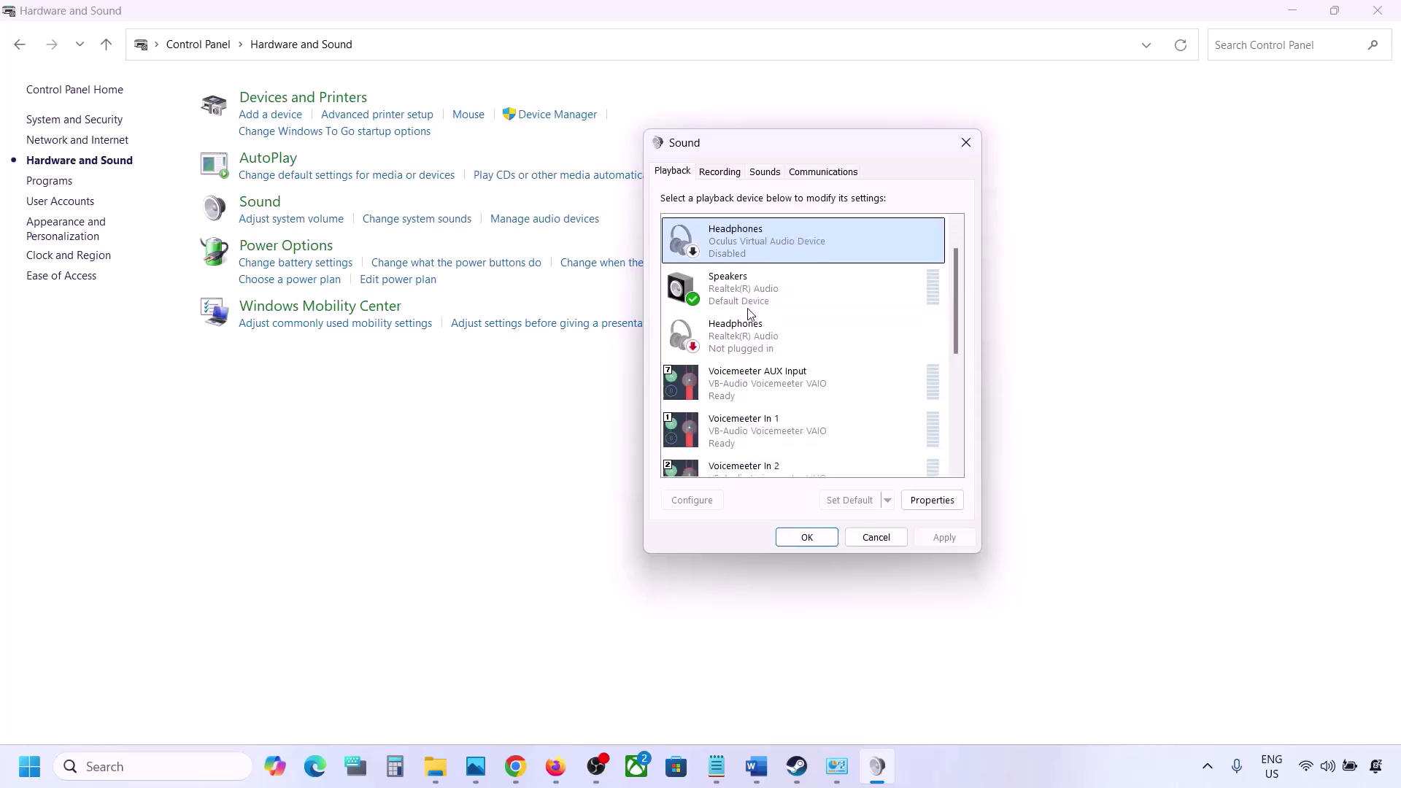
click(740, 336)
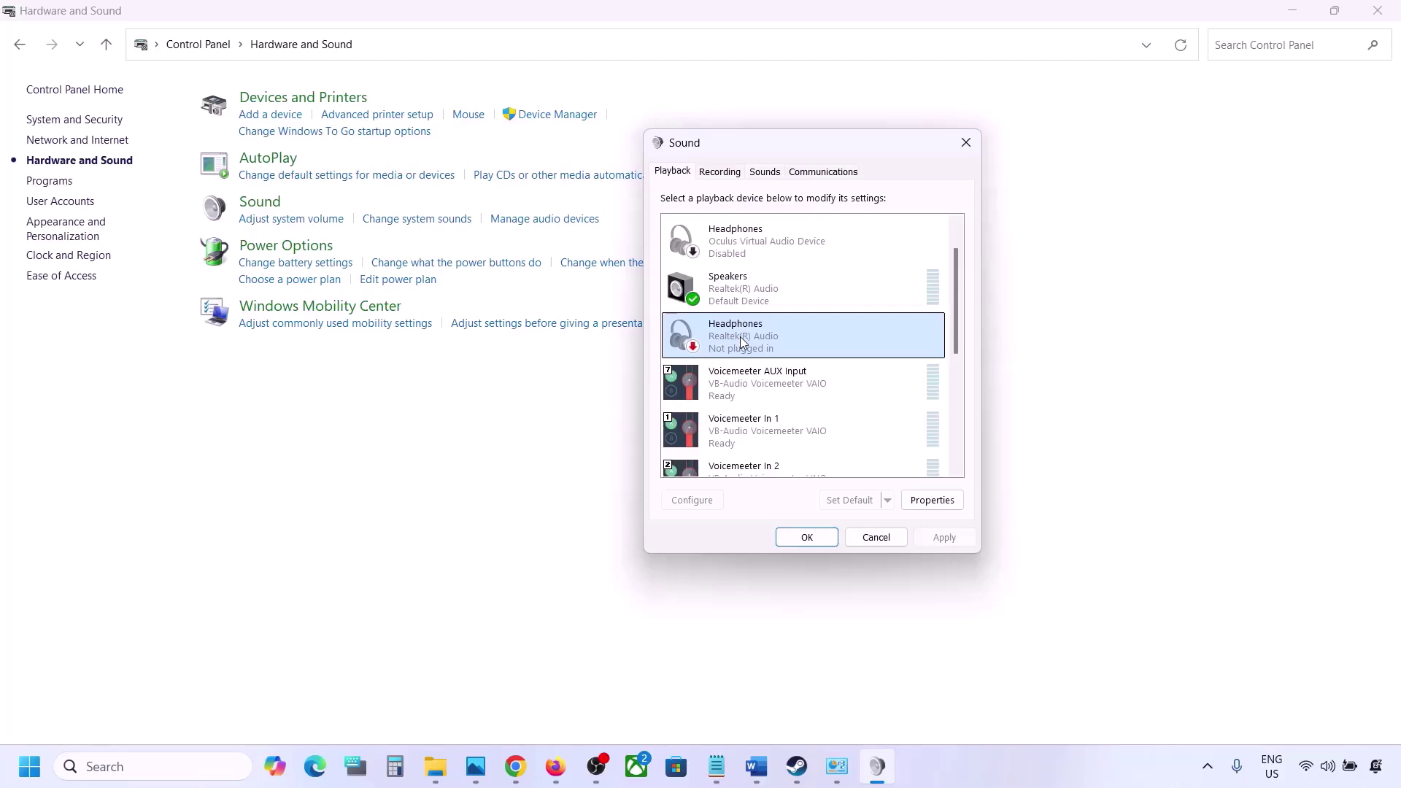
scroll(740, 335, down, 1)
click(755, 348)
right_click(756, 348)
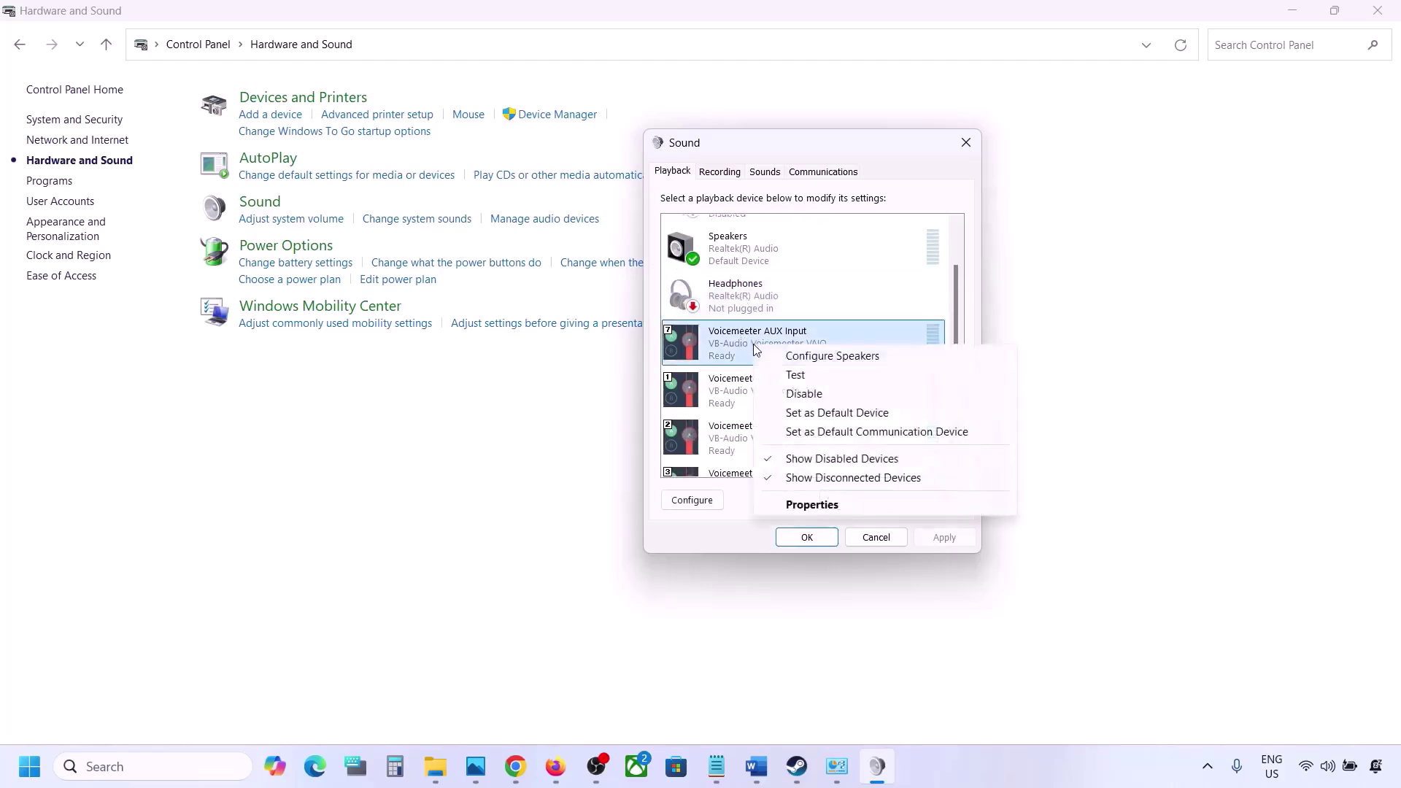
click(799, 392)
right_click(765, 400)
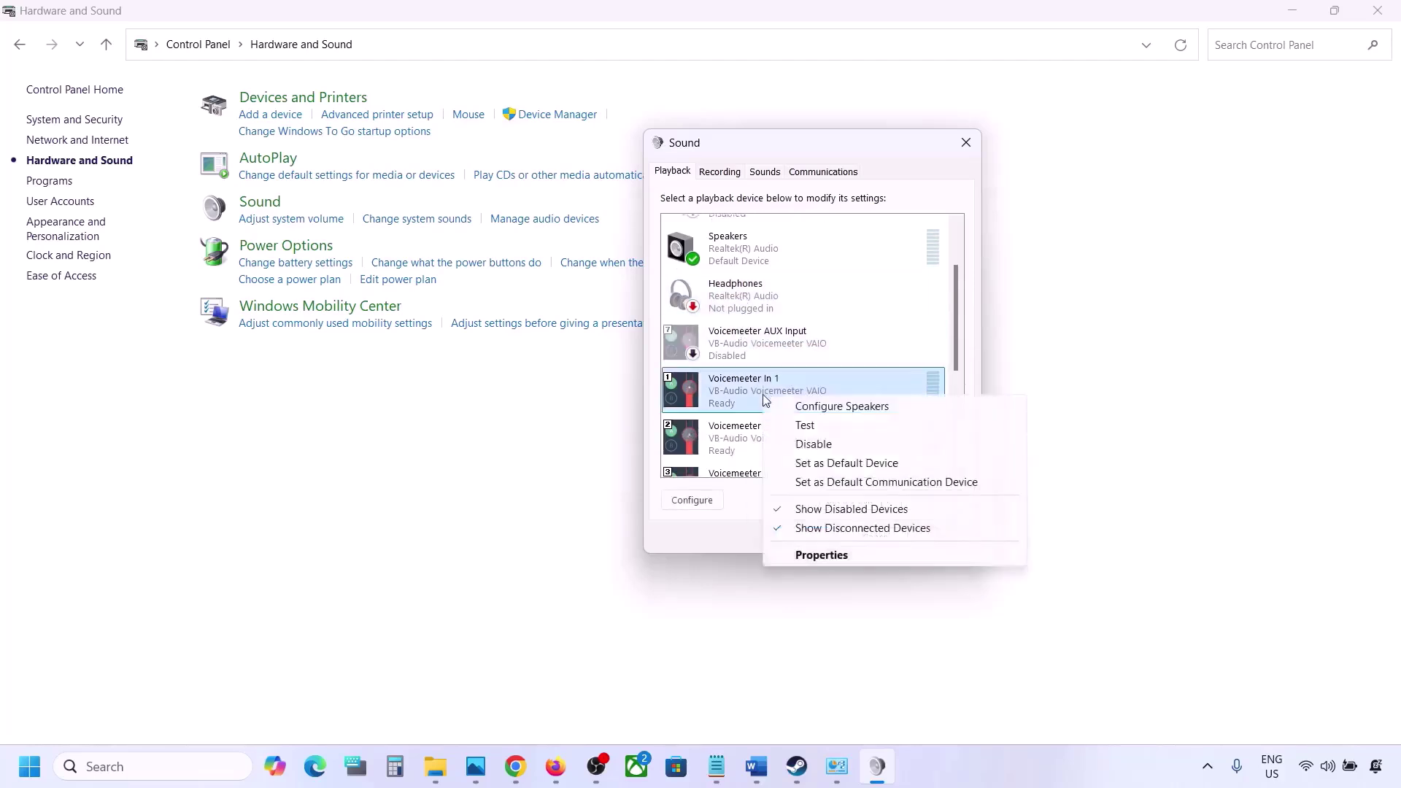
click(820, 446)
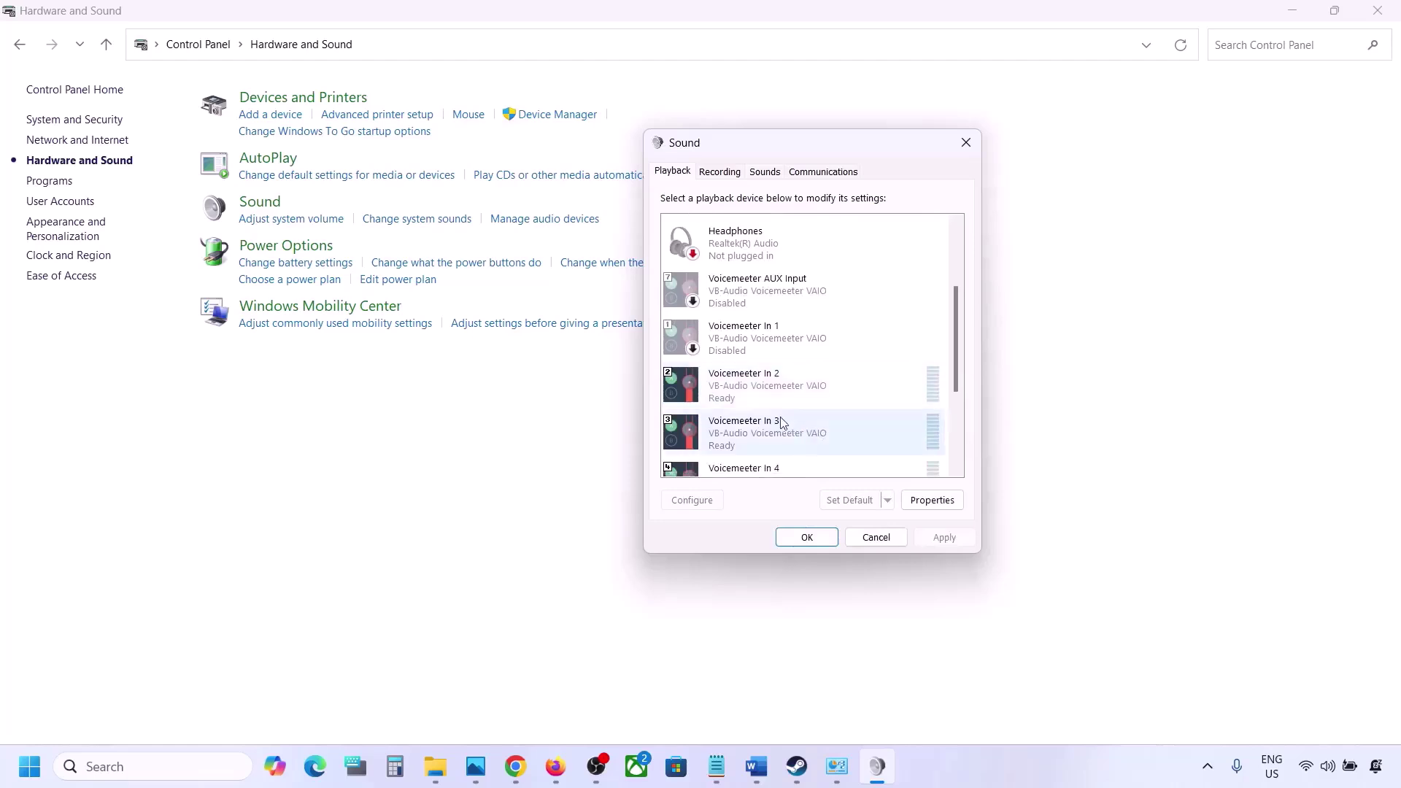
Disable the Voicemeeter In 2 and Voicemeeter In 3 playback devices.
right_click(767, 399)
click(817, 447)
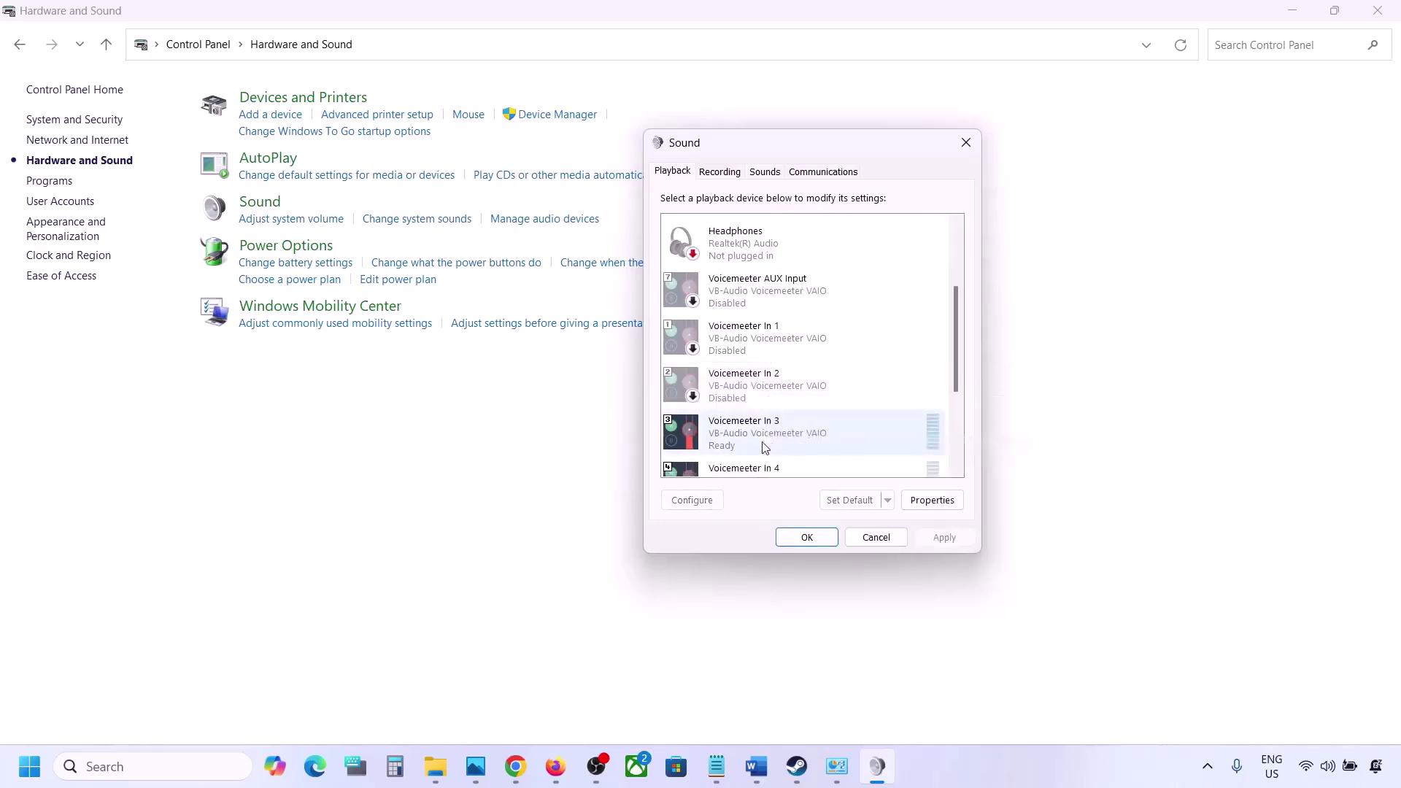
right_click(755, 442)
click(802, 489)
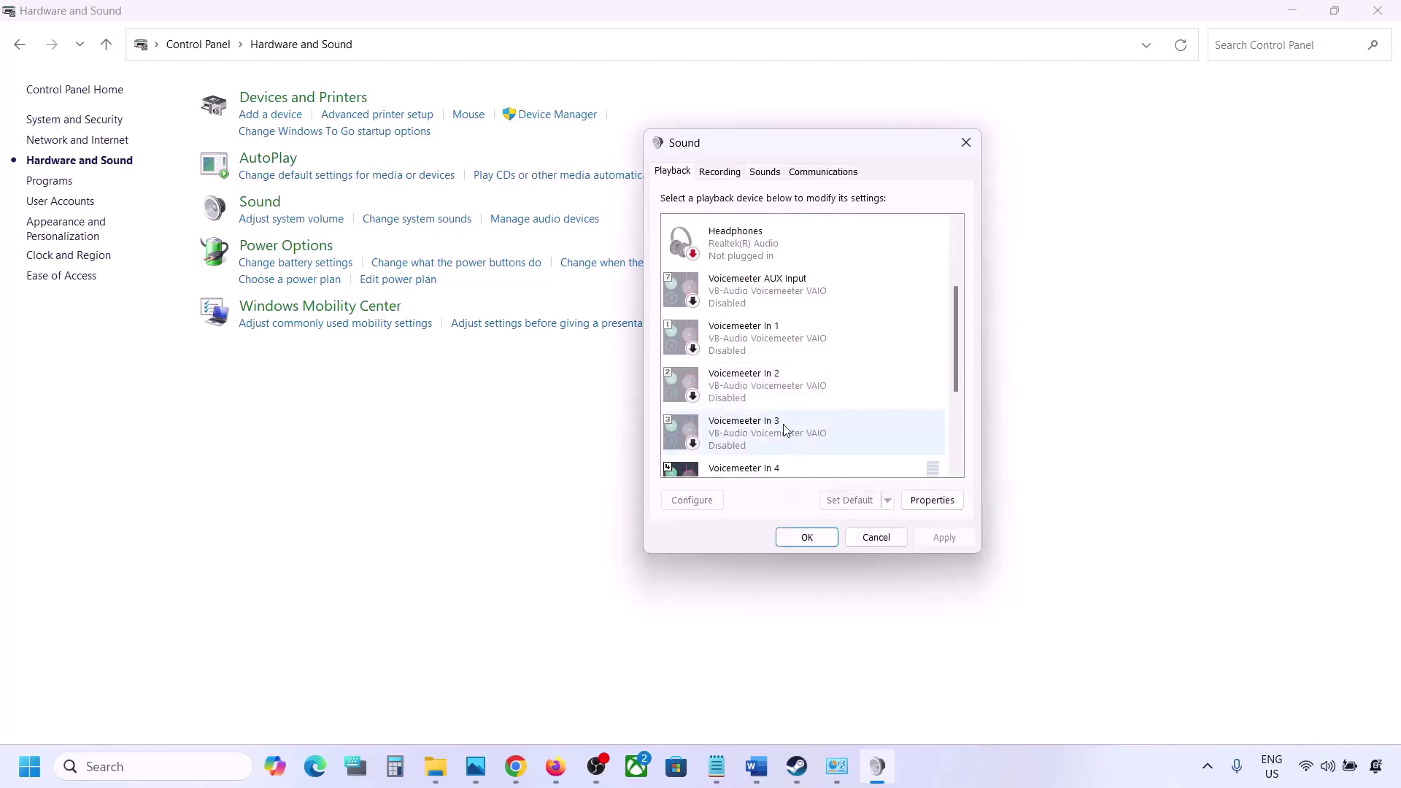
Disable the Voicemeeter Input and Voicemeeter In 5 playback devices.
scroll(784, 431, down, 3)
right_click(748, 407)
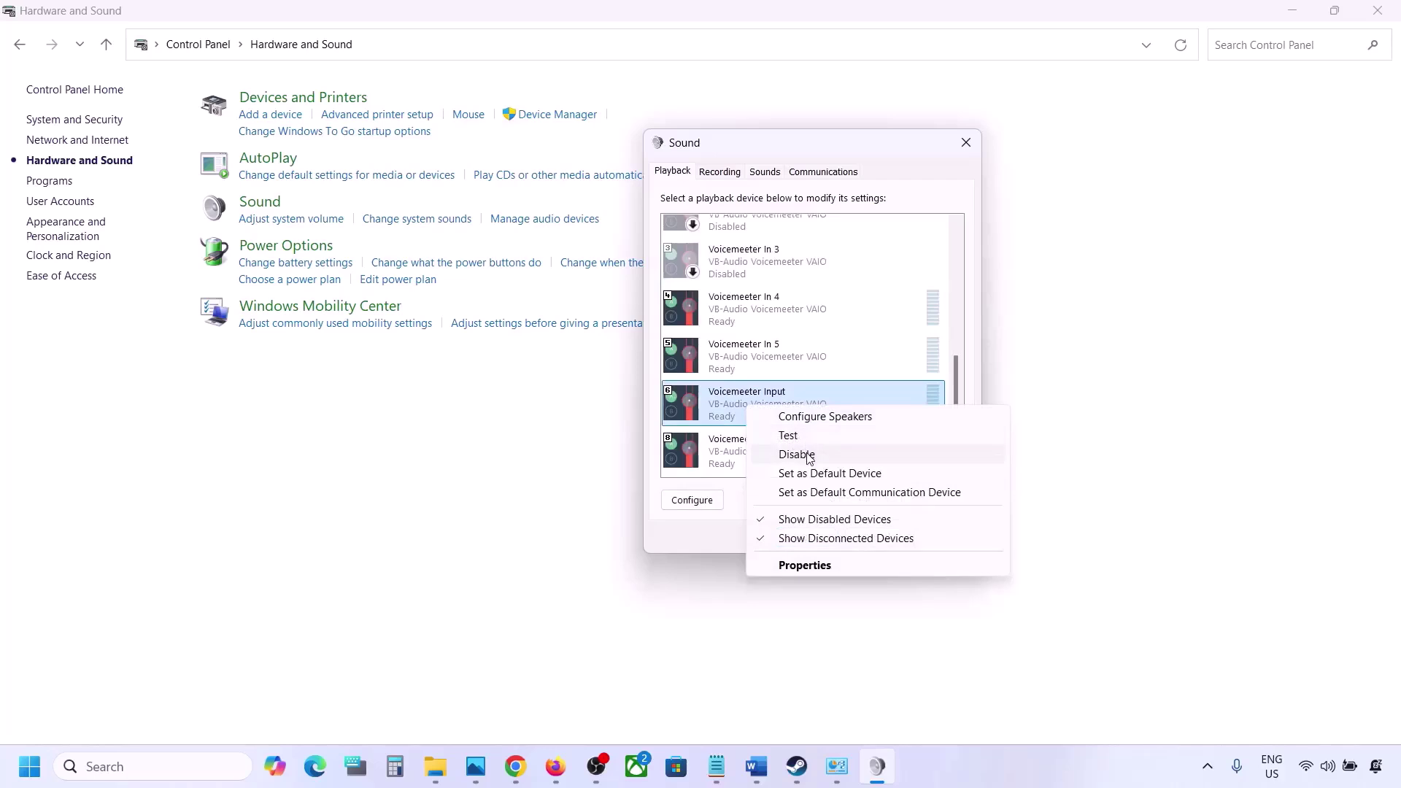
click(799, 453)
click(801, 464)
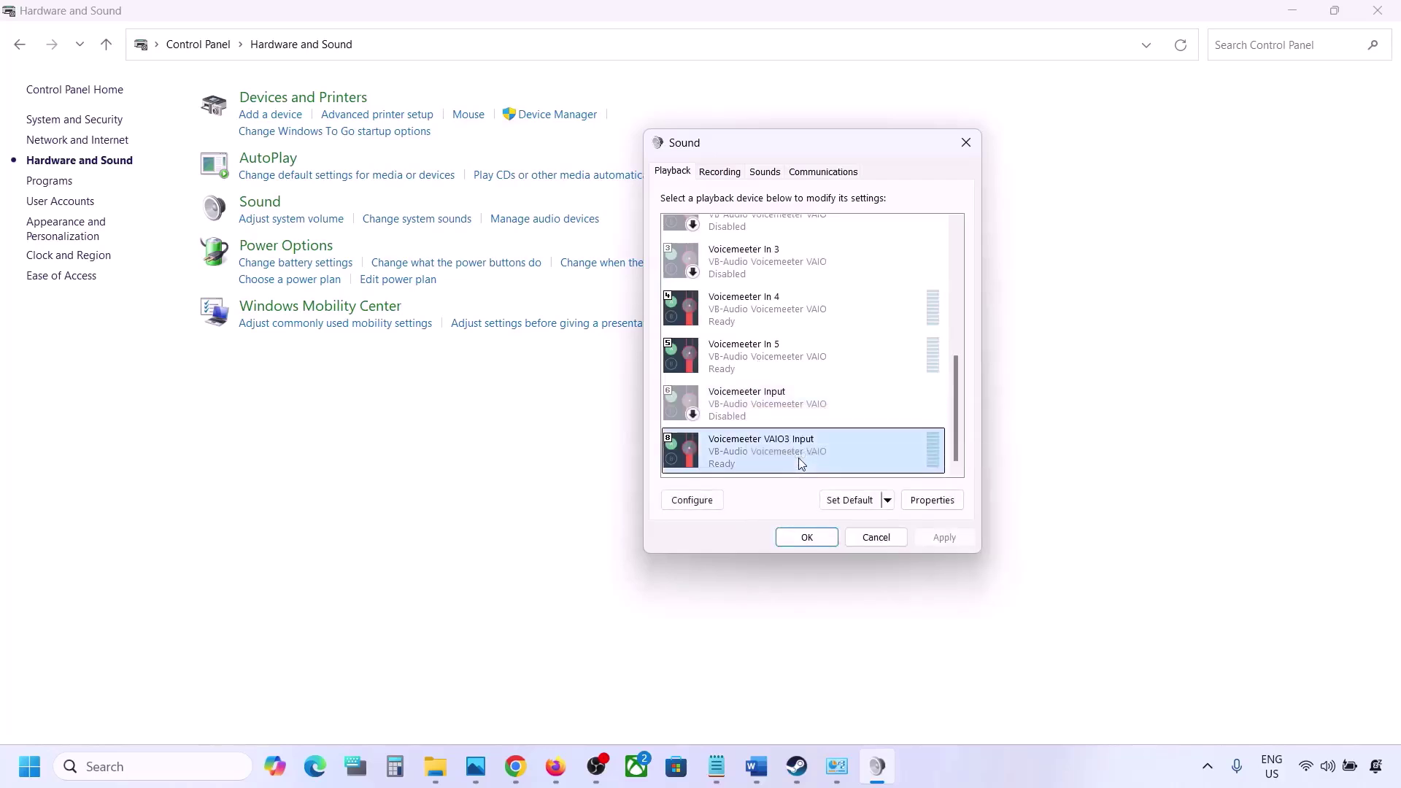
right_click(734, 363)
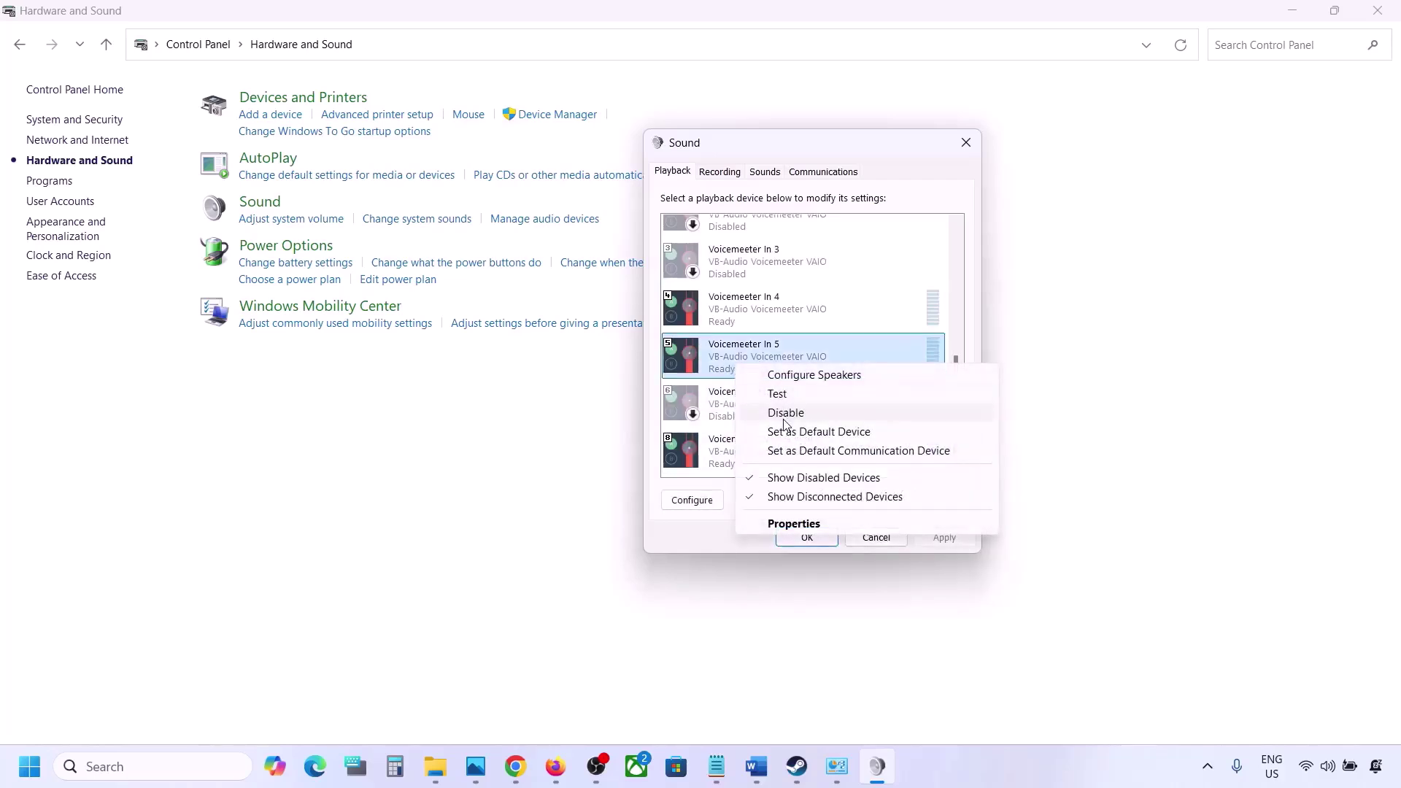
click(784, 413)
Disable the Voicemeeter In 4 and Voicemeeter VAIO3 Input playback devices, and select the default Realtek Speakers.
right_click(744, 313)
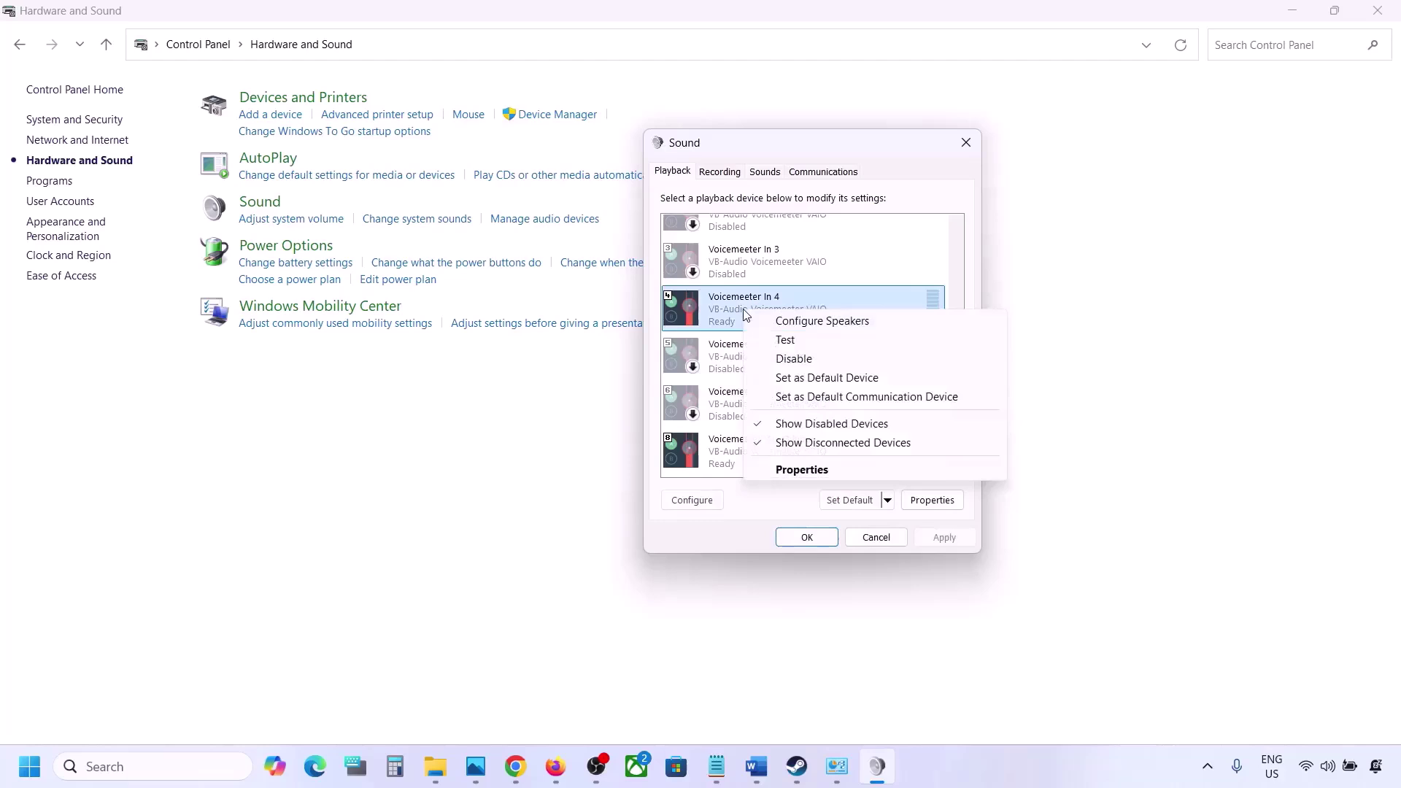
click(785, 358)
click(742, 448)
right_click(742, 448)
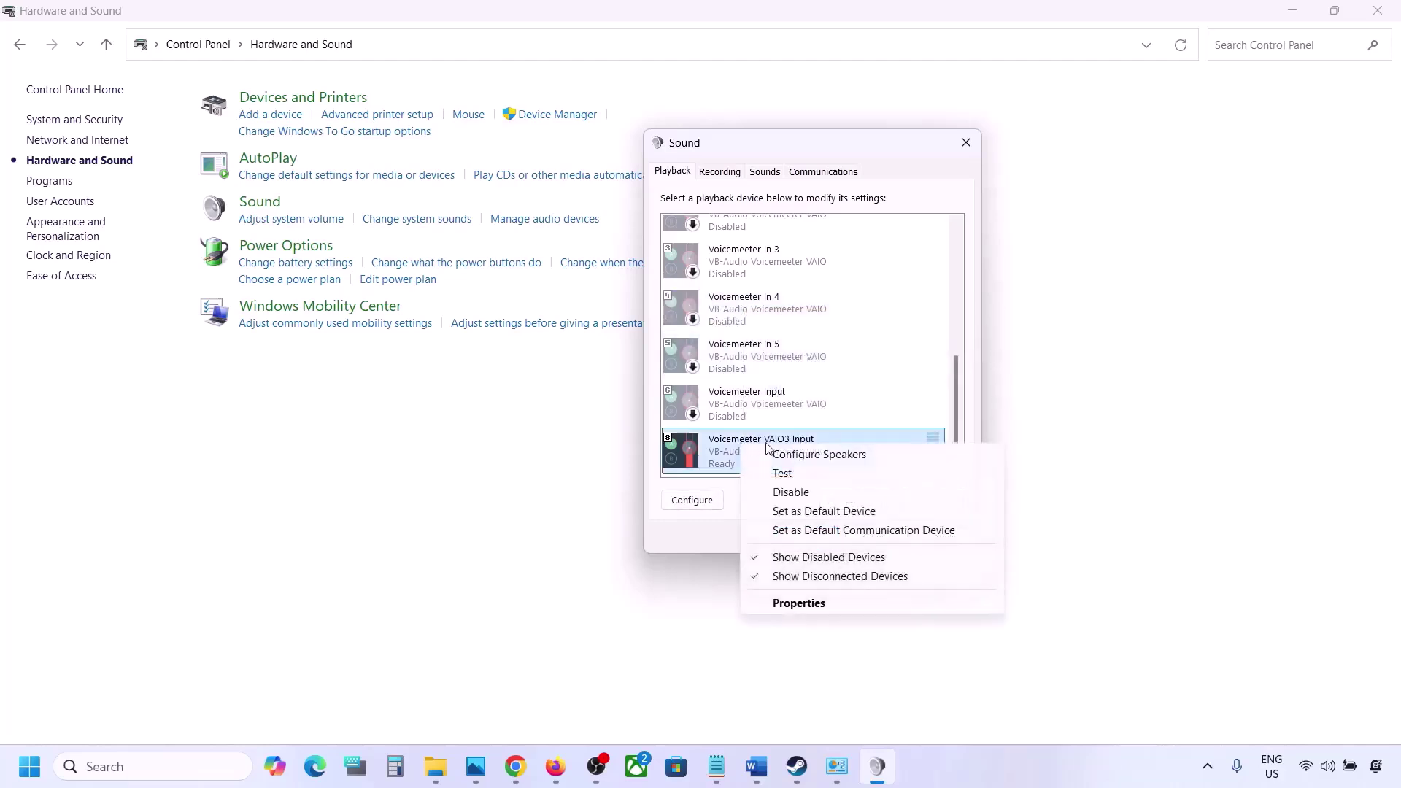
click(788, 490)
scroll(751, 311, up, 5)
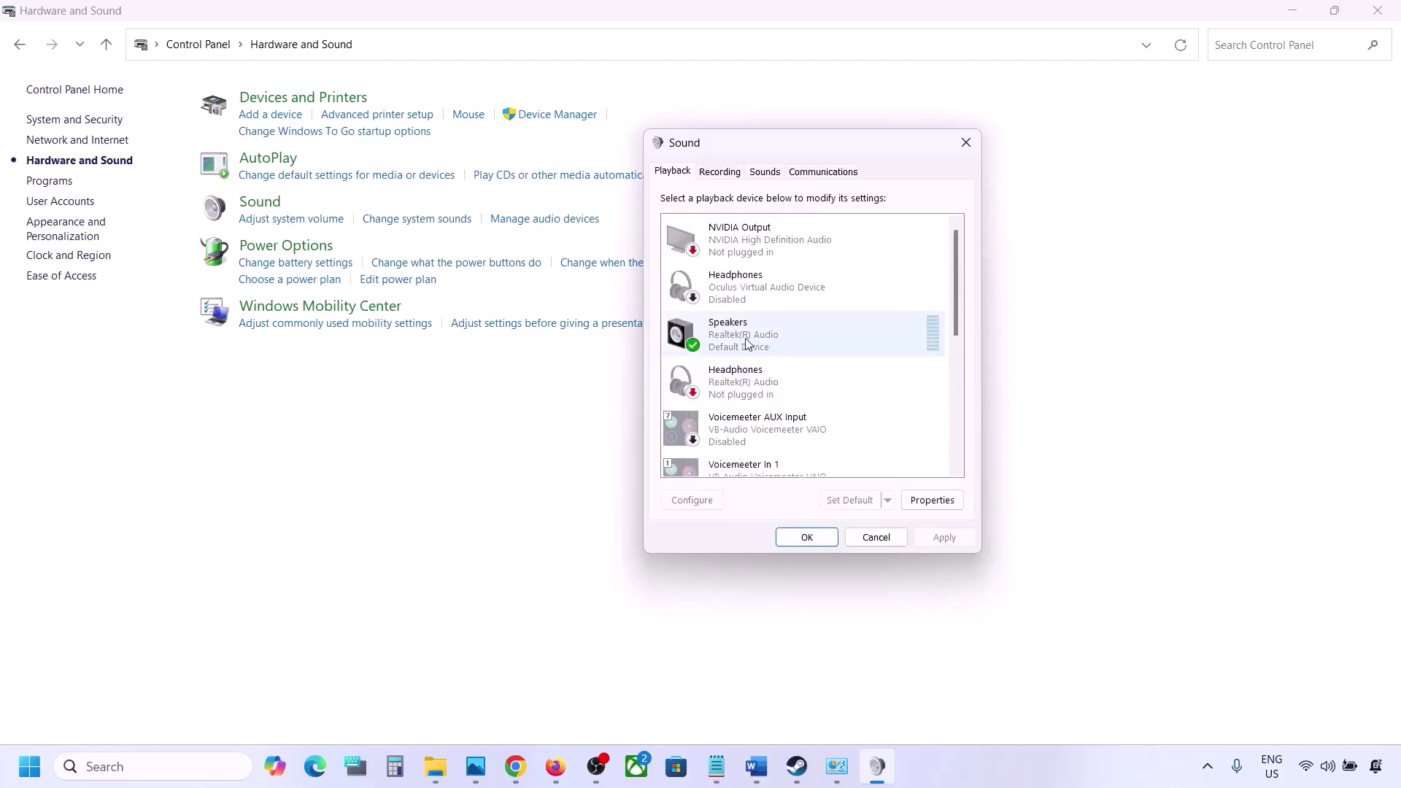
click(773, 336)
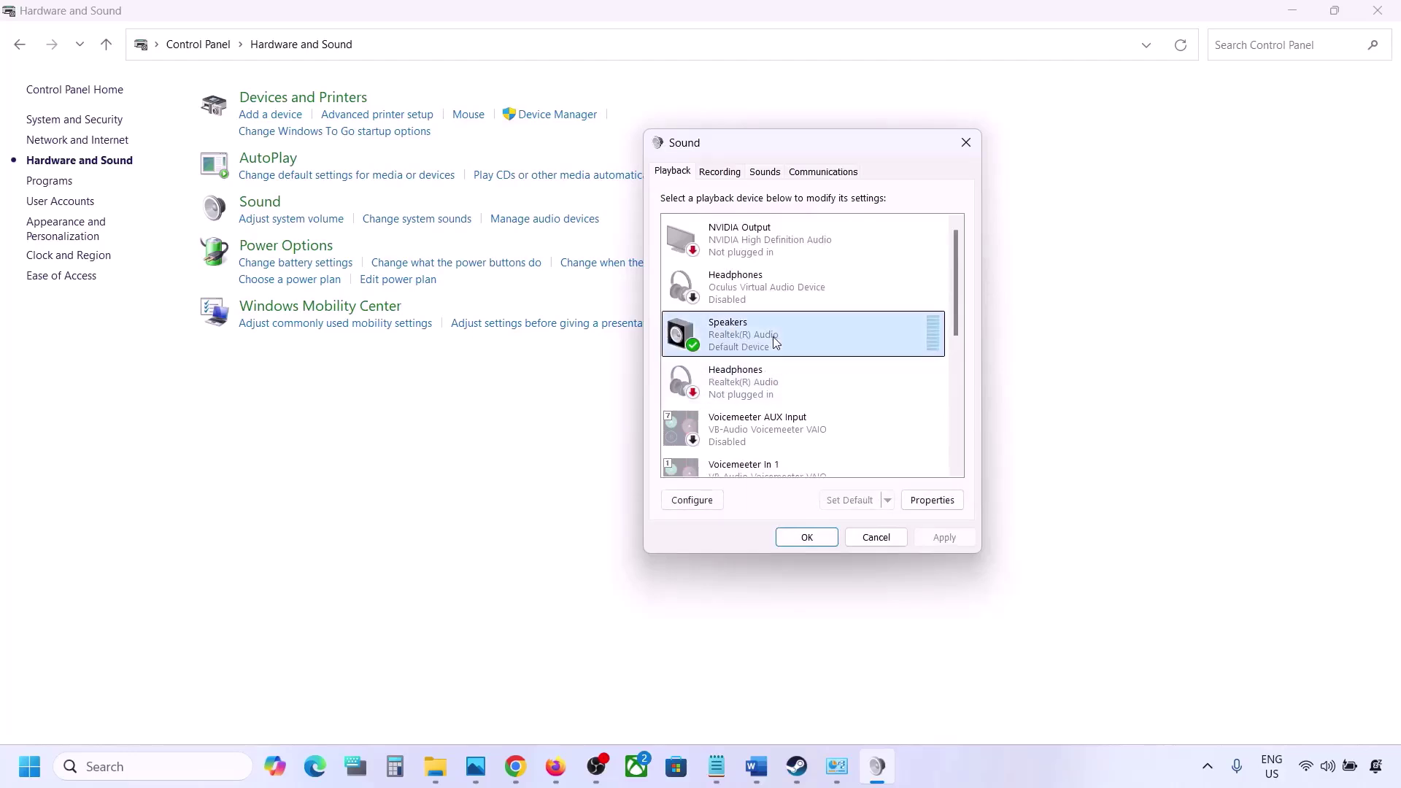
Examine the options of the default Realtek Speakers and compare the lists of playback and recording devices.
right_click(773, 336)
click(737, 350)
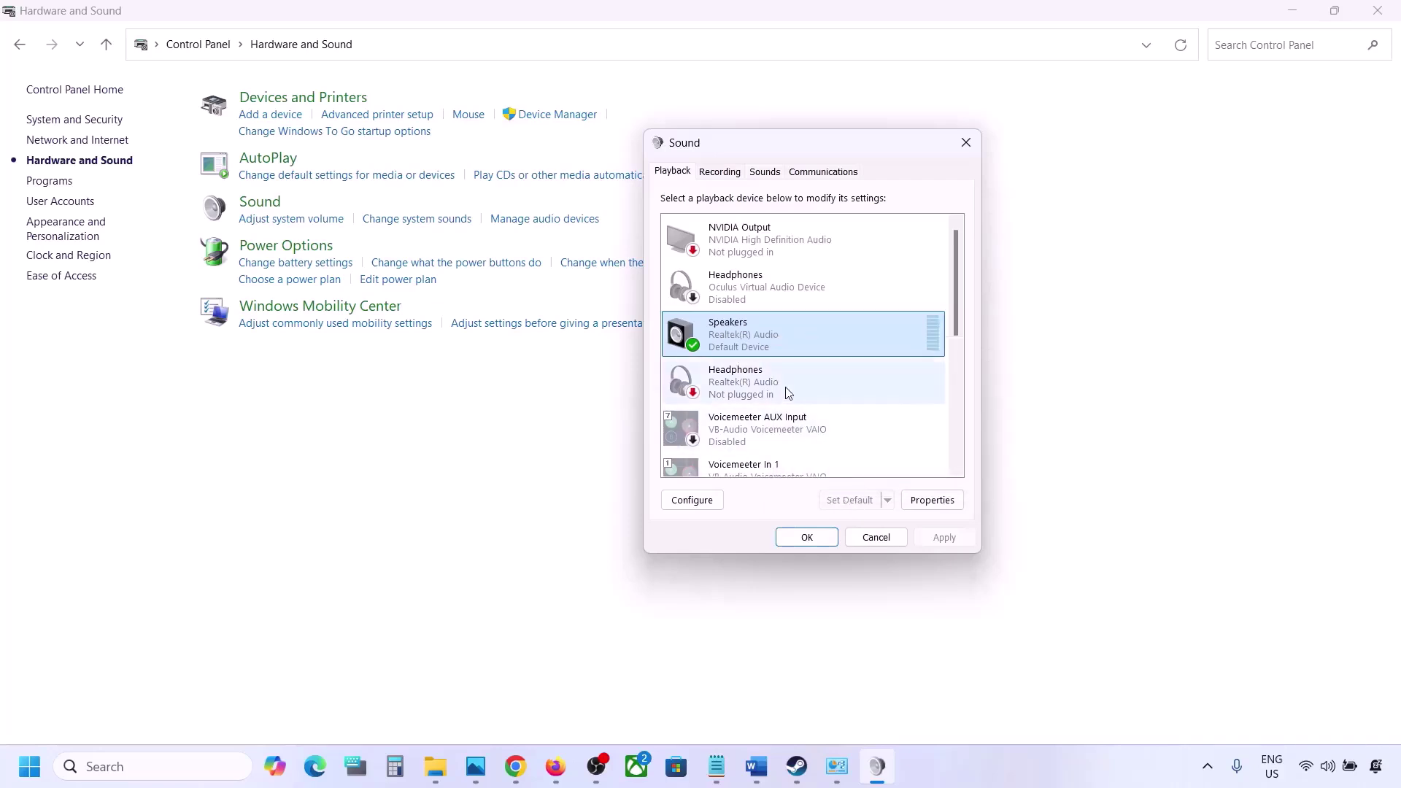
click(720, 172)
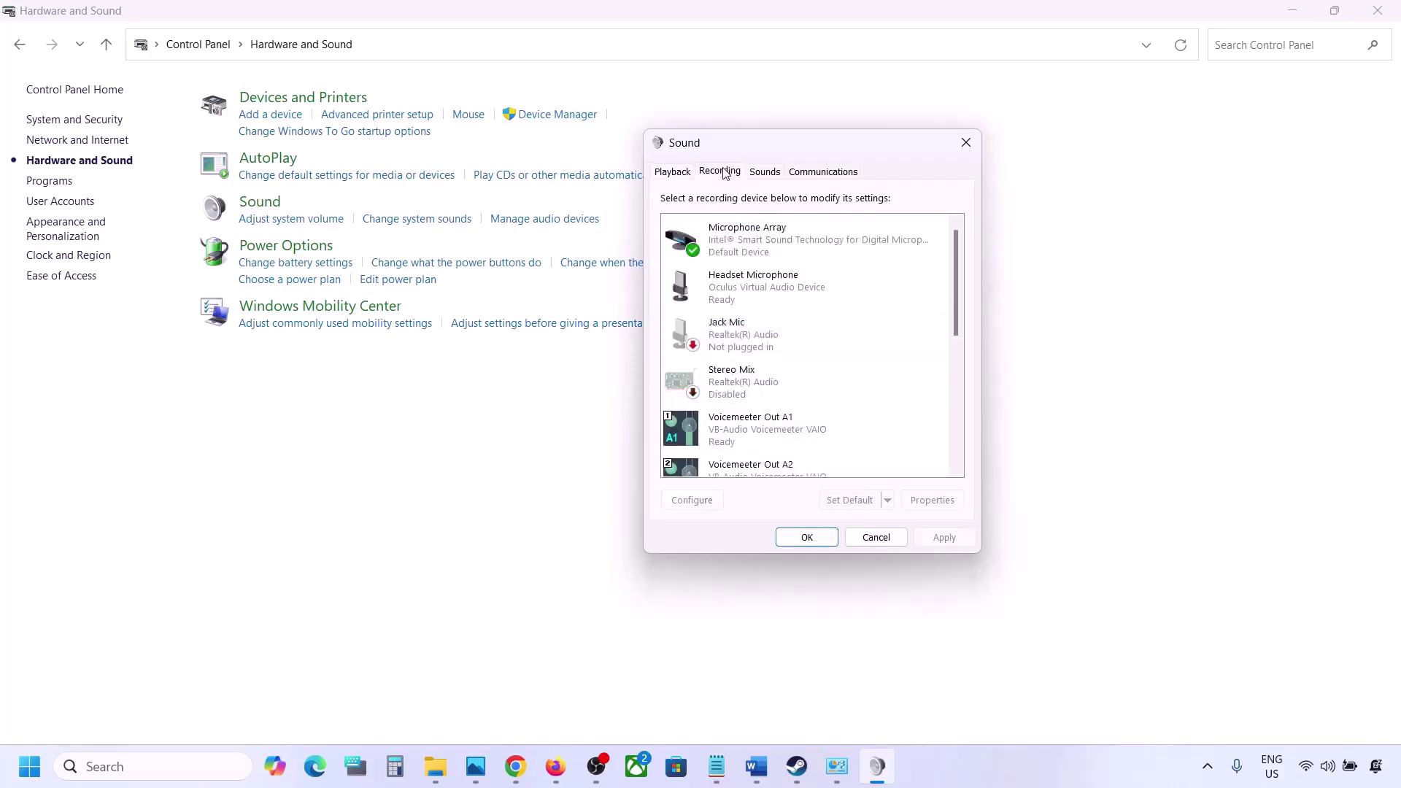
scroll(779, 372, down, 5)
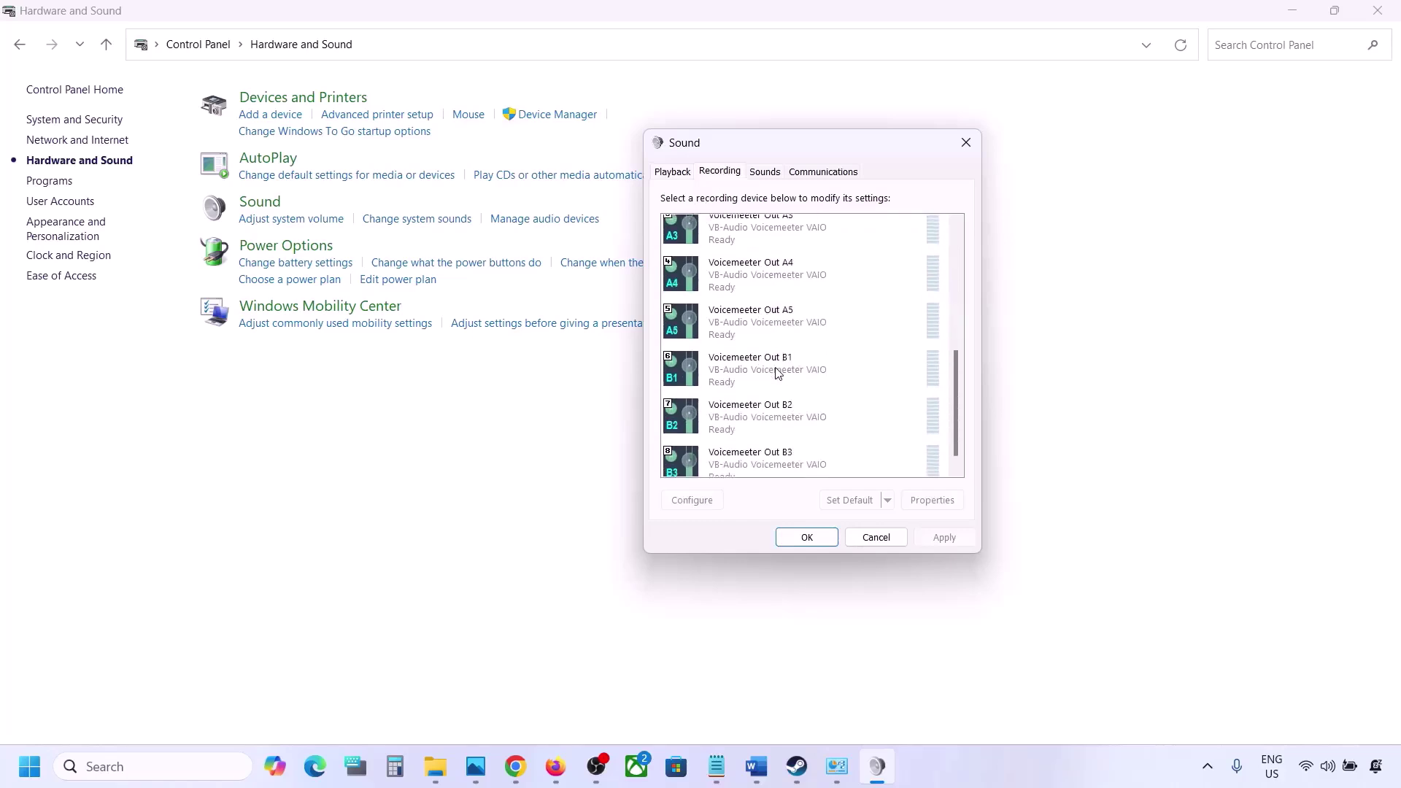
scroll(777, 371, up, 5)
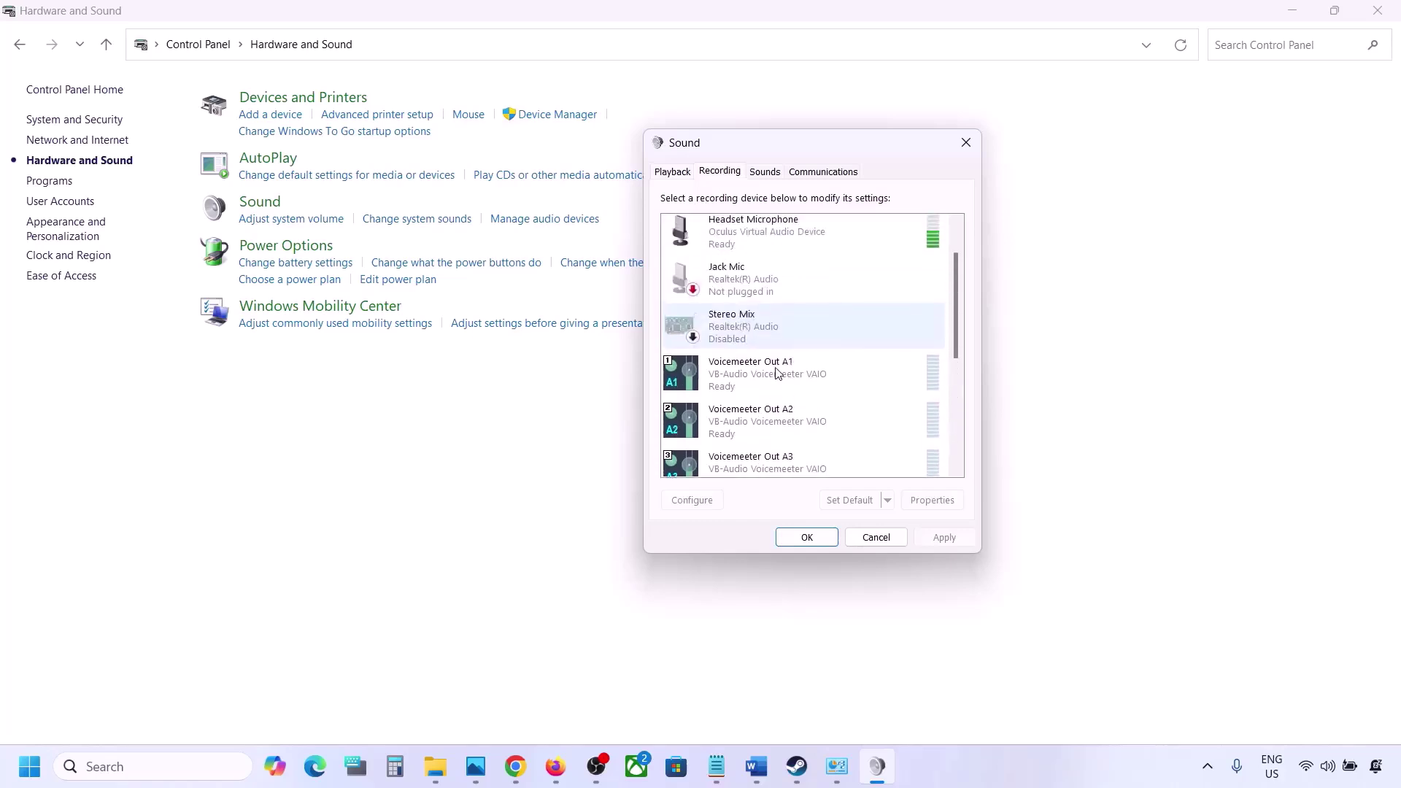
click(659, 173)
click(720, 172)
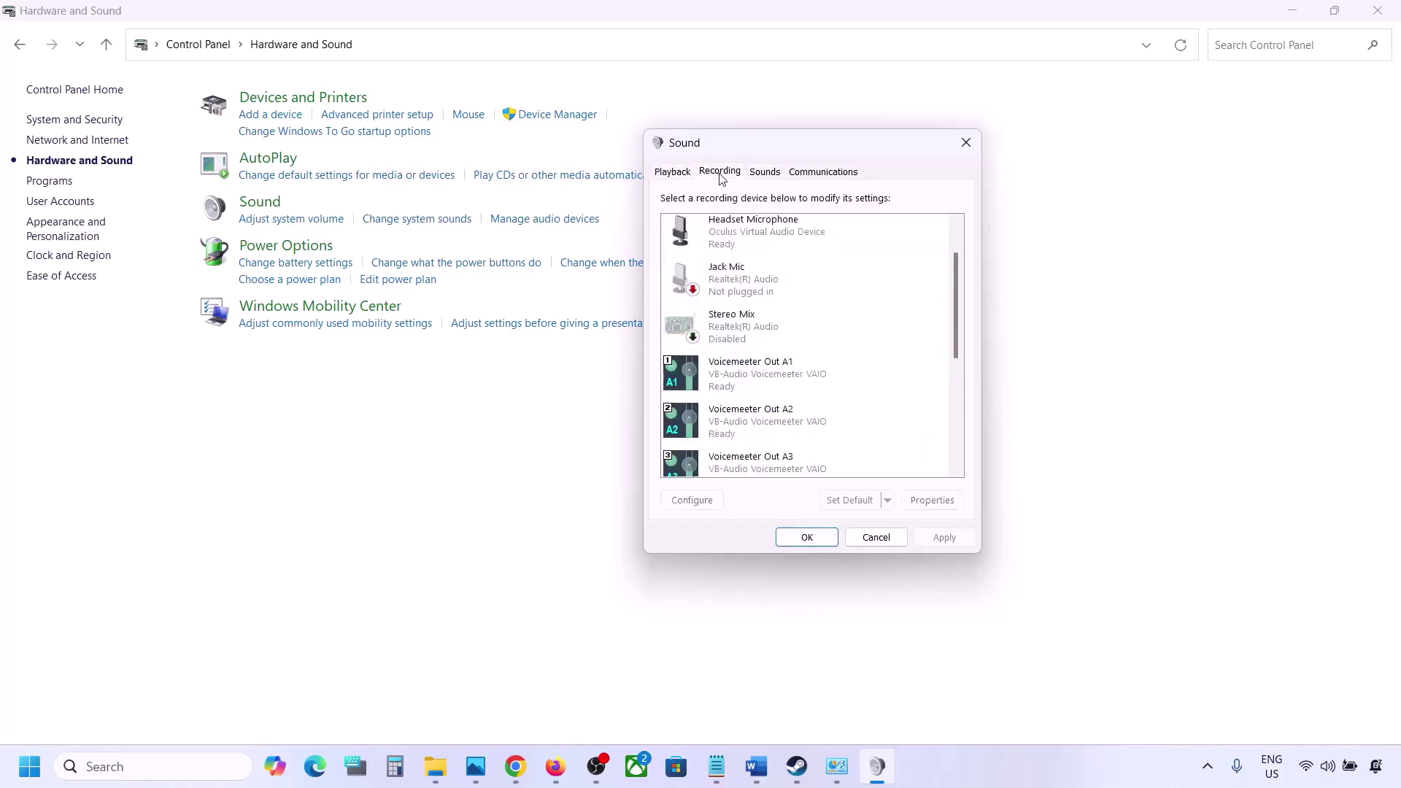
scroll(781, 354, up, 1)
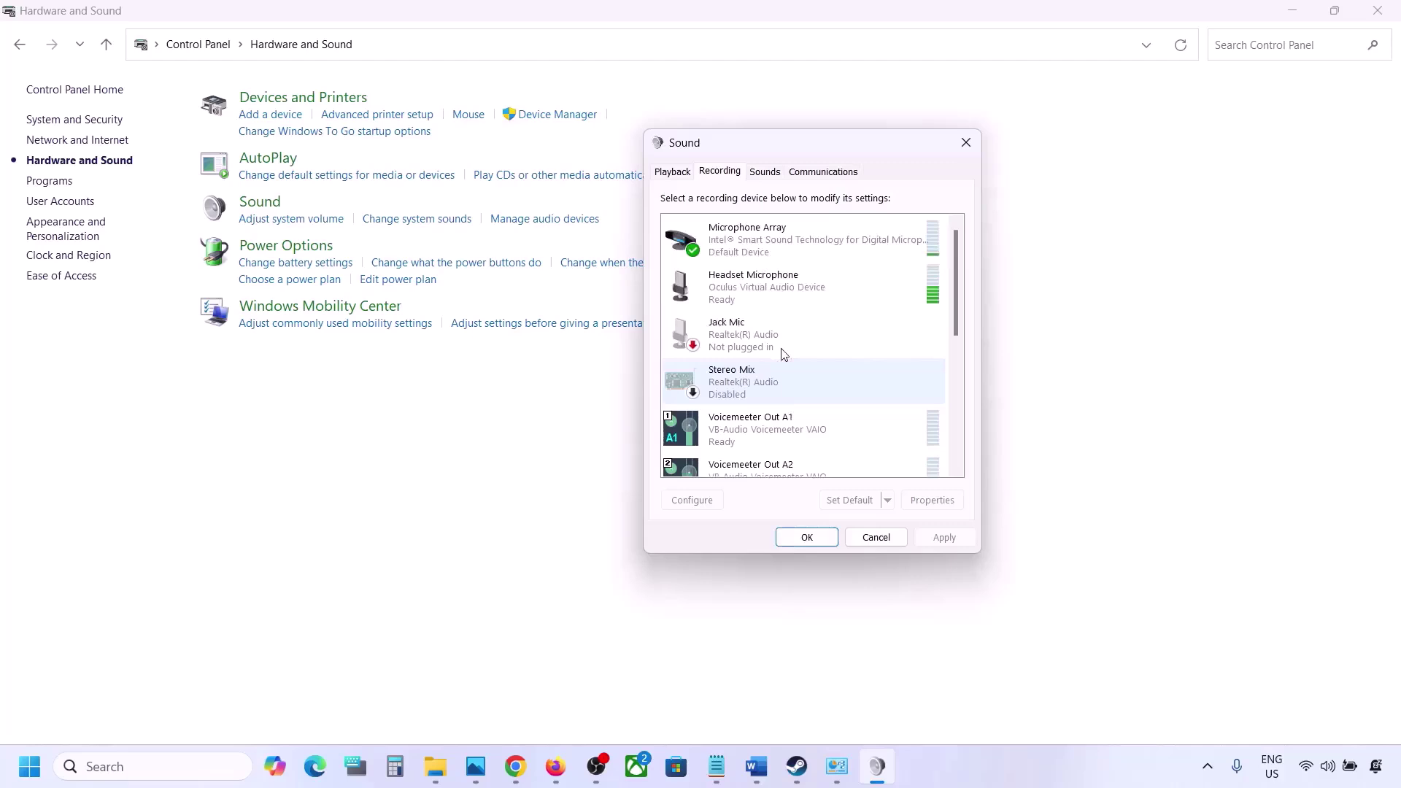
click(671, 178)
click(720, 174)
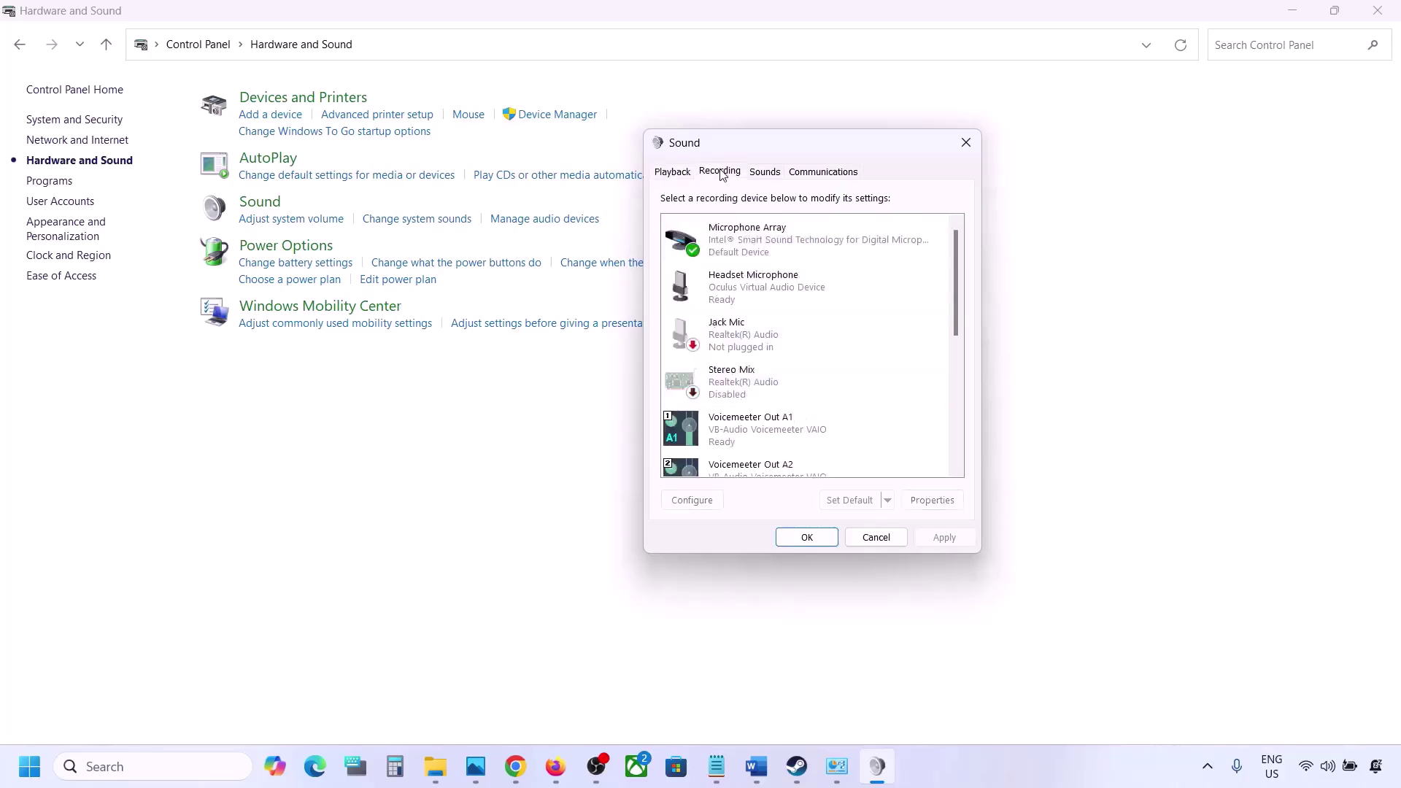
Try to disable the Oculus Headset Microphone recording device, and close the Sound dialog after returning to the playback devices.
click(739, 292)
right_click(738, 291)
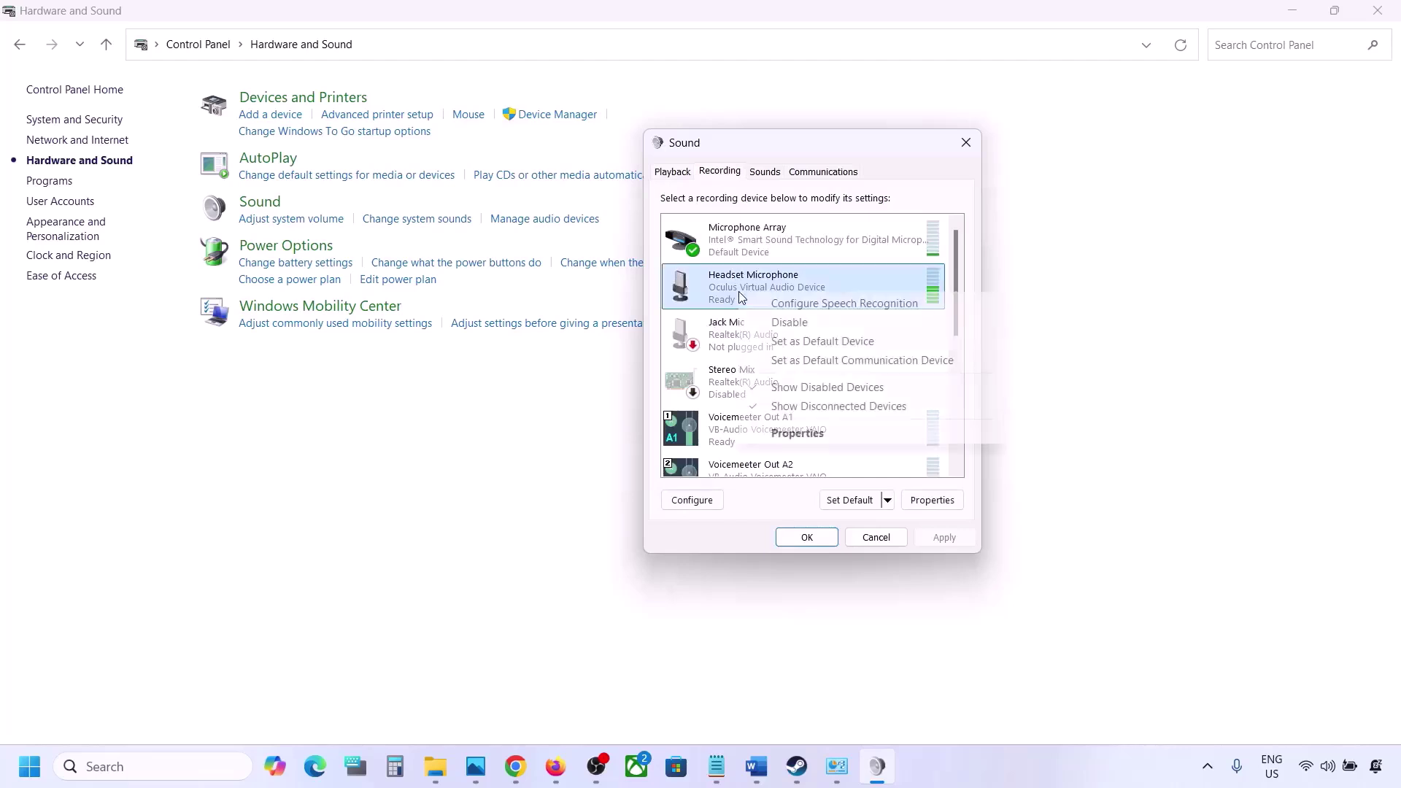
click(791, 324)
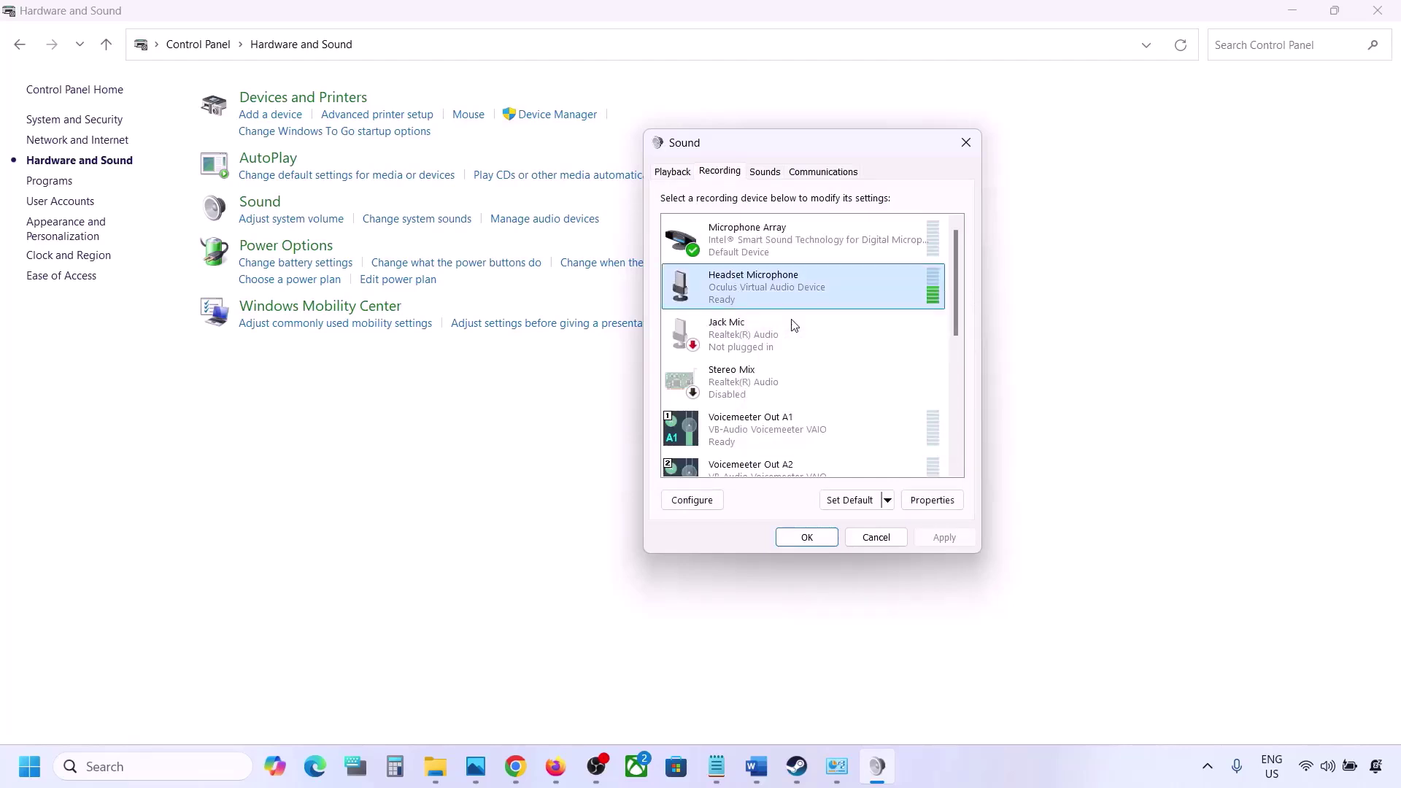
click(671, 171)
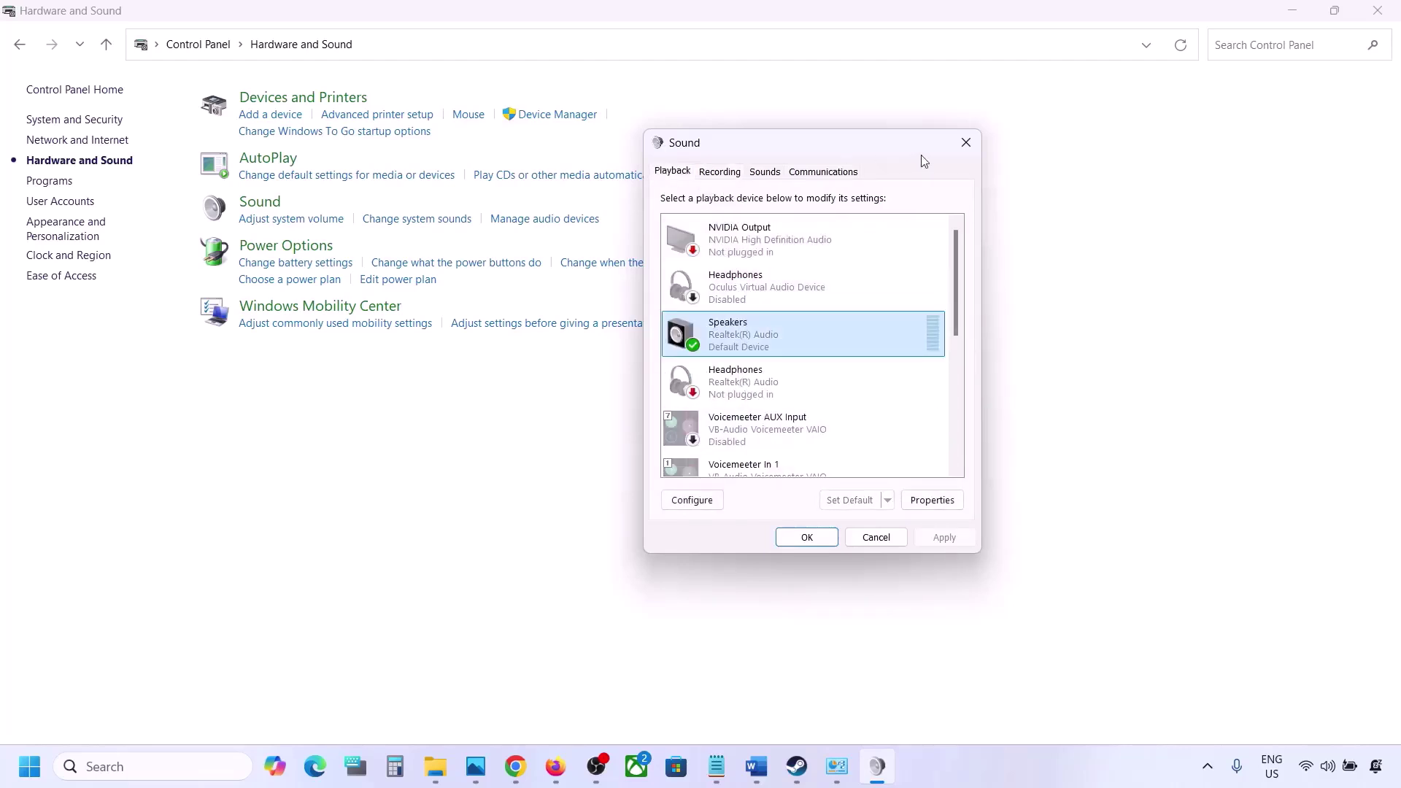
click(965, 142)
Open Device Manager and expand the Sound, video and game controllers category.
right_click(29, 779)
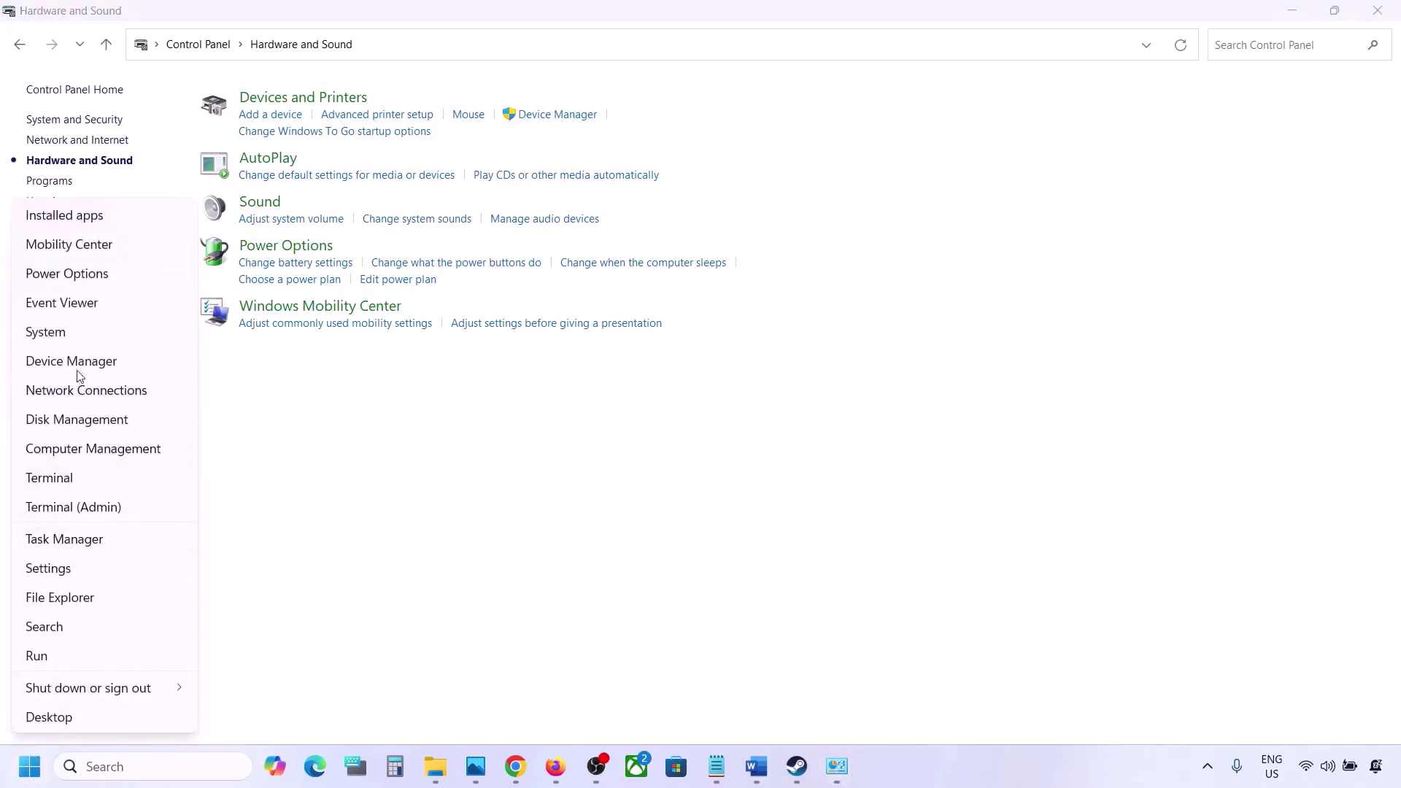
click(75, 361)
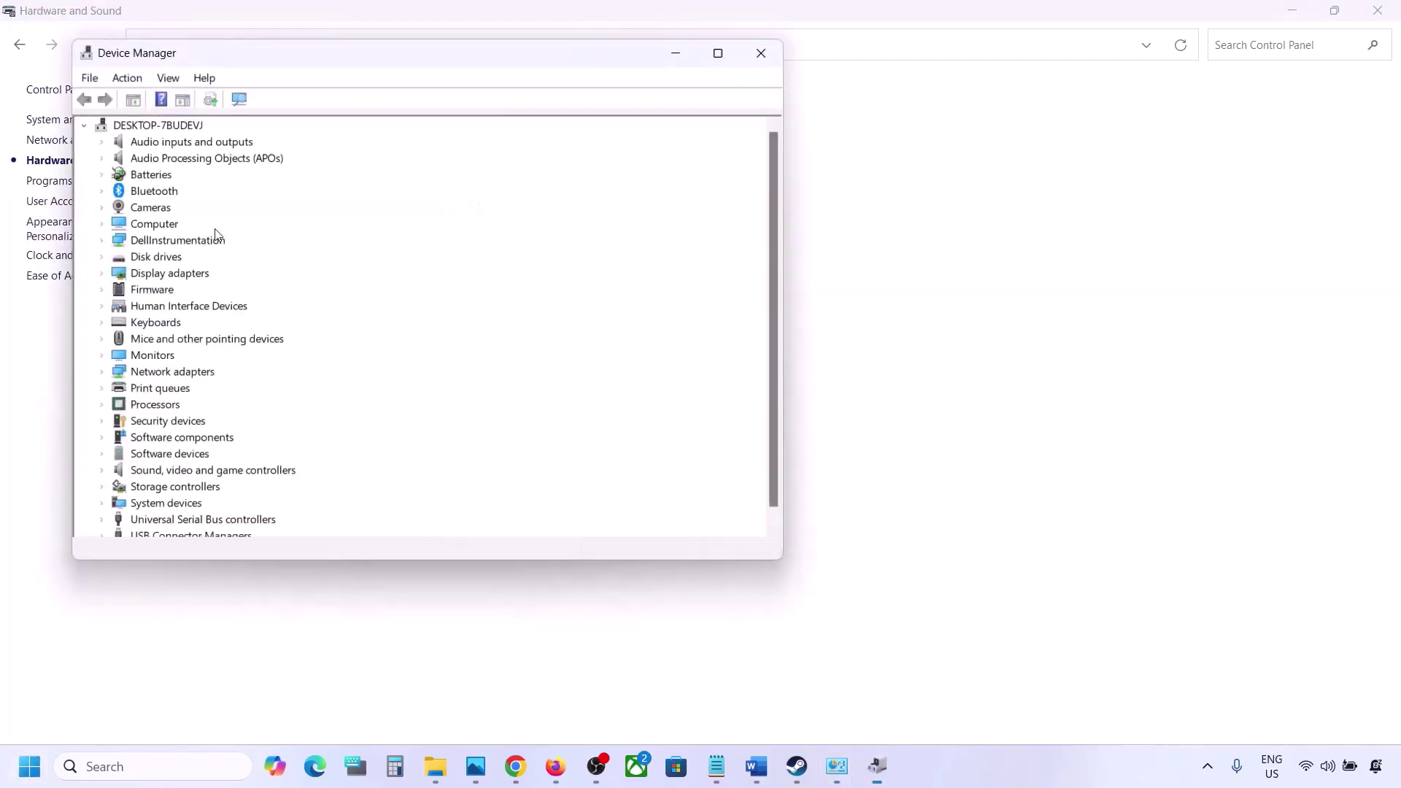
scroll(201, 350, down, 1)
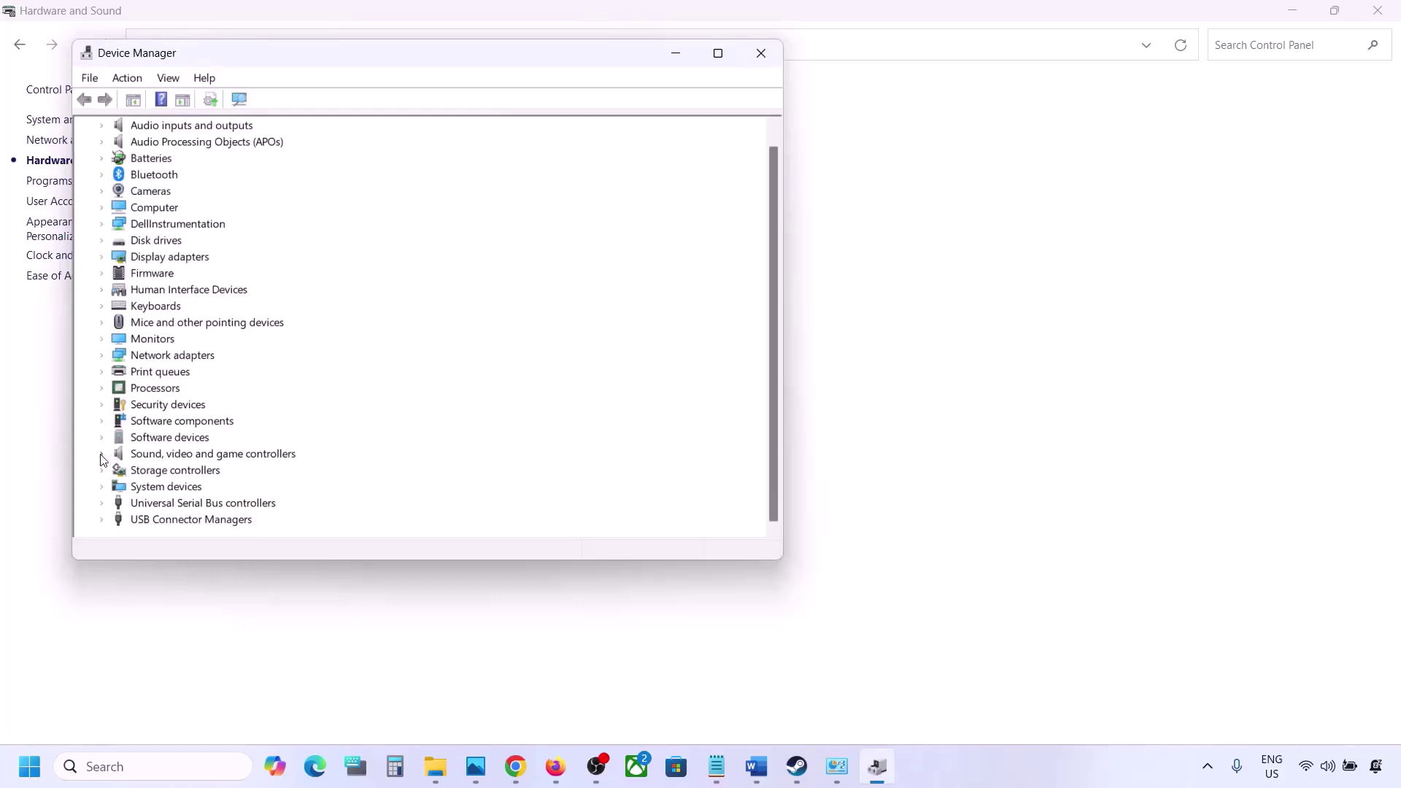
click(101, 455)
scroll(182, 440, down, 2)
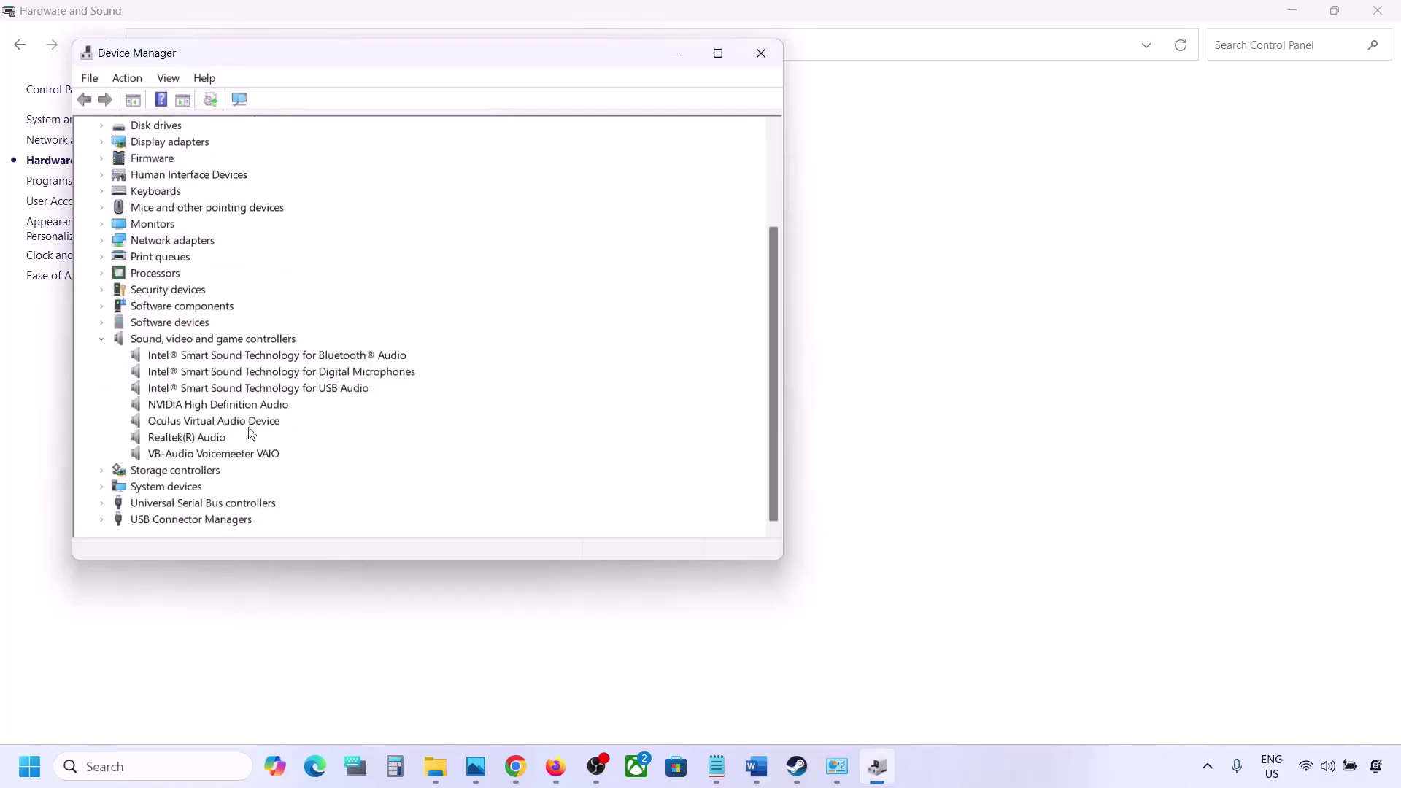
Disable the VB-Audio Voicemeeter VAIO device and confirm the disabling.
click(192, 438)
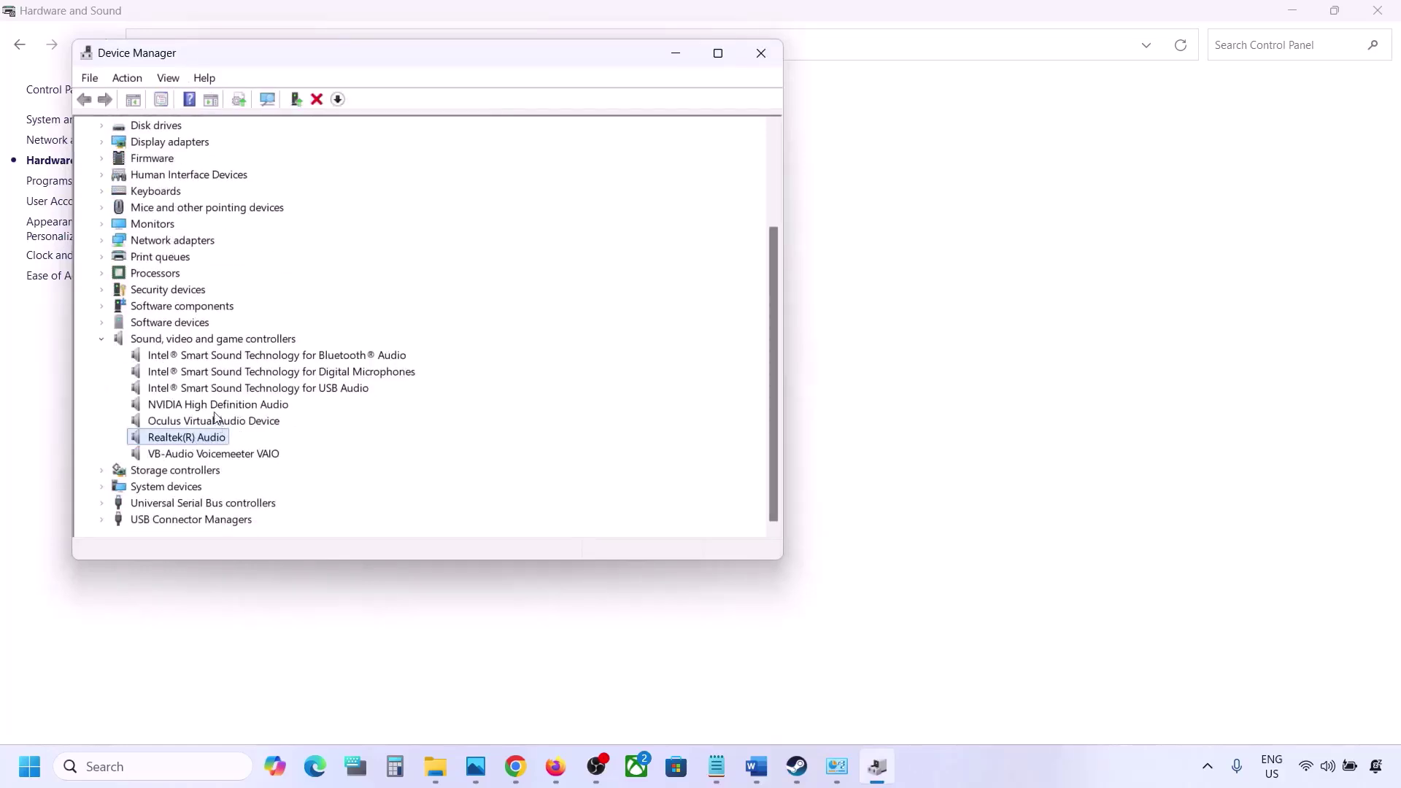
click(191, 455)
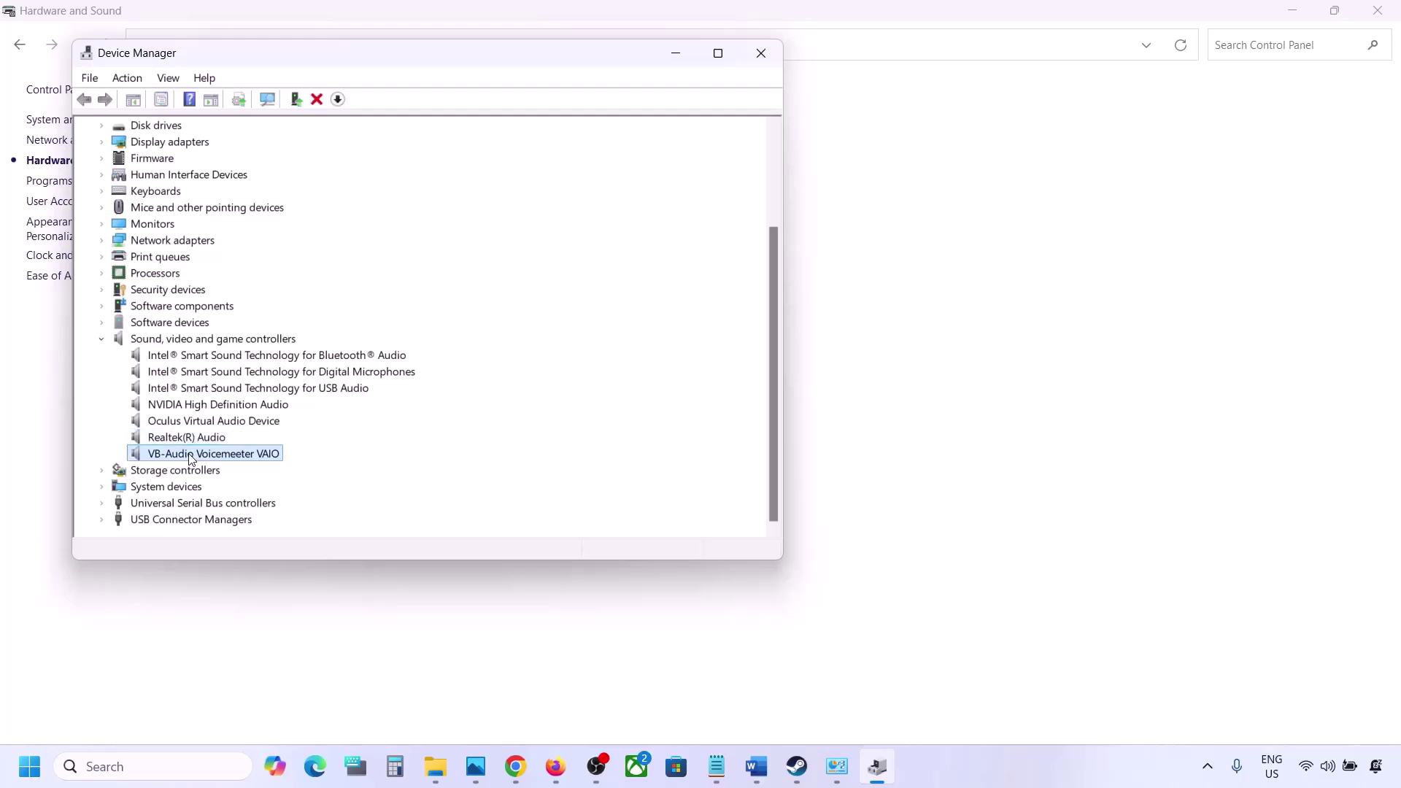
right_click(191, 456)
click(235, 486)
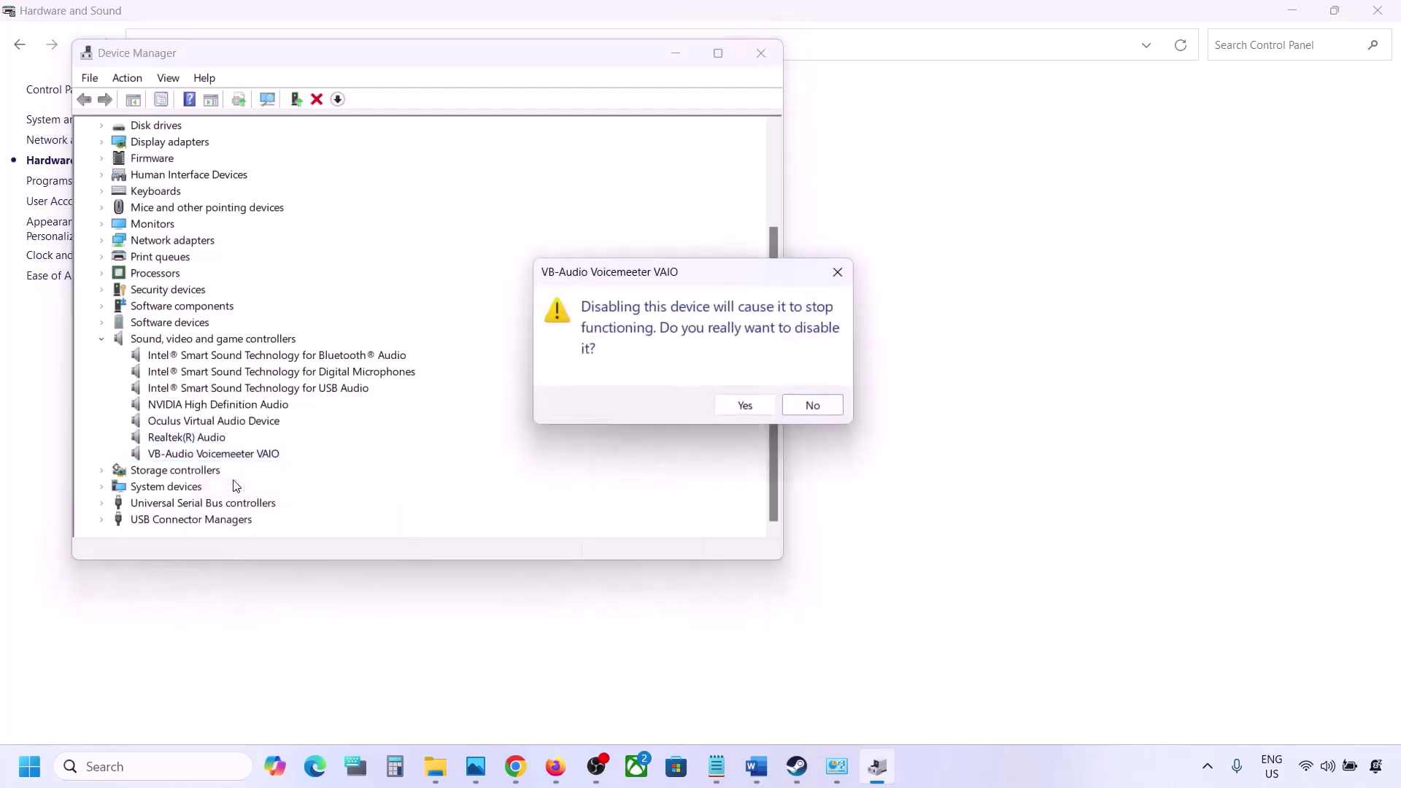
click(734, 404)
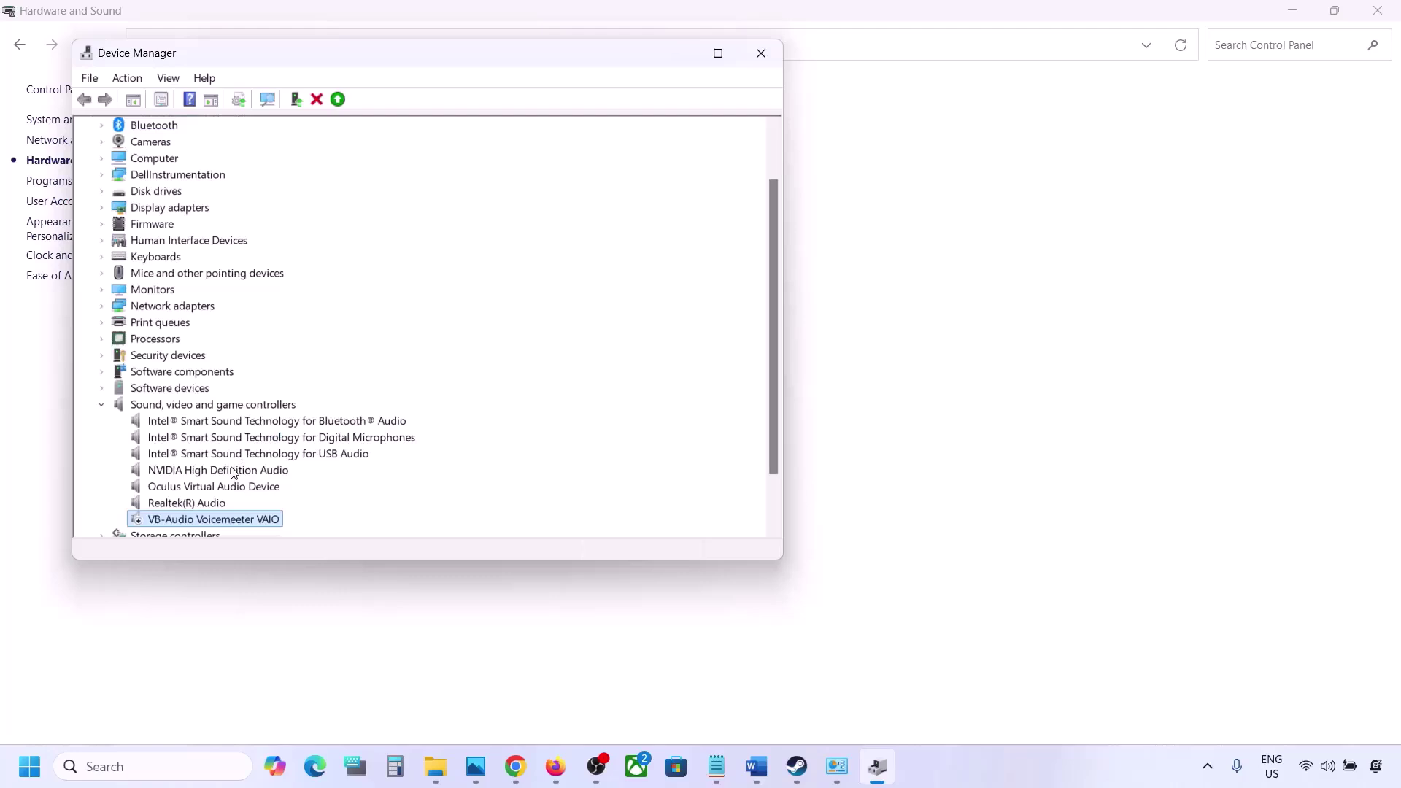
Disable the Oculus Virtual Audio Device and confirm the disabling.
scroll(226, 464, down, 1)
click(196, 440)
right_click(195, 440)
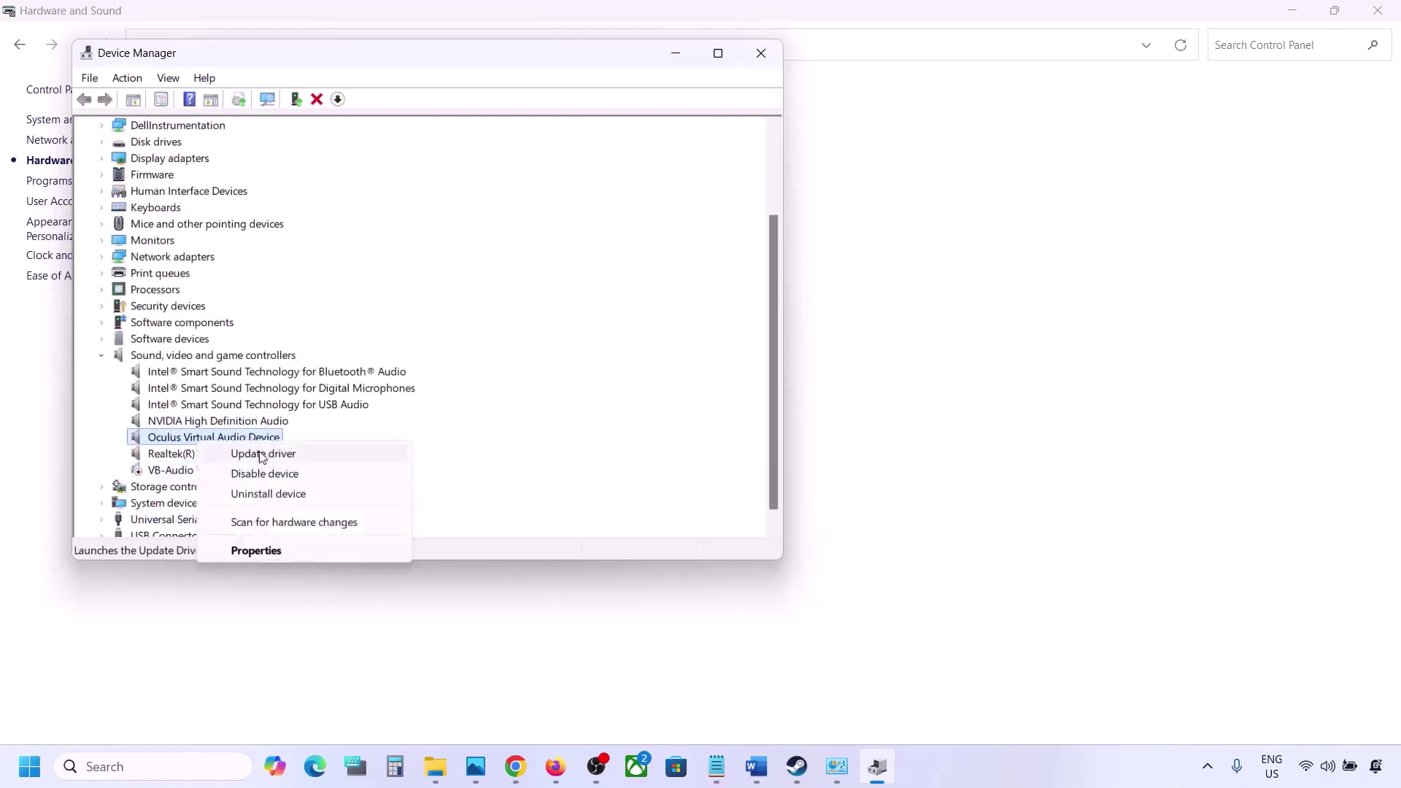
click(270, 471)
click(737, 404)
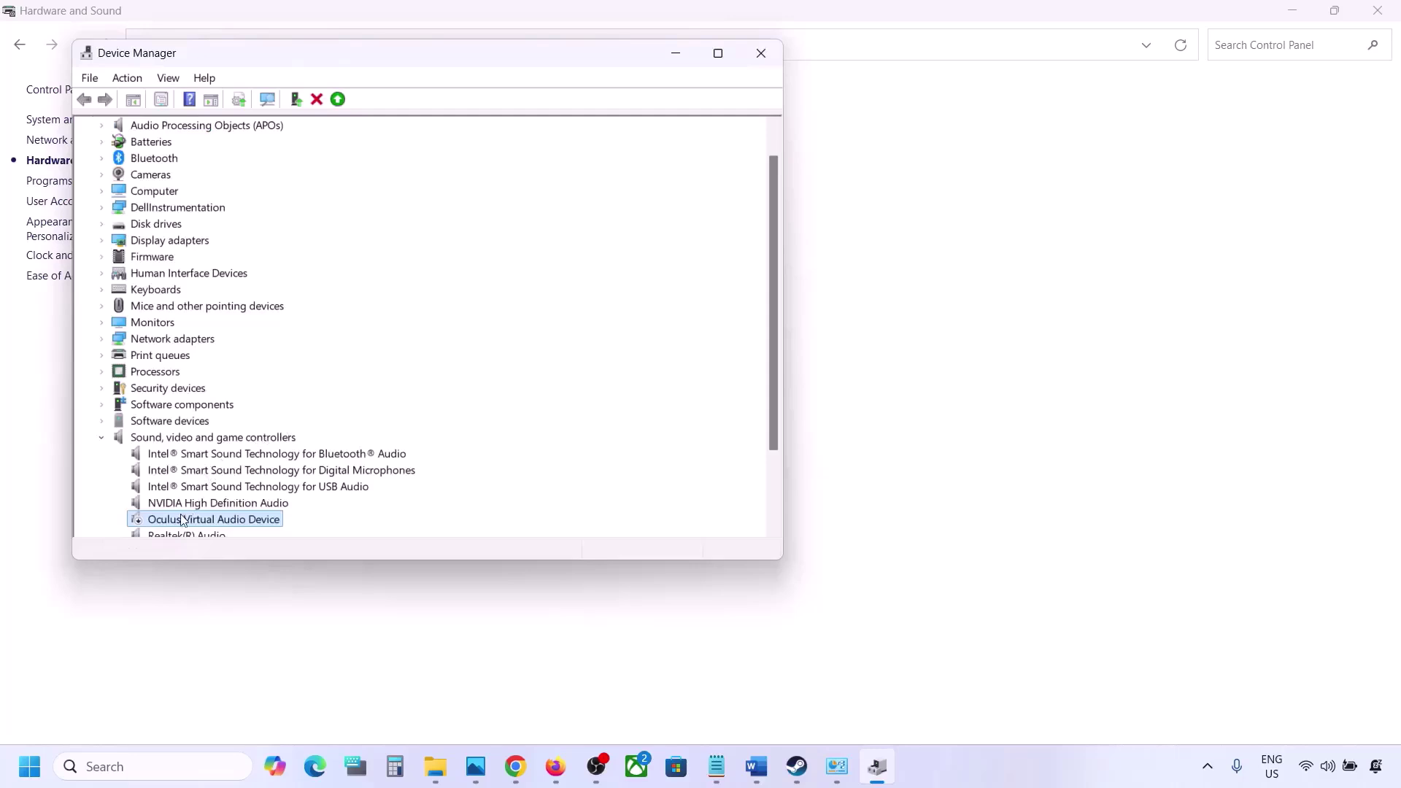
Disable the NVIDIA High Definition Audio device and confirm the disabling.
click(186, 503)
right_click(186, 504)
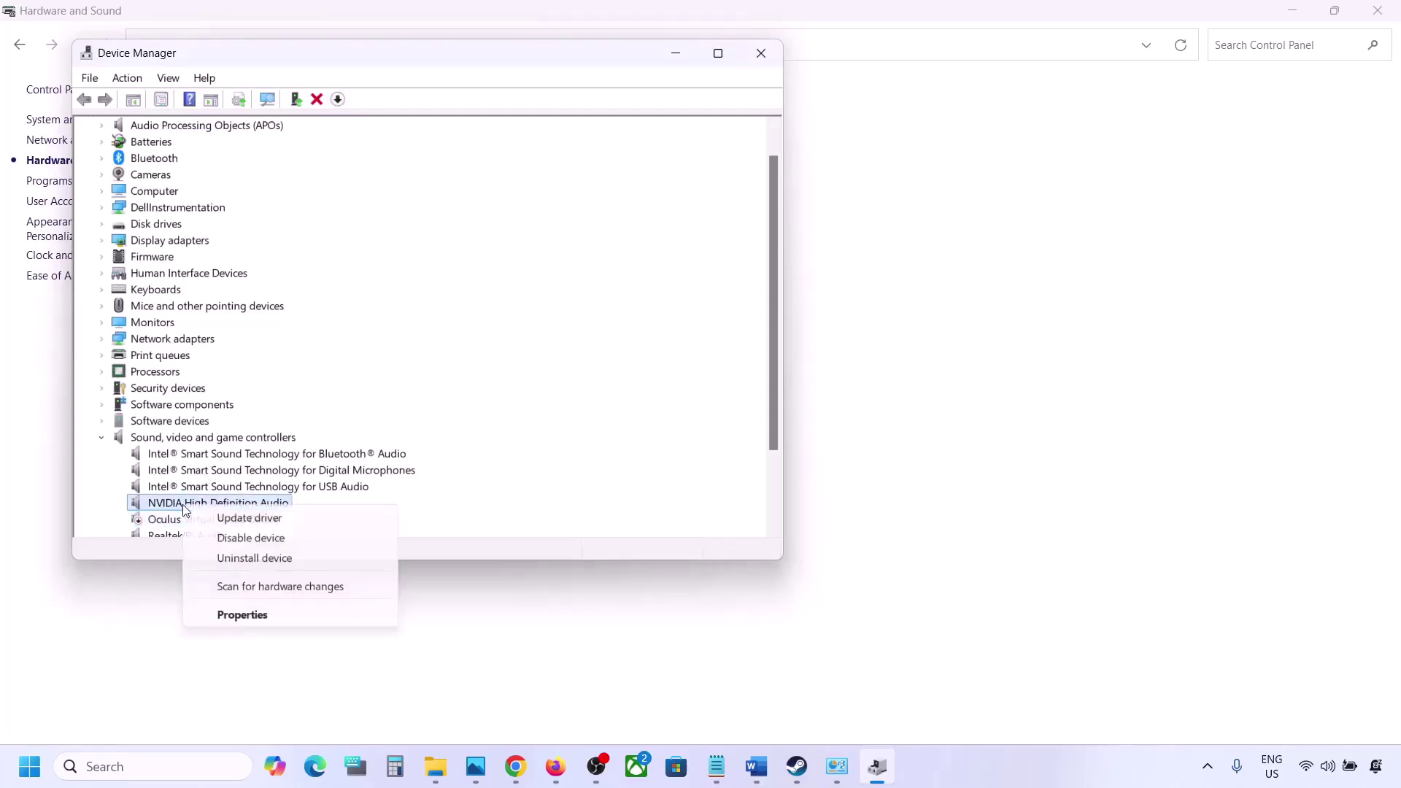
click(241, 538)
click(738, 405)
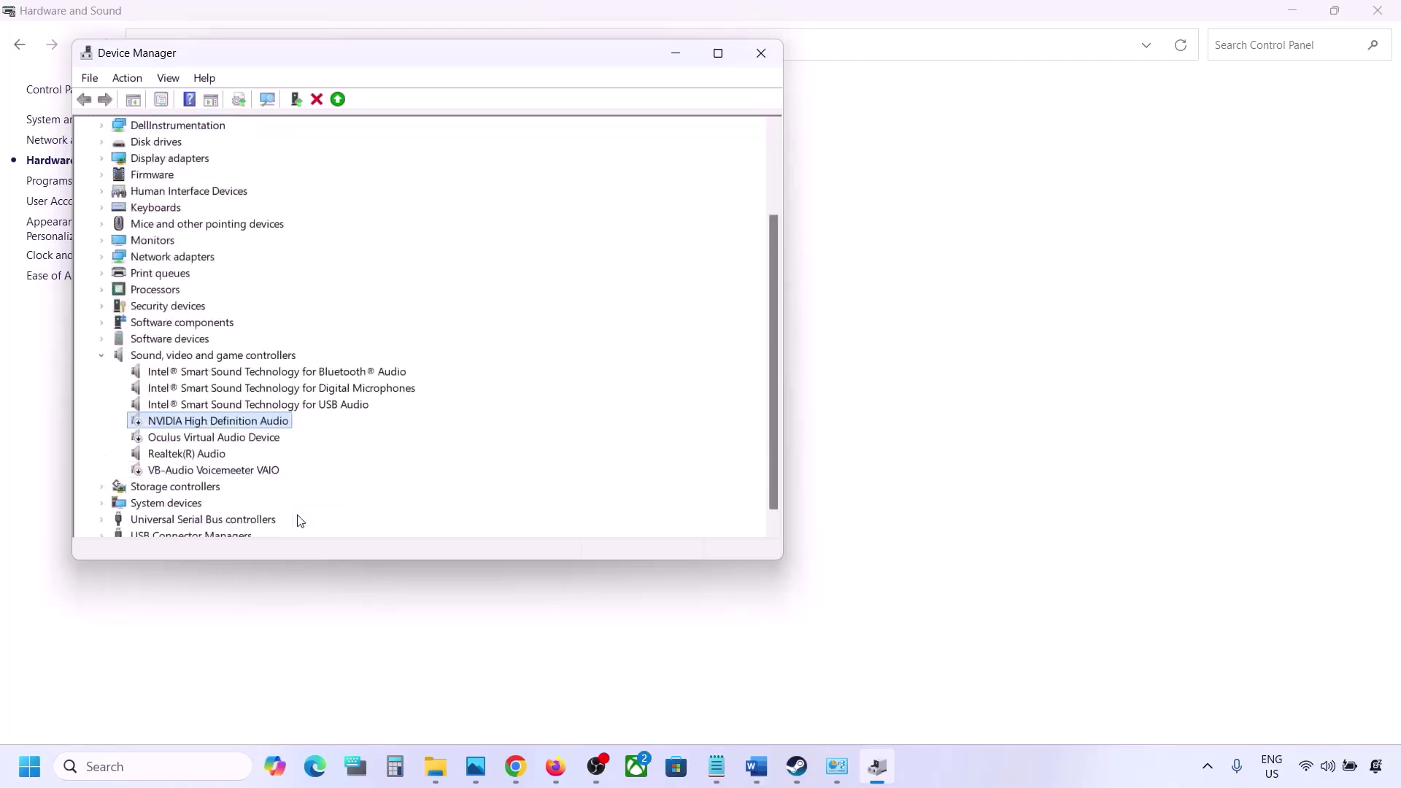
Disable the Intel Smart Sound Technology for Bluetooth Audio device and confirm the disabling.
click(216, 373)
right_click(219, 373)
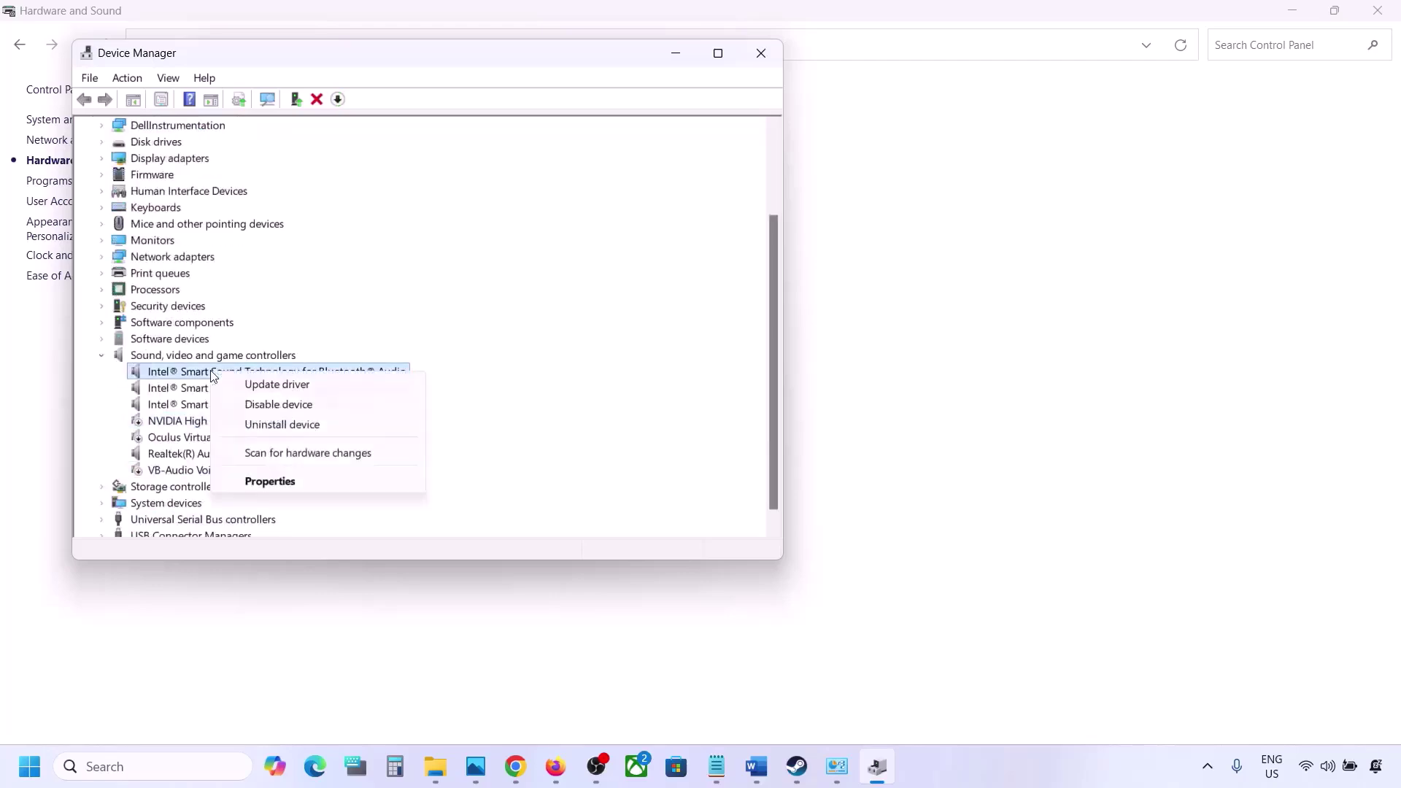
click(270, 403)
click(738, 400)
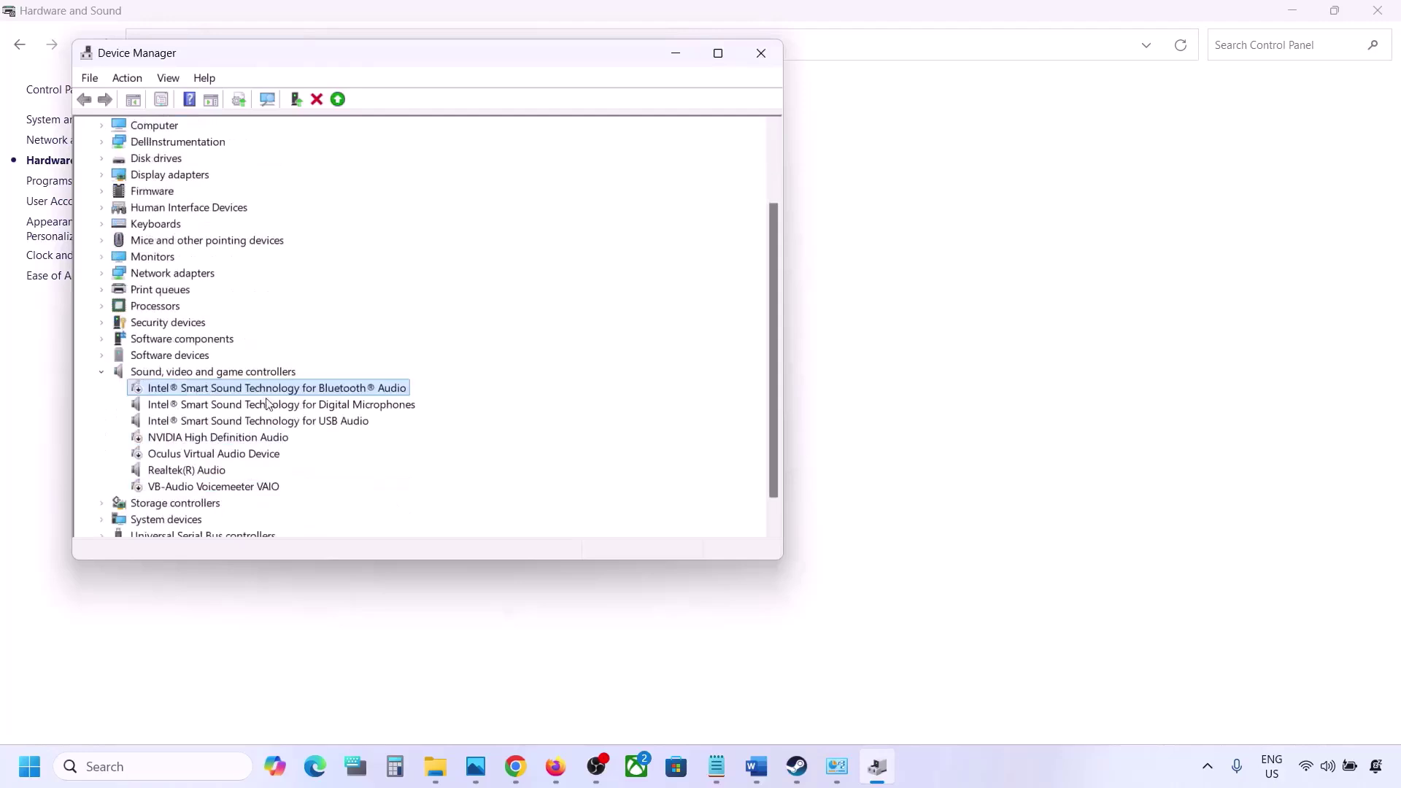
Disable the Intel Smart Sound Technology for Digital Microphones device and decline restarting the computer now.
right_click(259, 405)
click(297, 436)
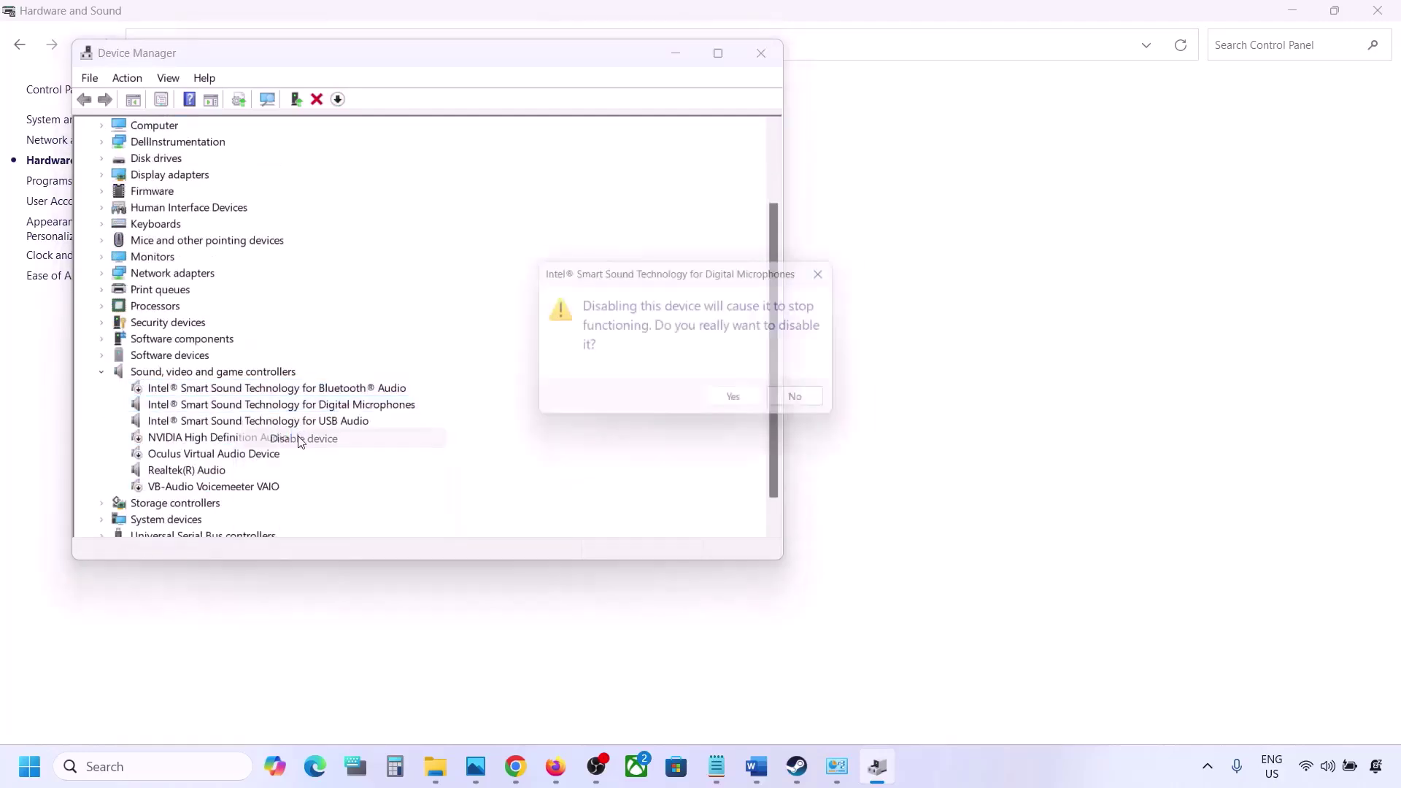
click(738, 402)
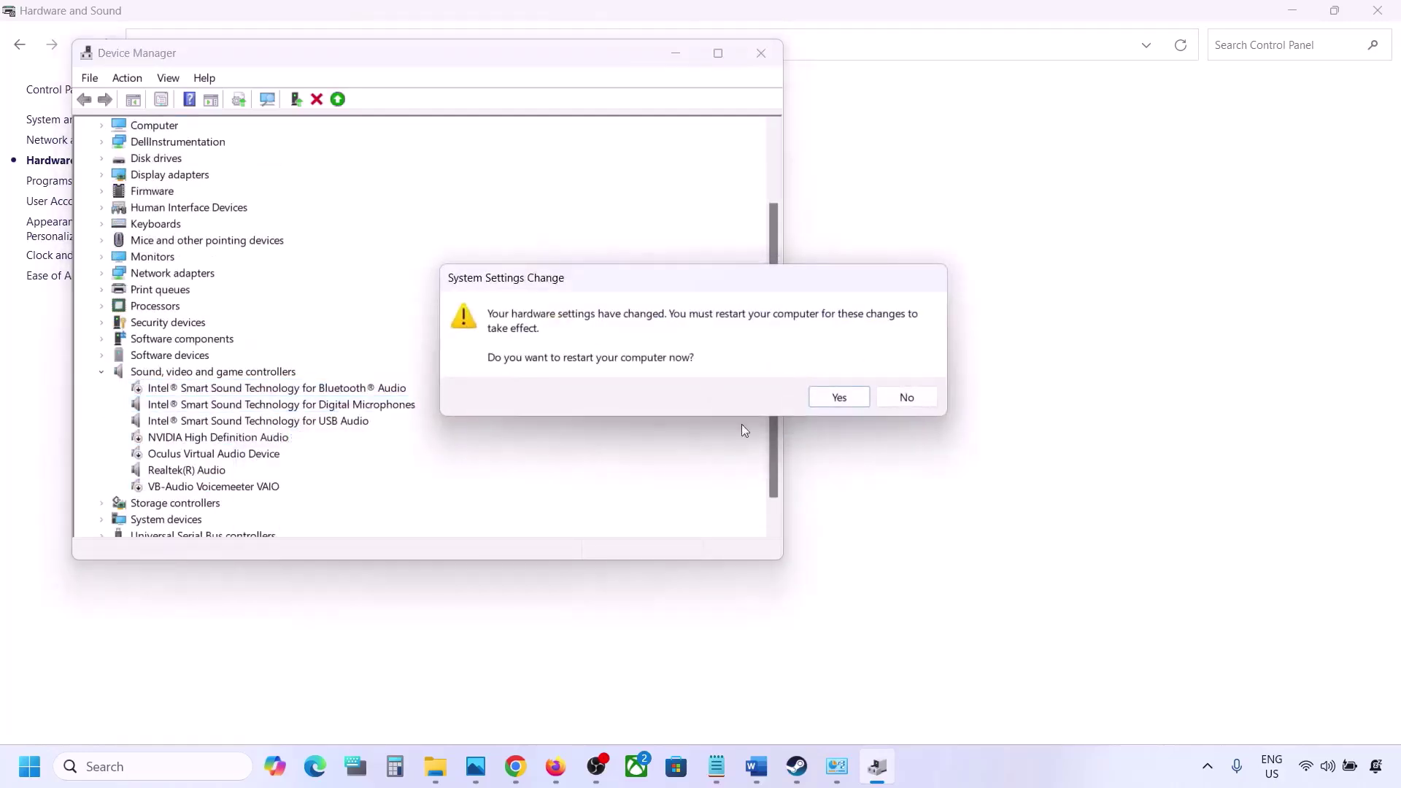
click(906, 398)
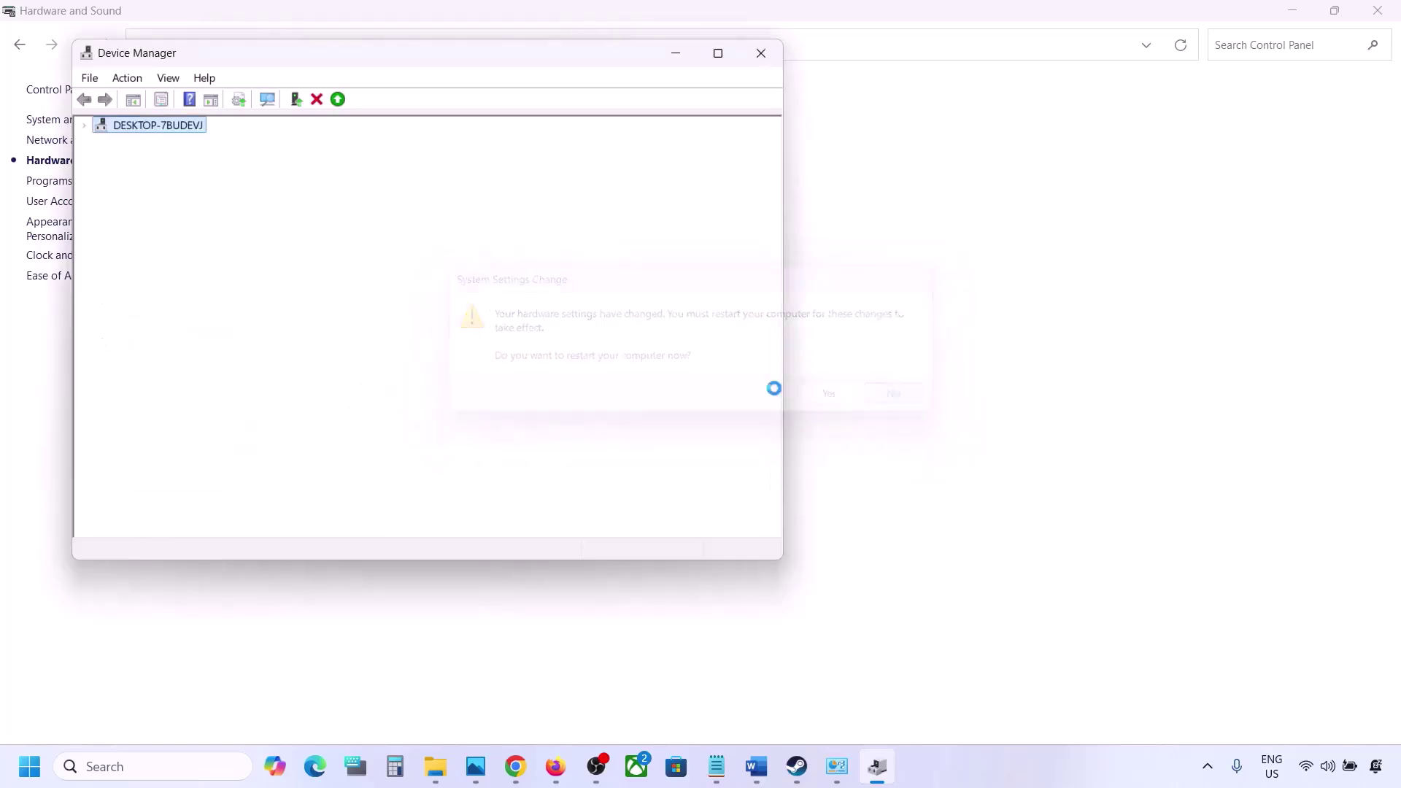
Disable the Intel Smart Sound Technology for USB Audio device and confirm the disabling.
scroll(306, 456, down, 1)
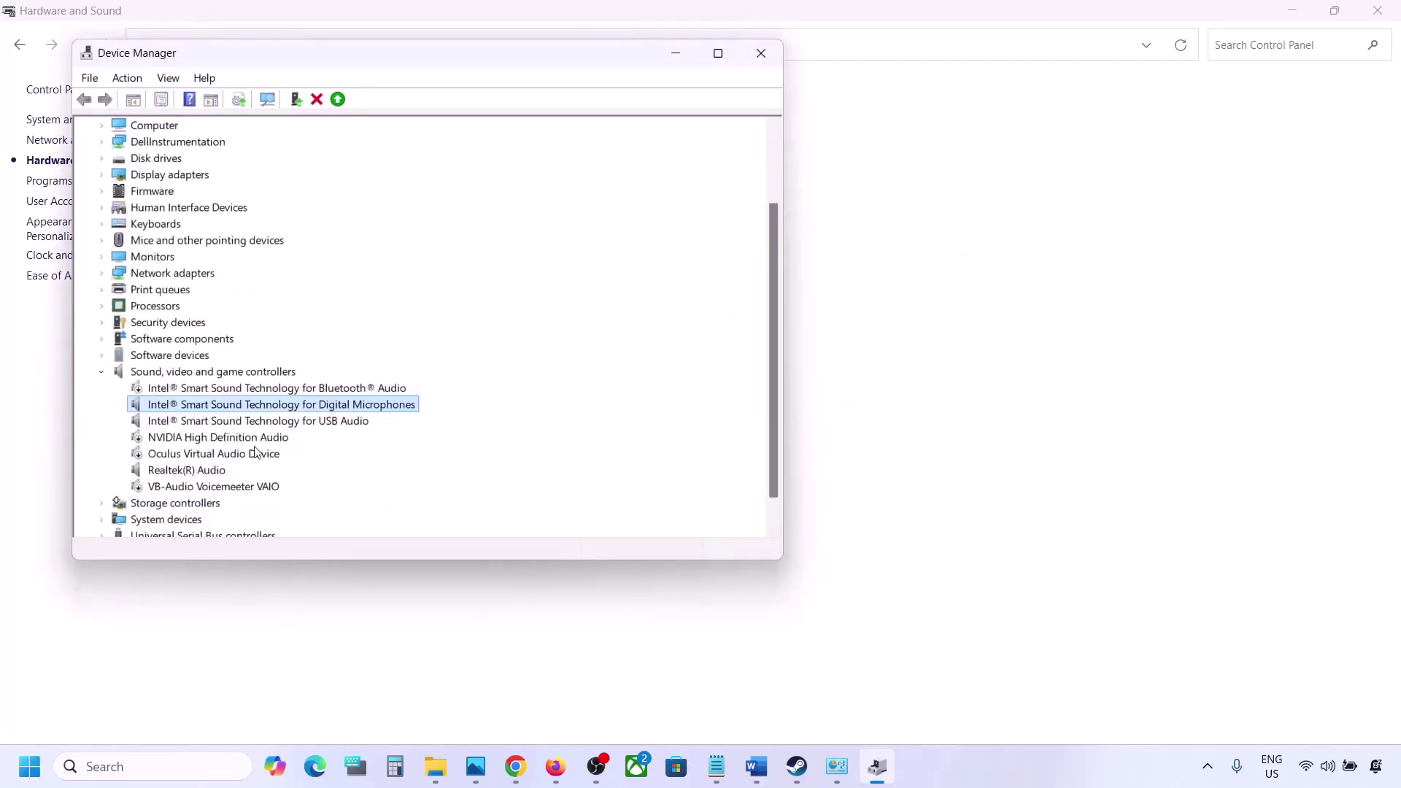
right_click(203, 423)
click(251, 453)
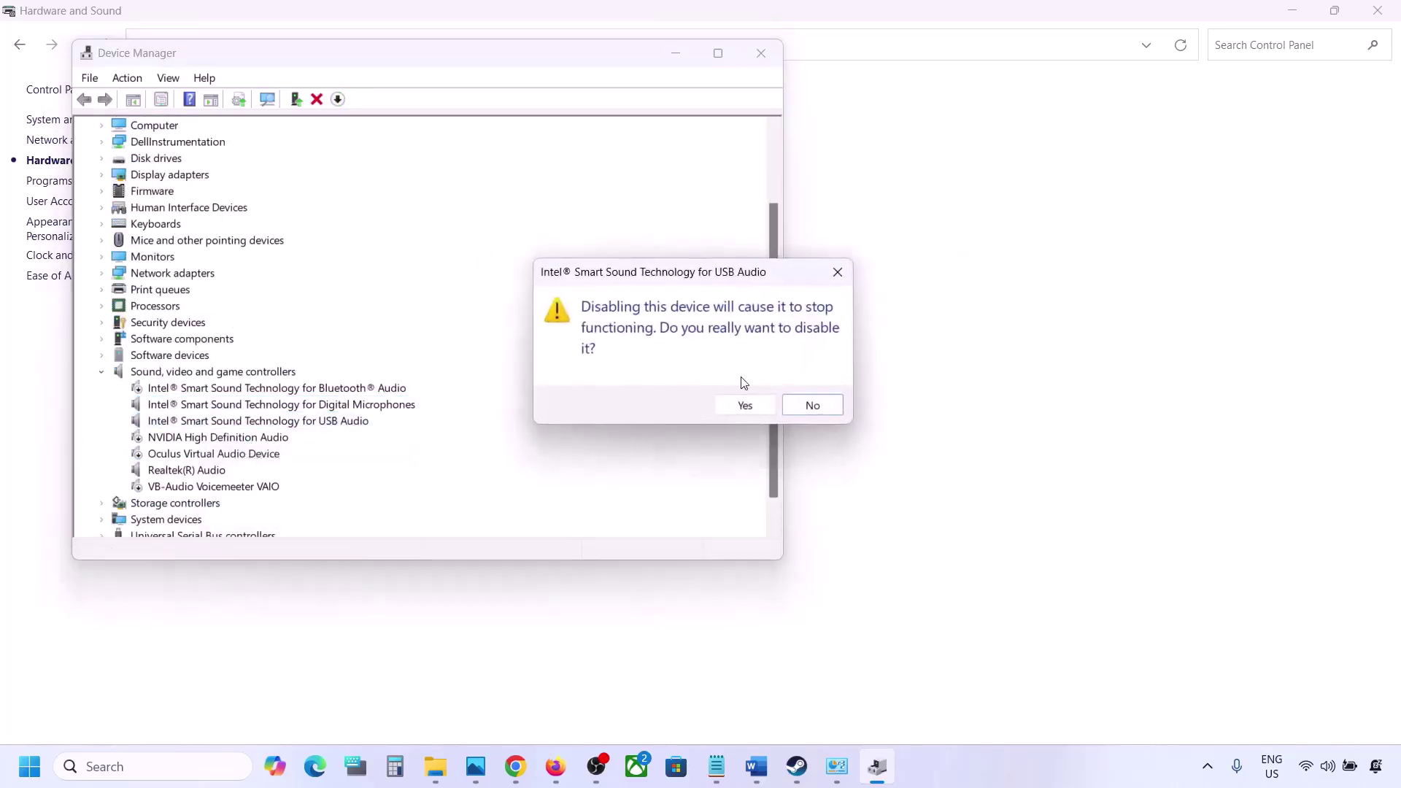
click(744, 405)
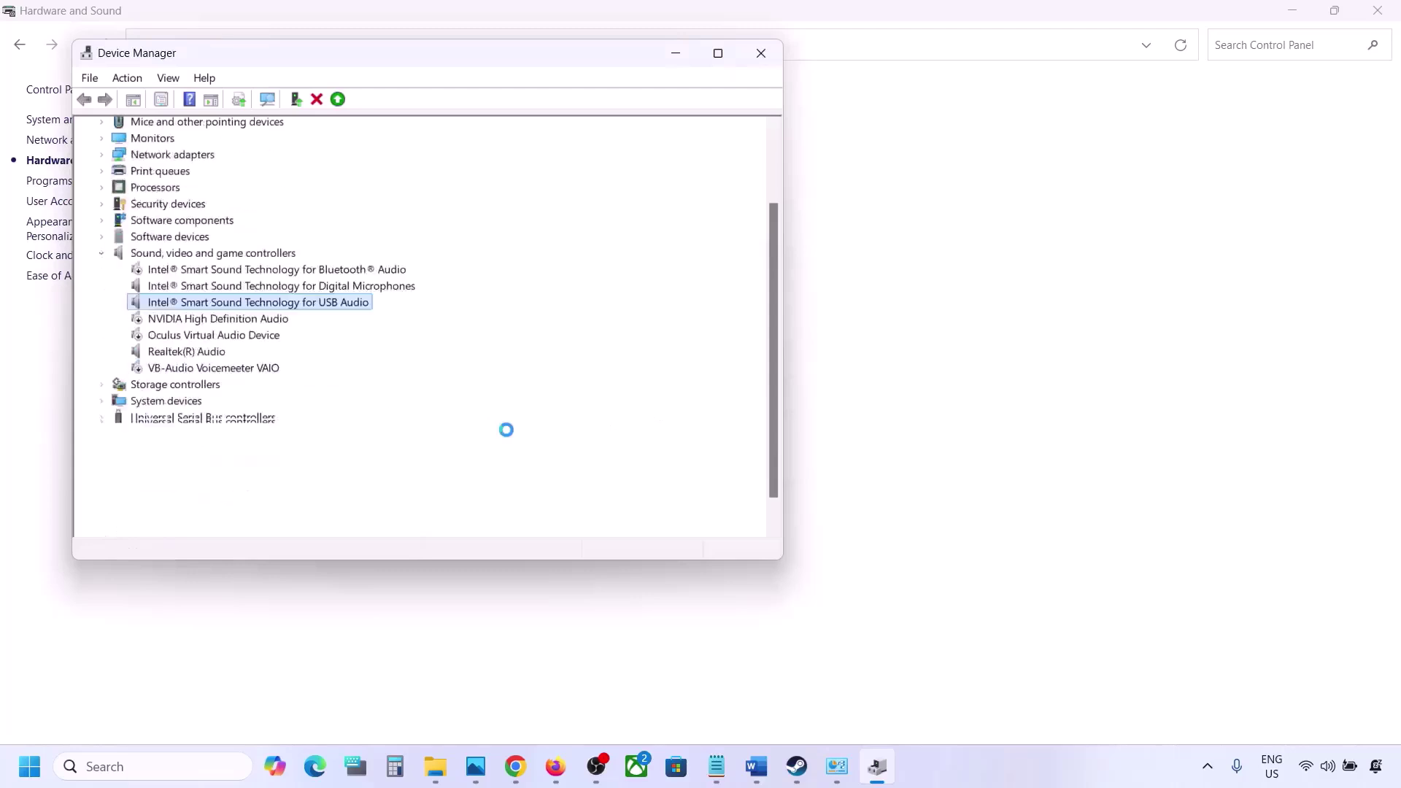
scroll(382, 459, down, 3)
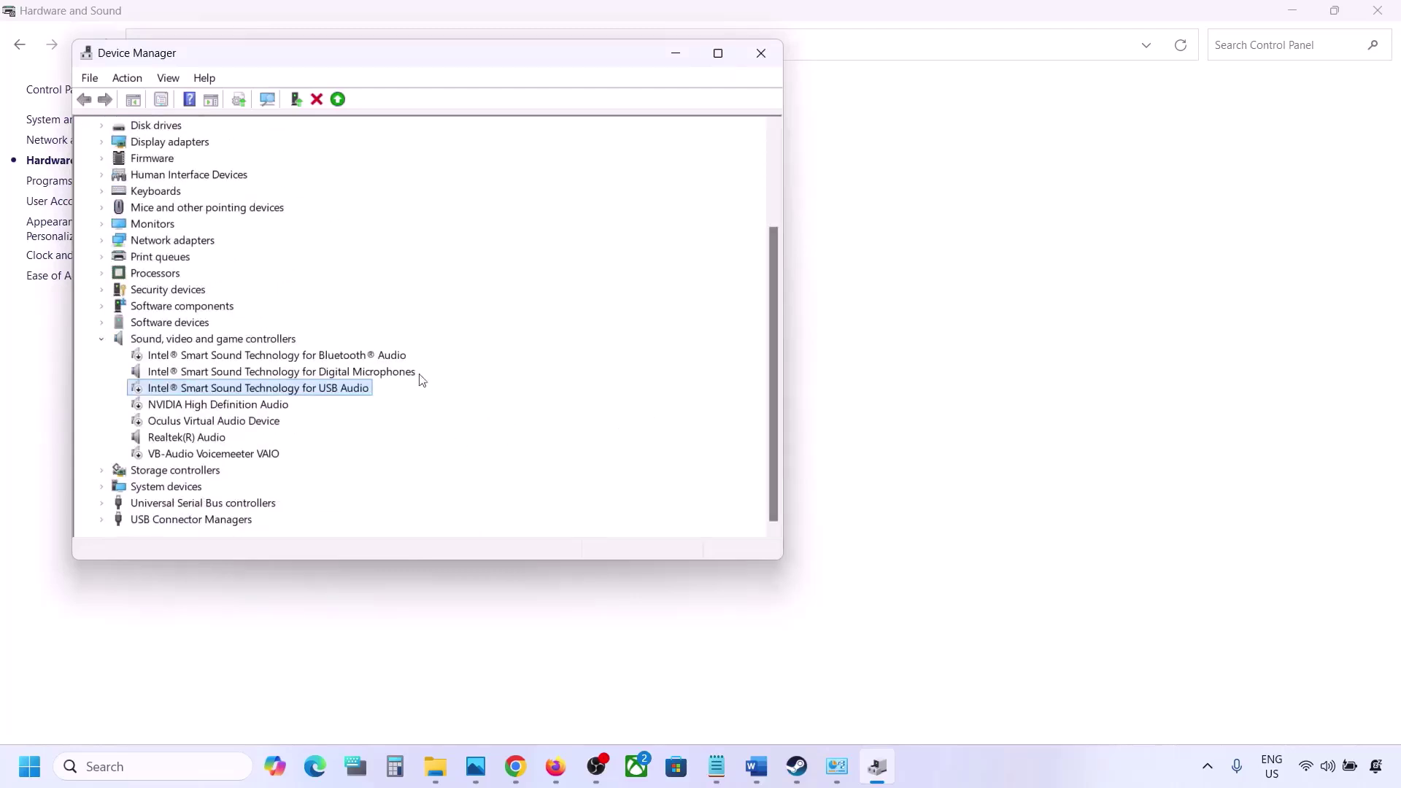
Check the options of the Realtek(R) Audio device without changing it, and close Device Manager.
click(164, 436)
right_click(188, 440)
click(283, 423)
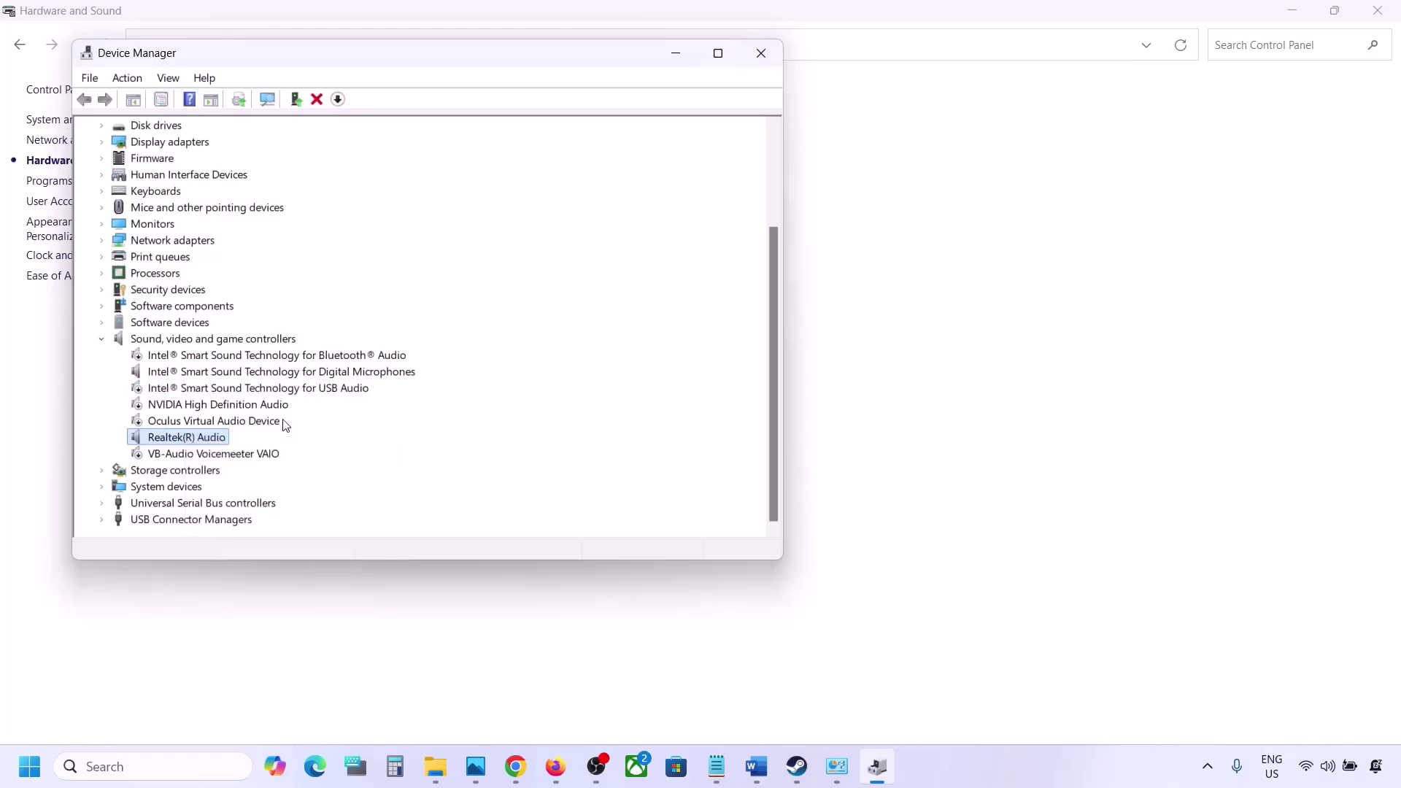
click(763, 58)
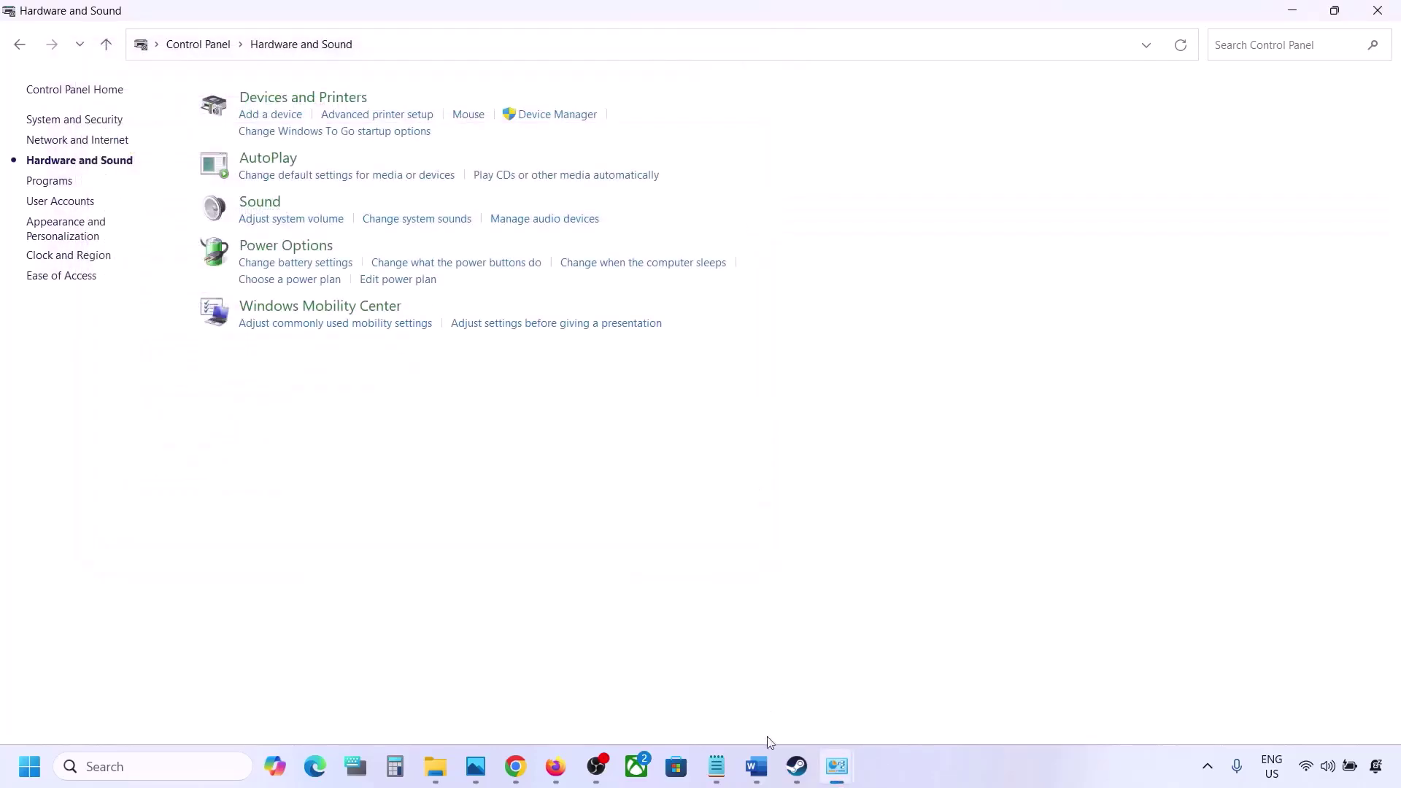
Switch to the Word document and read Step 8 about unchecking Handsfree Telephony.
click(757, 766)
scroll(601, 610, down, 5)
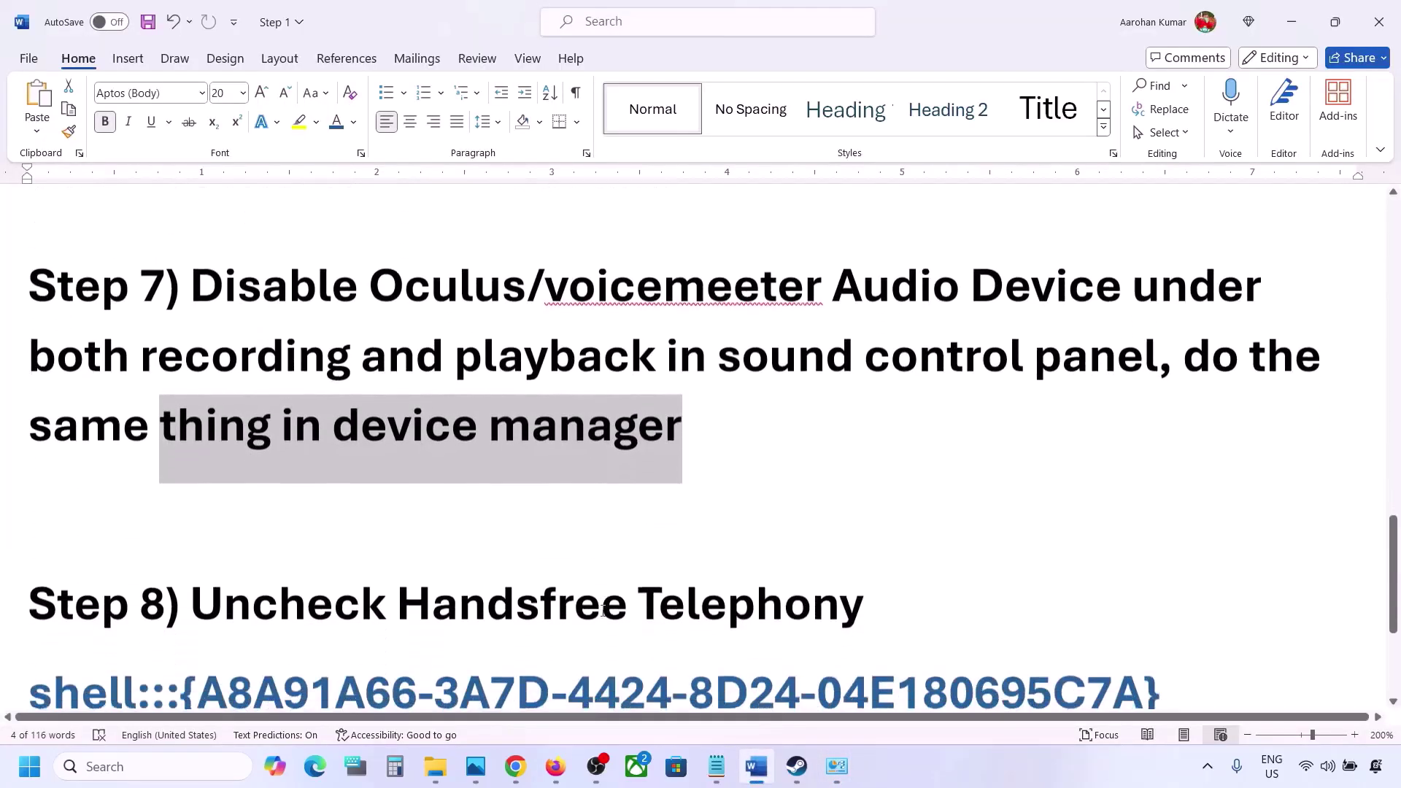
scroll(531, 597, down, 1)
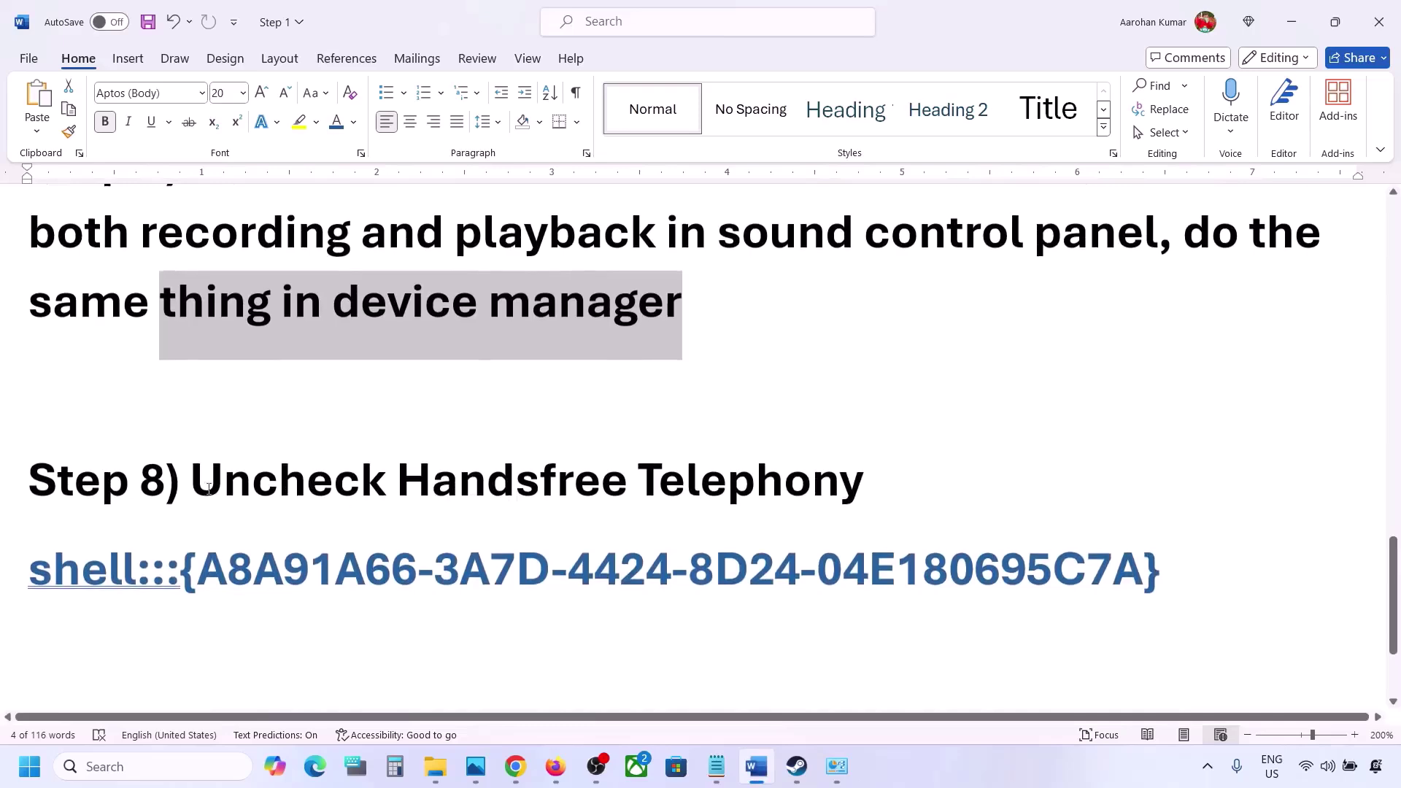
Copy the command shell:::{A8A91A66-3A7D-4424-8D24-04E180695C7A} listed under Step 8 in the document.
drag(195, 487, 866, 488)
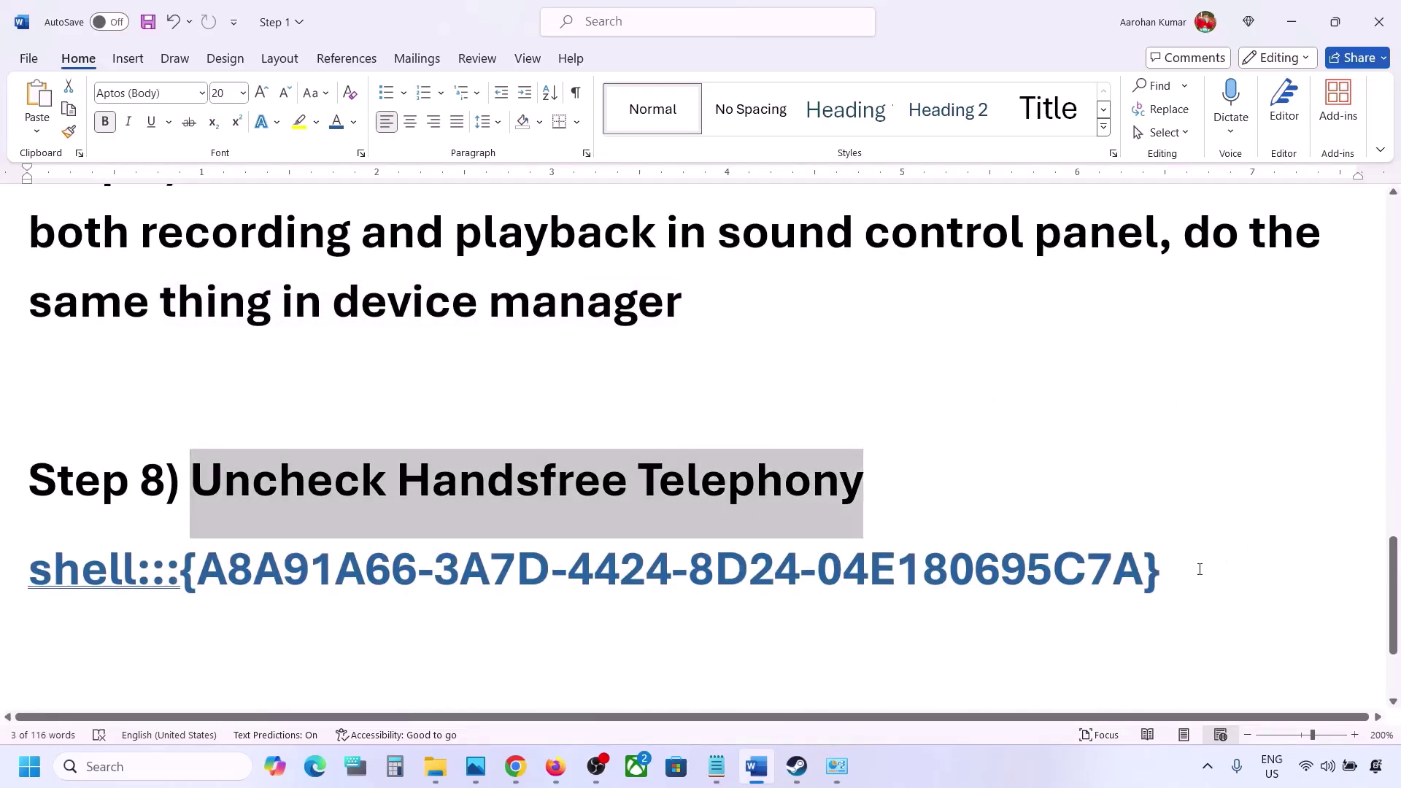
drag(1199, 569, 64, 566)
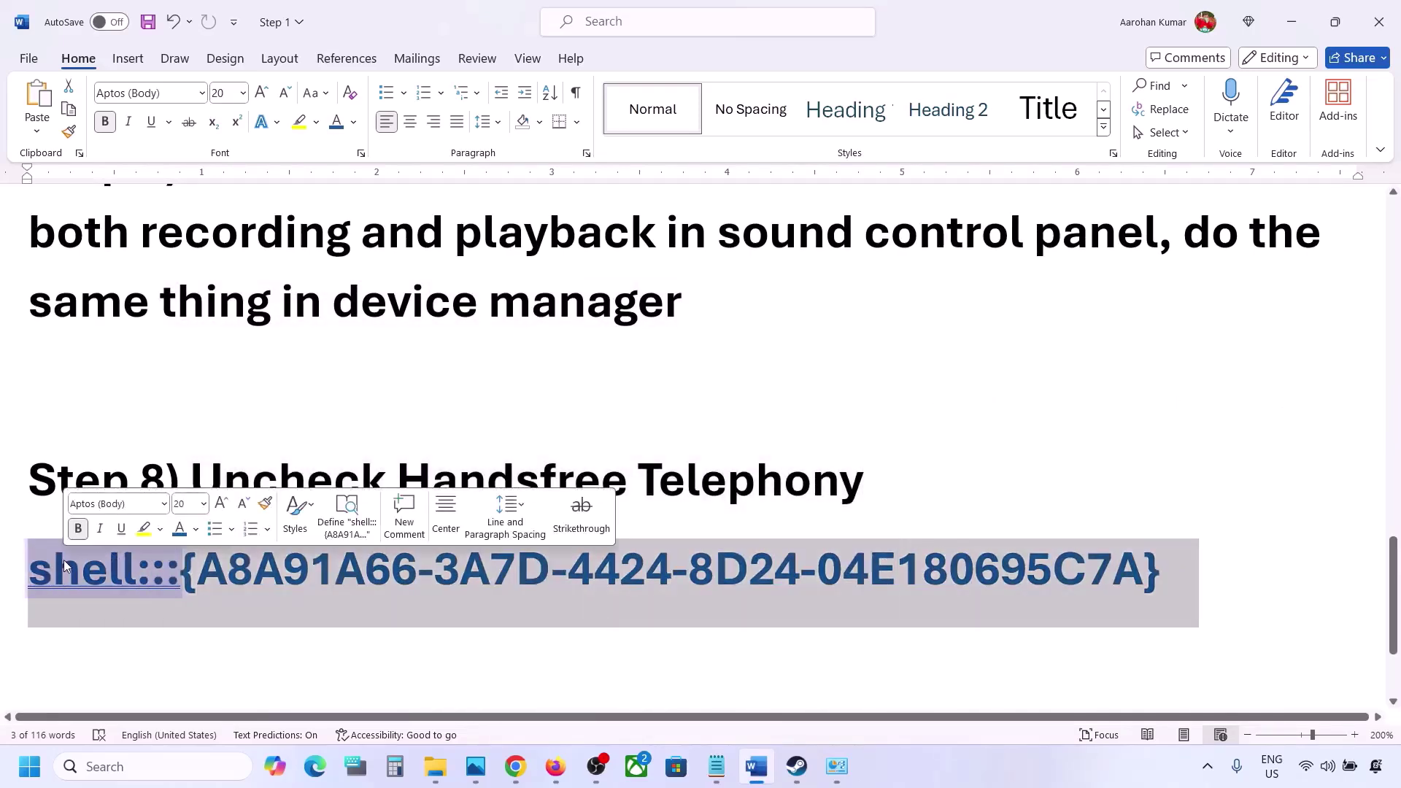
right_click(64, 566)
click(113, 244)
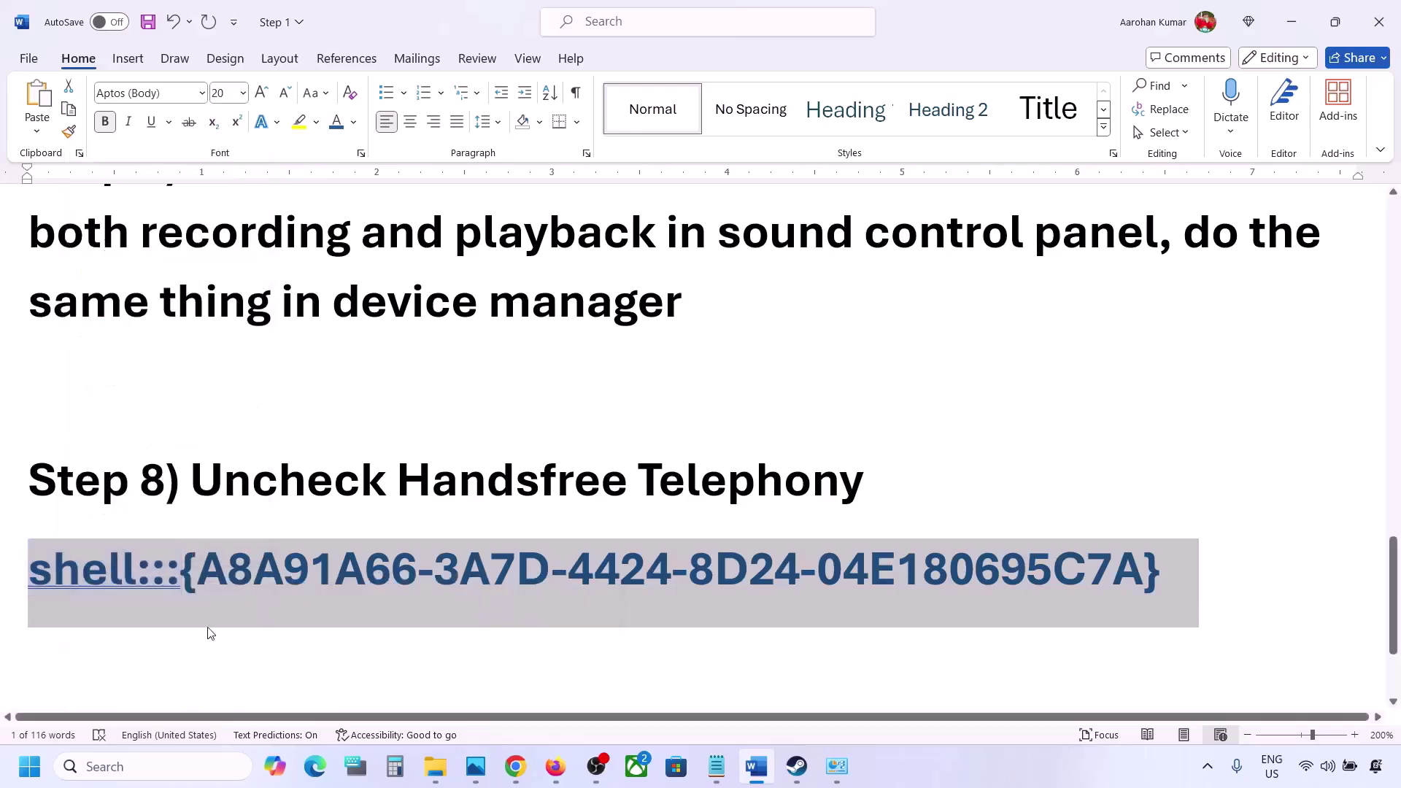
Open the Run dialog and run the copied shell:::{A8A91A66-3A7D-4424-8D24-04E180695C7A} command to show Devices and Printers.
click(138, 765)
text(run)
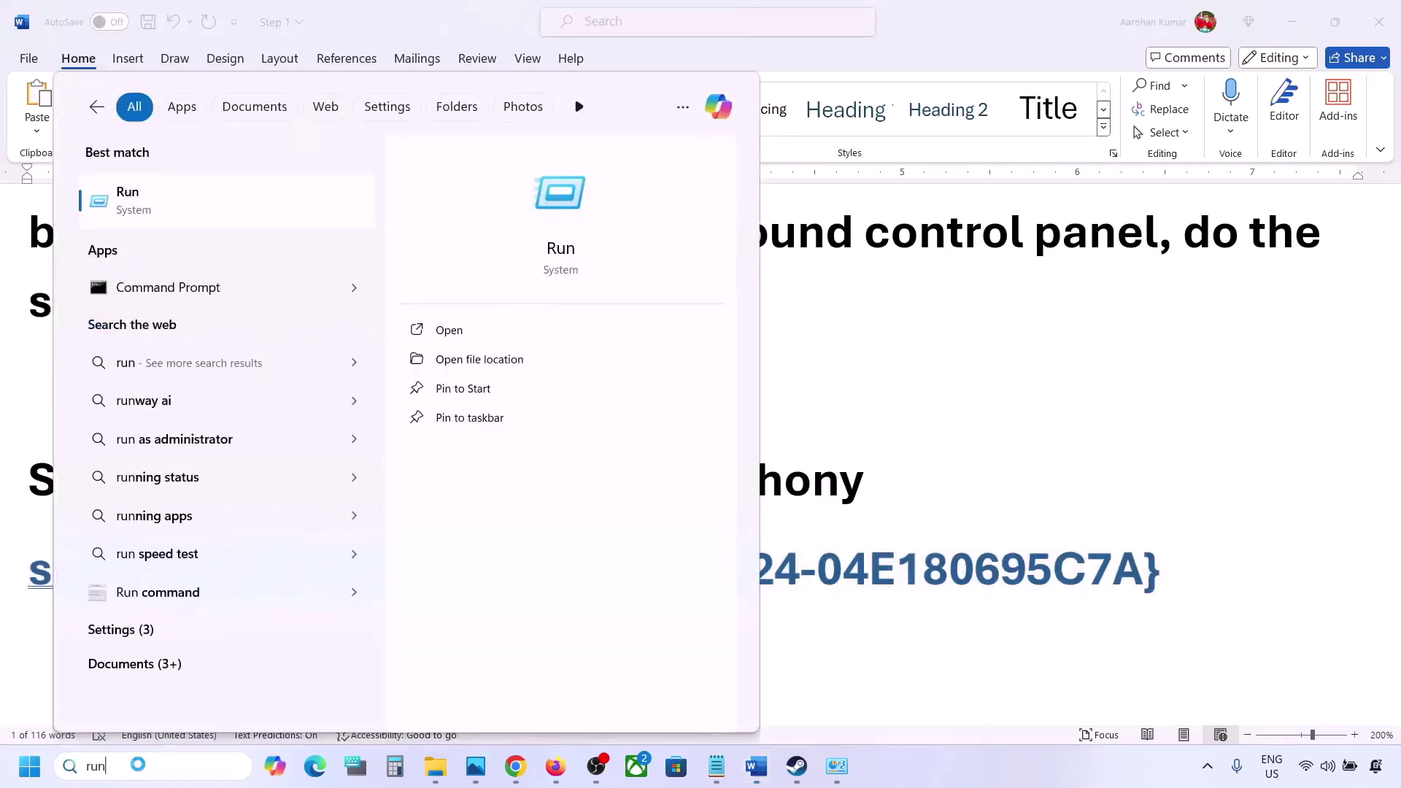
click(194, 215)
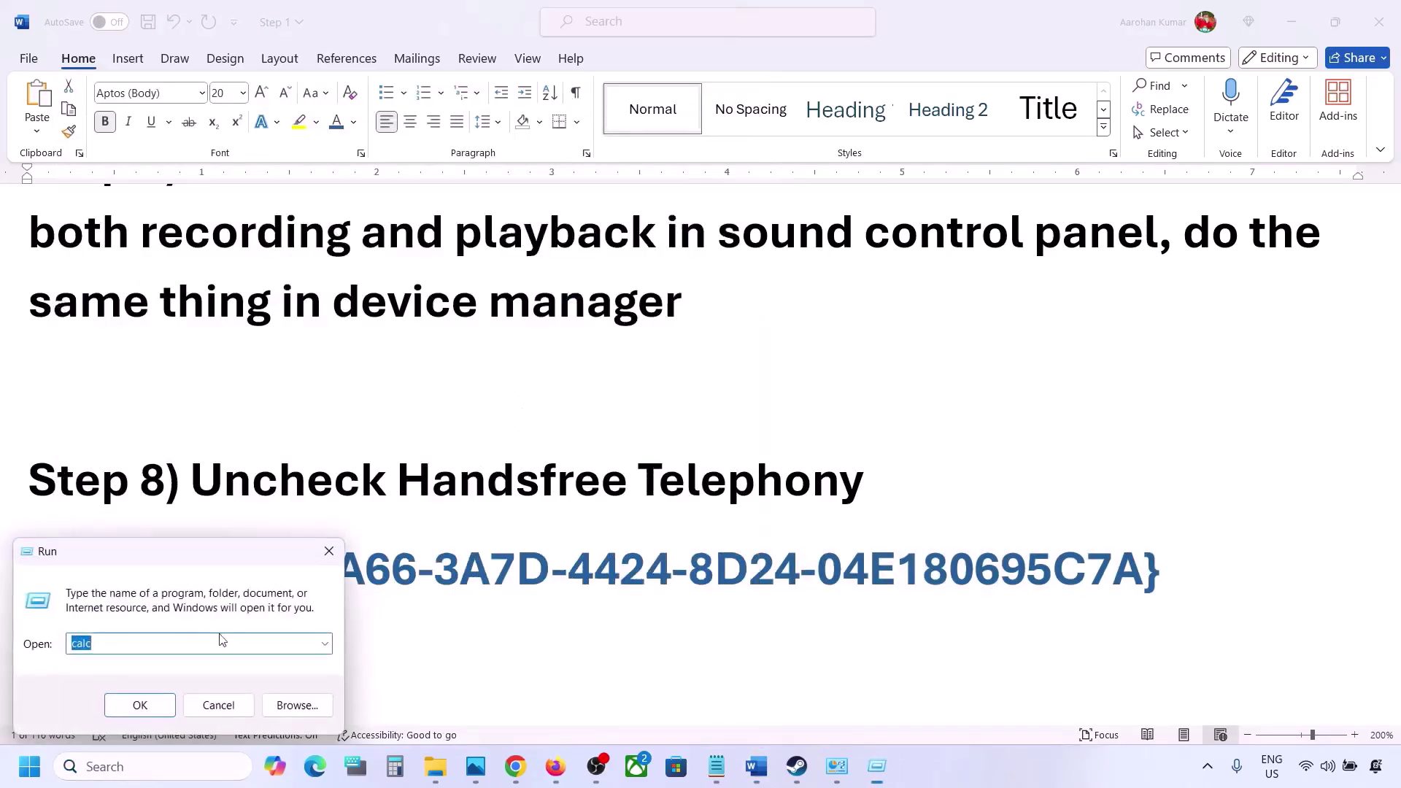
text(v)
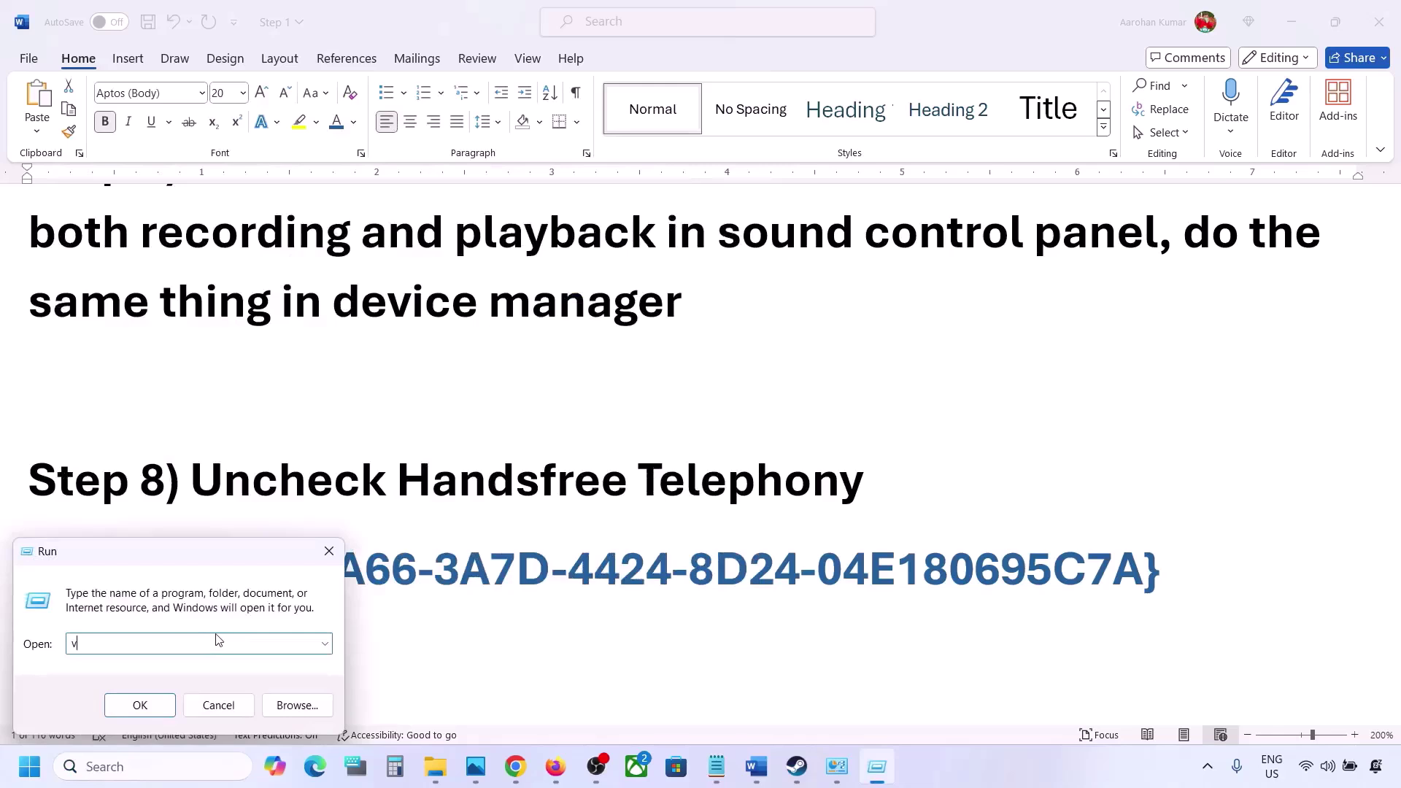
key(ctrl+v)
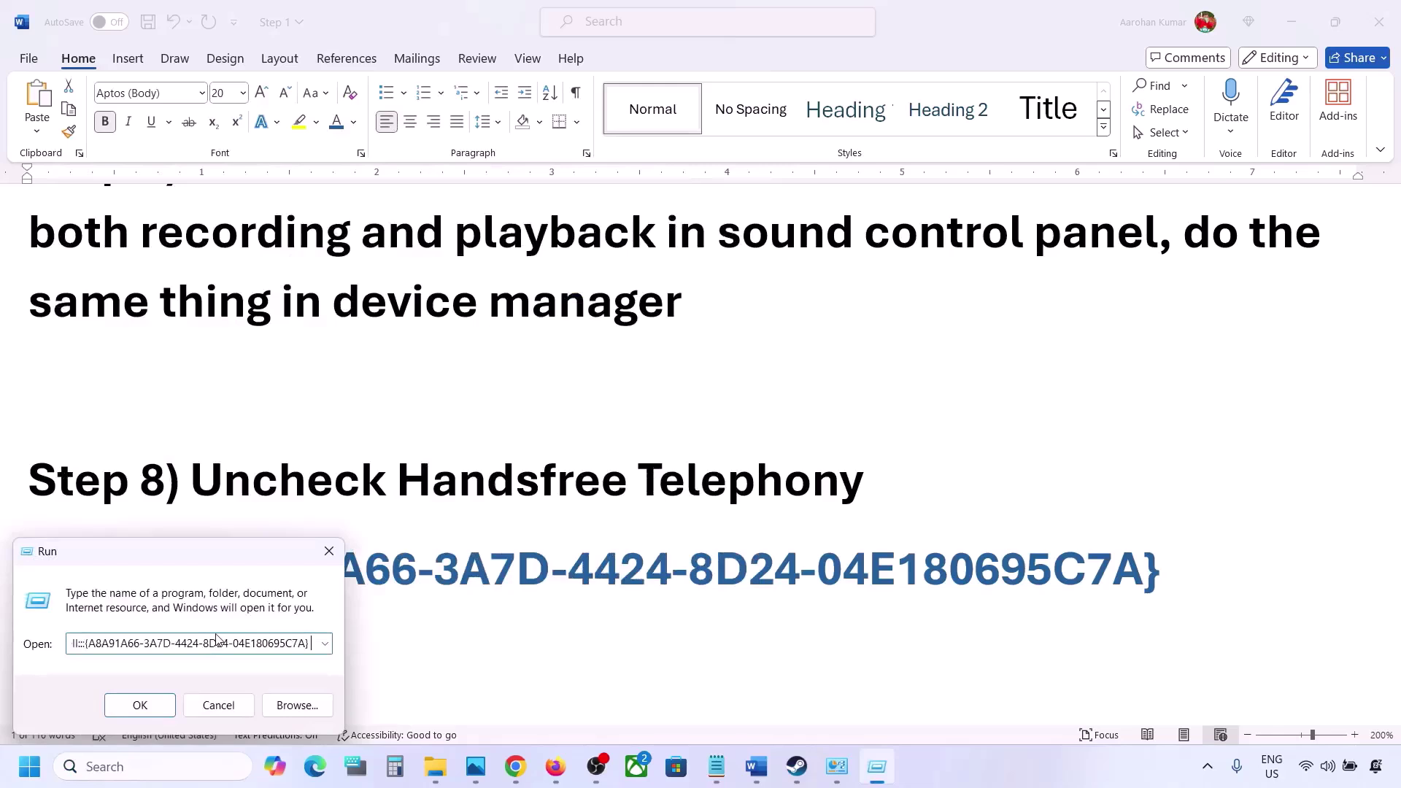
click(157, 711)
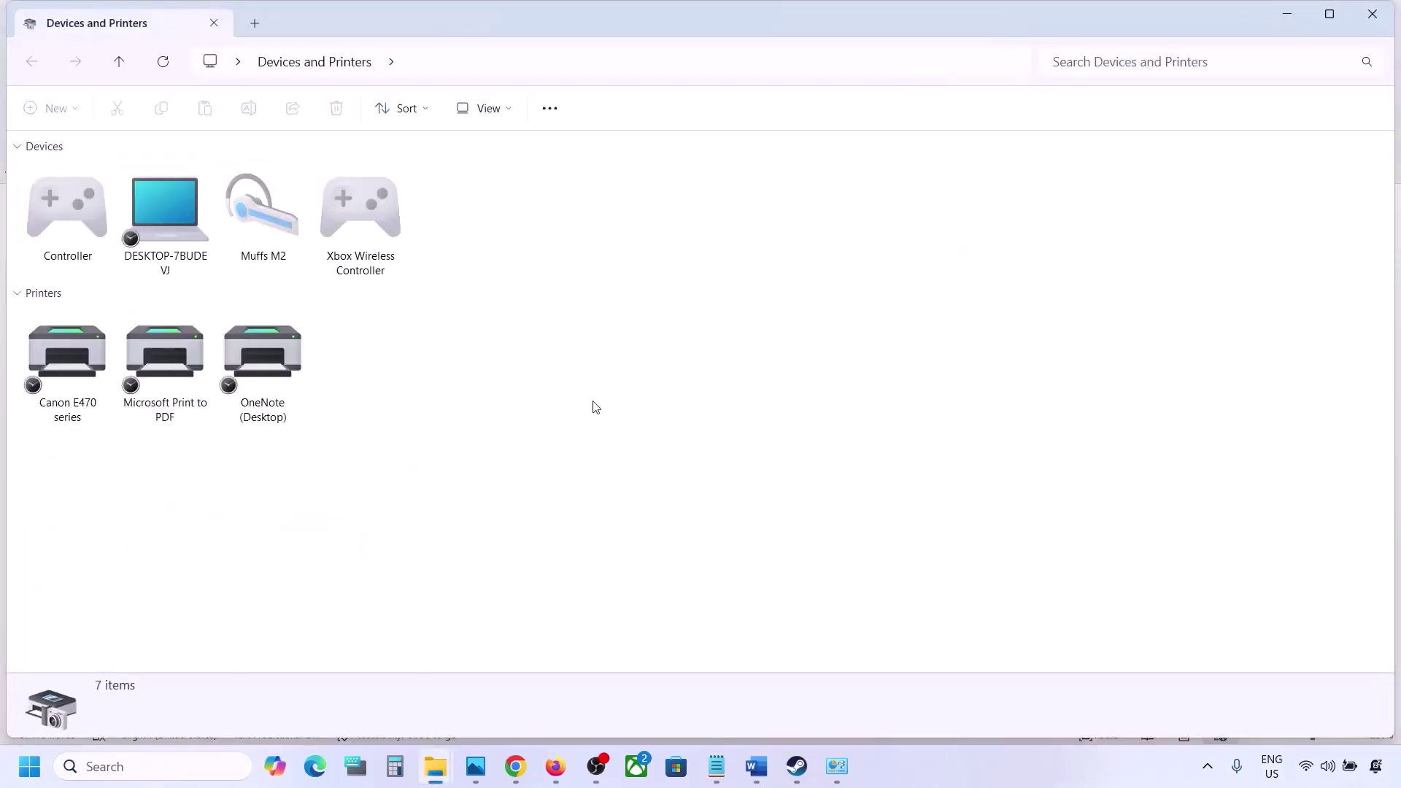
click(1038, 765)
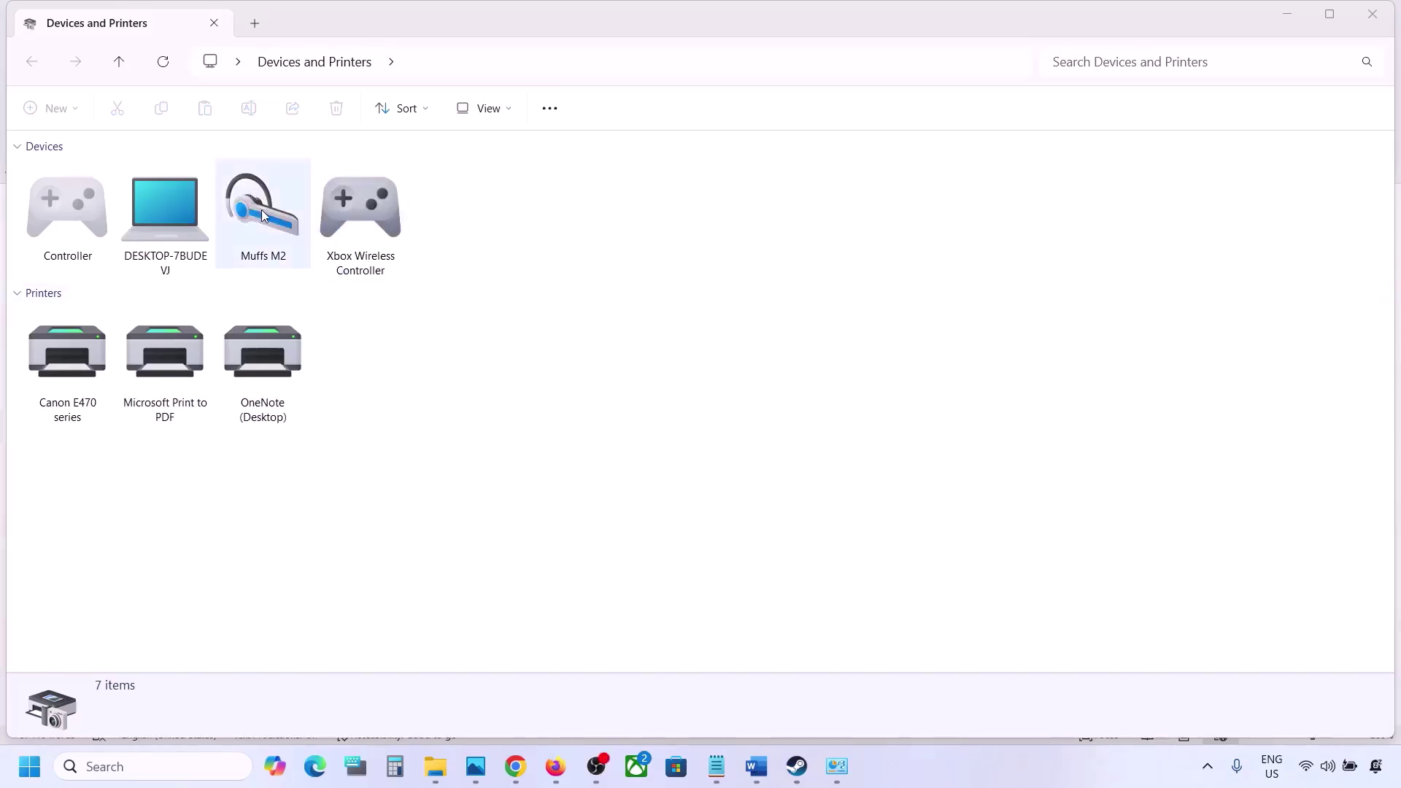
Uncheck the Handsfree Telephony service in the Muffs M2 headset's properties and apply the change.
right_click(272, 211)
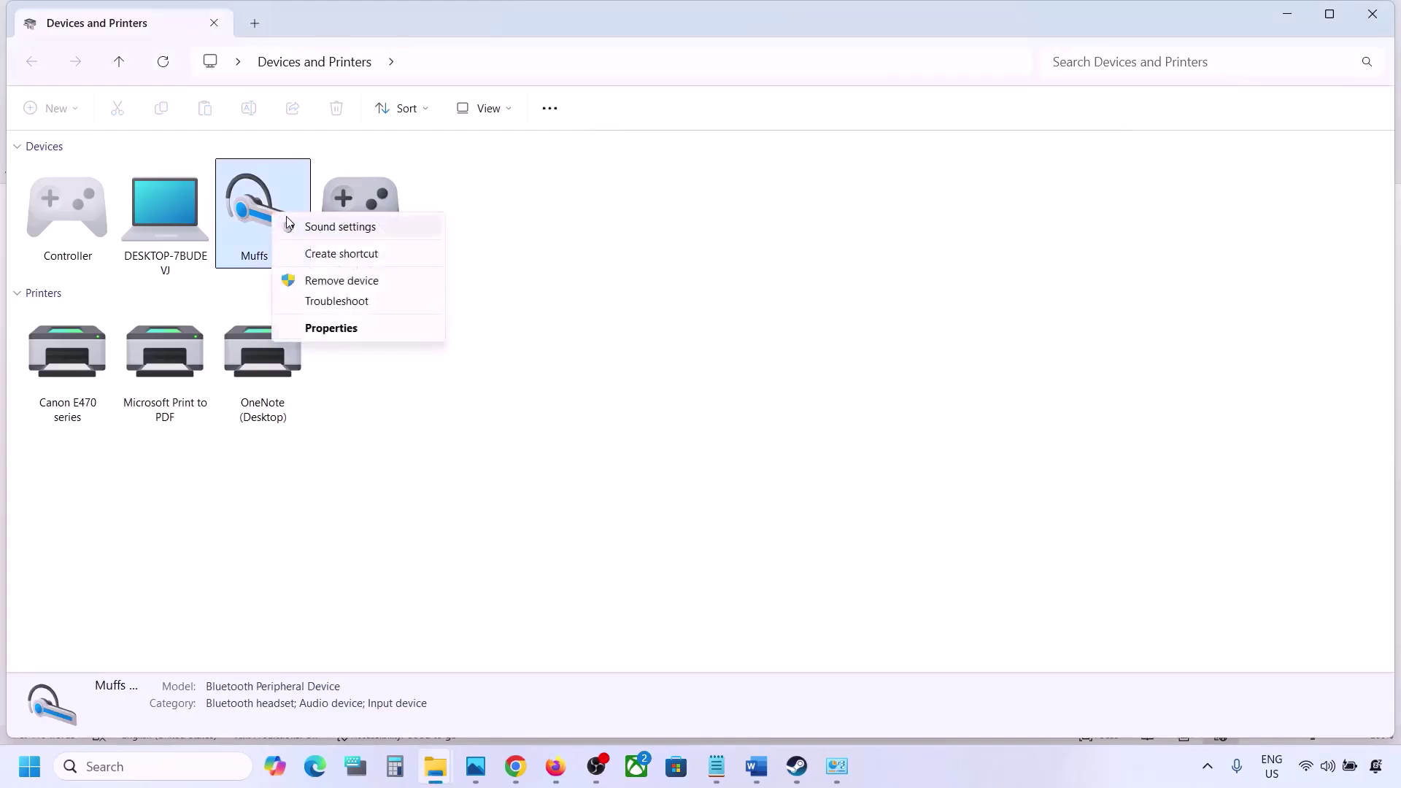
click(326, 328)
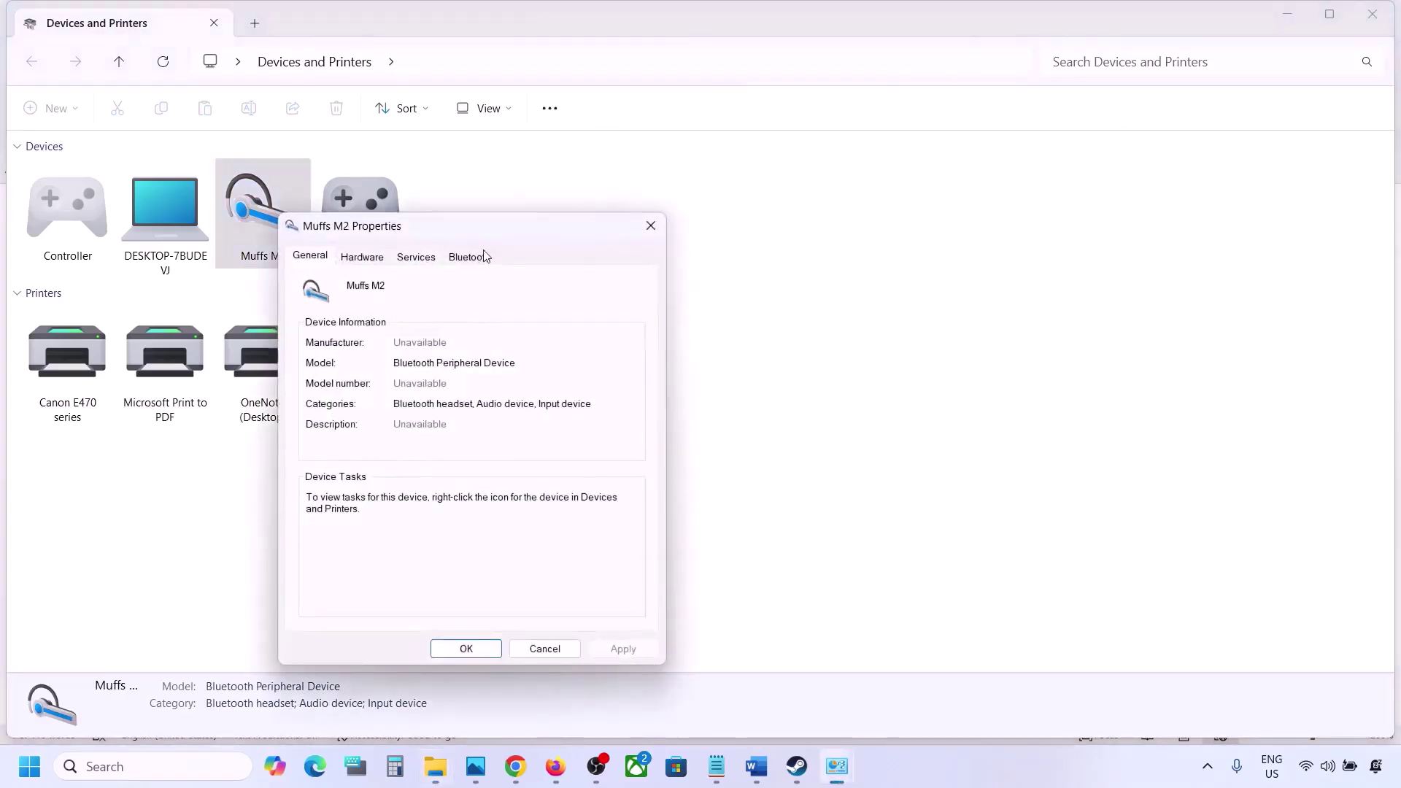
drag(502, 231, 655, 195)
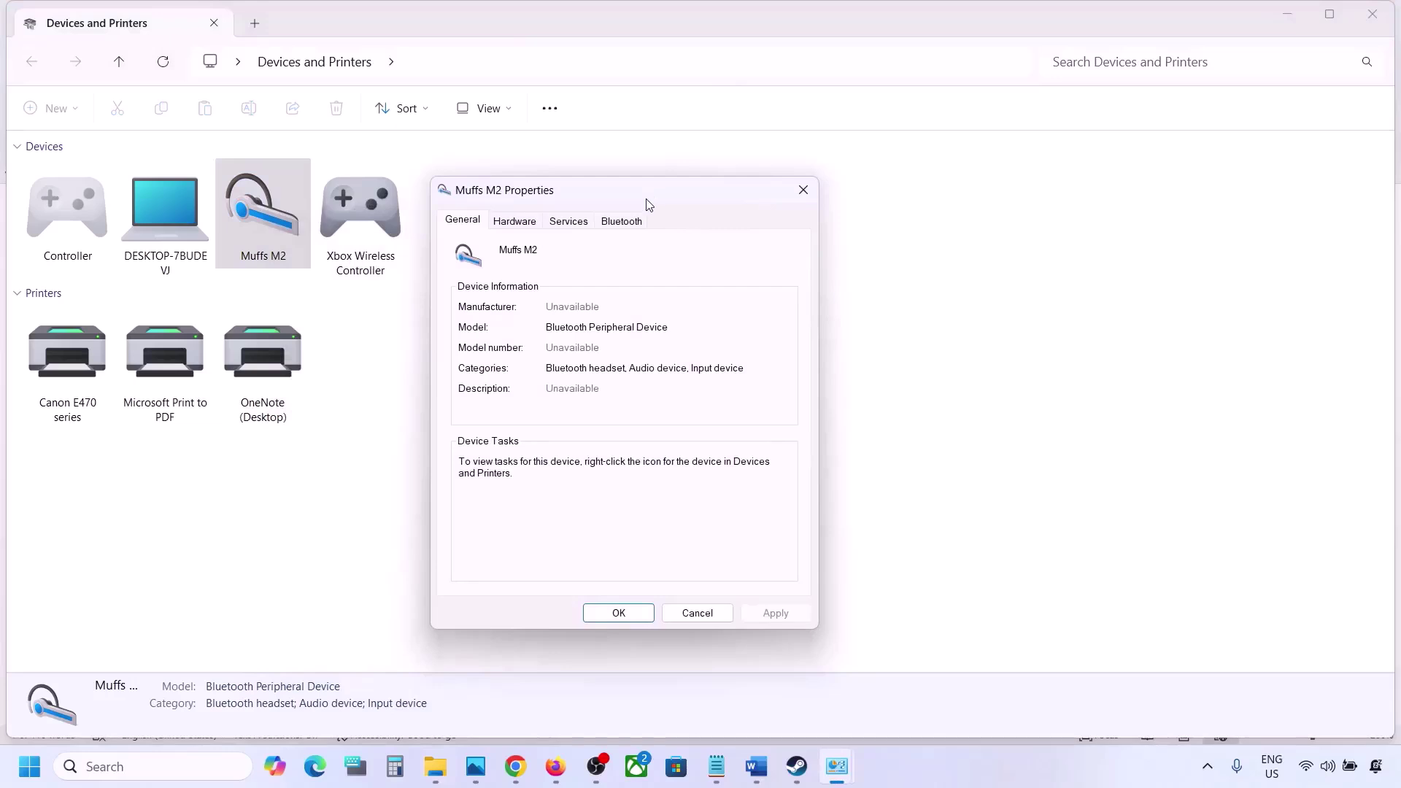
click(624, 223)
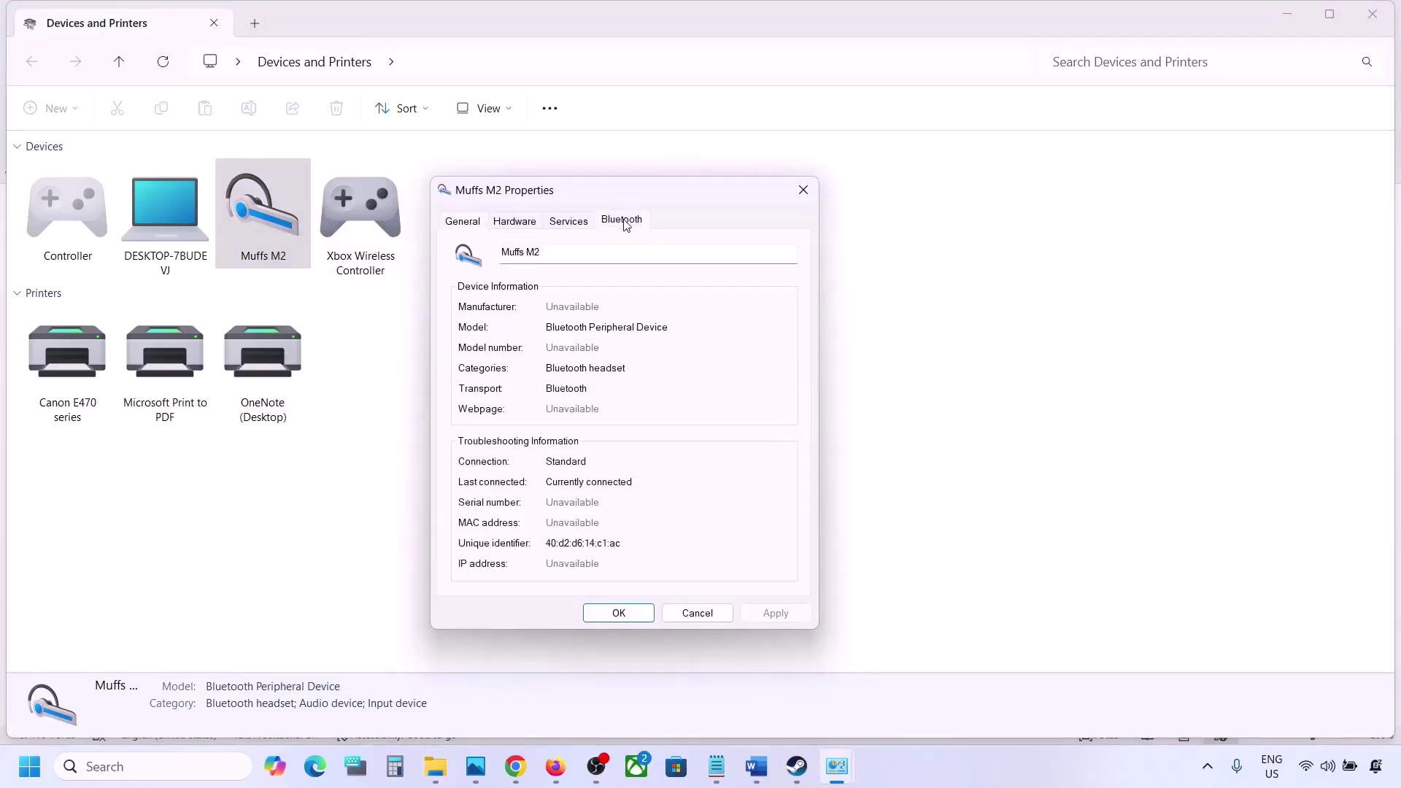
click(582, 230)
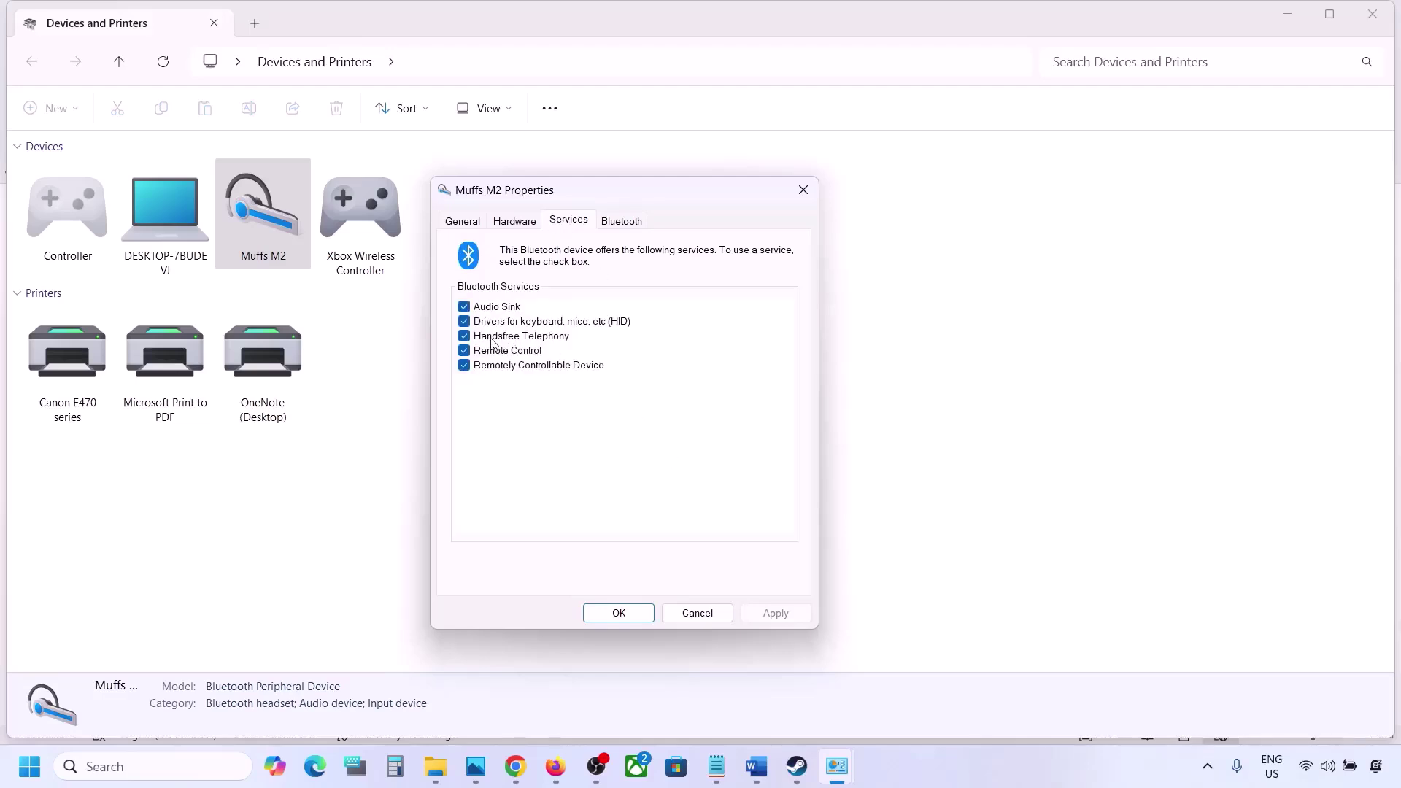
click(464, 336)
click(772, 611)
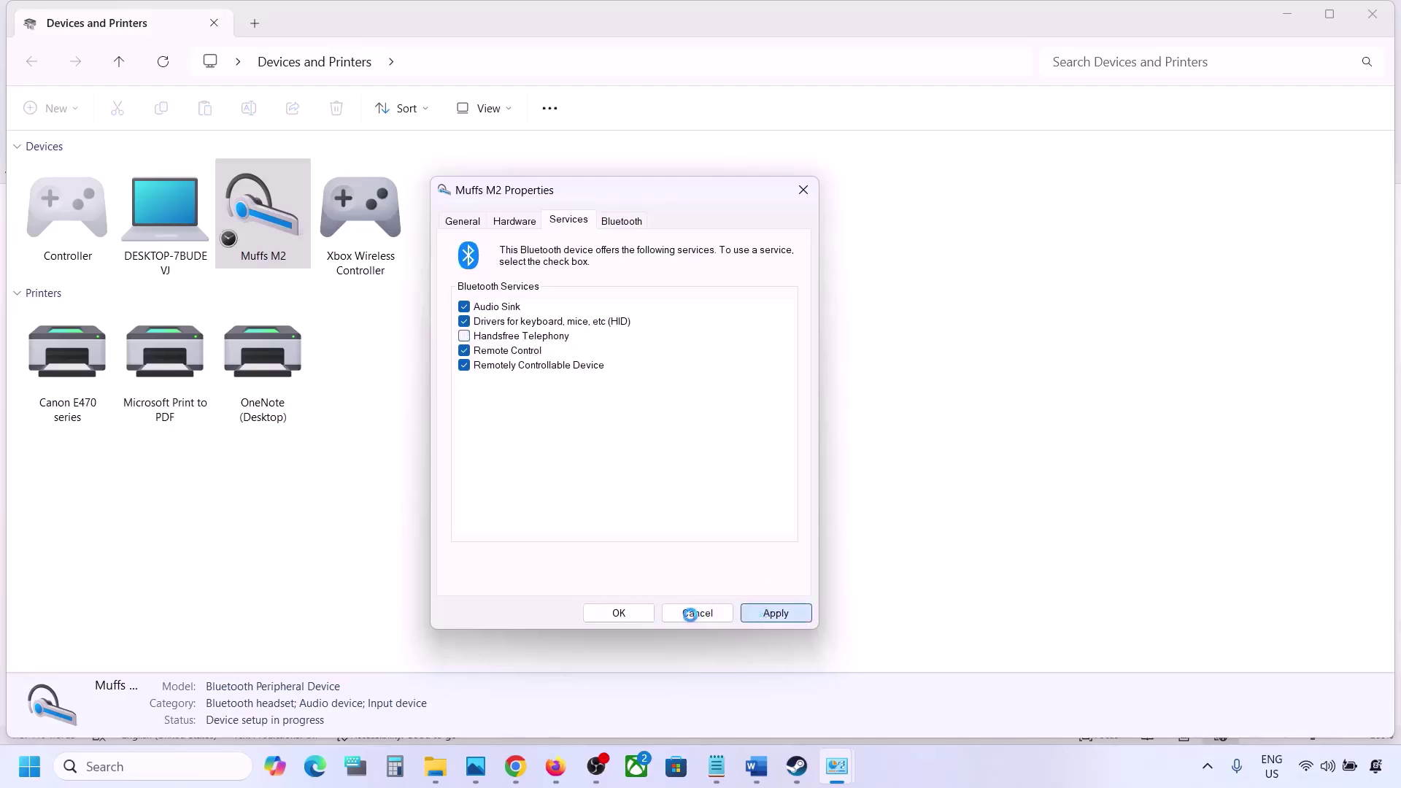
click(634, 614)
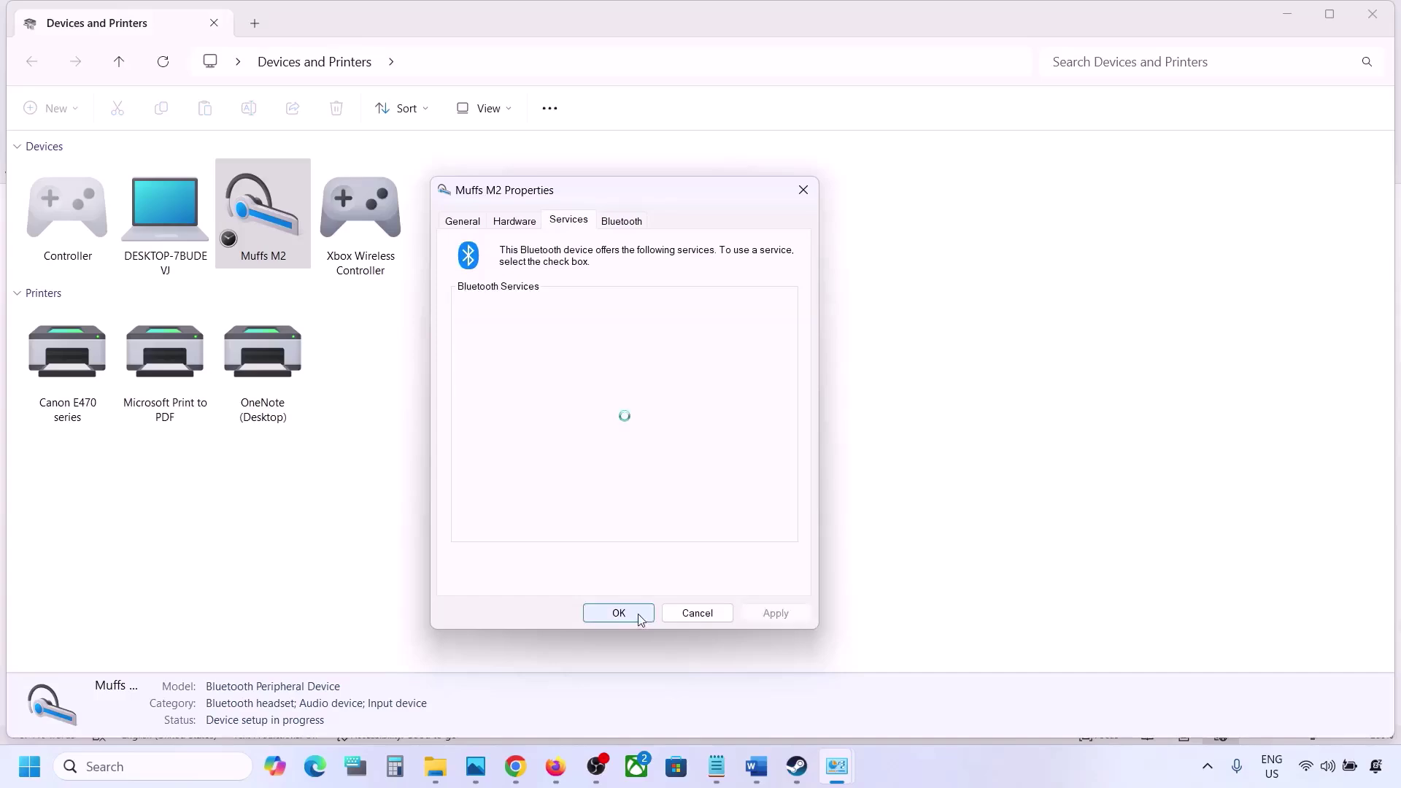
Switch back to the Word document and read Step 10 about installing the audio driver.
click(796, 767)
click(756, 767)
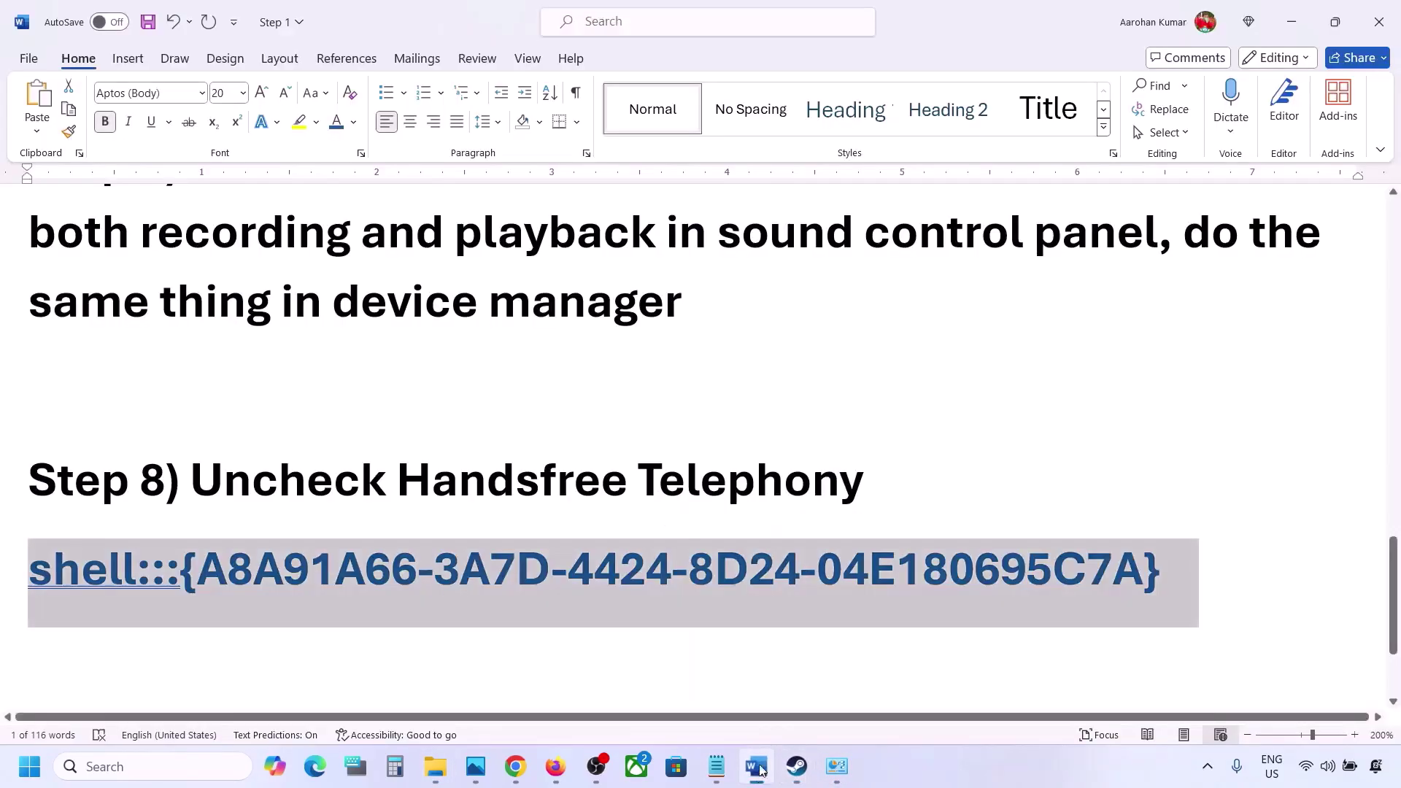
scroll(618, 523, down, 3)
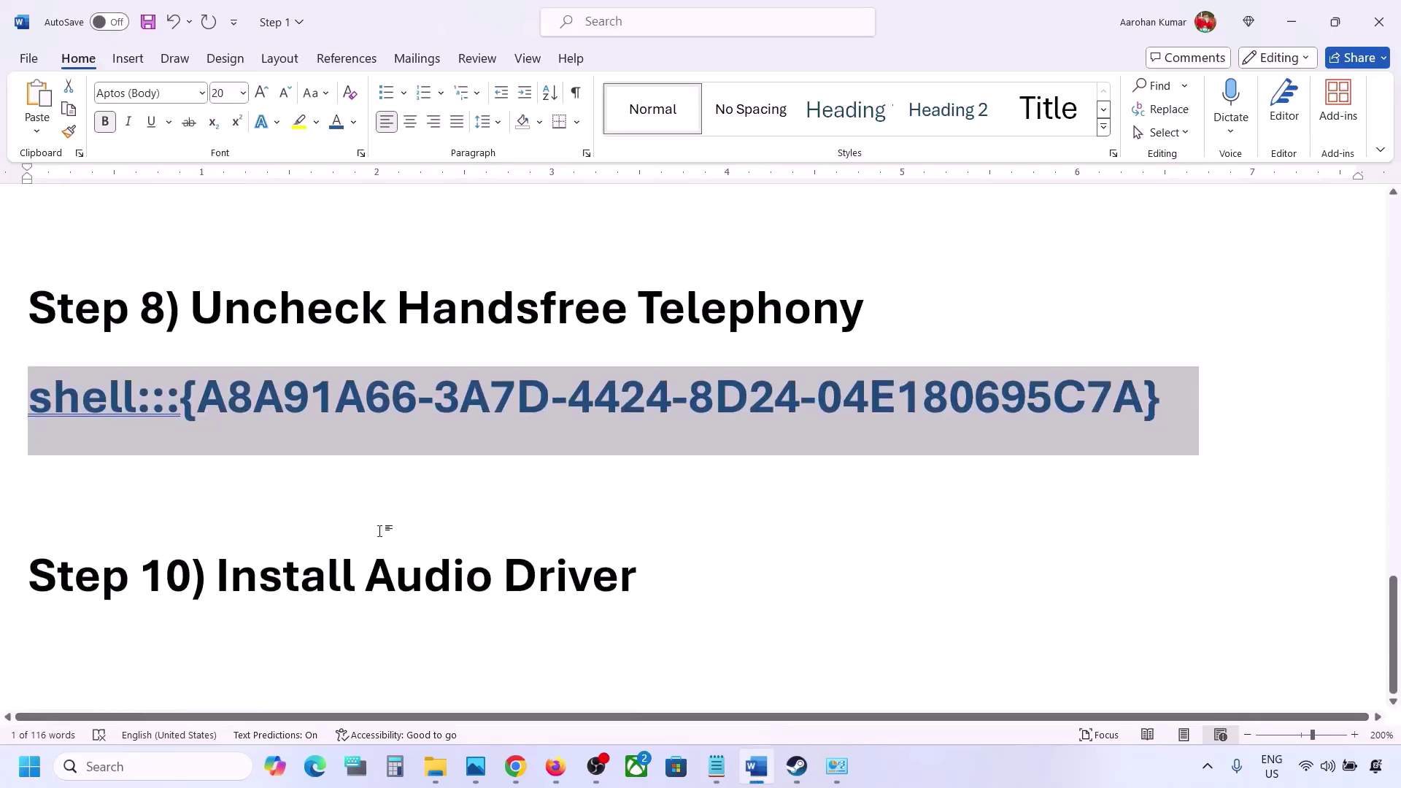
drag(239, 563, 634, 572)
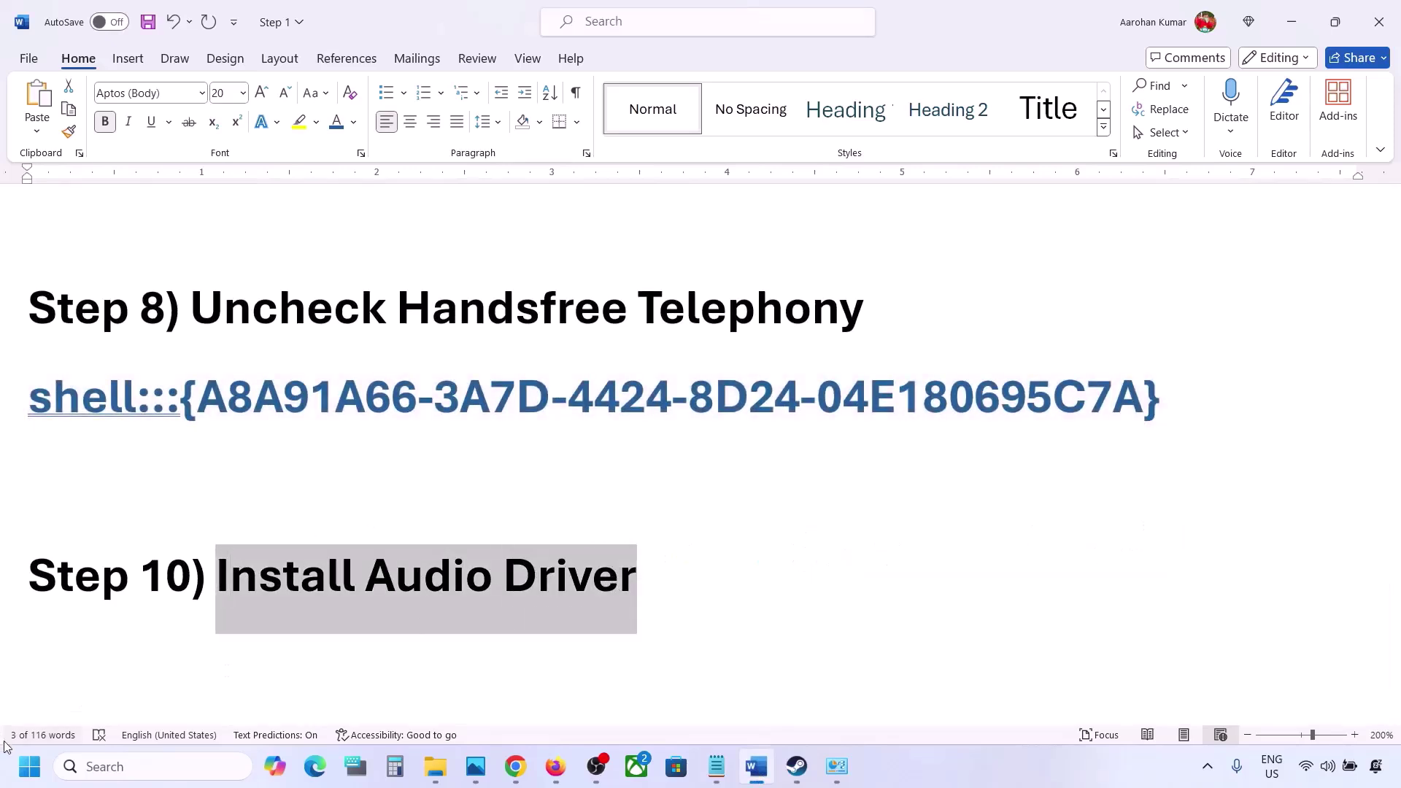
Open Device Manager and start a driver update for the Realtek(R) Audio device.
right_click(22, 772)
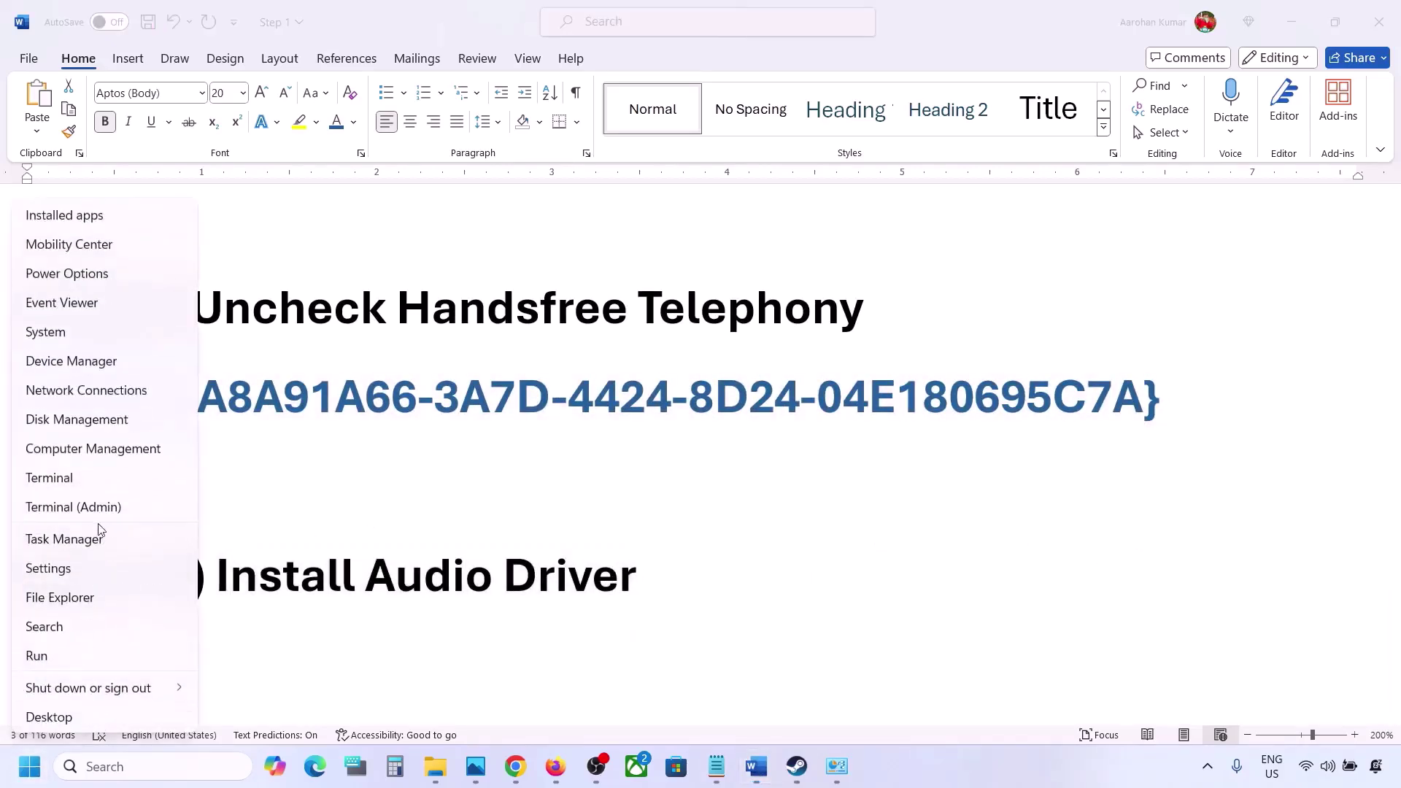
click(63, 361)
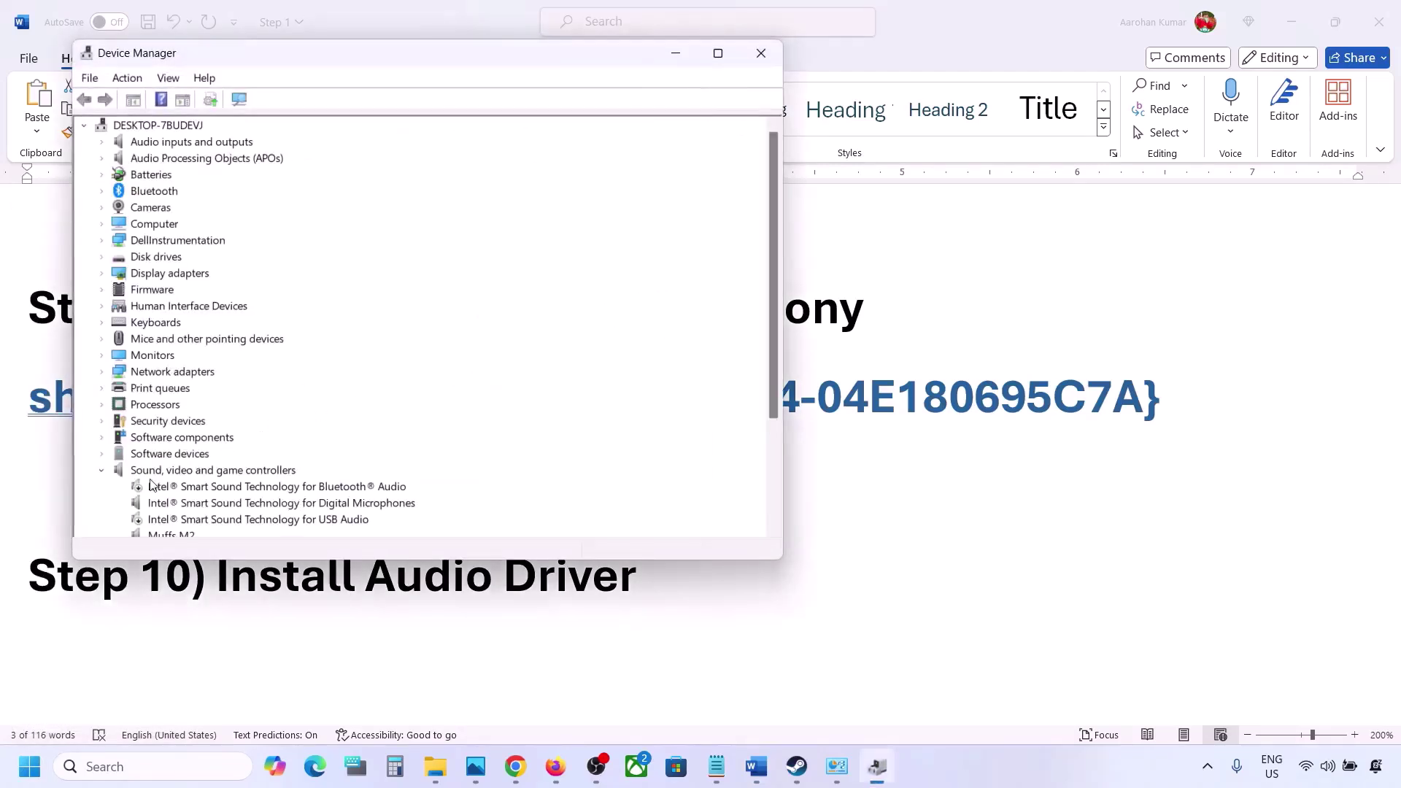
scroll(231, 478, down, 2)
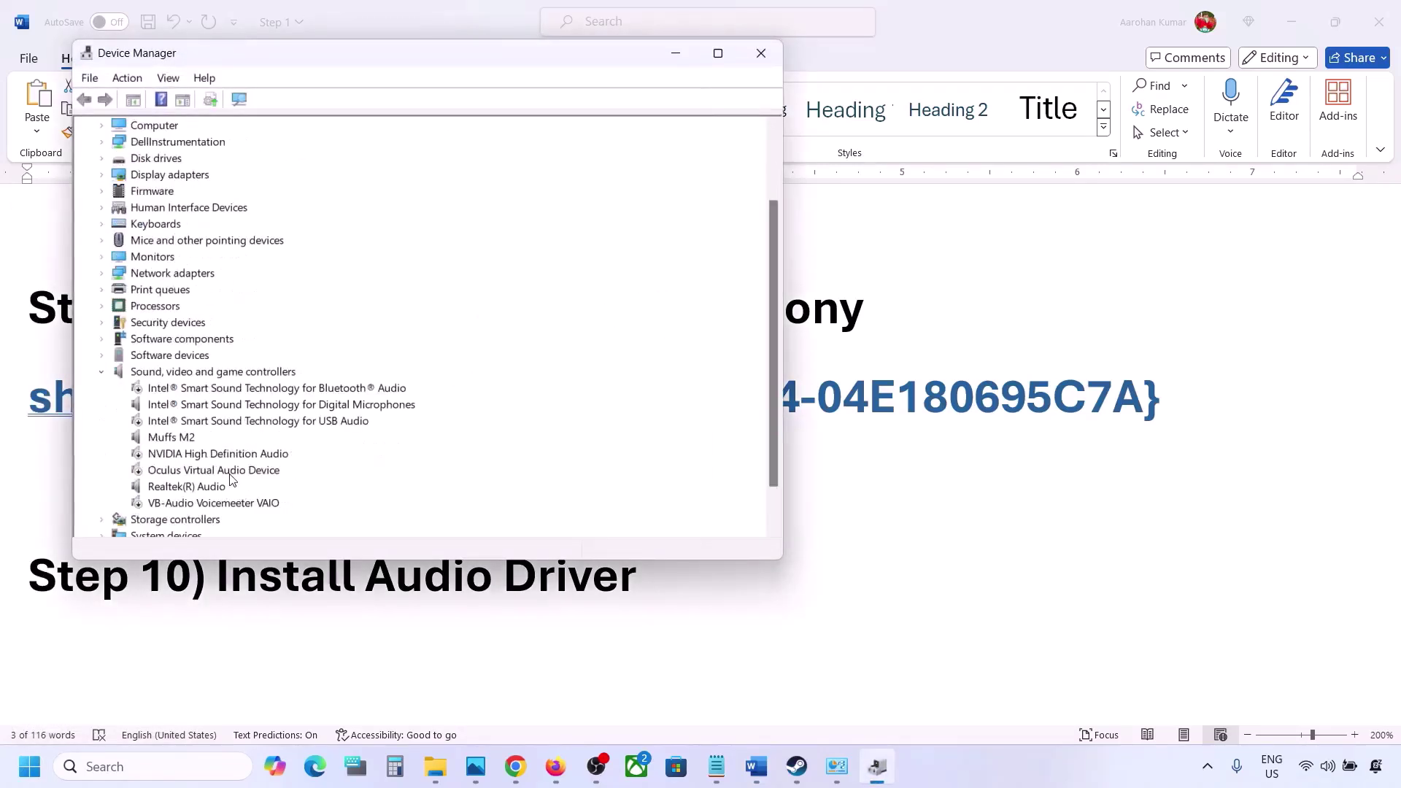
click(168, 491)
right_click(171, 487)
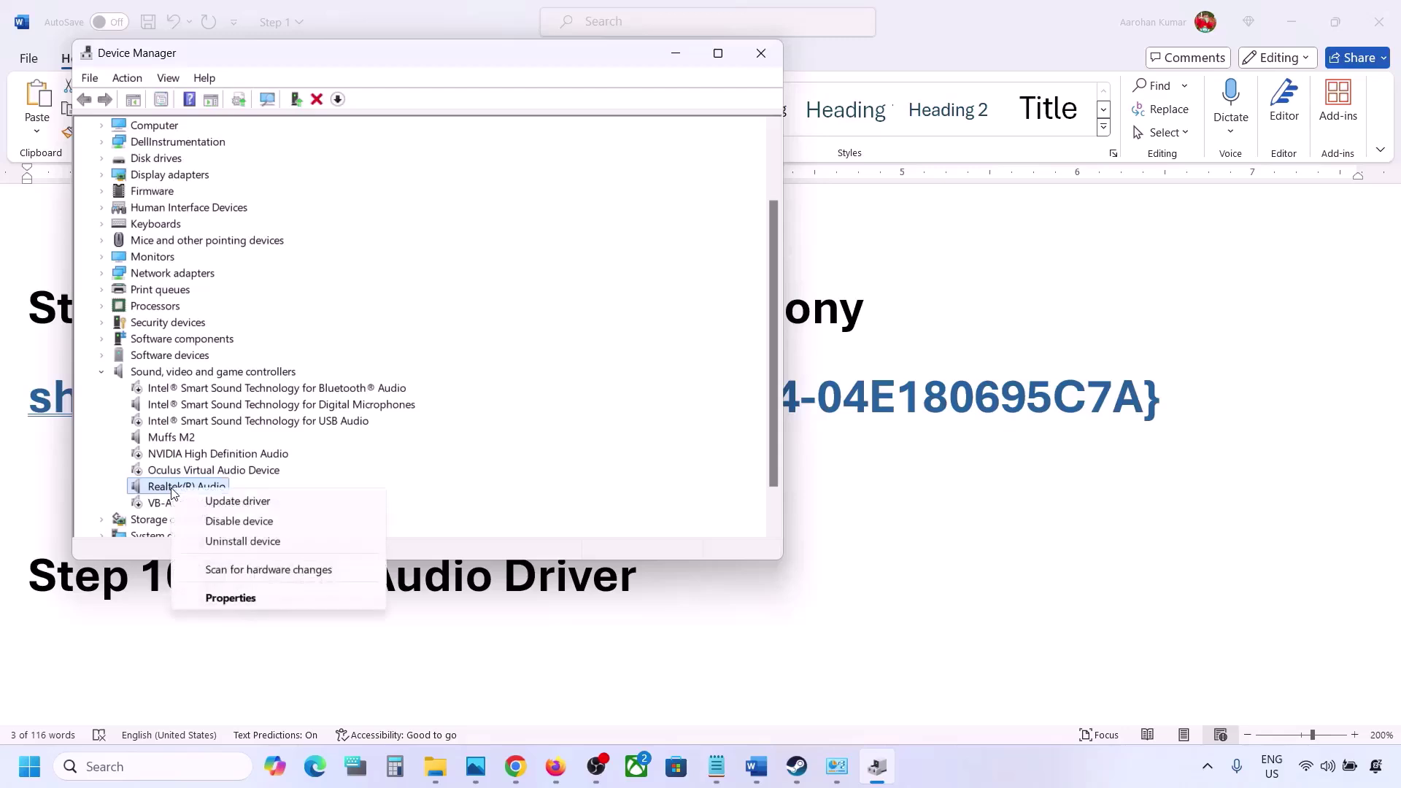
click(268, 503)
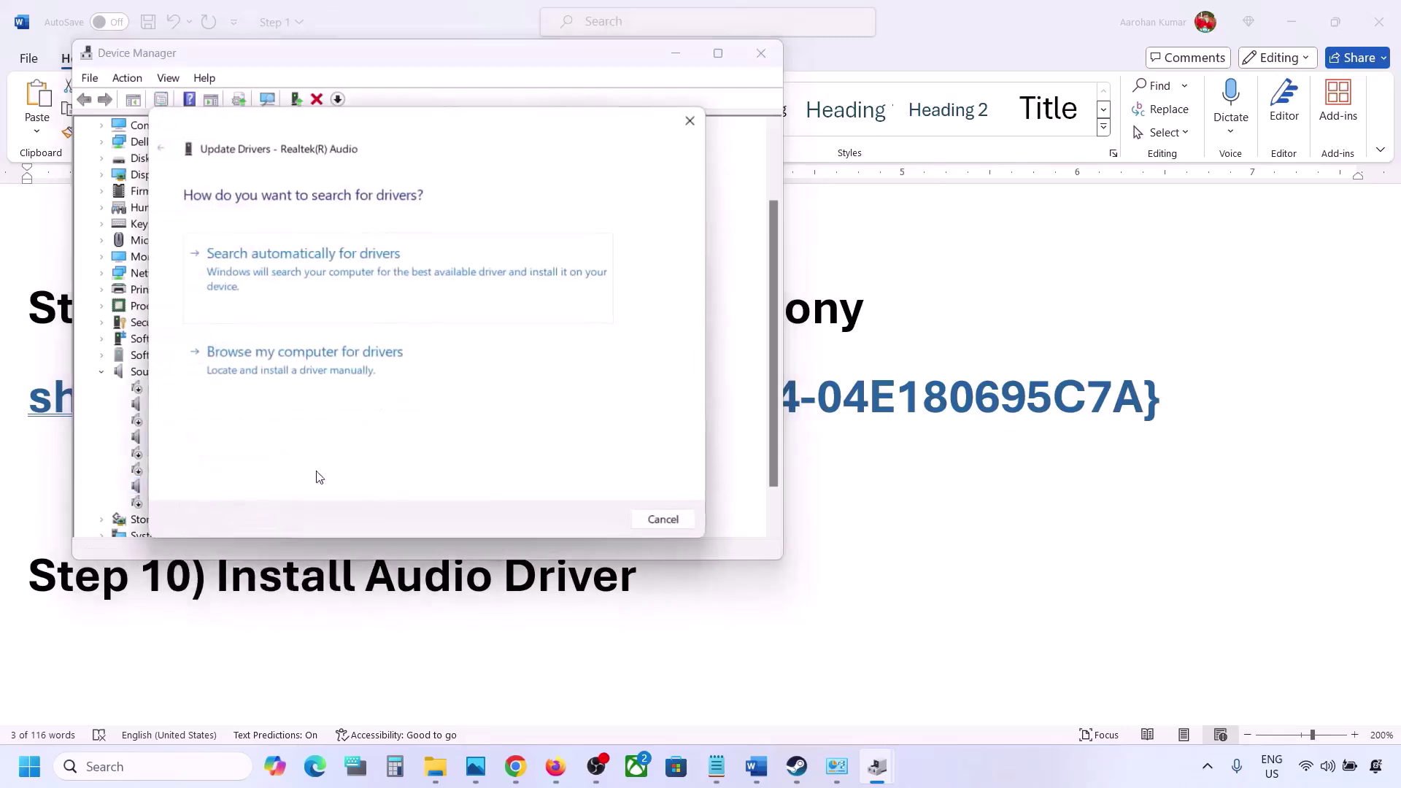
Select Realtek Audio from the drivers available on the computer, then cancel the update and close Device Manager.
click(332, 372)
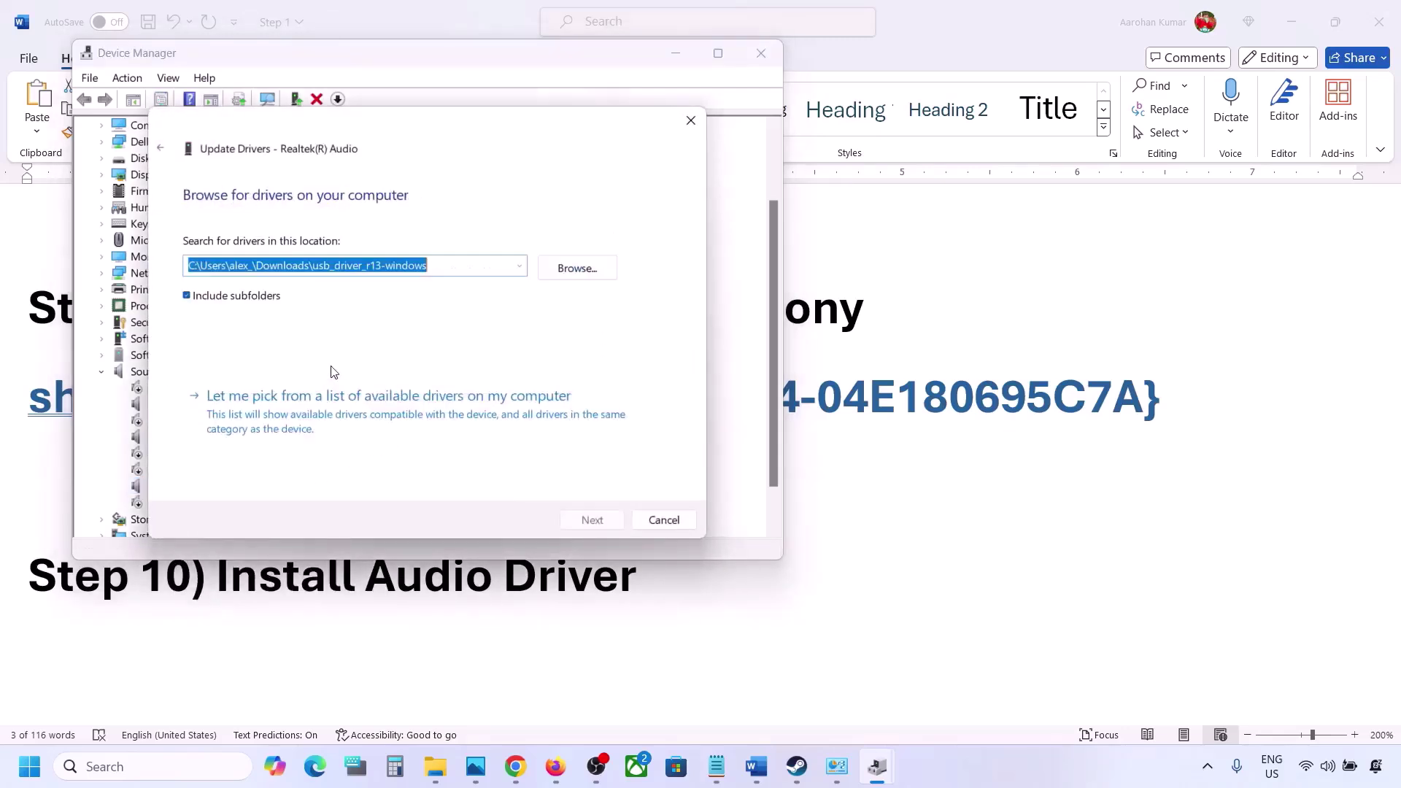
click(288, 421)
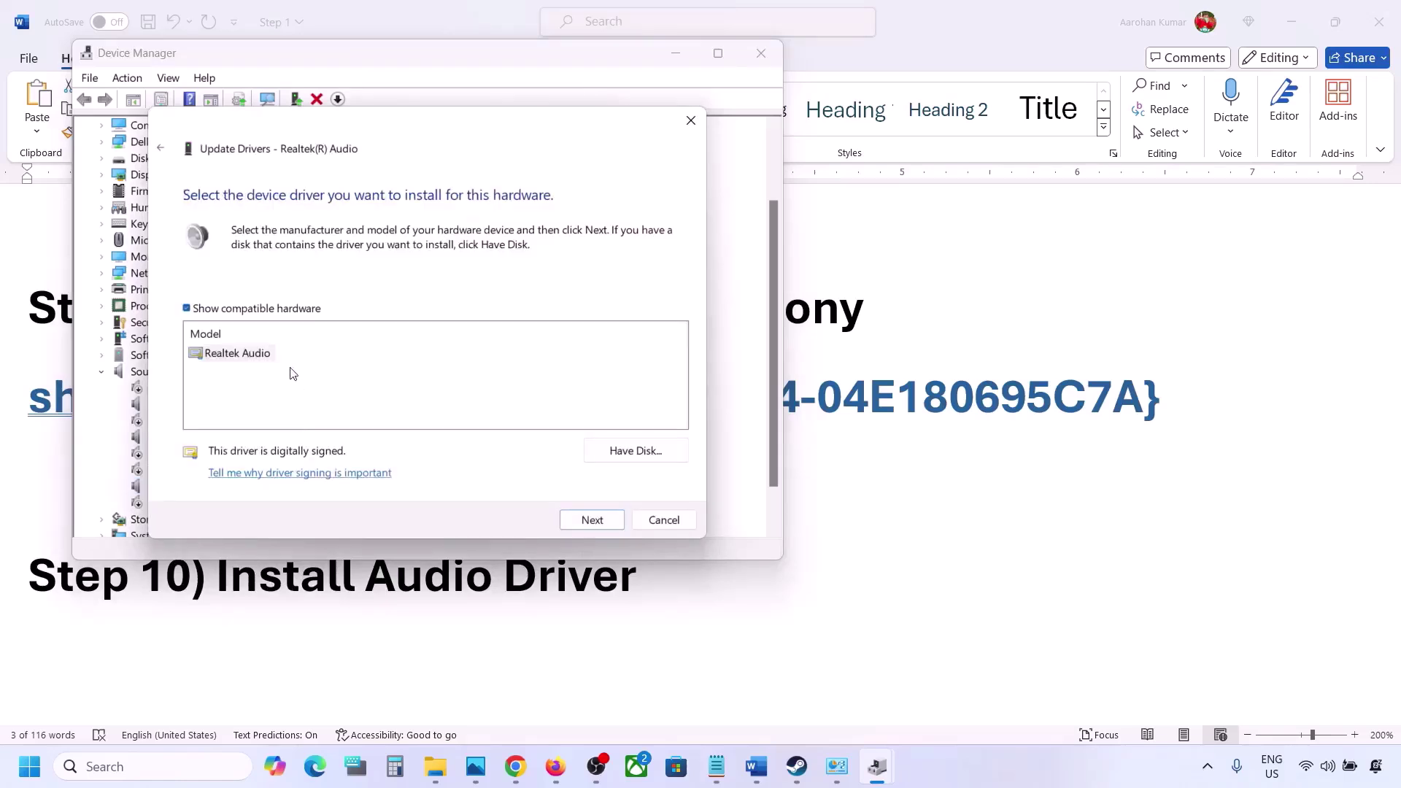
click(225, 353)
drag(412, 128, 573, 104)
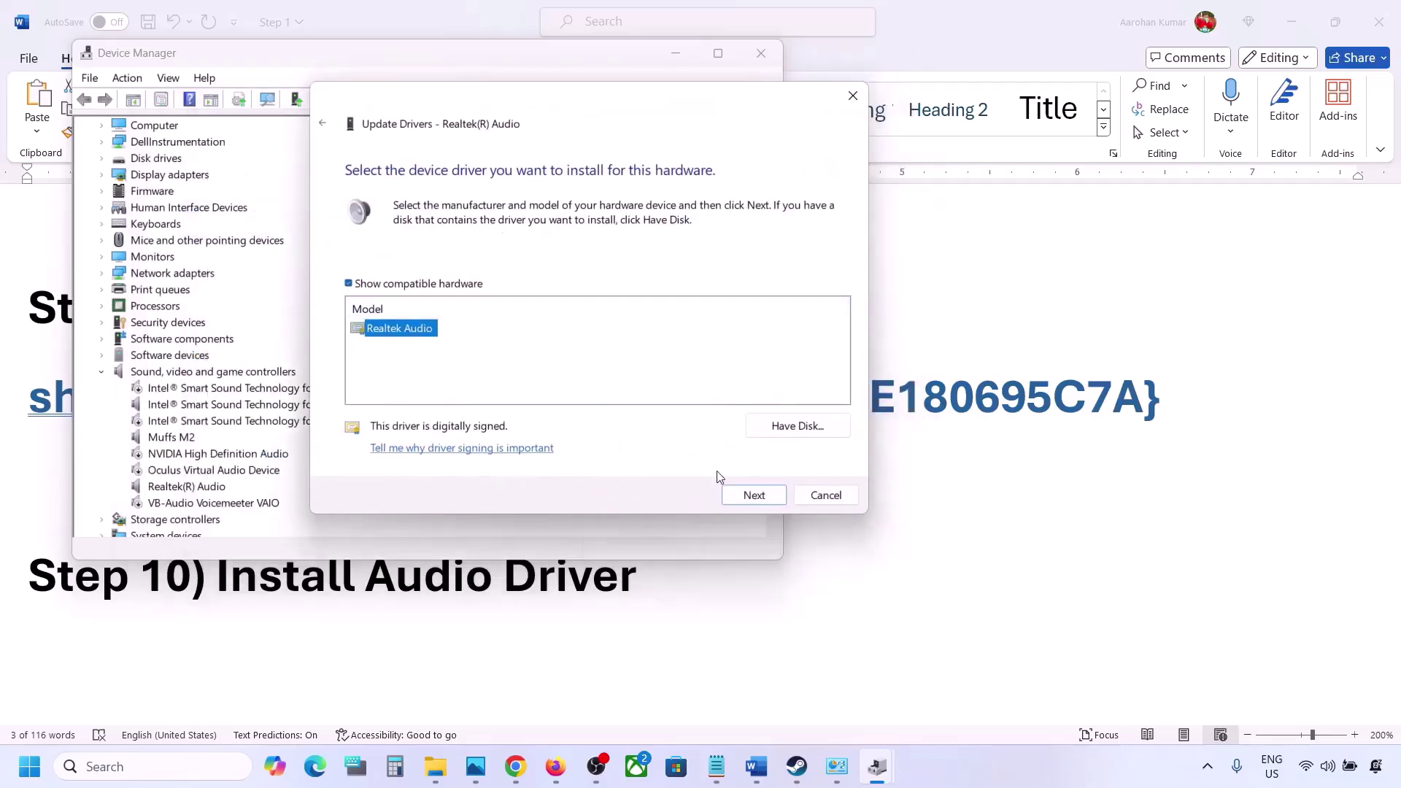
click(820, 495)
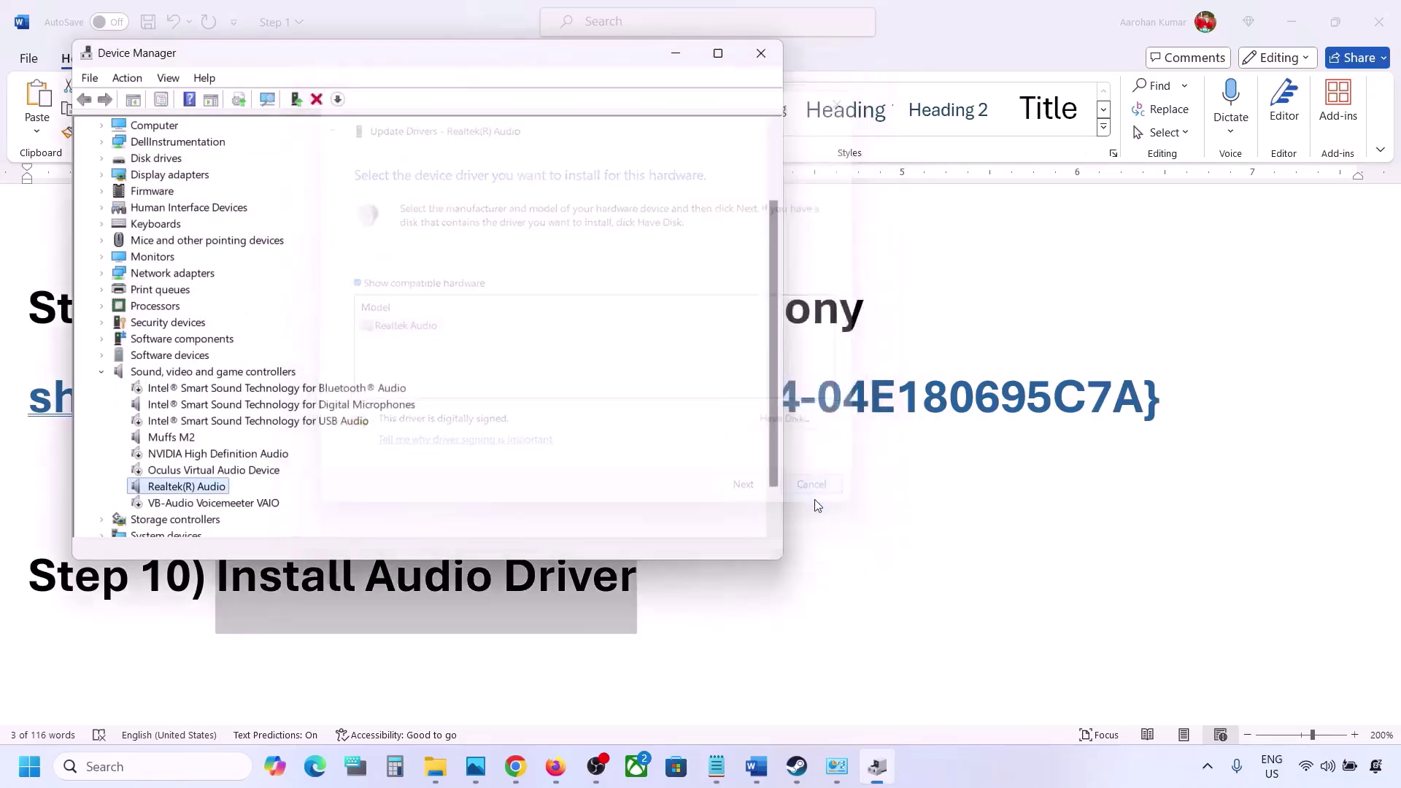
click(761, 53)
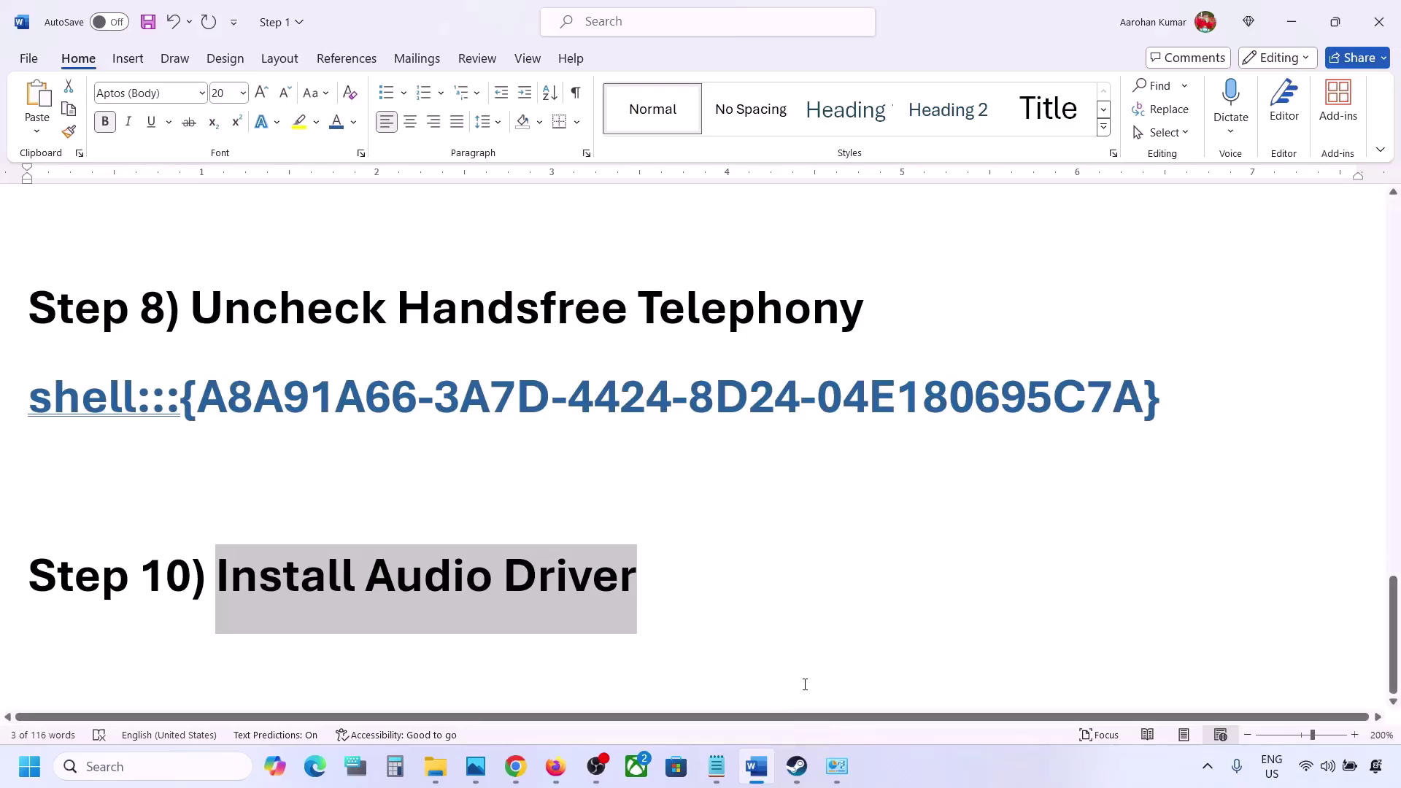
scroll(804, 545, up, 3)
click(947, 784)
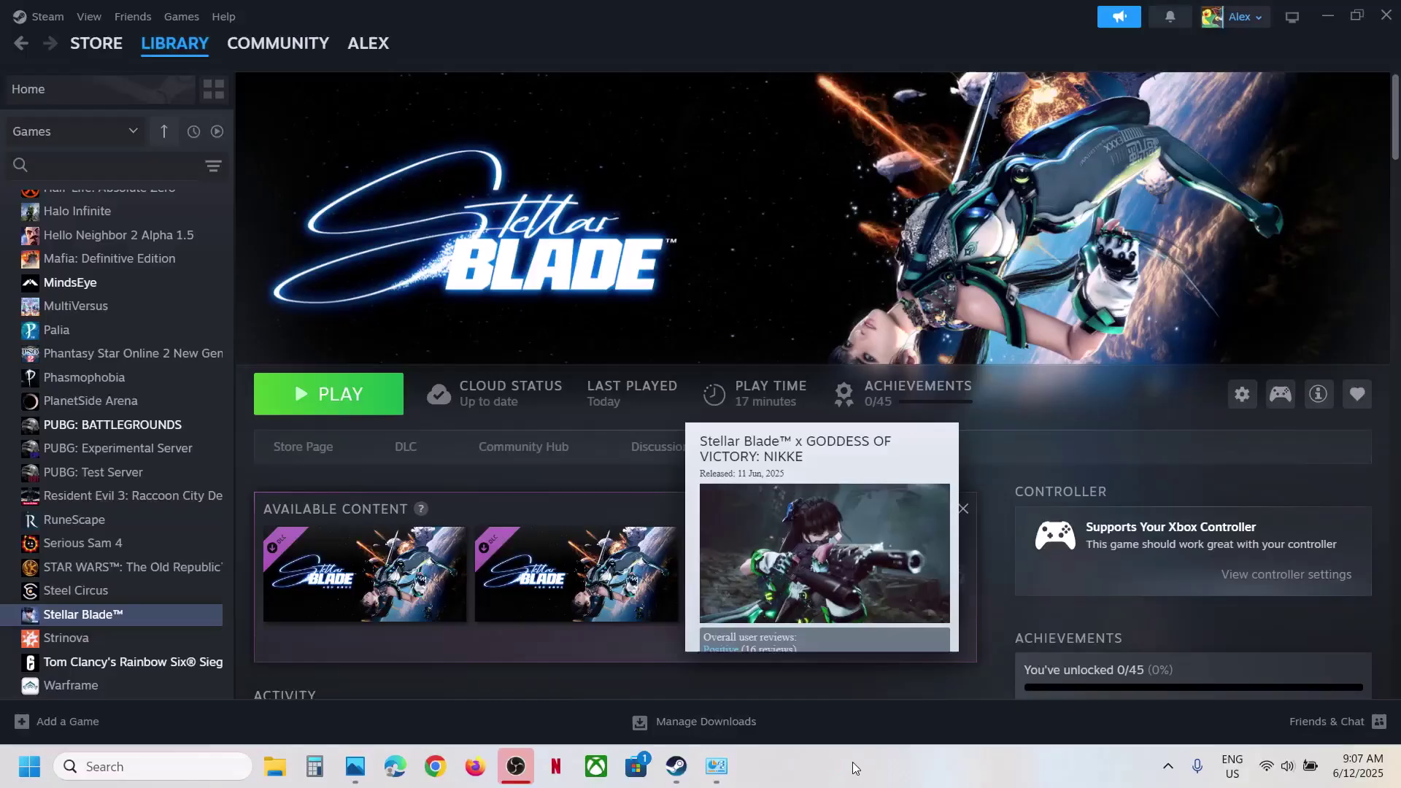